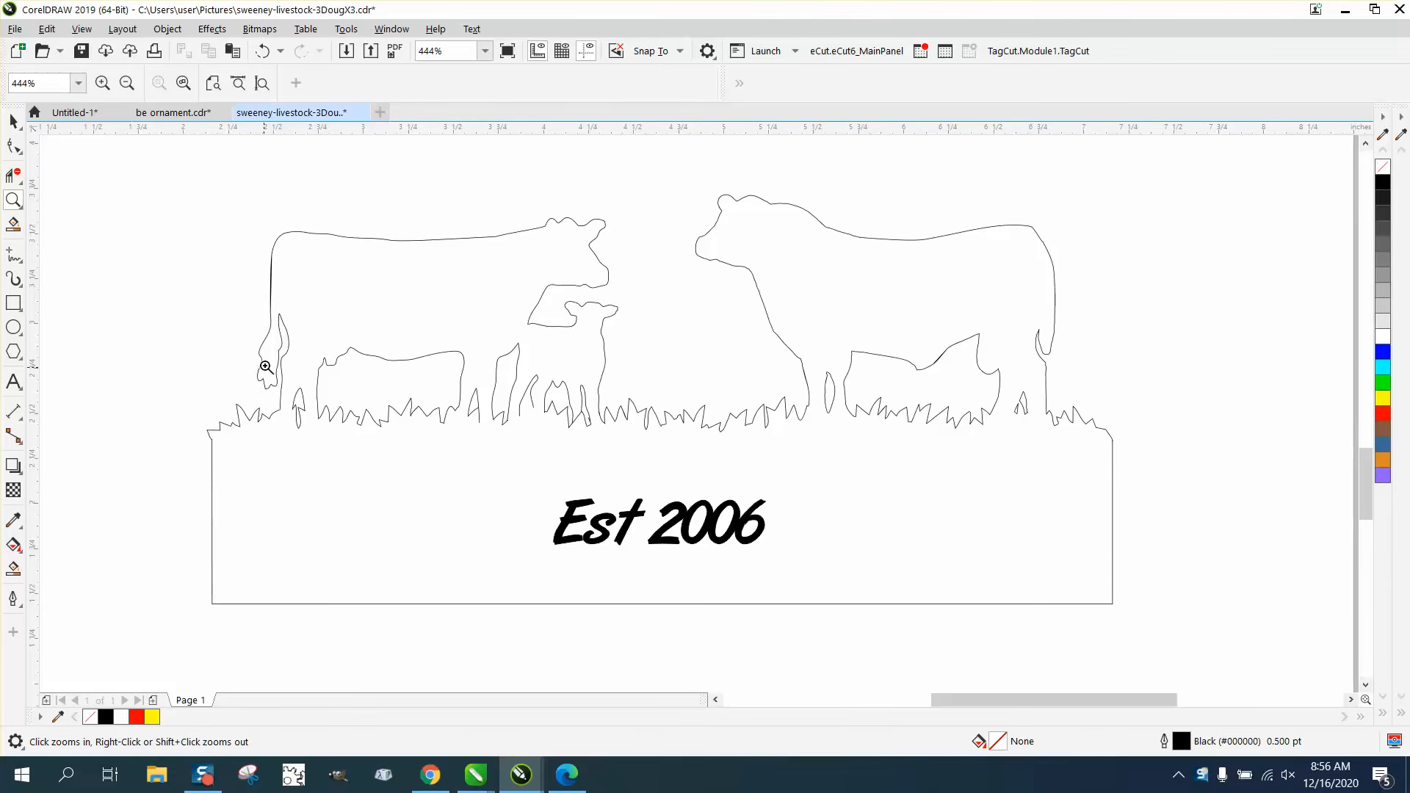
# Examine the solid livestock sign and its outline version, including the outline gap between the grass and the left cow's rear leg.
pyautogui.scroll(-4, 473, 344)
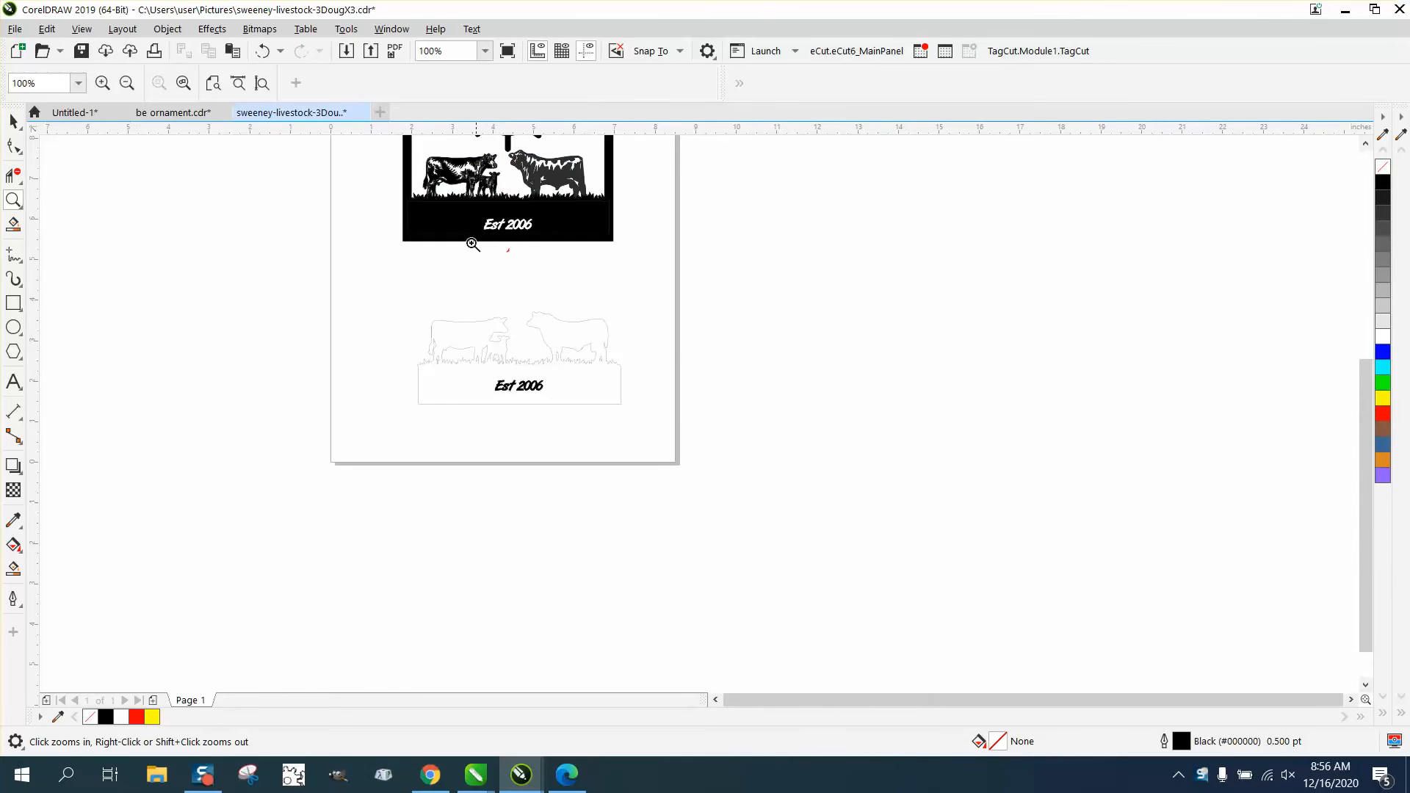
pyautogui.moveTo(431, 162); pyautogui.dragTo(569, 190)
pyautogui.scroll(-5, 498, 323)
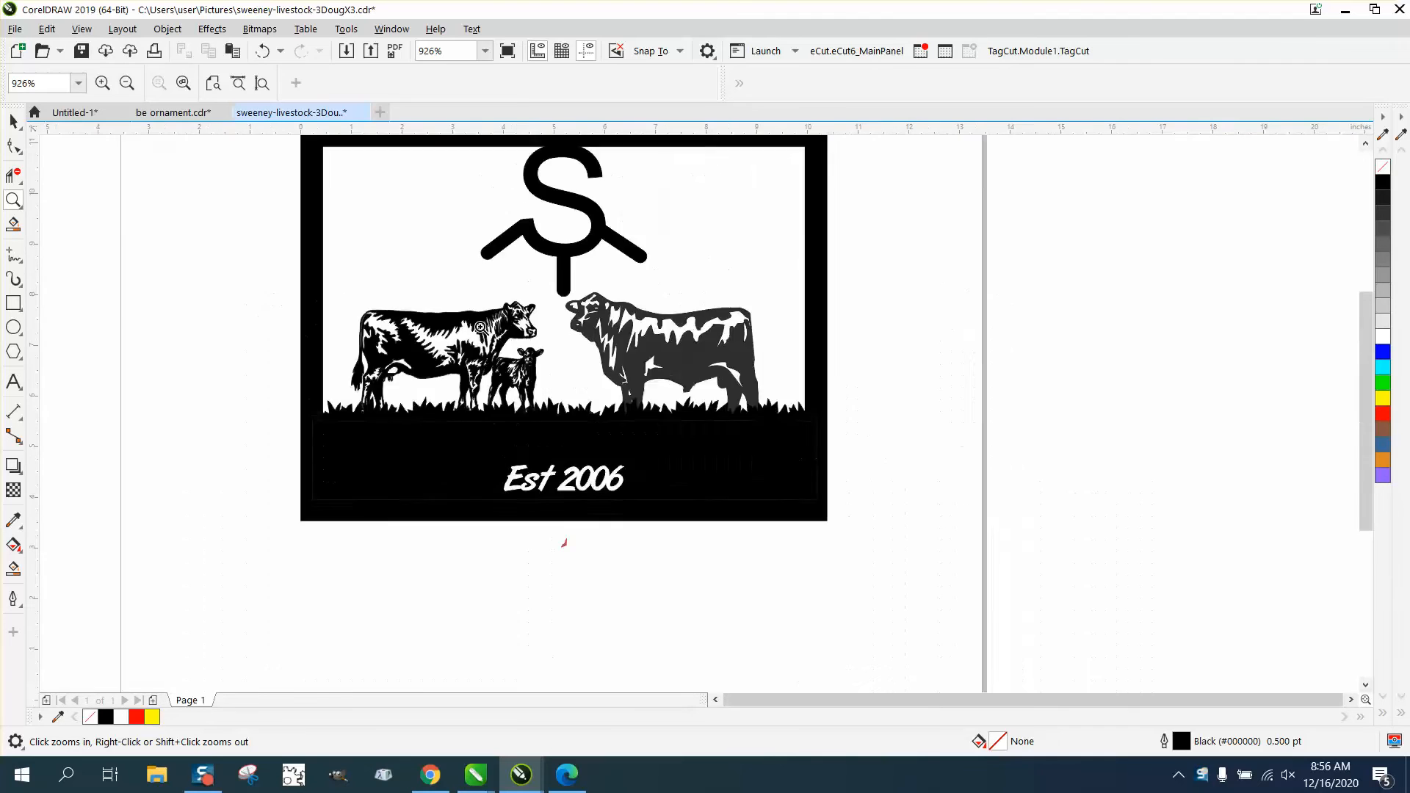
pyautogui.moveTo(403, 504); pyautogui.dragTo(725, 636)
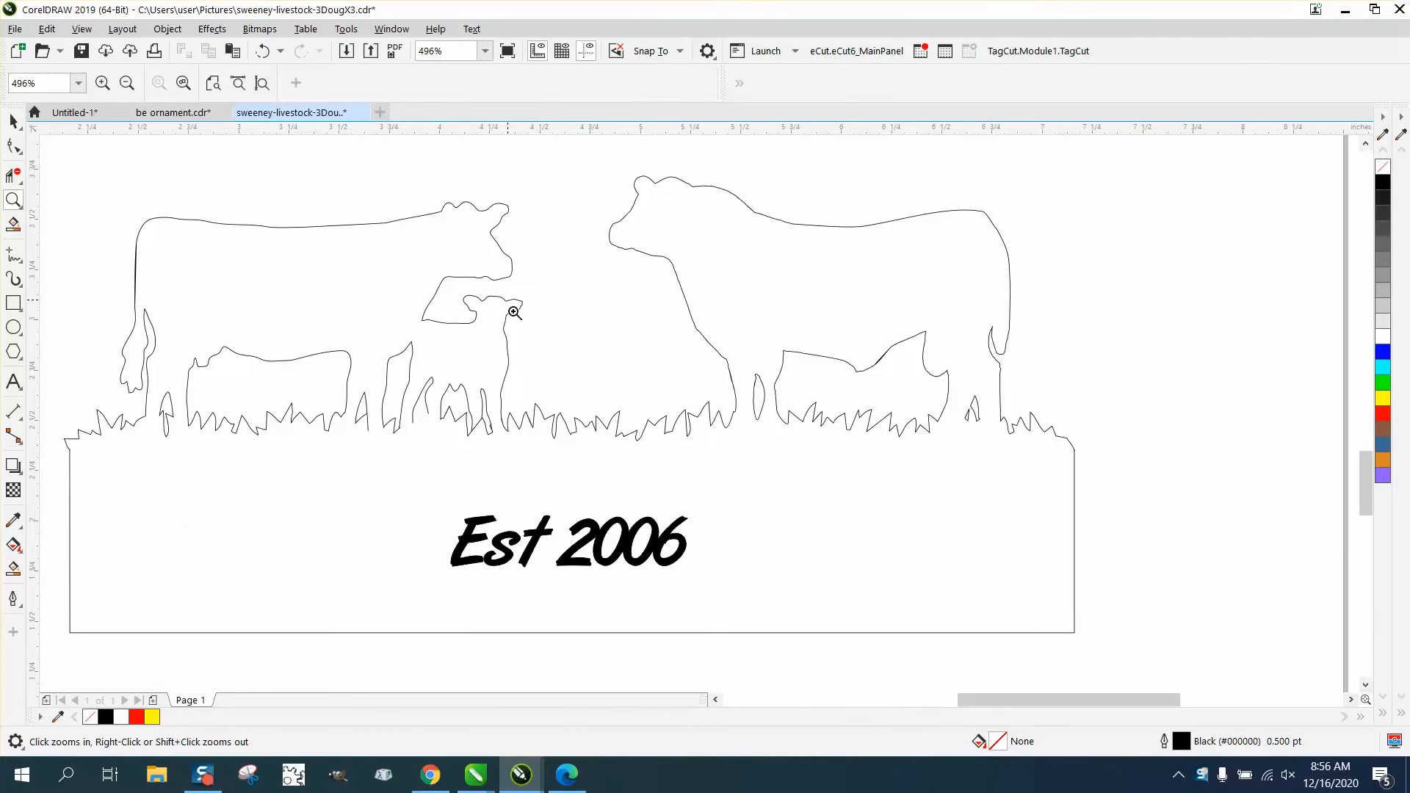
pyautogui.moveTo(124, 383); pyautogui.dragTo(254, 475)
pyautogui.moveTo(428, 324); pyautogui.dragTo(493, 366)
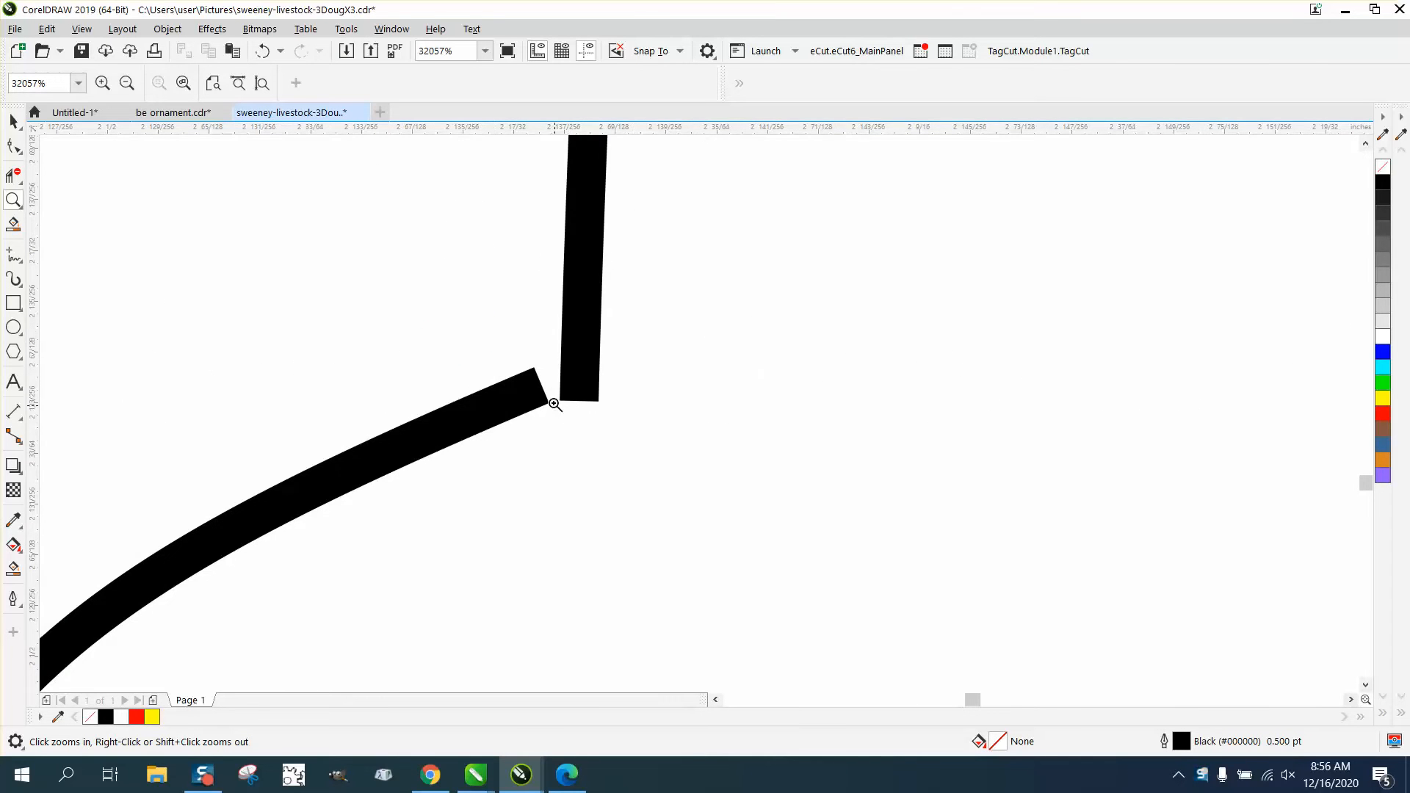
pyautogui.scroll(-5, 539, 384)
pyautogui.scroll(-2, 537, 382)
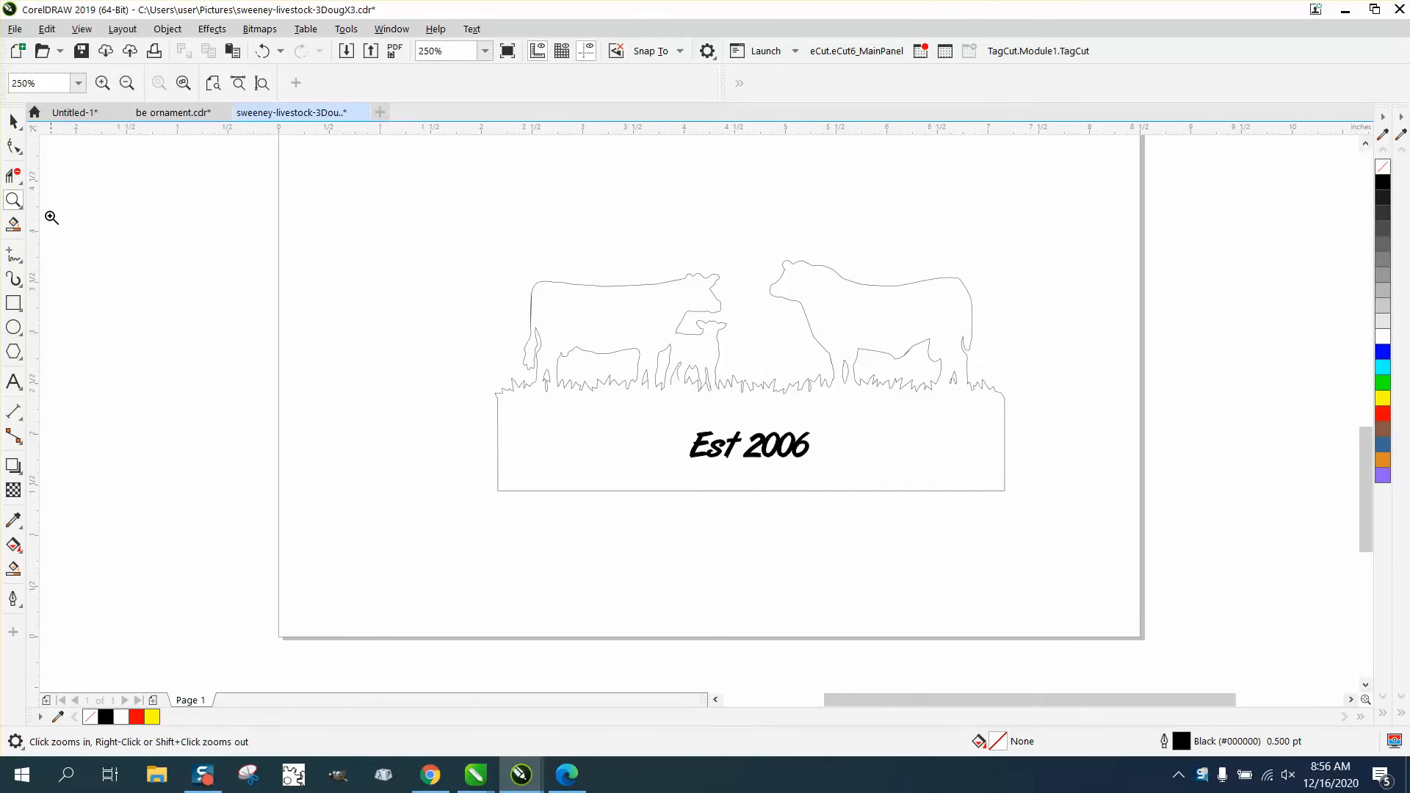
# Draw a rectangle about 5.94 by 2.65 inches around the livestock outline and its base.
pyautogui.click(14, 303)
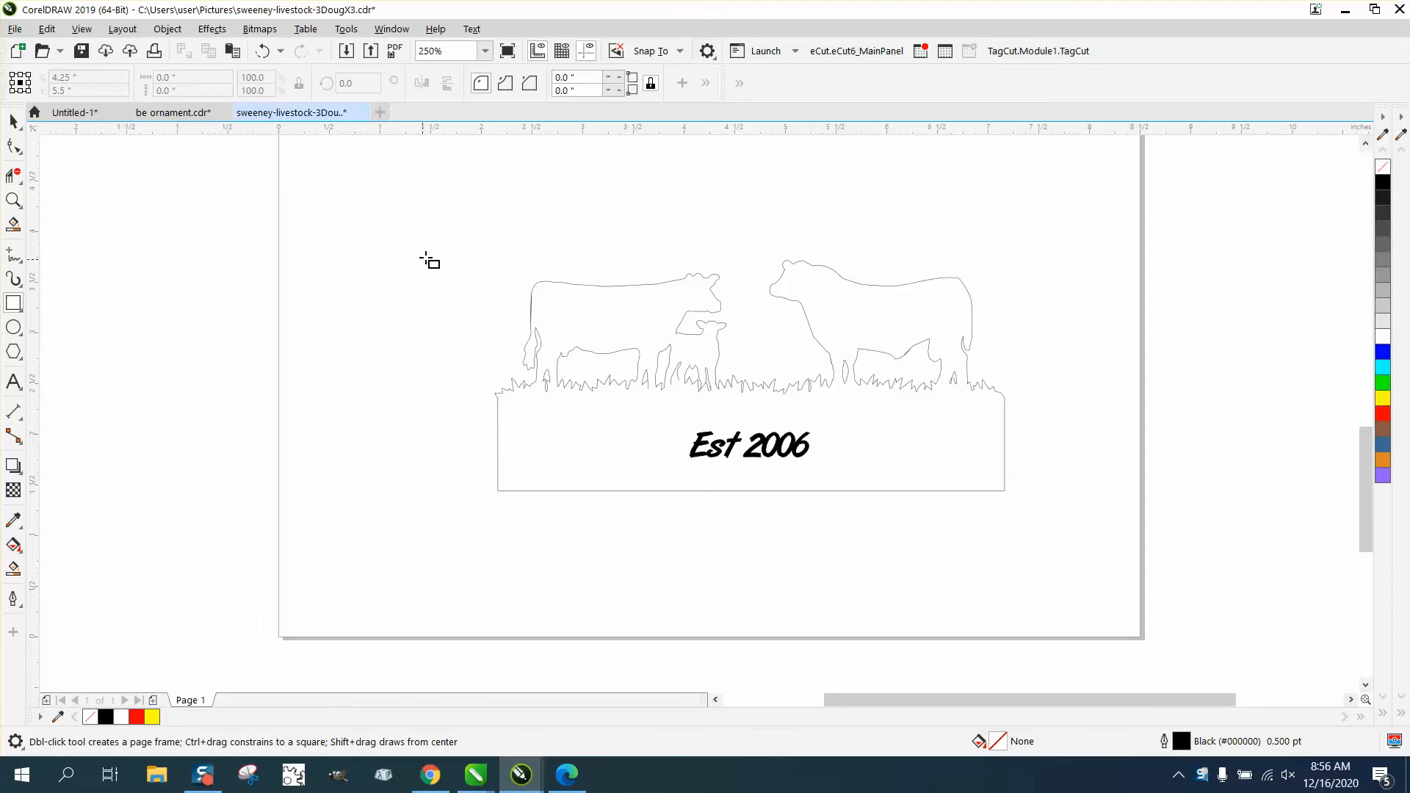
pyautogui.moveTo(435, 246); pyautogui.dragTo(1038, 514)
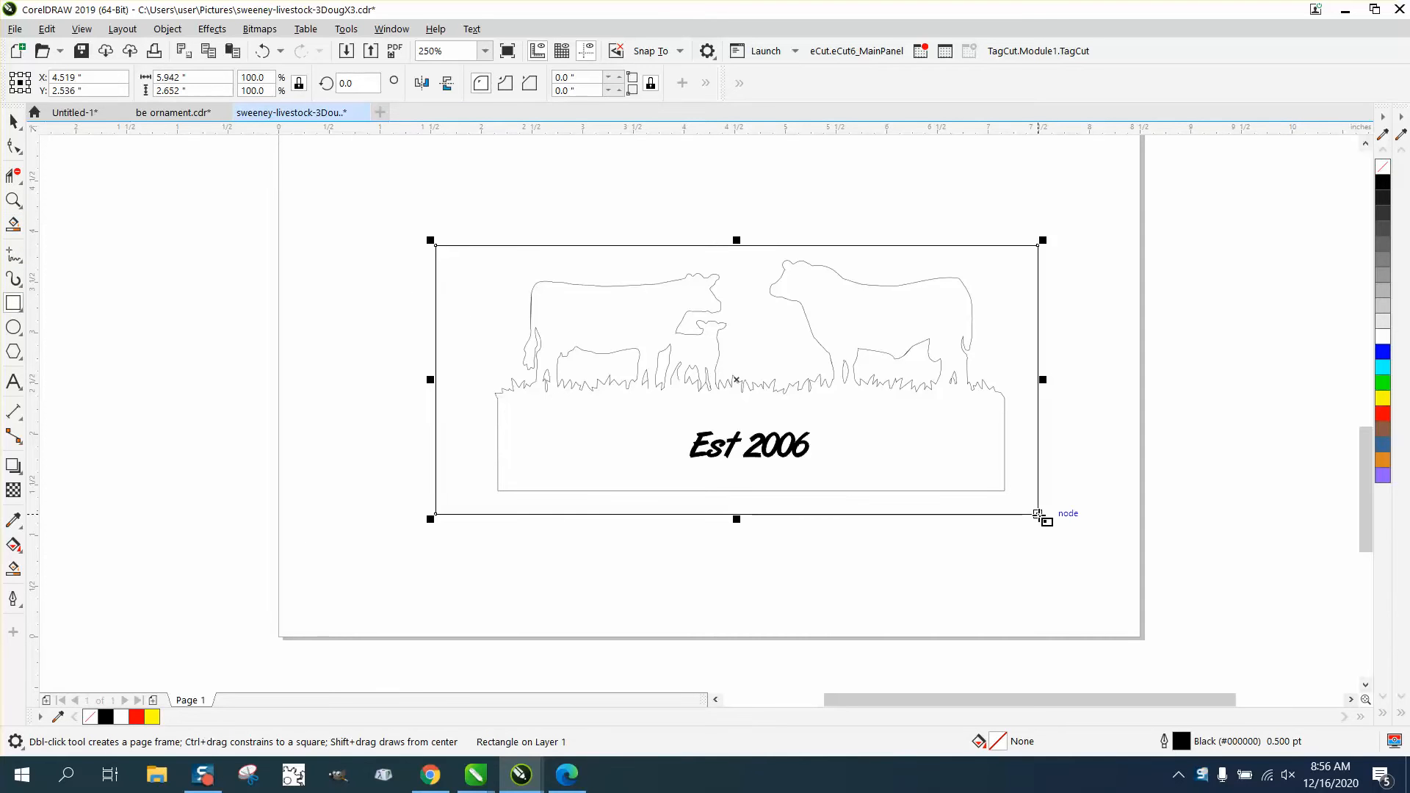
# Try to fill the enclosed livestock silhouette with black using Smart Fill, and undo the fill.
pyautogui.click(8, 569)
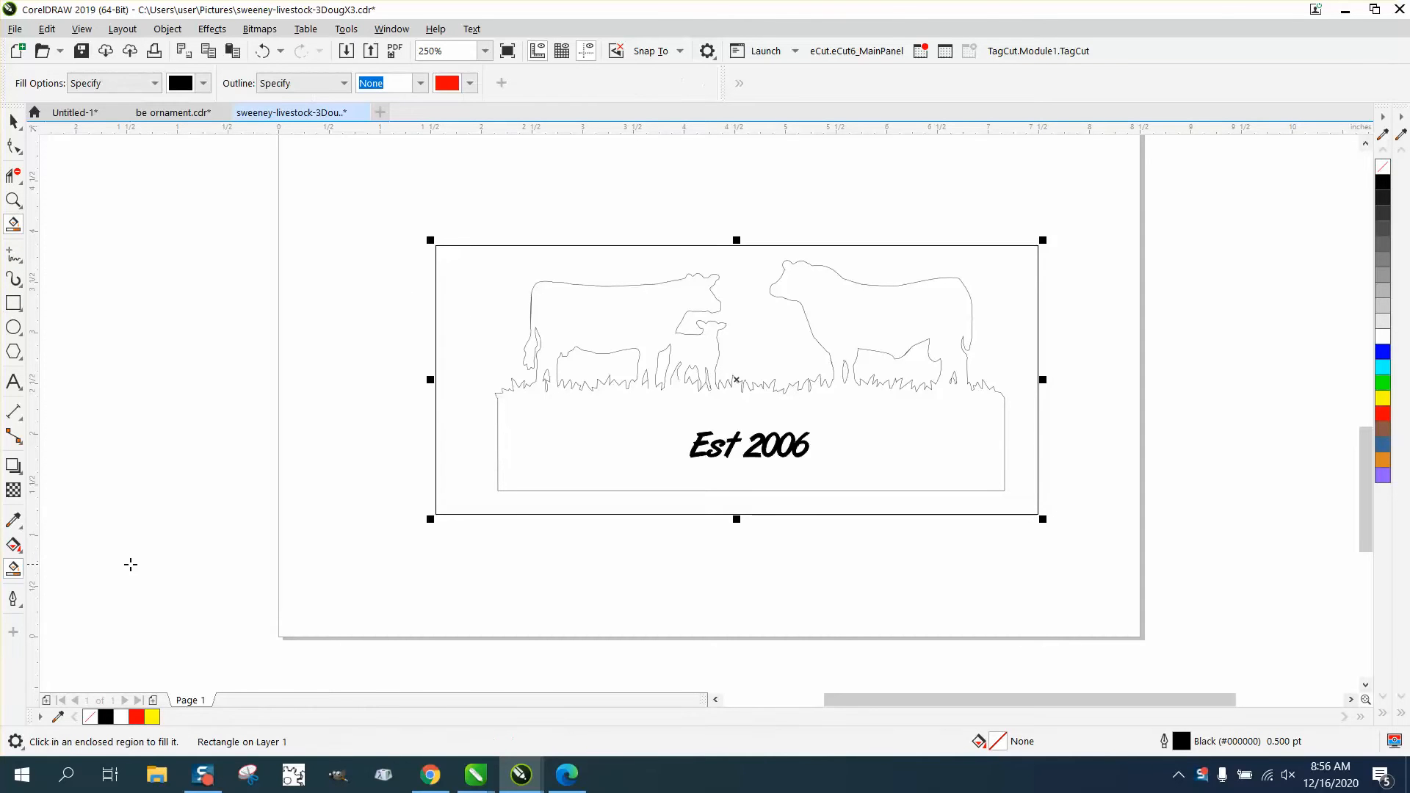
pyautogui.click(587, 438)
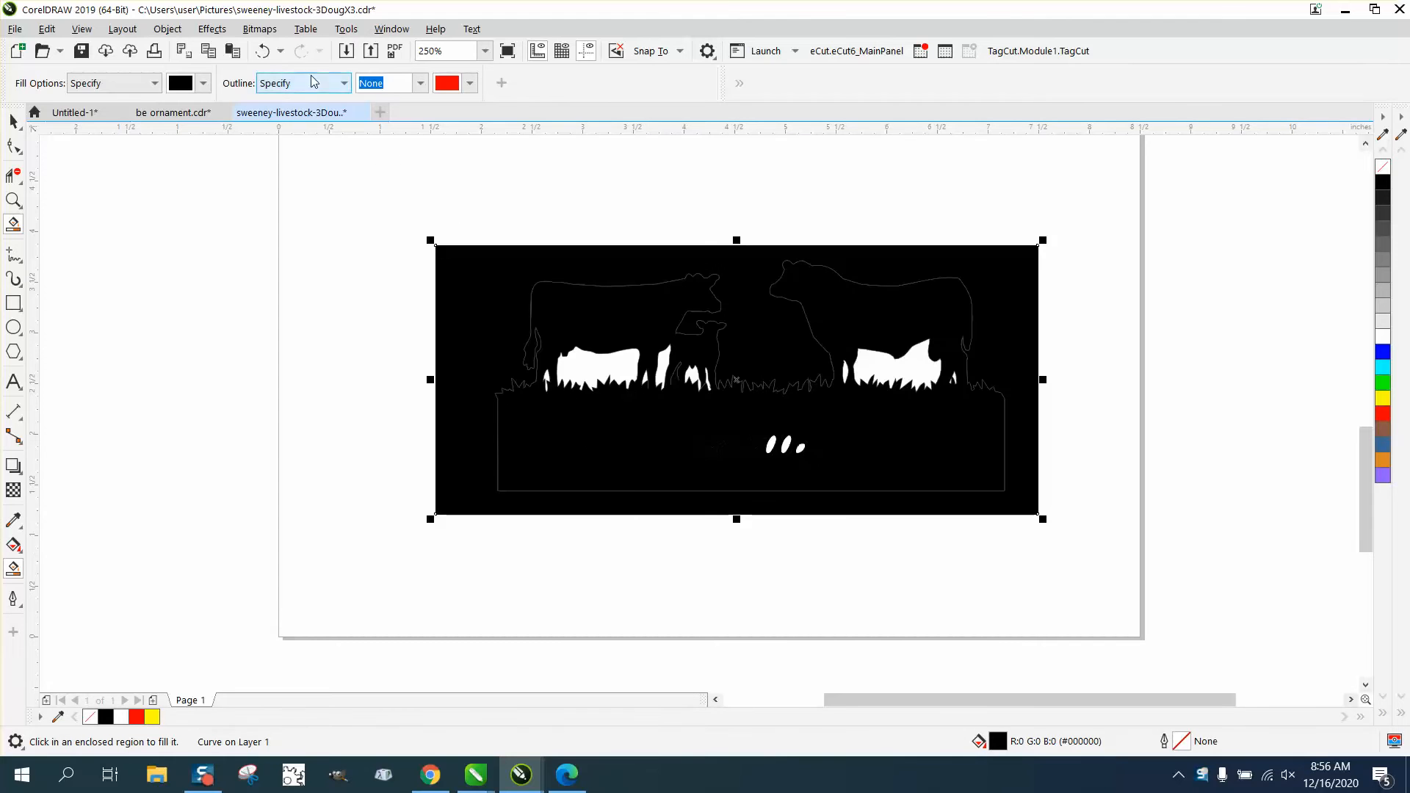
pyautogui.click(263, 53)
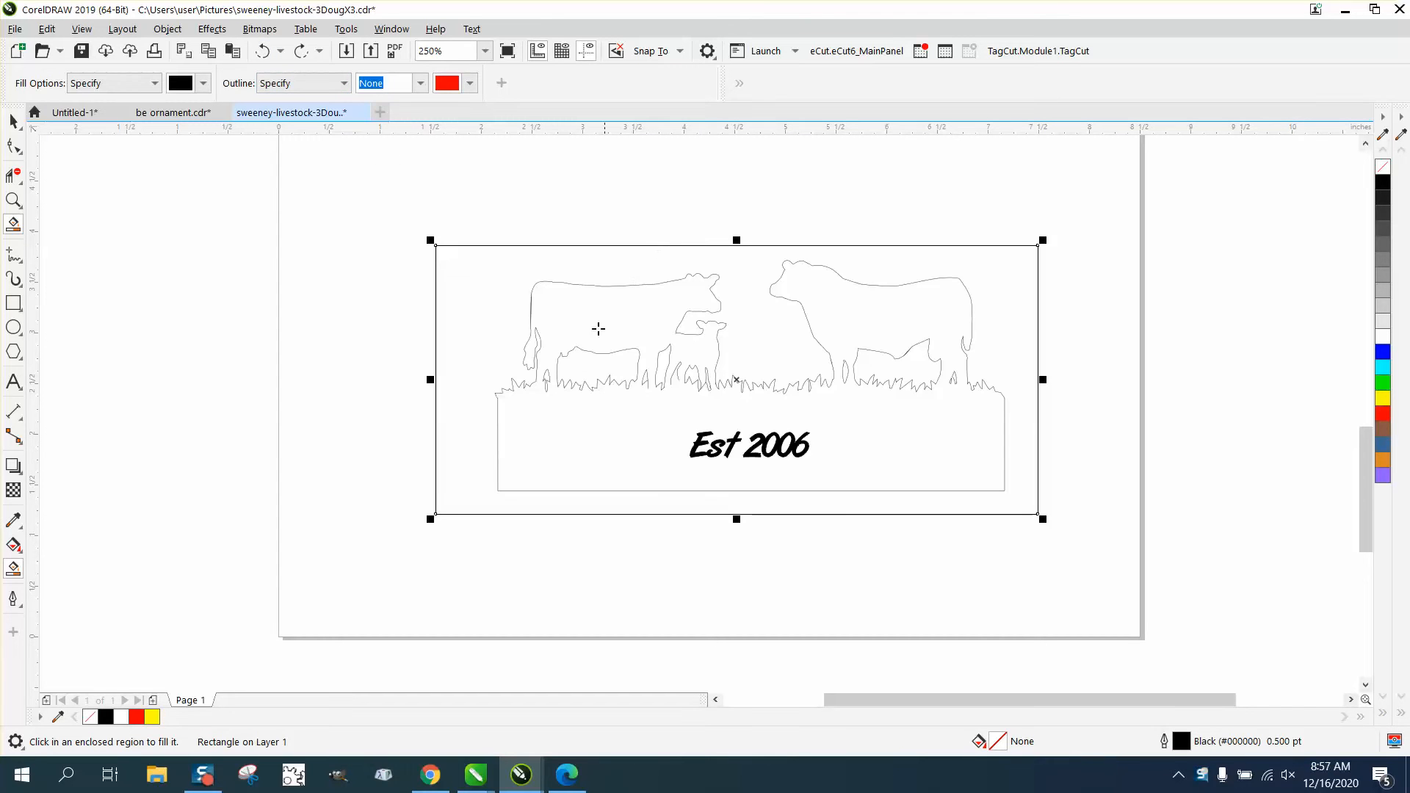
# Remove the fill from the "Est 2006" text and give it a red outline.
pyautogui.click(9, 199)
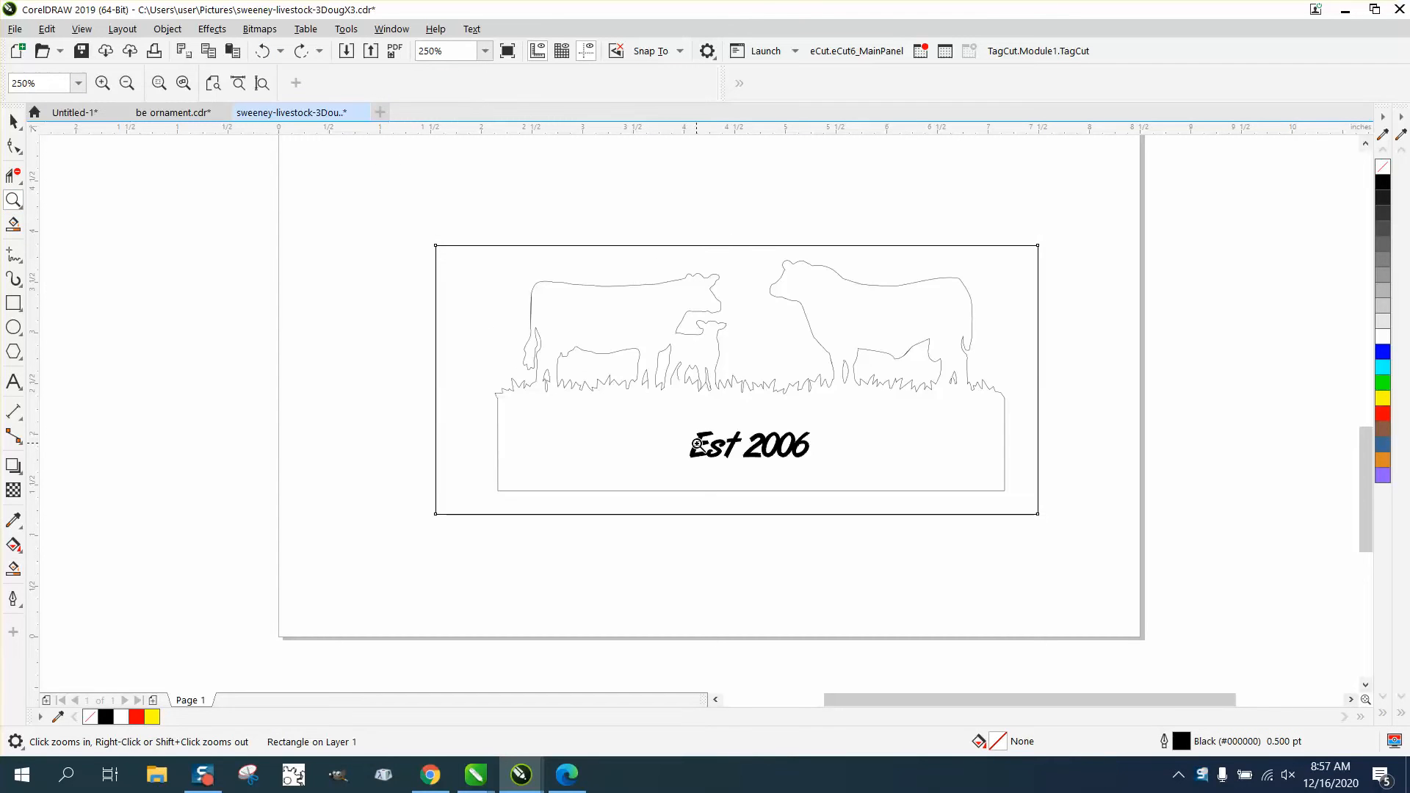
pyautogui.click(13, 120)
pyautogui.moveTo(375, 399); pyautogui.dragTo(841, 471)
pyautogui.click(1383, 167)
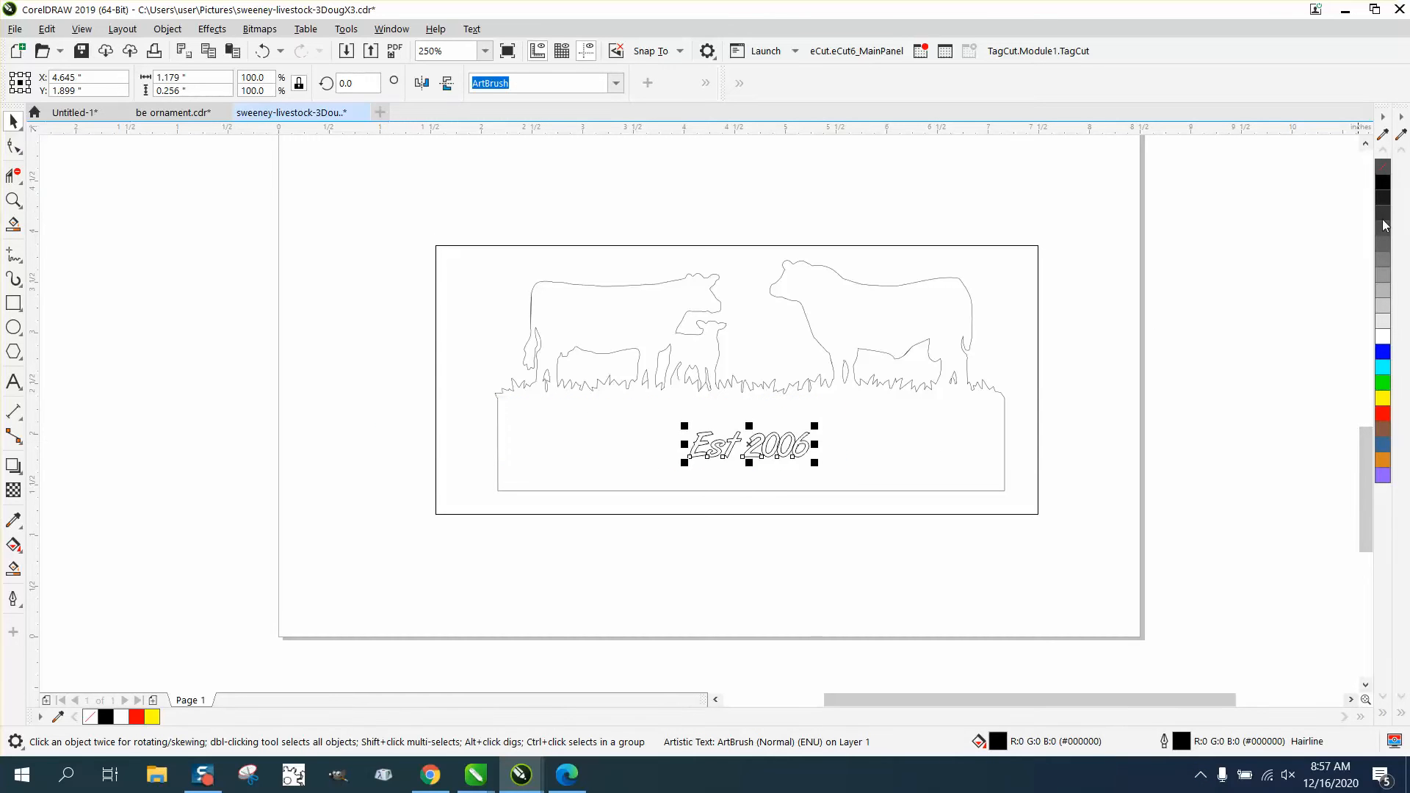
pyautogui.rightClick(1383, 411)
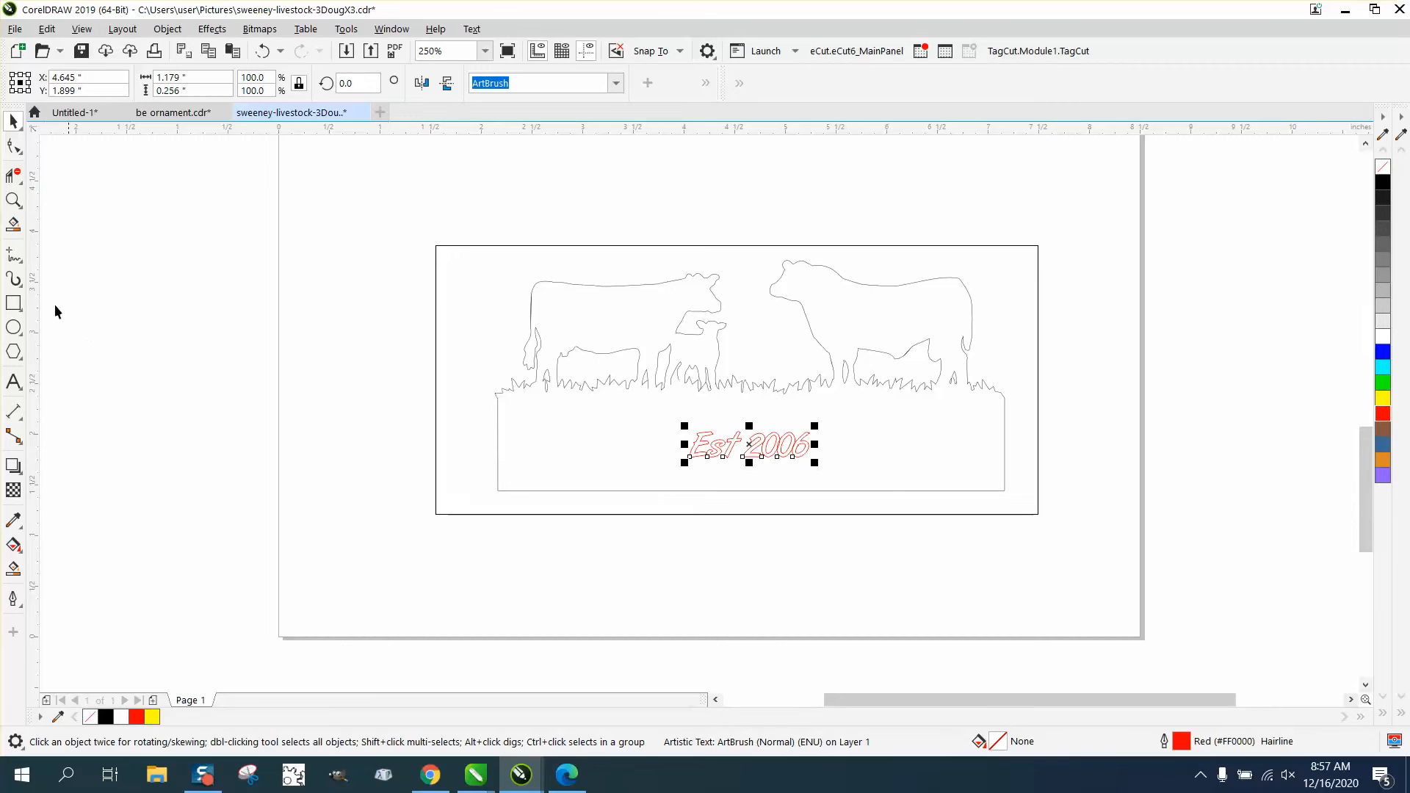
# Try to select the open end node of the grass outline beside the left cow's rear leg with the Shape tool.
pyautogui.click(13, 199)
pyautogui.moveTo(524, 372); pyautogui.dragTo(597, 402)
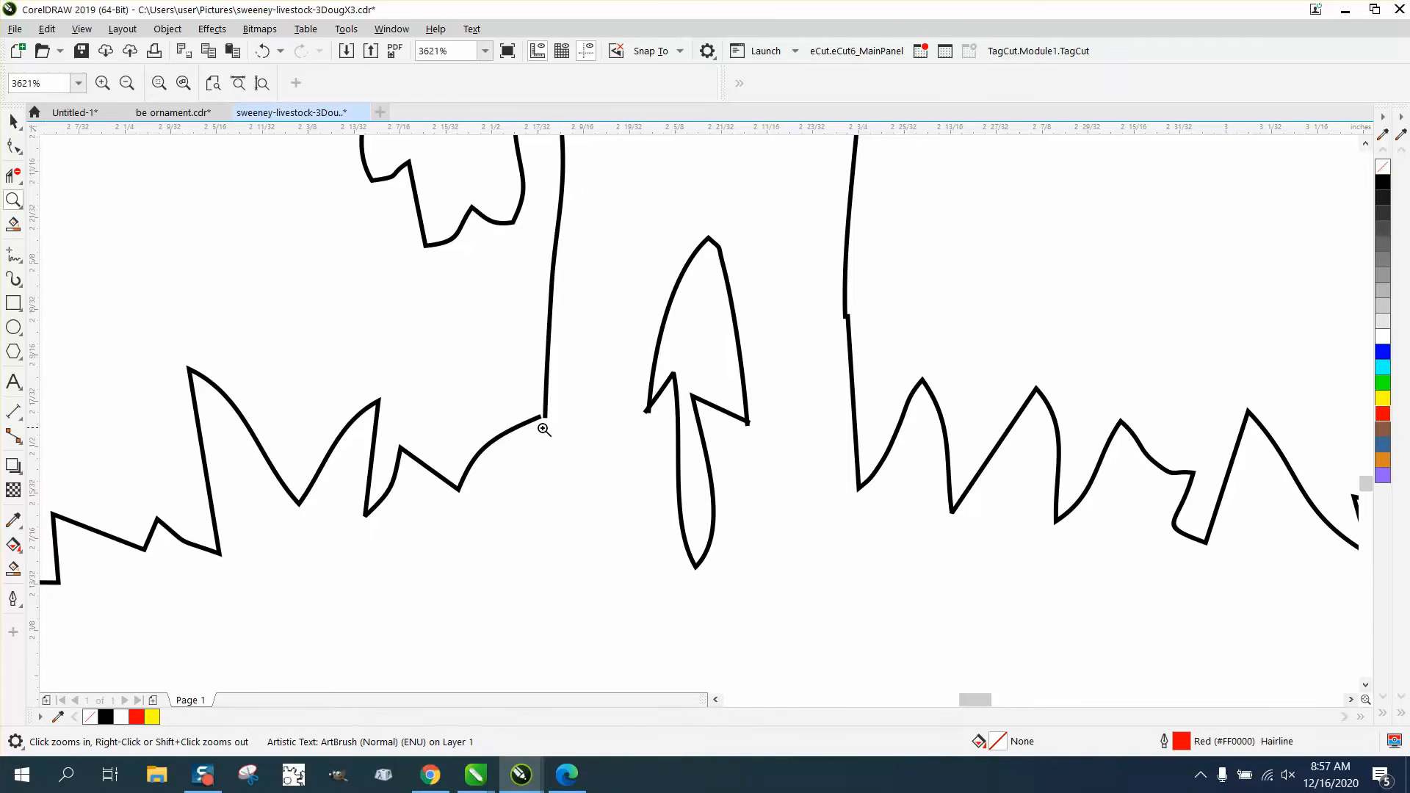
pyautogui.click(13, 145)
pyautogui.click(13, 200)
pyautogui.moveTo(515, 398); pyautogui.dragTo(584, 451)
pyautogui.click(15, 147)
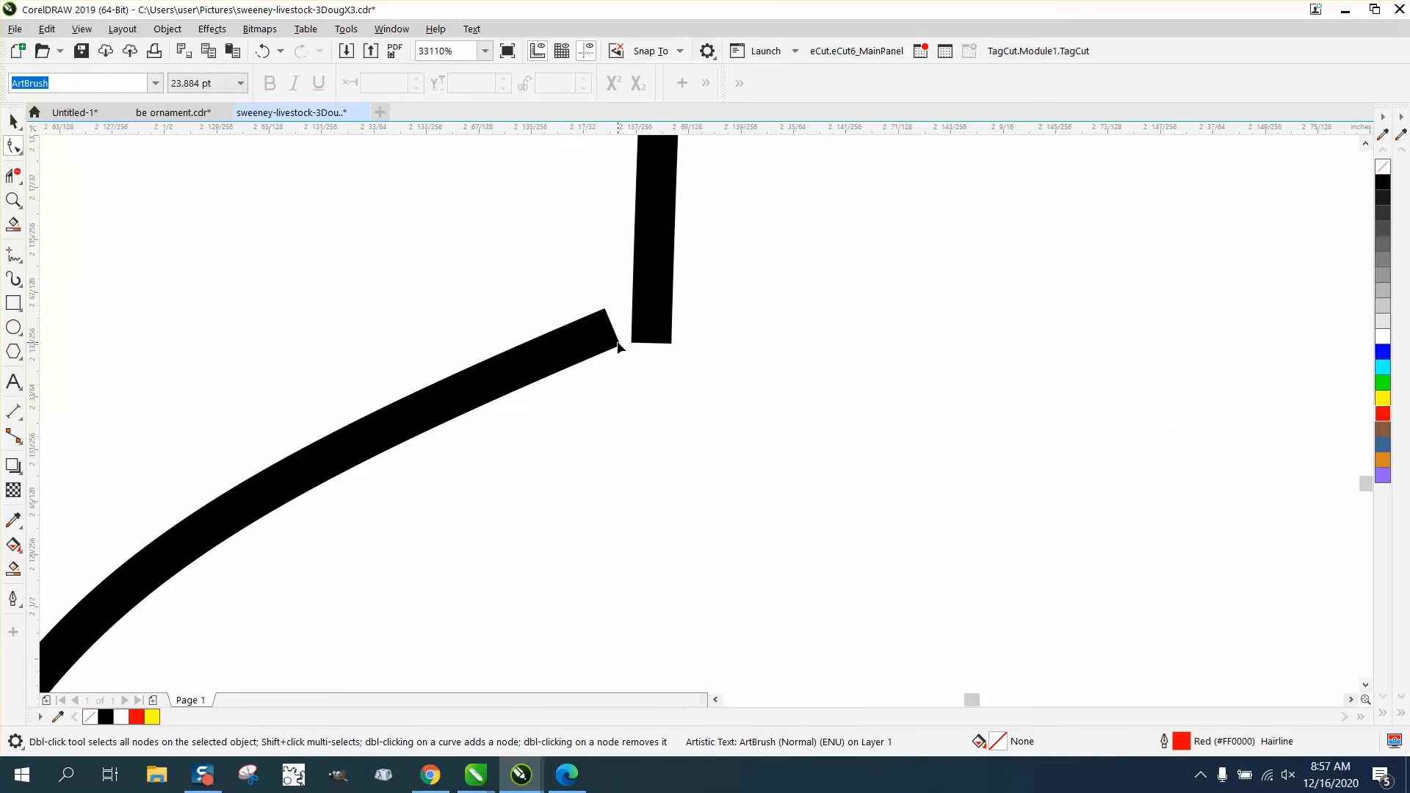
pyautogui.click(617, 345)
# Try to ungroup the livestock outline artwork.
pyautogui.click(13, 123)
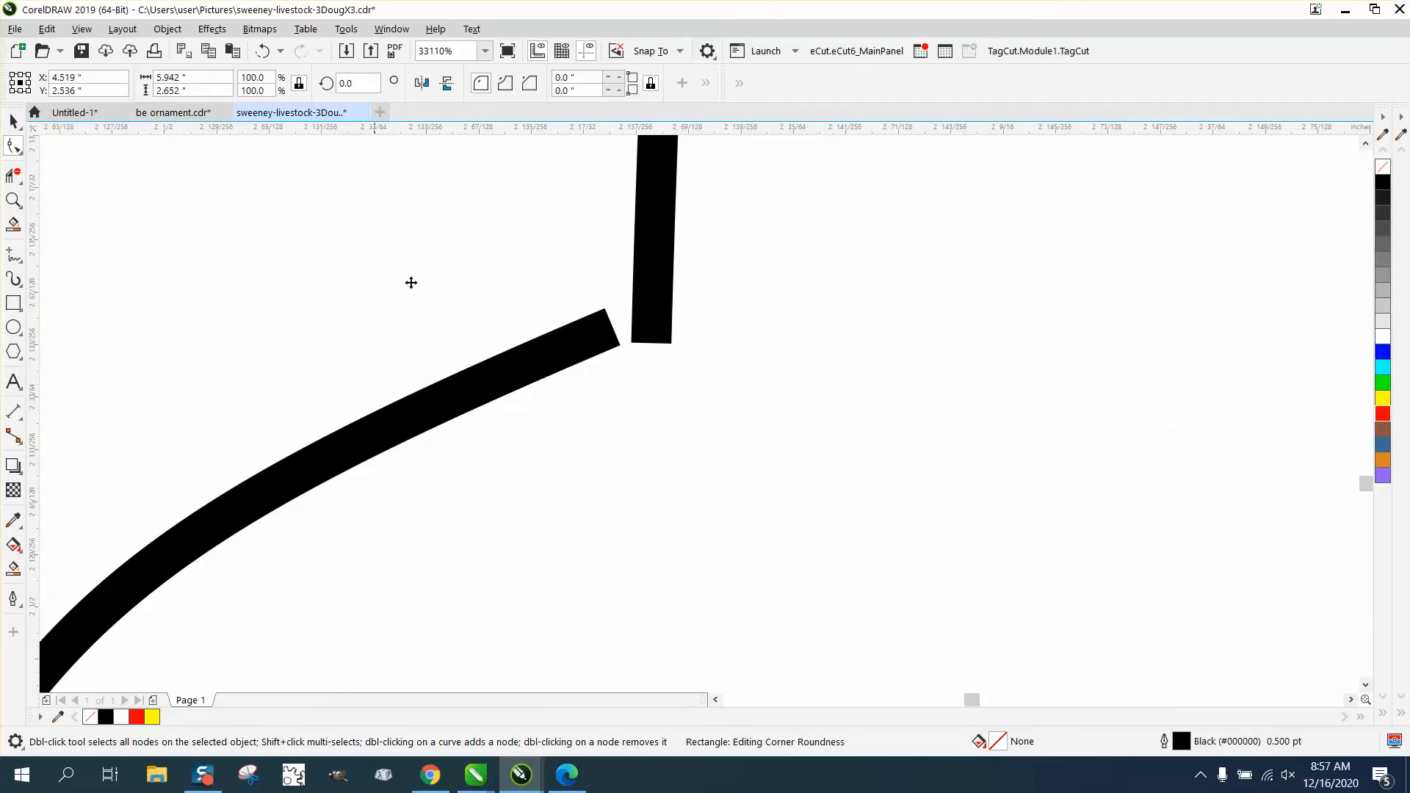
pyautogui.click(552, 347)
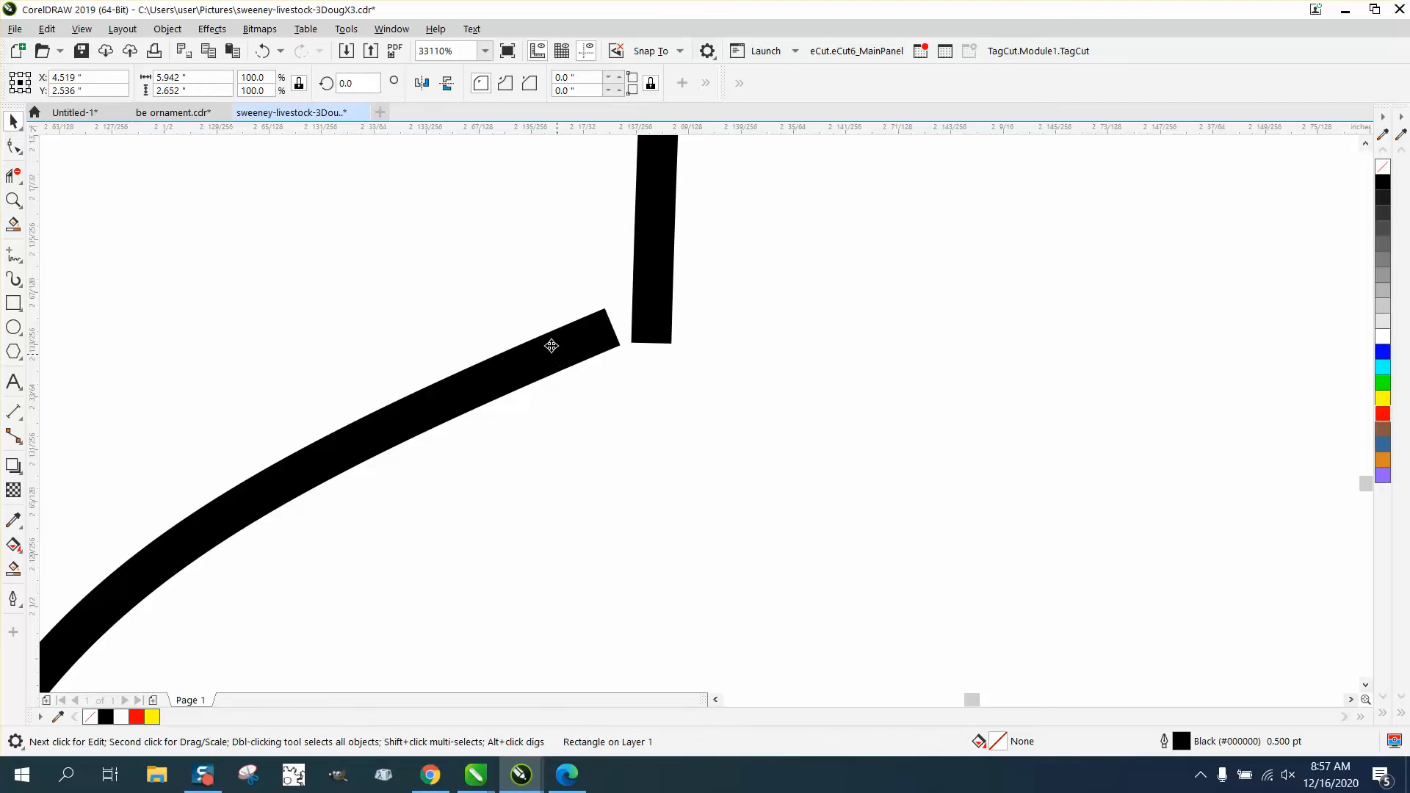
pyautogui.click(169, 30)
pyautogui.moveTo(239, 326)
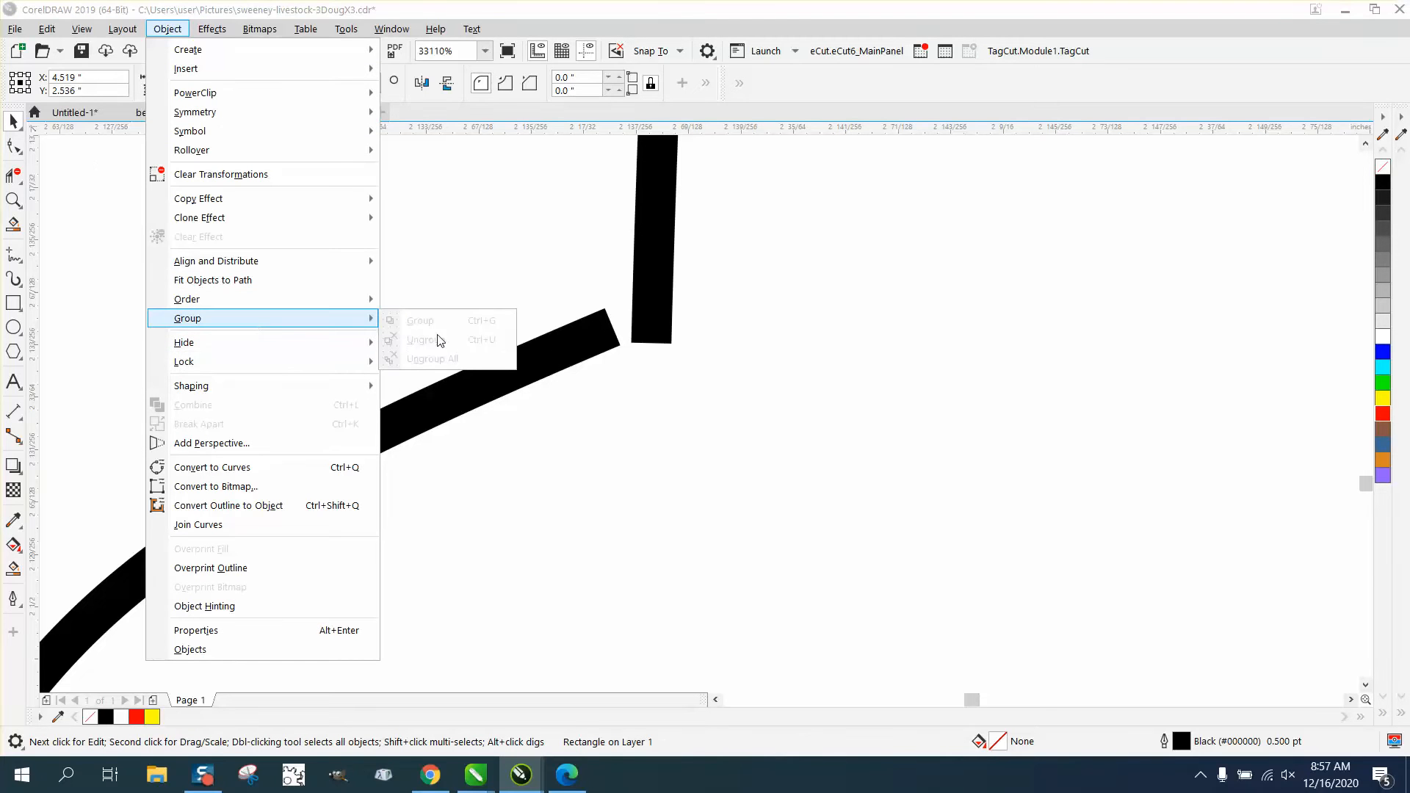
pyautogui.click(599, 358)
pyautogui.scroll(-4, 601, 359)
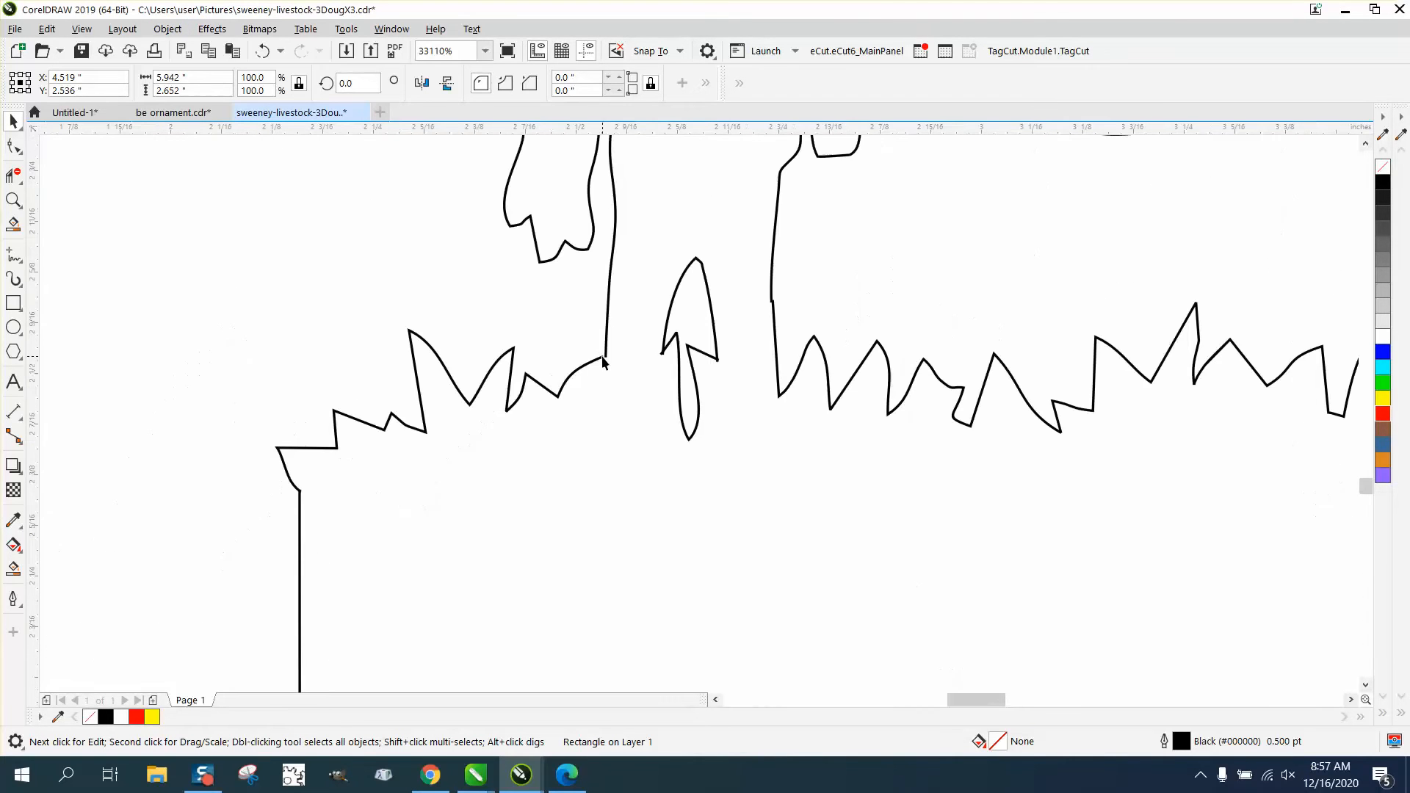
pyautogui.scroll(-2, 327, 362)
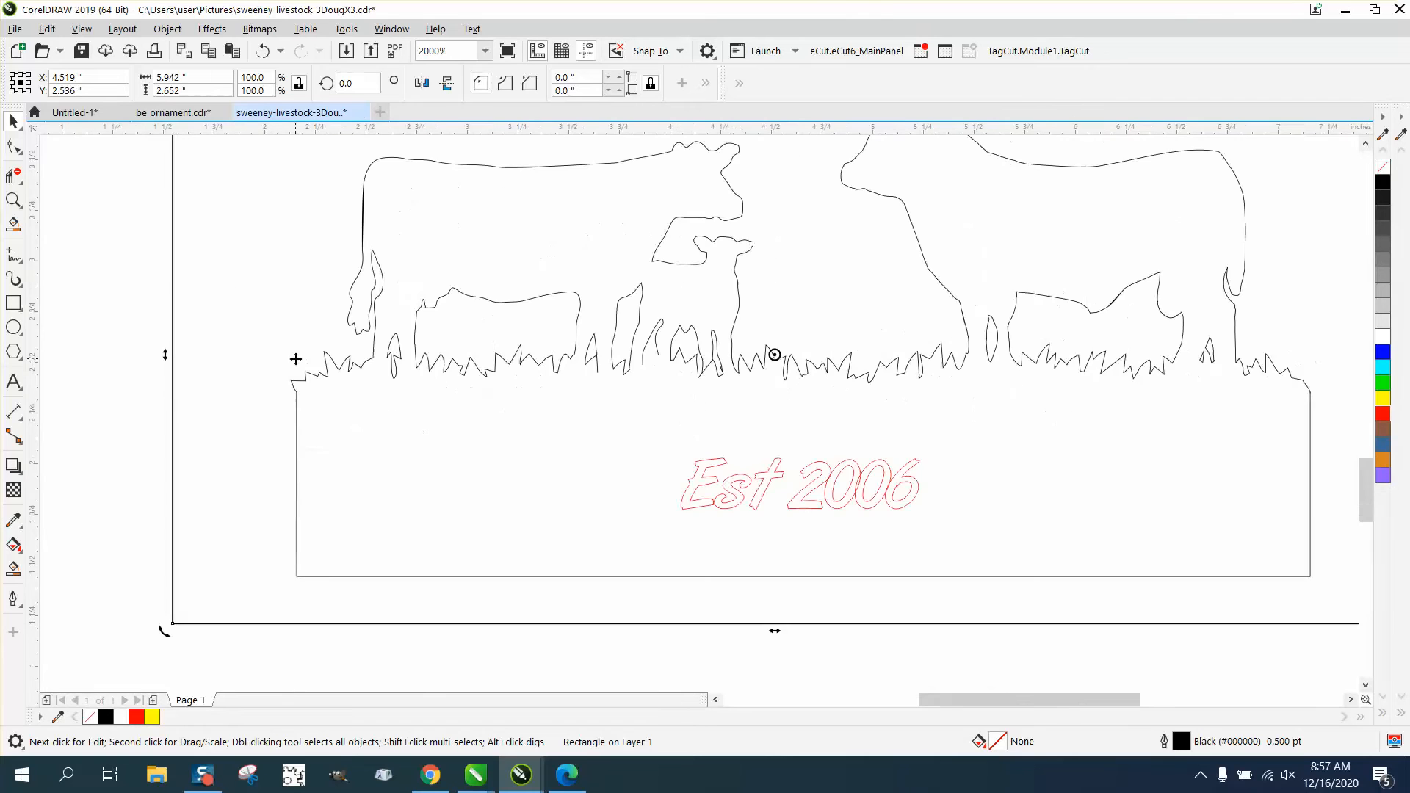
pyautogui.scroll(-1, 208, 397)
pyautogui.click(208, 397)
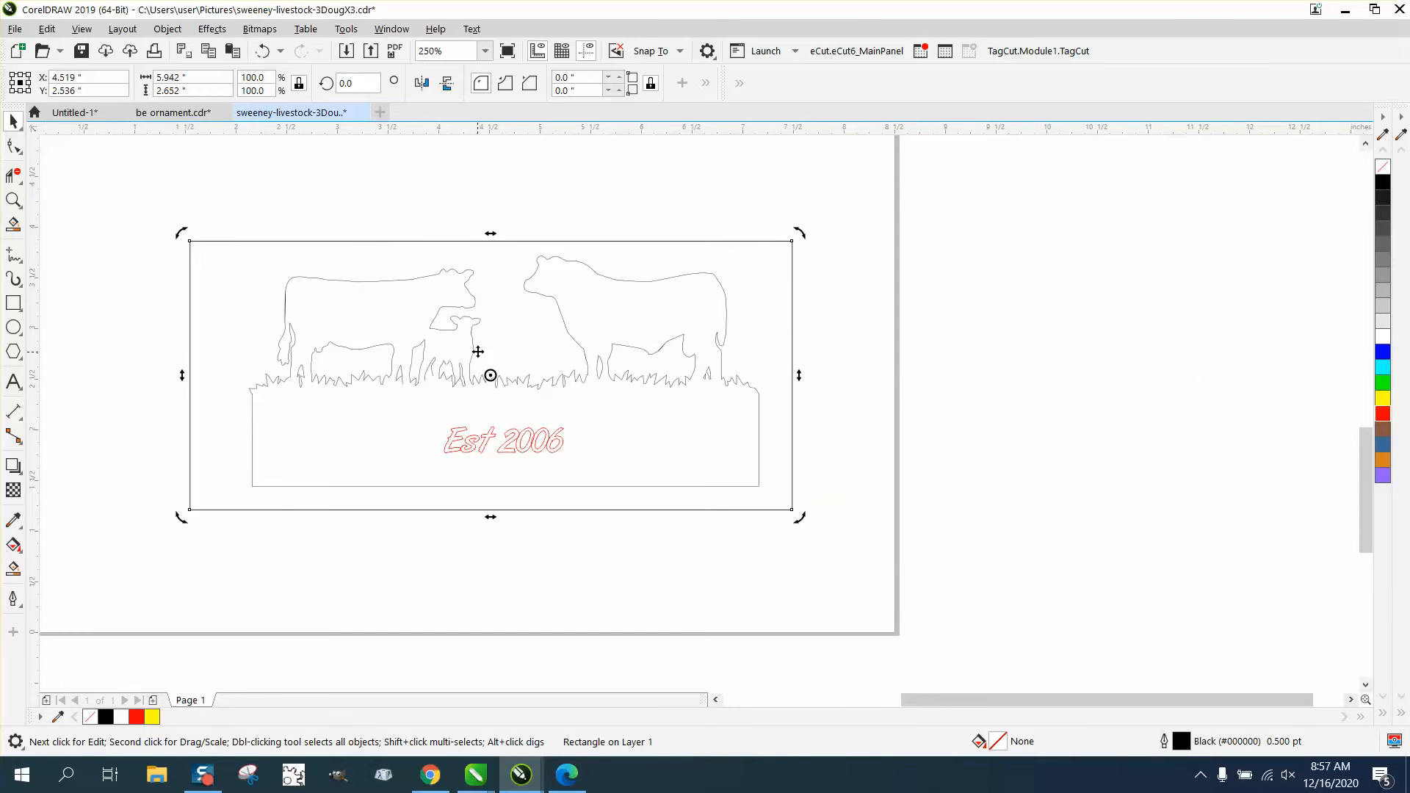
pyautogui.click(181, 33)
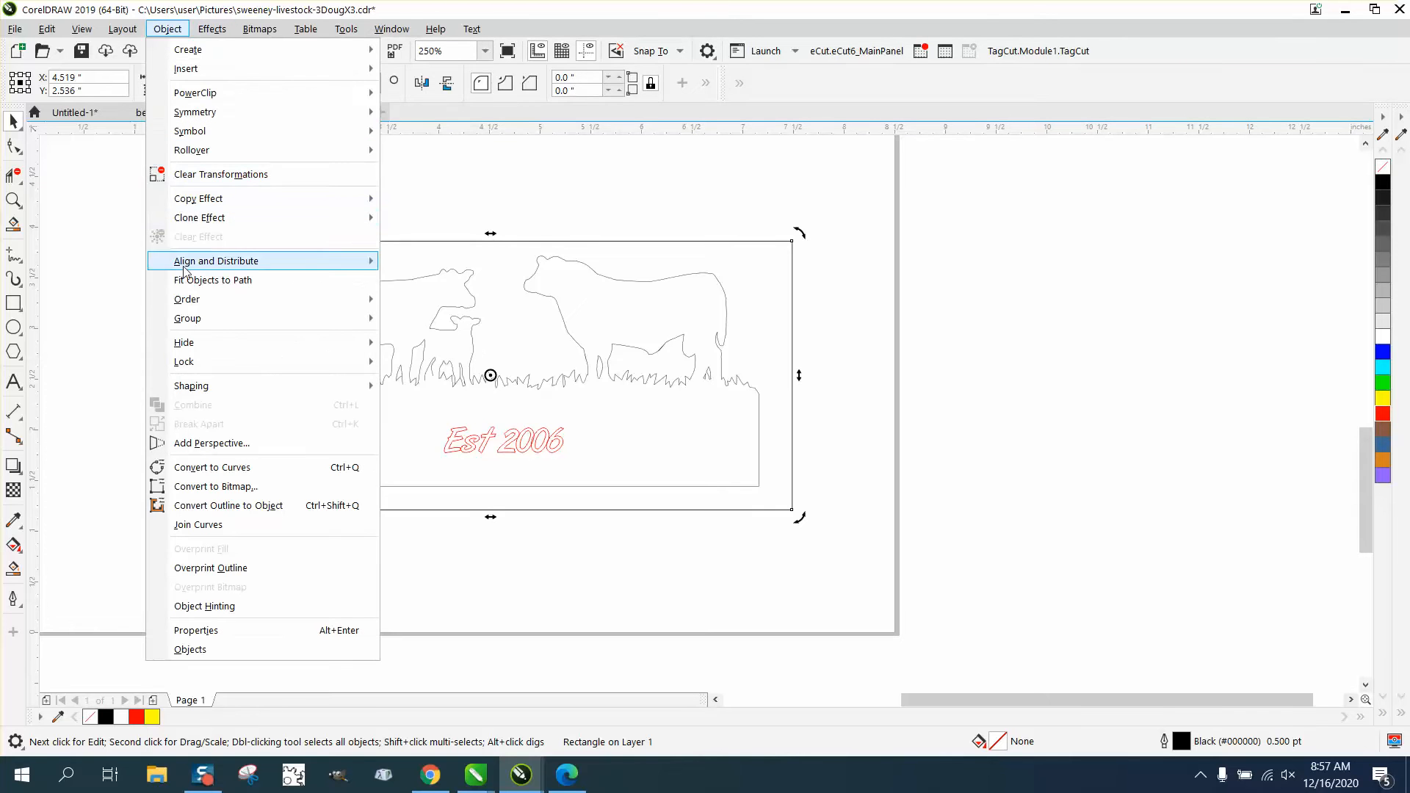
pyautogui.click(460, 321)
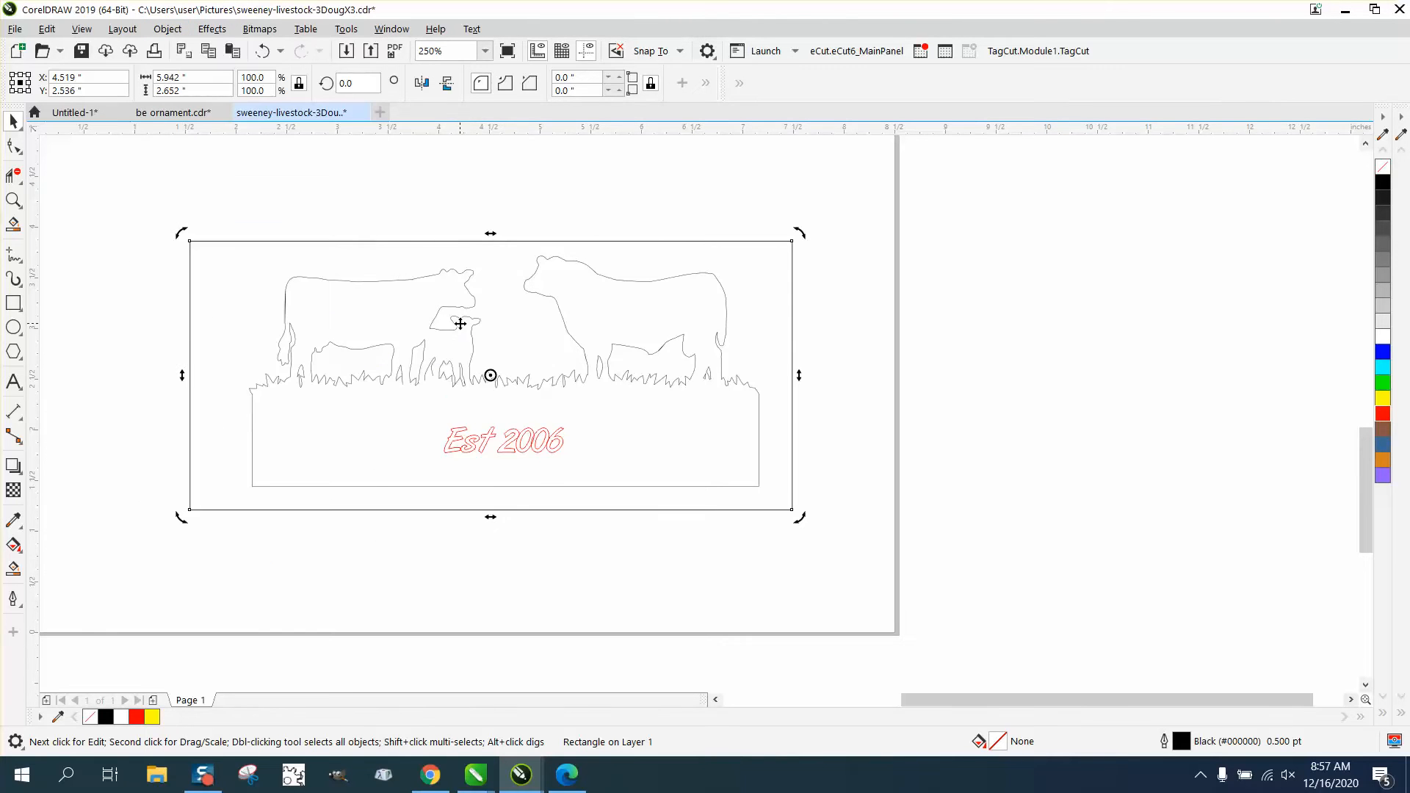
# Select the livestock outline group at the gap beside the left cow's rear leg and ungroup it.
pyautogui.click(14, 200)
pyautogui.moveTo(308, 327); pyautogui.dragTo(346, 389)
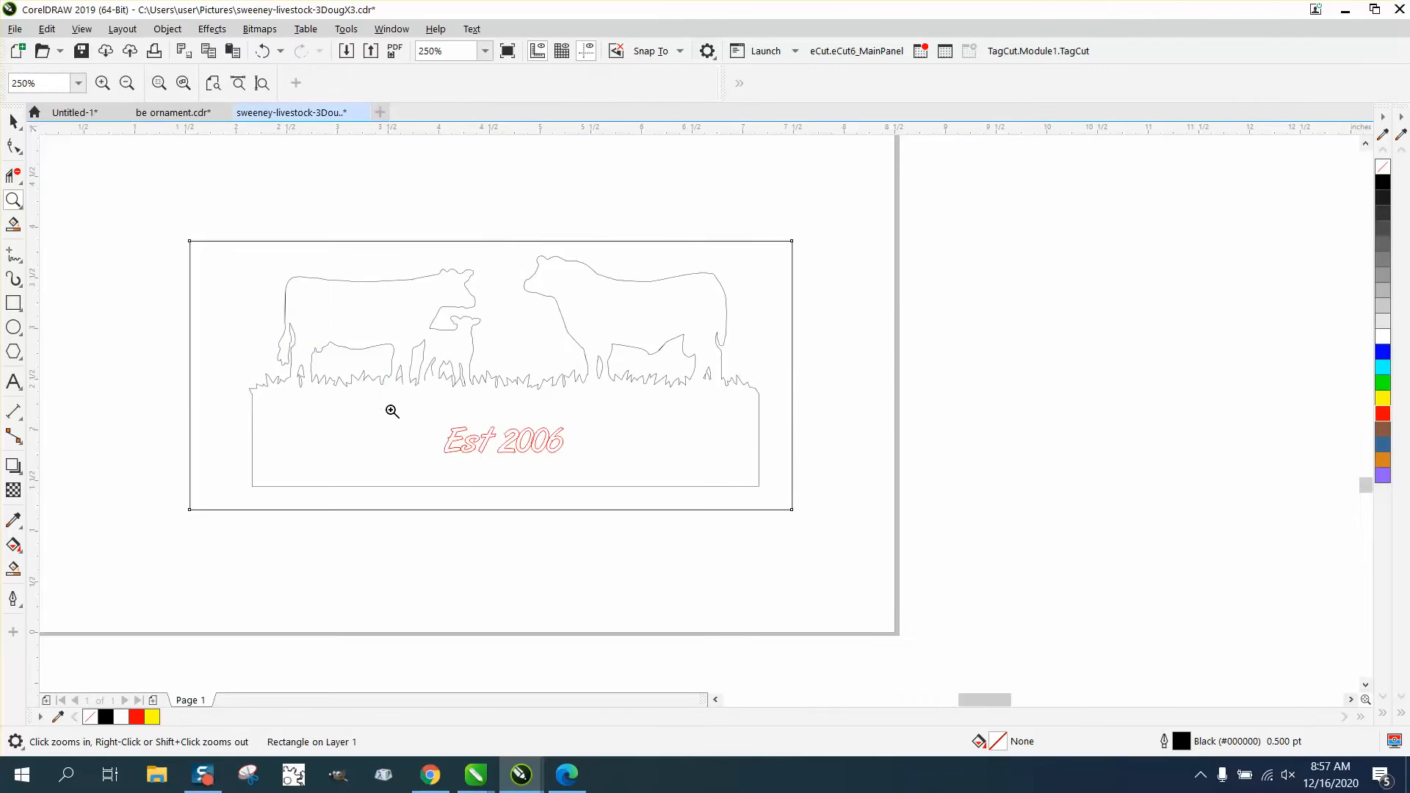
pyautogui.click(13, 145)
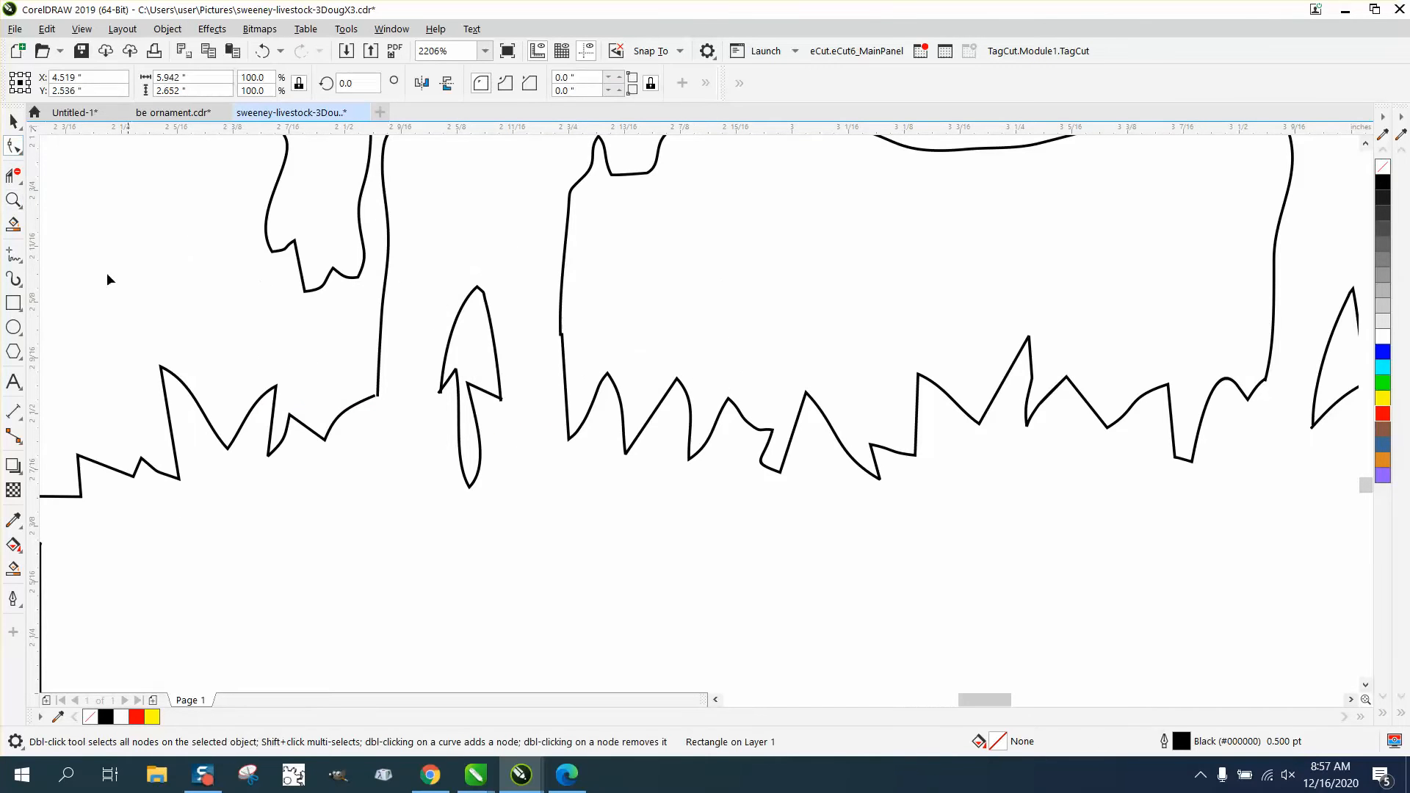
pyautogui.click(13, 200)
pyautogui.moveTo(359, 380); pyautogui.dragTo(461, 441)
pyautogui.click(13, 146)
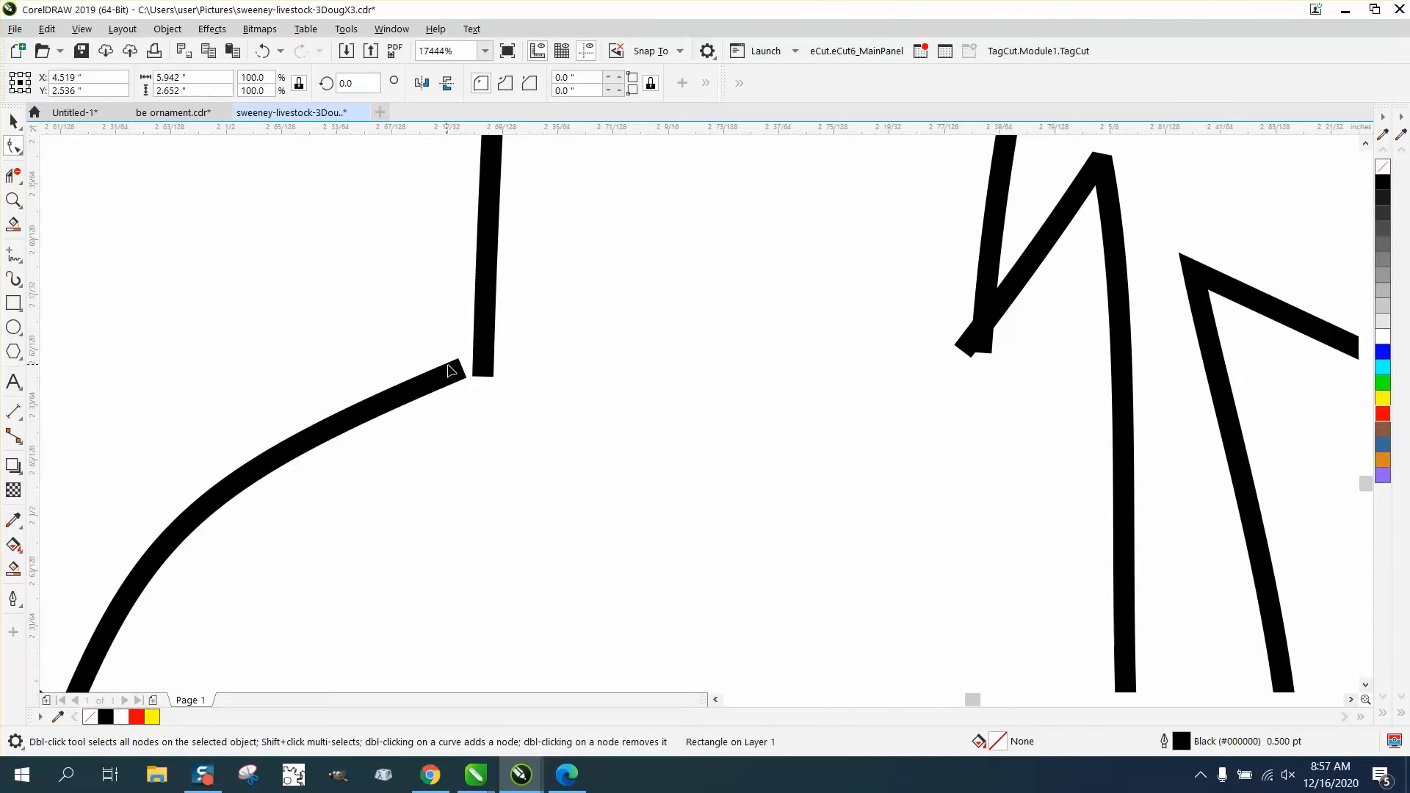
pyautogui.press('space')
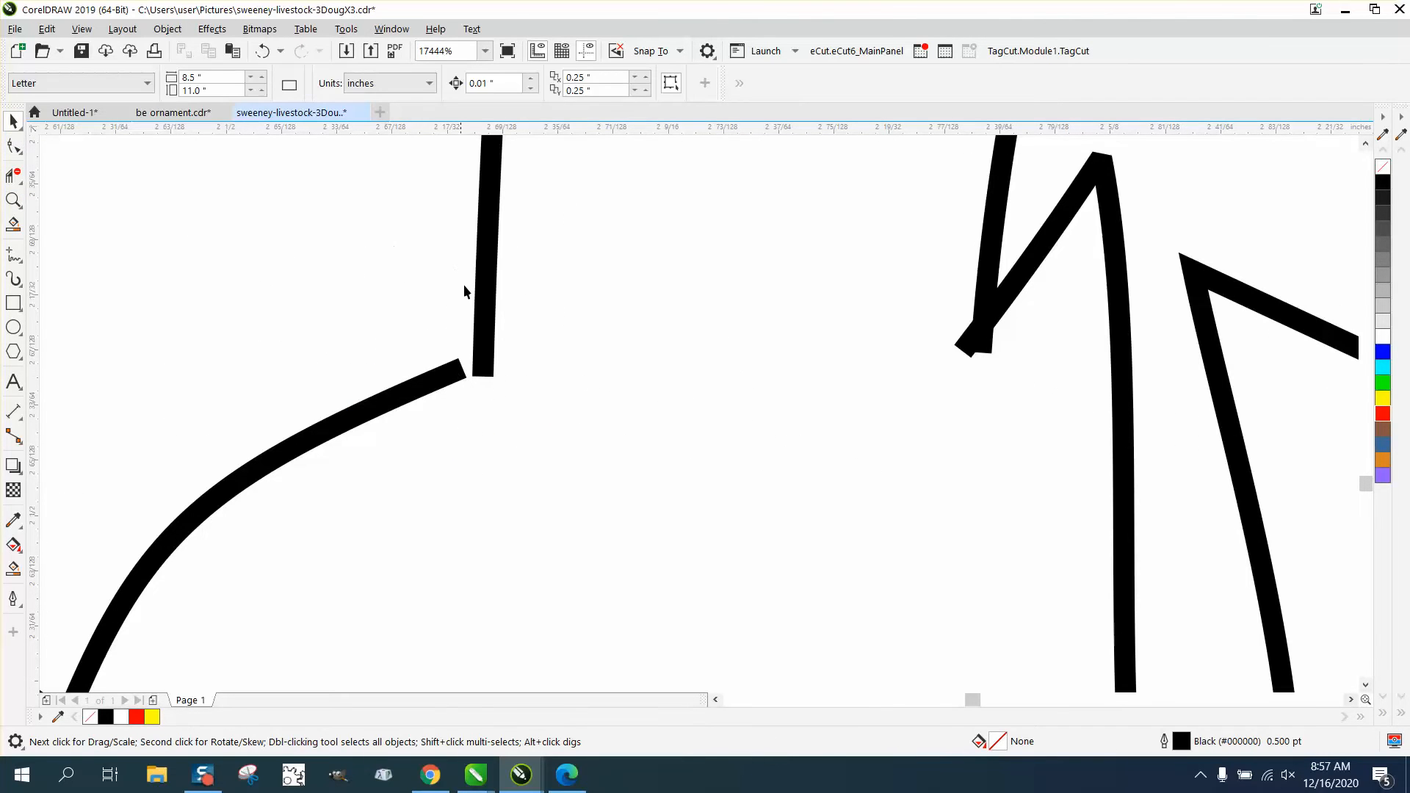
pyautogui.click(484, 303)
pyautogui.click(167, 29)
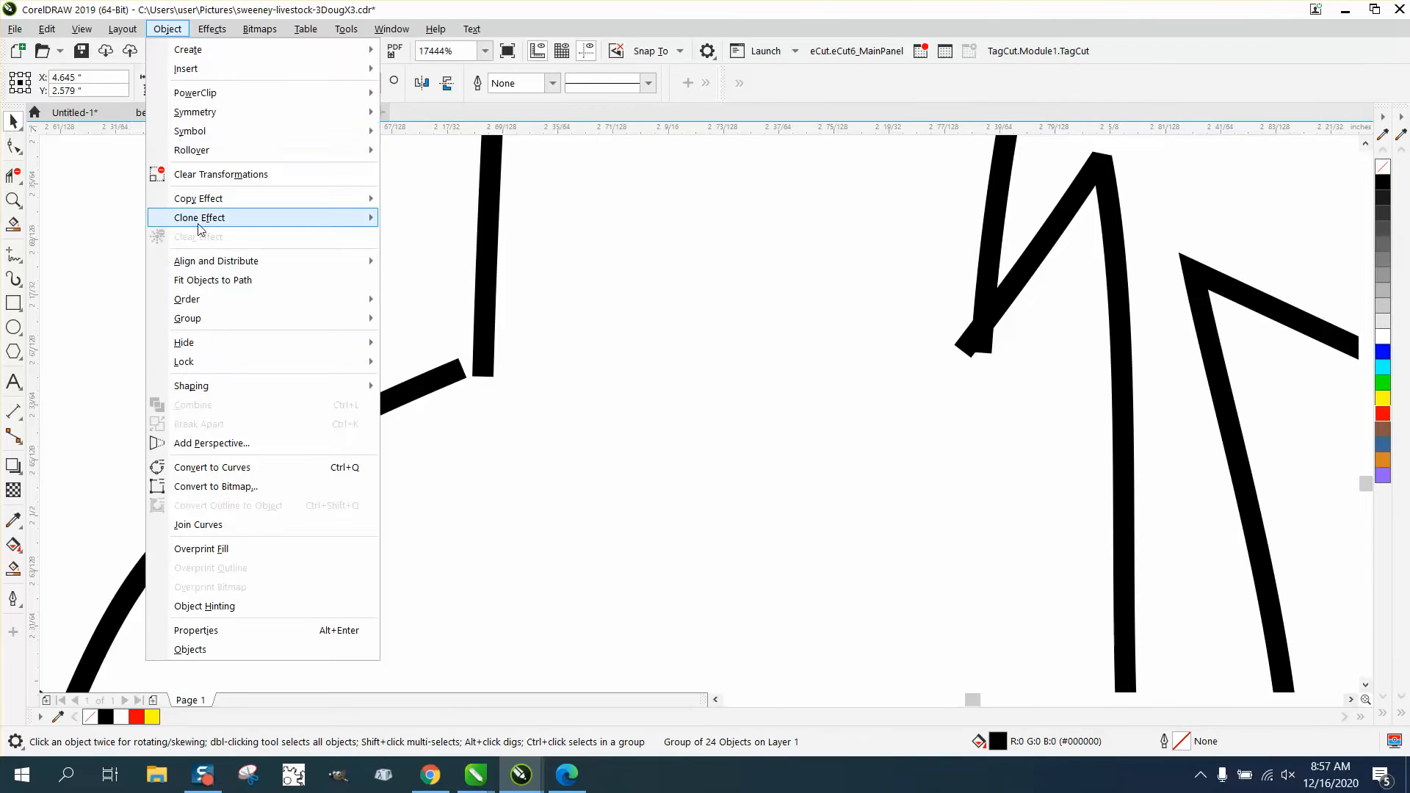
pyautogui.moveTo(209, 322)
pyautogui.click(388, 343)
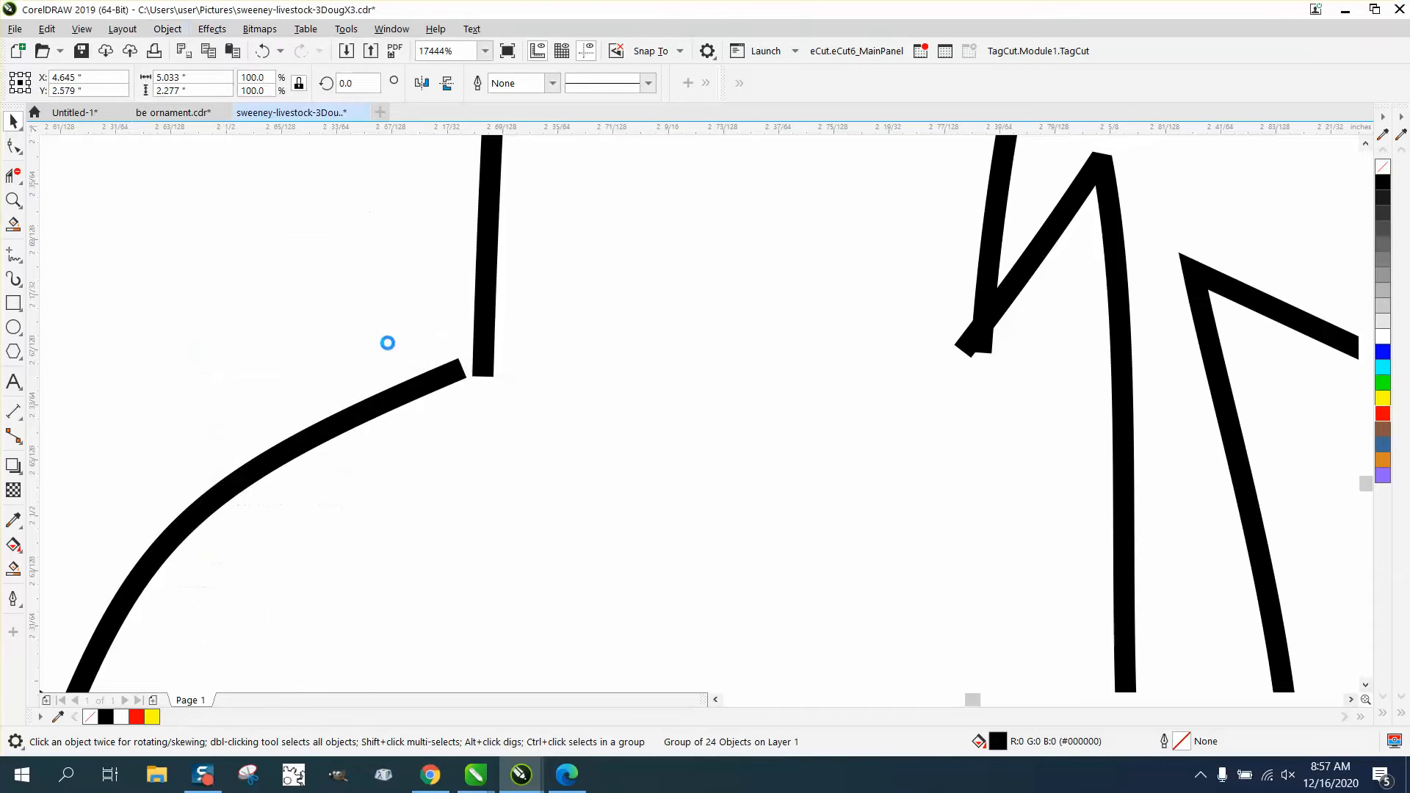
# Move the two end nodes of the grass line onto the left cow's rear leg line, overlapping them to close the gap.
pyautogui.click(14, 146)
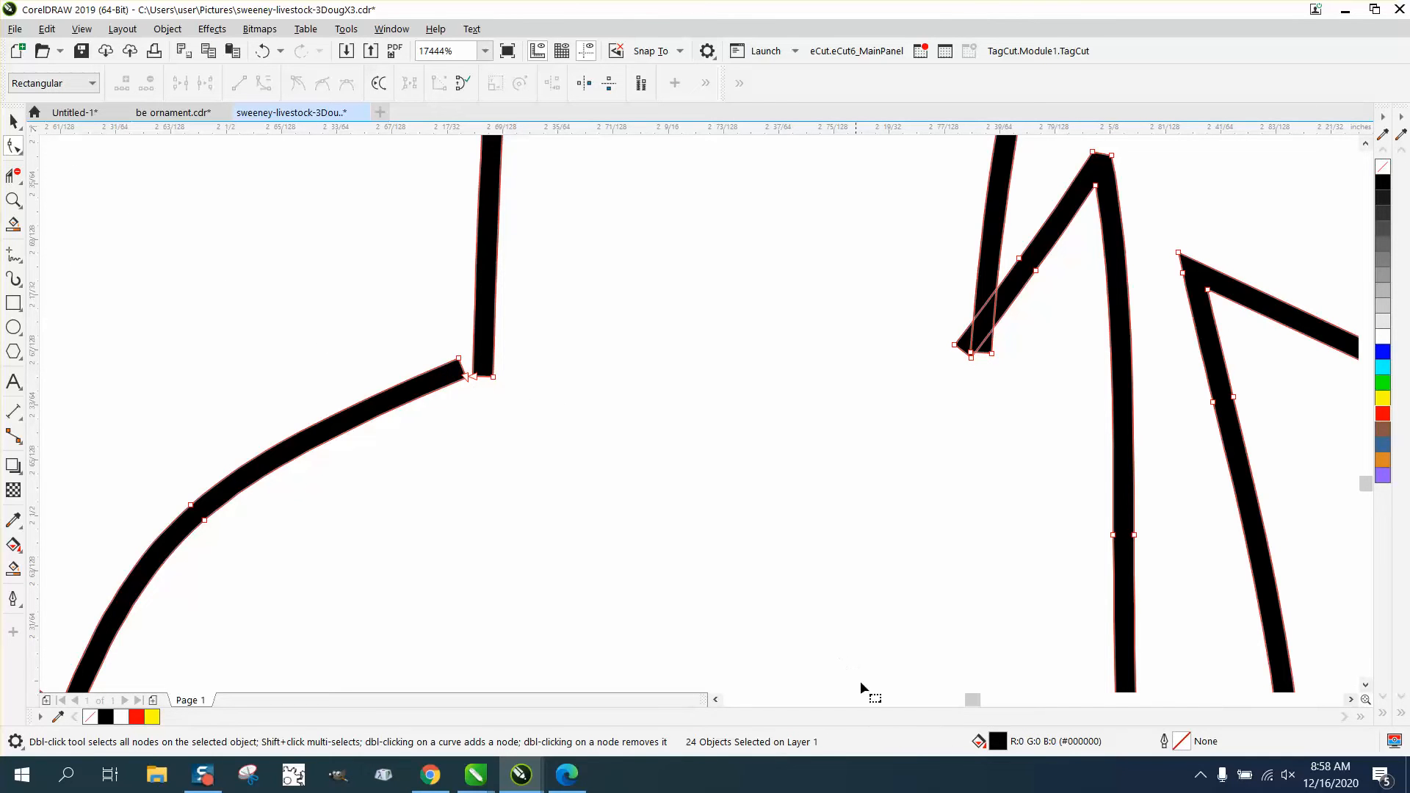
pyautogui.click(13, 200)
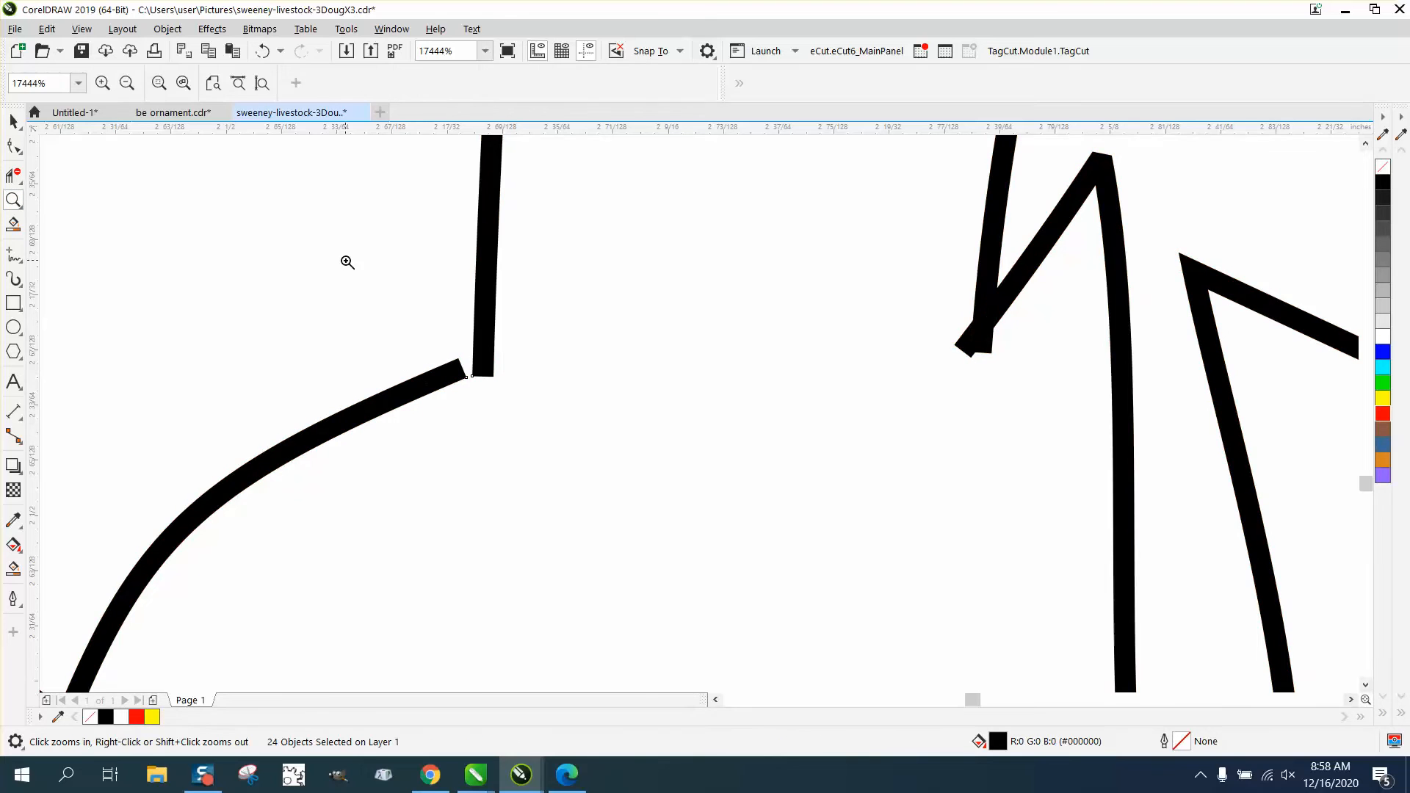
pyautogui.click(556, 456)
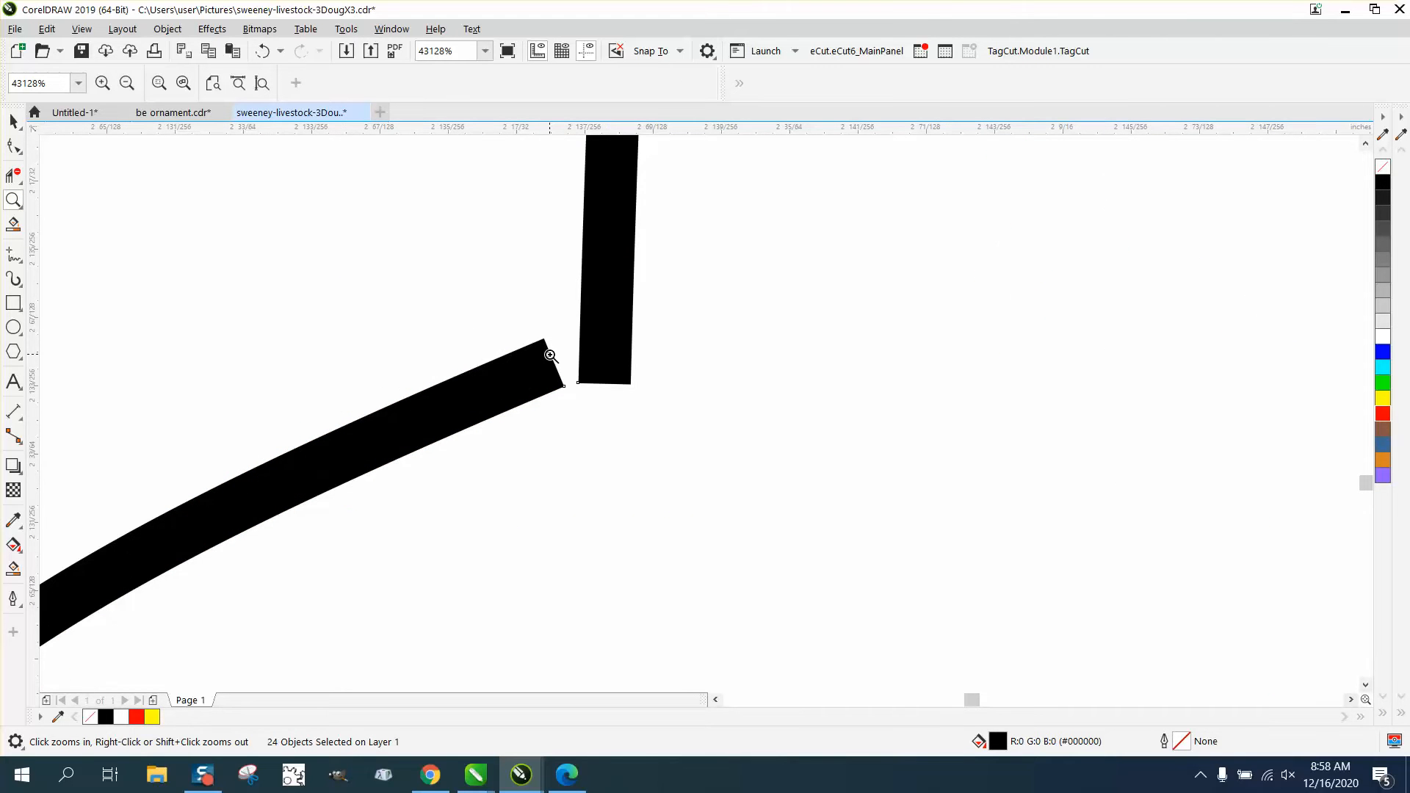
pyautogui.click(14, 145)
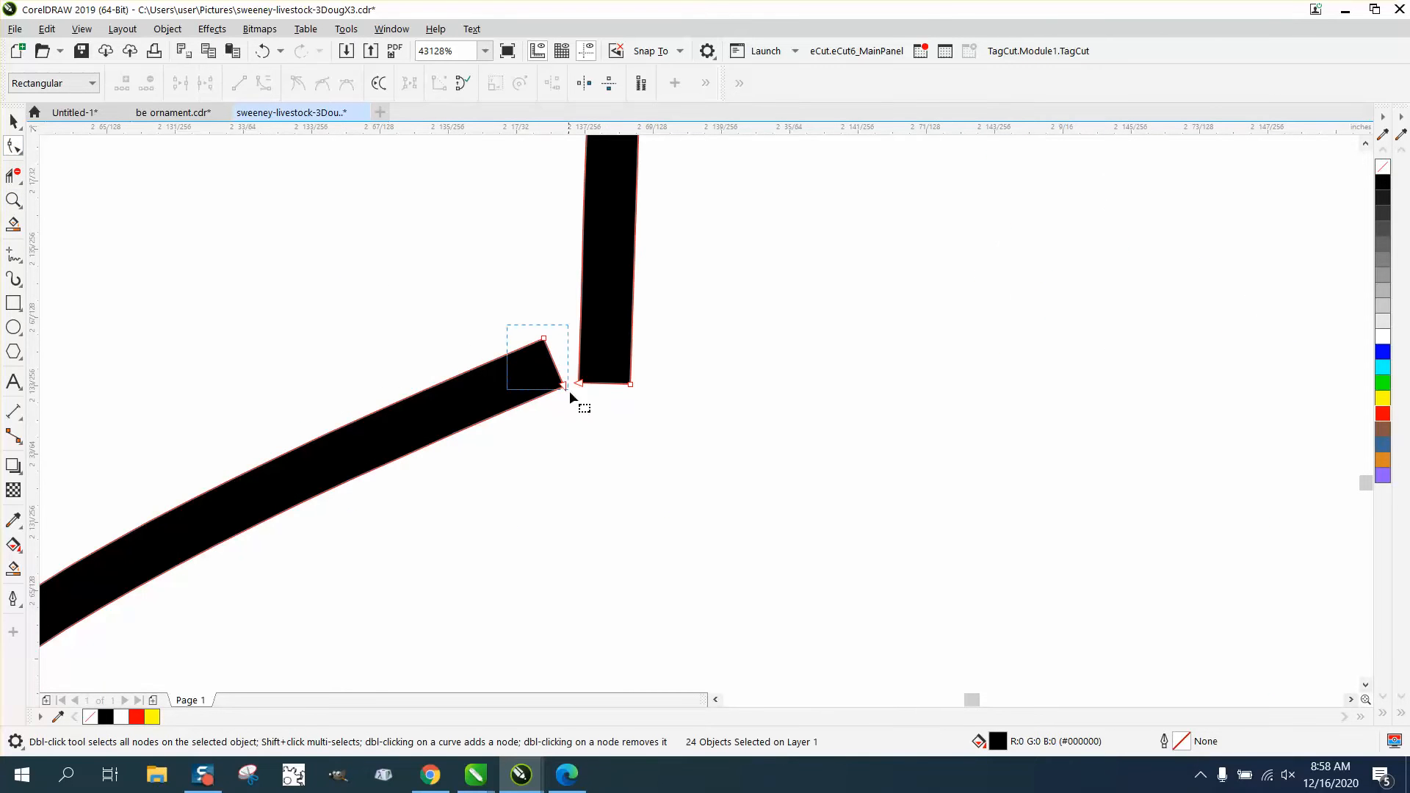
pyautogui.moveTo(569, 391); pyautogui.dragTo(615, 366)
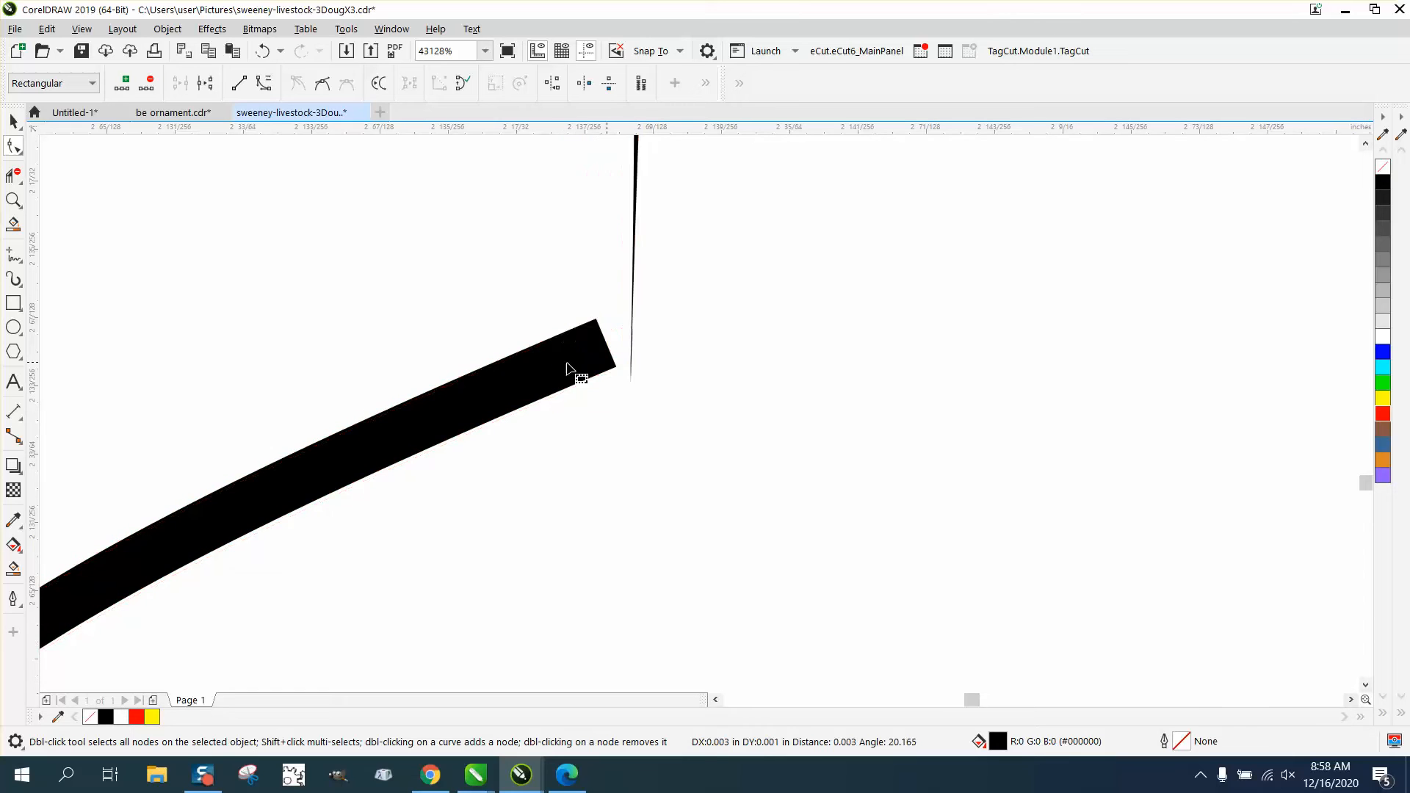
pyautogui.click(263, 51)
pyautogui.moveTo(491, 283)
pyautogui.mouseDown()
pyautogui.moveTo(566, 395)
pyautogui.moveTo(580, 382)
pyautogui.mouseUp()
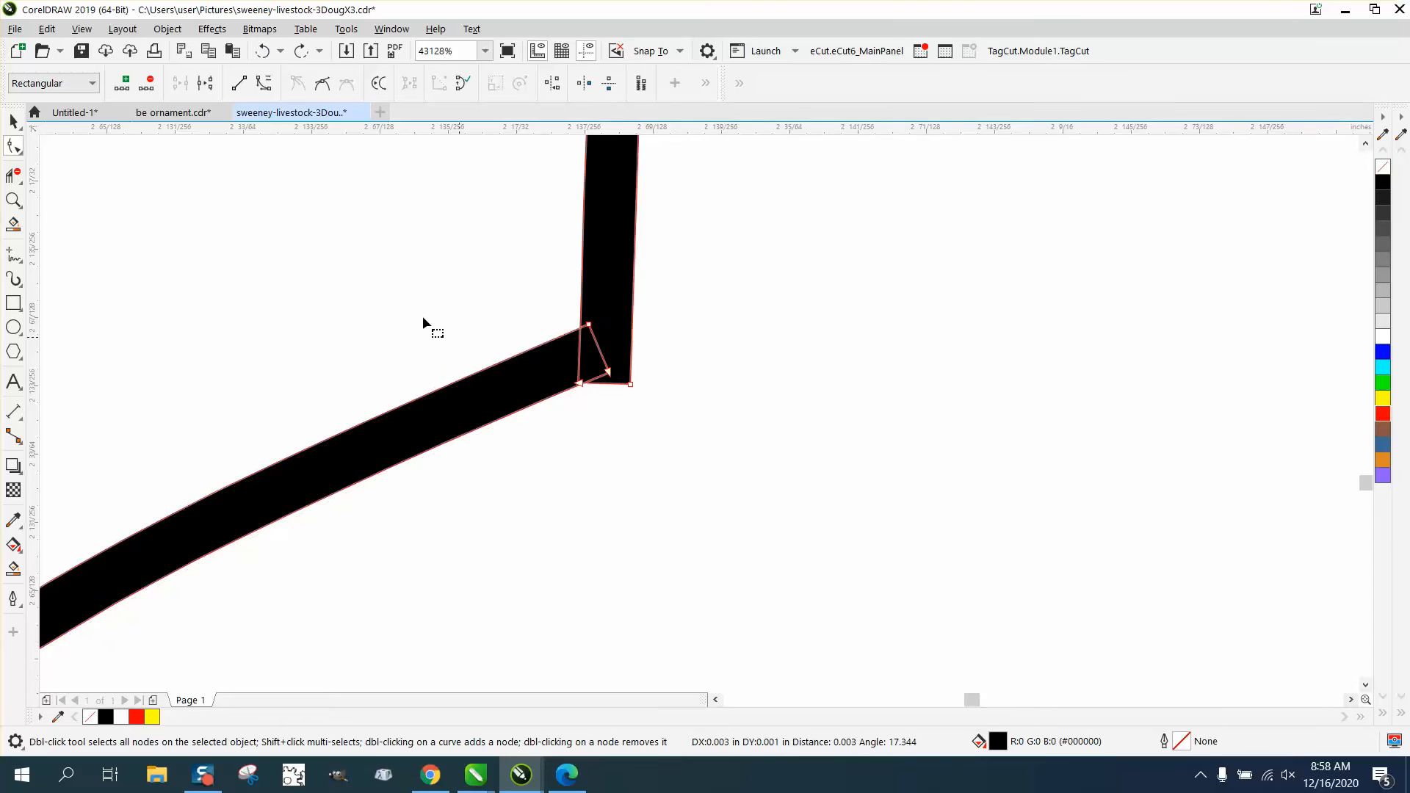
# Move the two end nodes of the slanted grass line between the left cow's rear legs inward, overlapping the adjoining leg line.
pyautogui.scroll(-4, 389, 283)
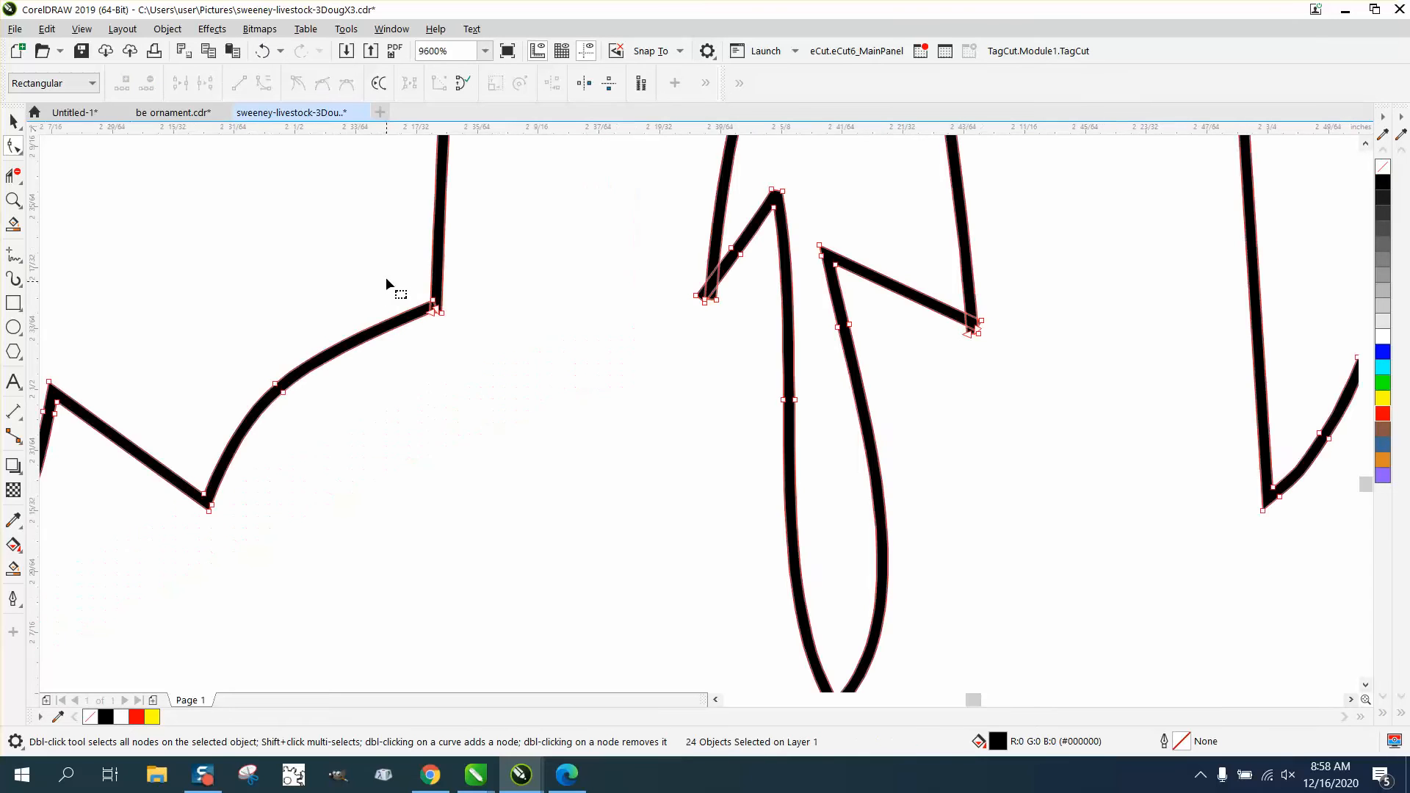
pyautogui.click(13, 199)
pyautogui.moveTo(826, 355); pyautogui.dragTo(621, 253)
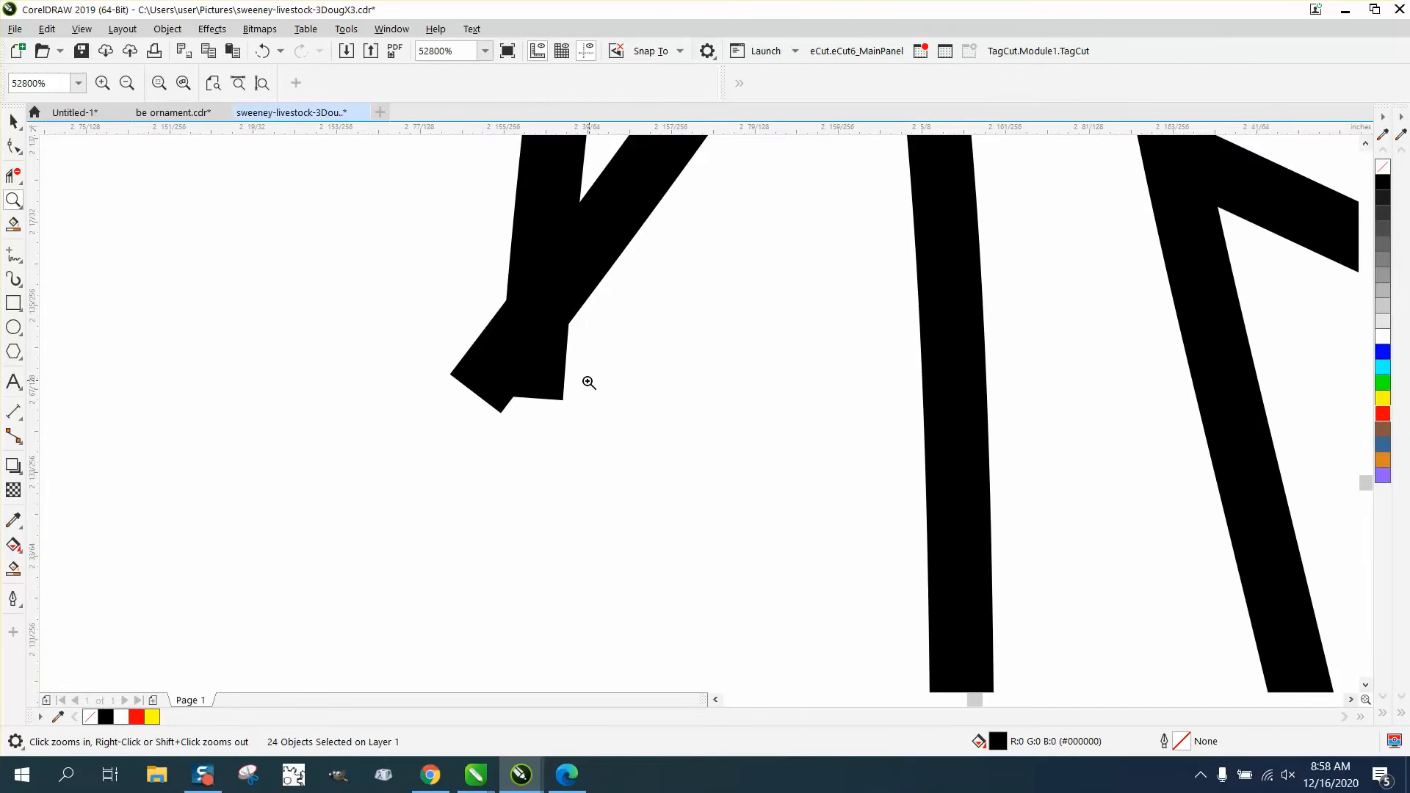
pyautogui.press('F10')
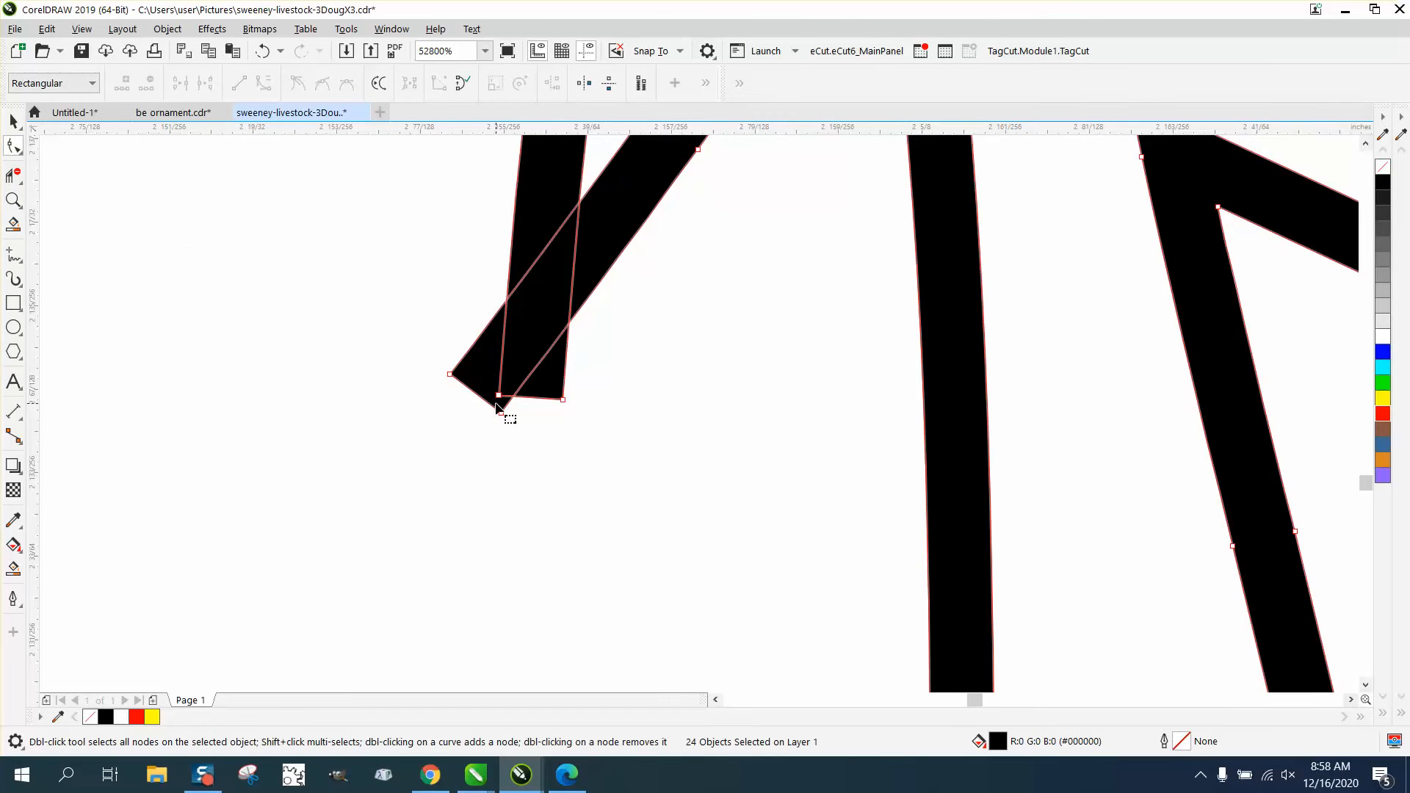
pyautogui.moveTo(514, 431); pyautogui.dragTo(478, 426)
pyautogui.click(501, 412)
pyautogui.moveTo(436, 359); pyautogui.dragTo(475, 423)
pyautogui.click(499, 412)
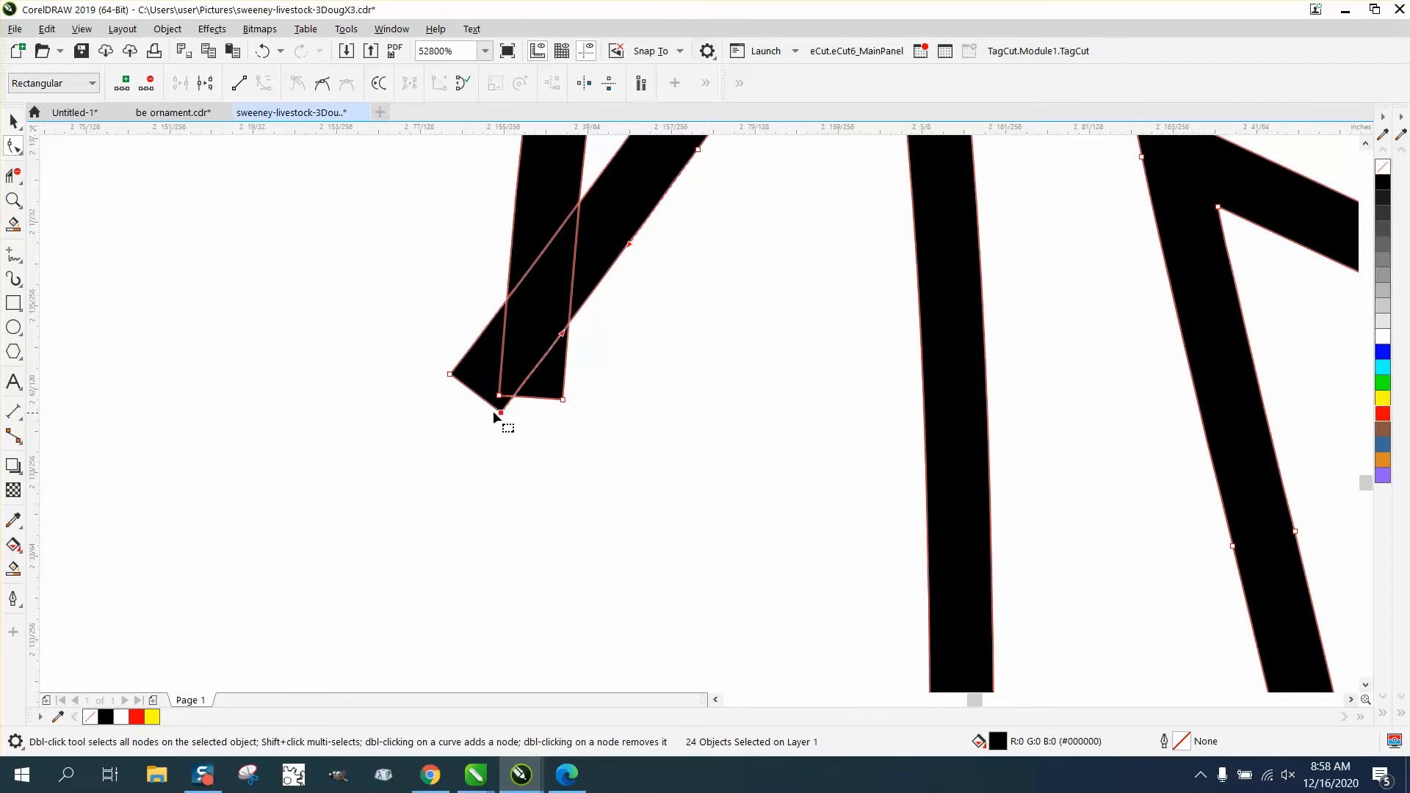
pyautogui.keyDown('shift'); pyautogui.click(450, 374); pyautogui.keyUp('shift')
pyautogui.moveTo(471, 396); pyautogui.dragTo(526, 354)
# Examine the remaining line joints along the grass and the left cow's and calf's feet for gaps or stray overlaps.
pyautogui.scroll(-3, 421, 338)
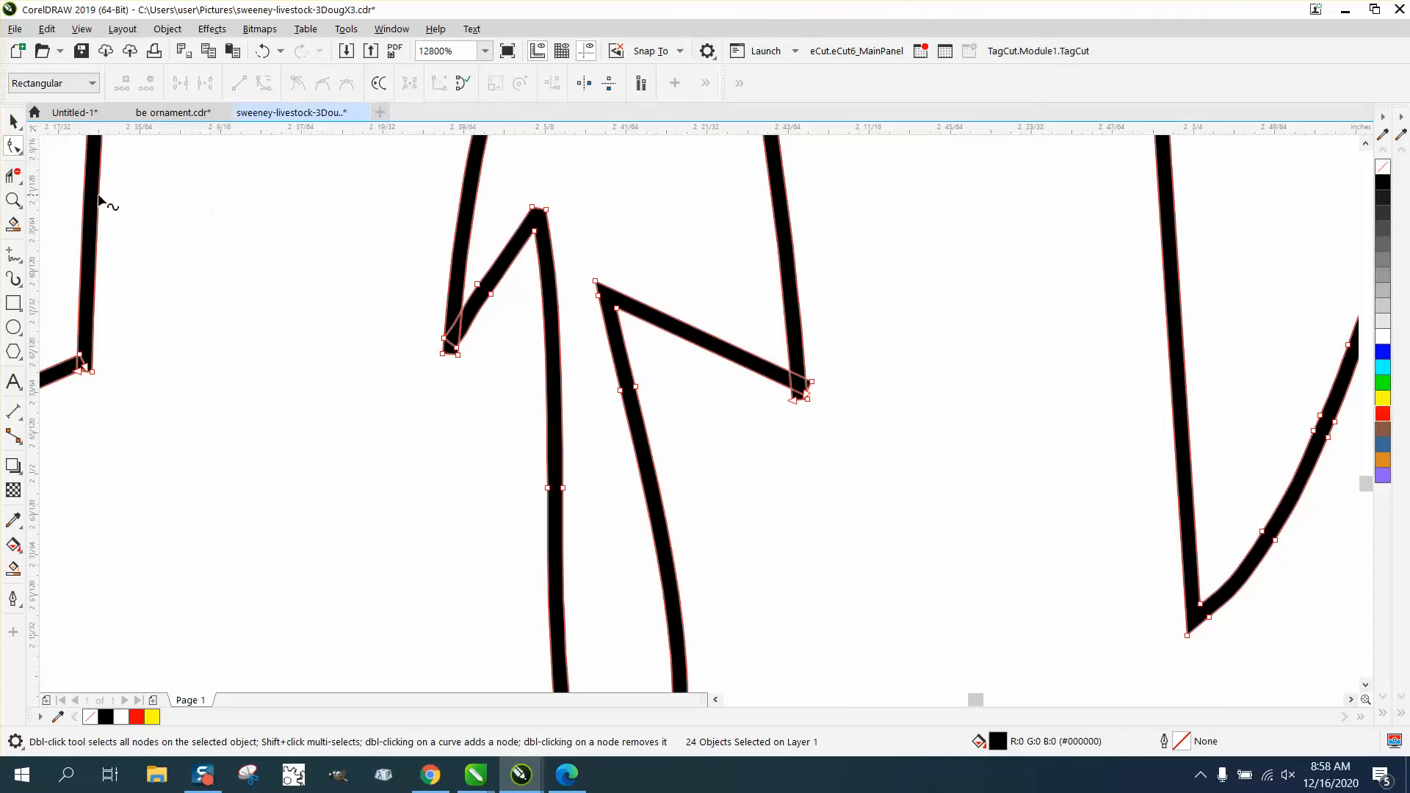
pyautogui.click(13, 199)
pyautogui.moveTo(718, 348); pyautogui.dragTo(852, 438)
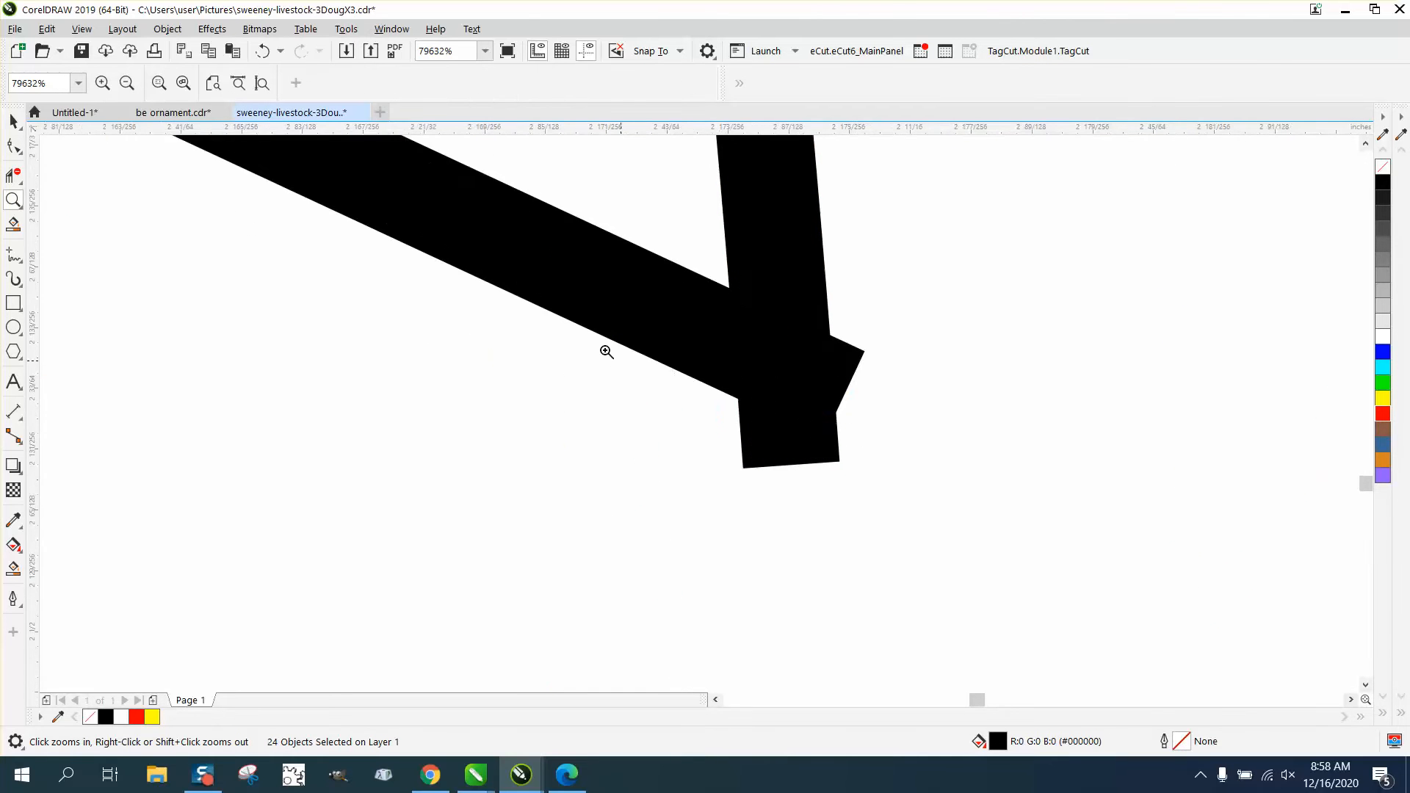
pyautogui.scroll(-10, 605, 350)
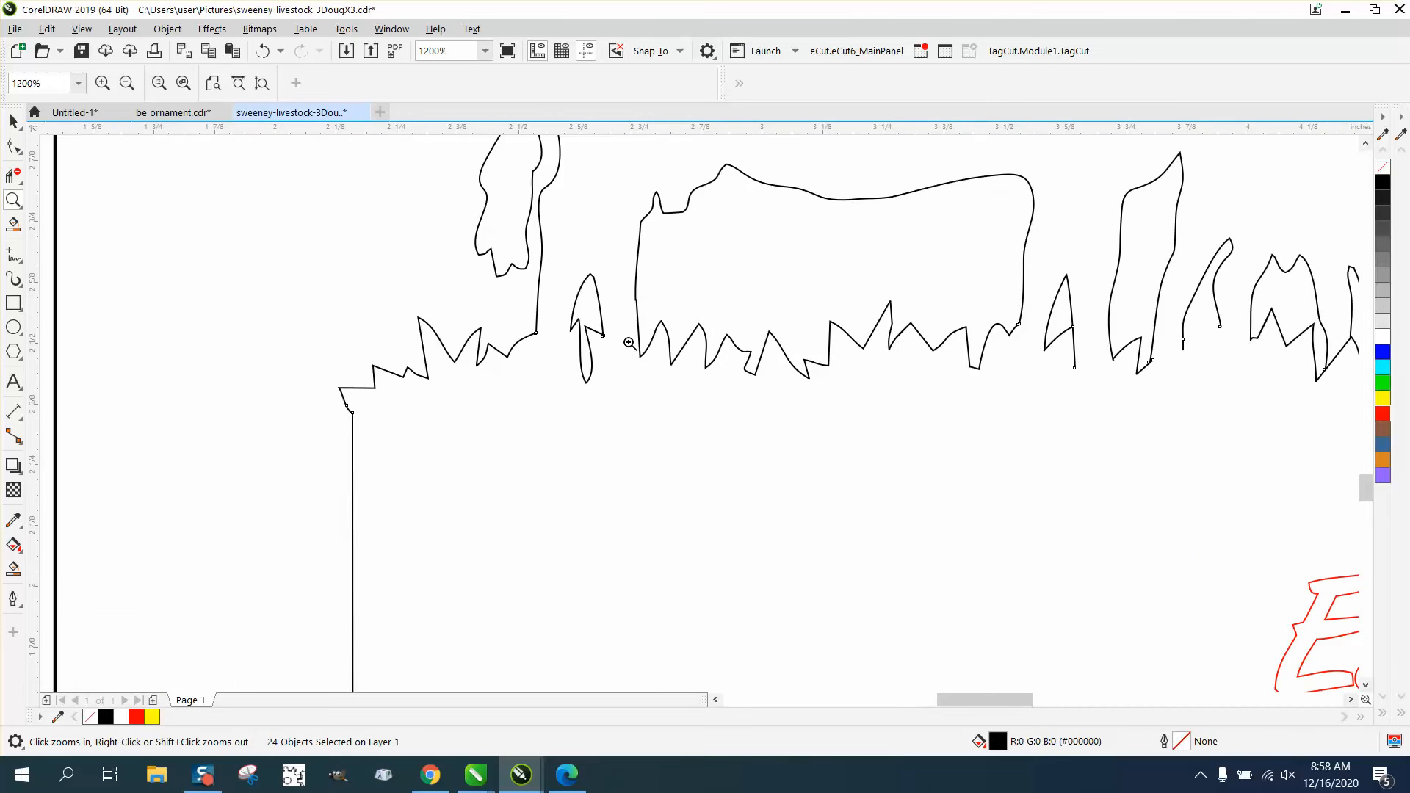
pyautogui.scroll(-2, 528, 333)
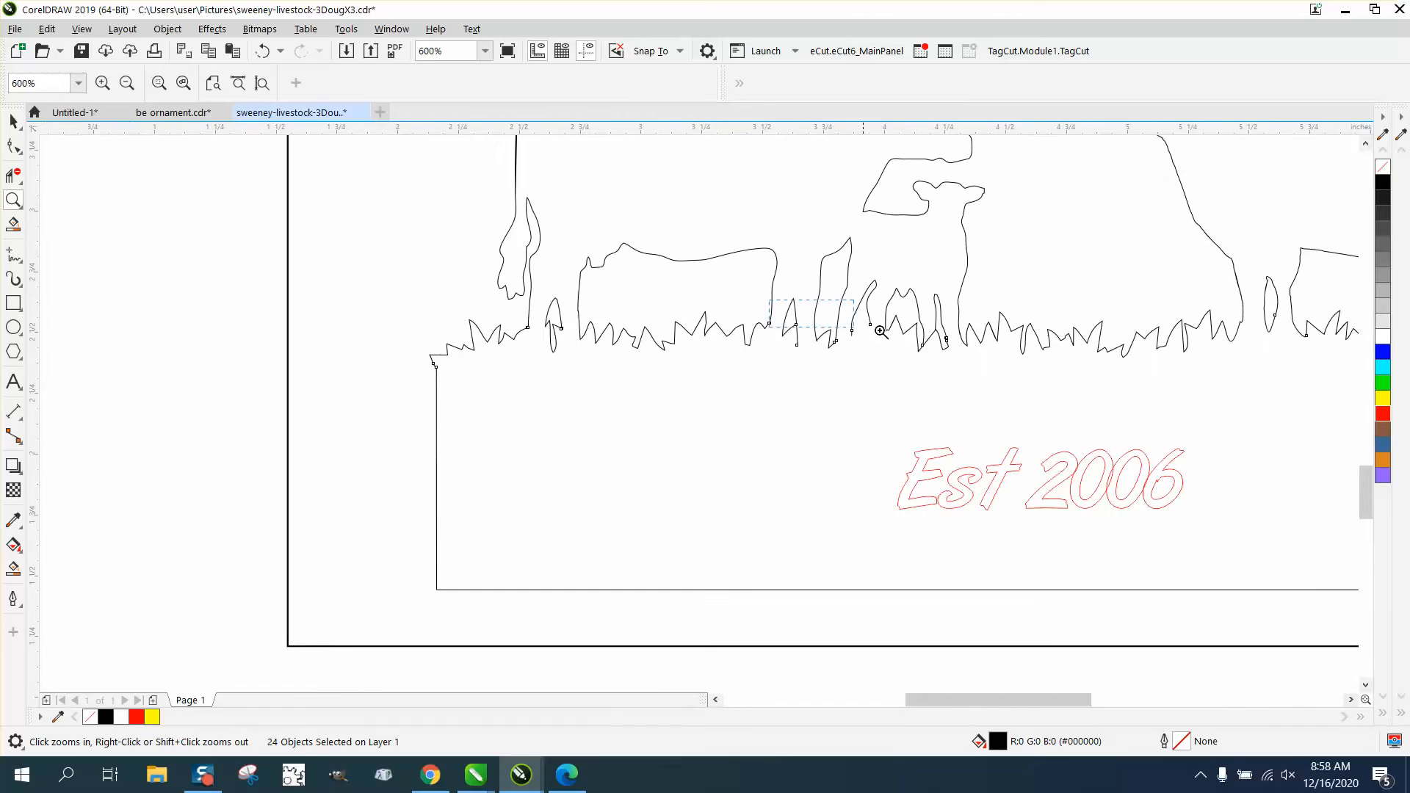
pyautogui.scroll(6, 947, 368)
pyautogui.scroll(-2, 681, 347)
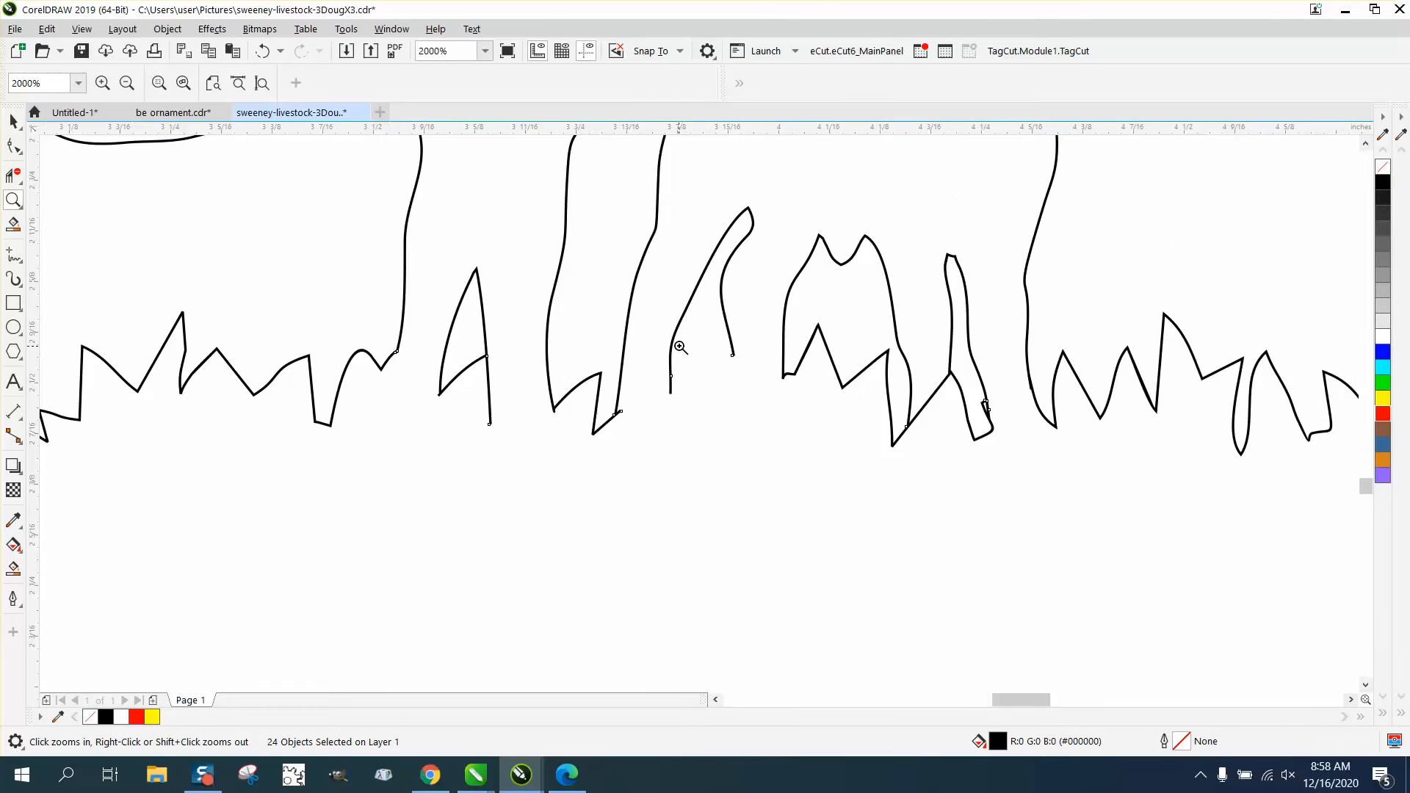
pyautogui.scroll(-2, 725, 369)
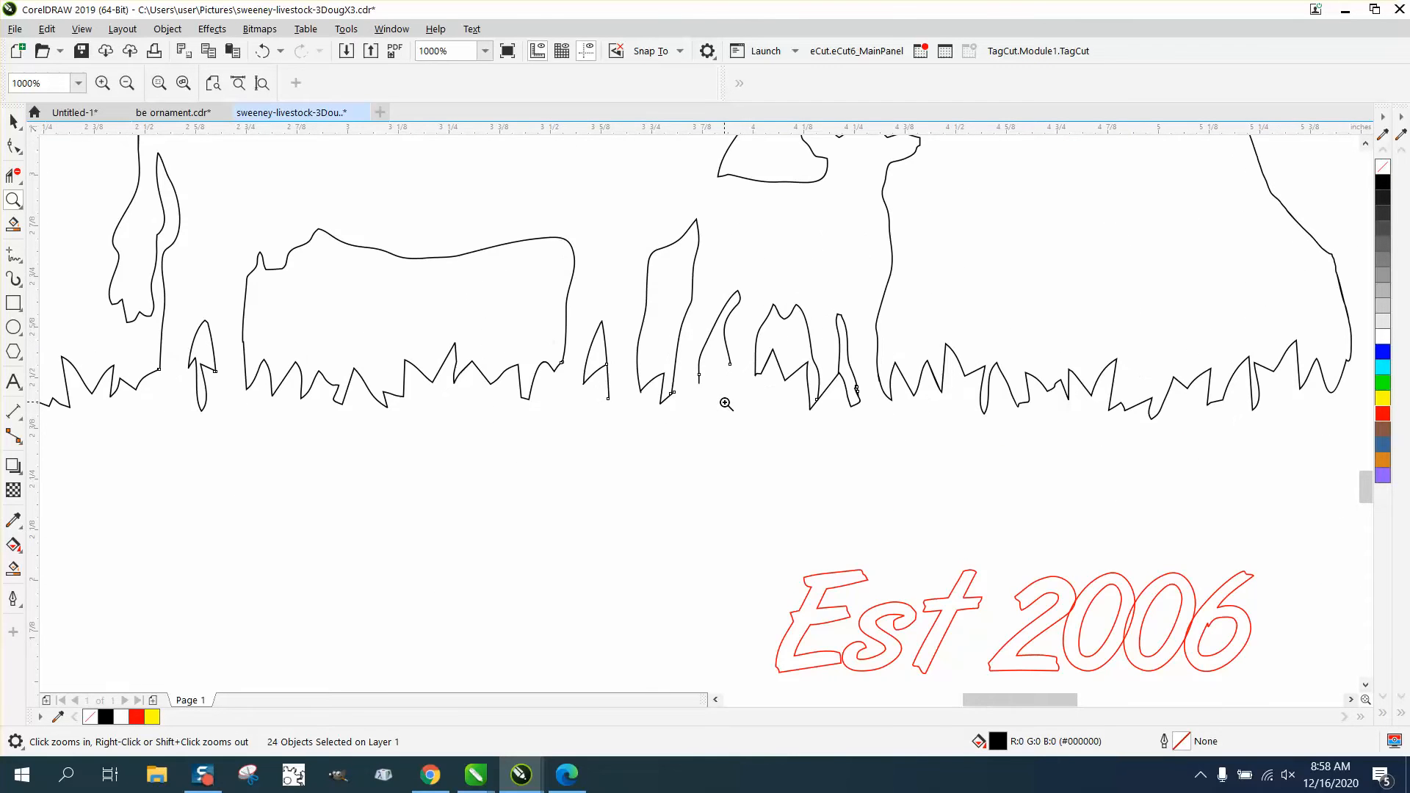
# Delete the extra overlapping line segment at the foot of the calf's front leg with Virtual Segment Delete.
pyautogui.moveTo(833, 382); pyautogui.dragTo(871, 407)
pyautogui.scroll(-1, 834, 343)
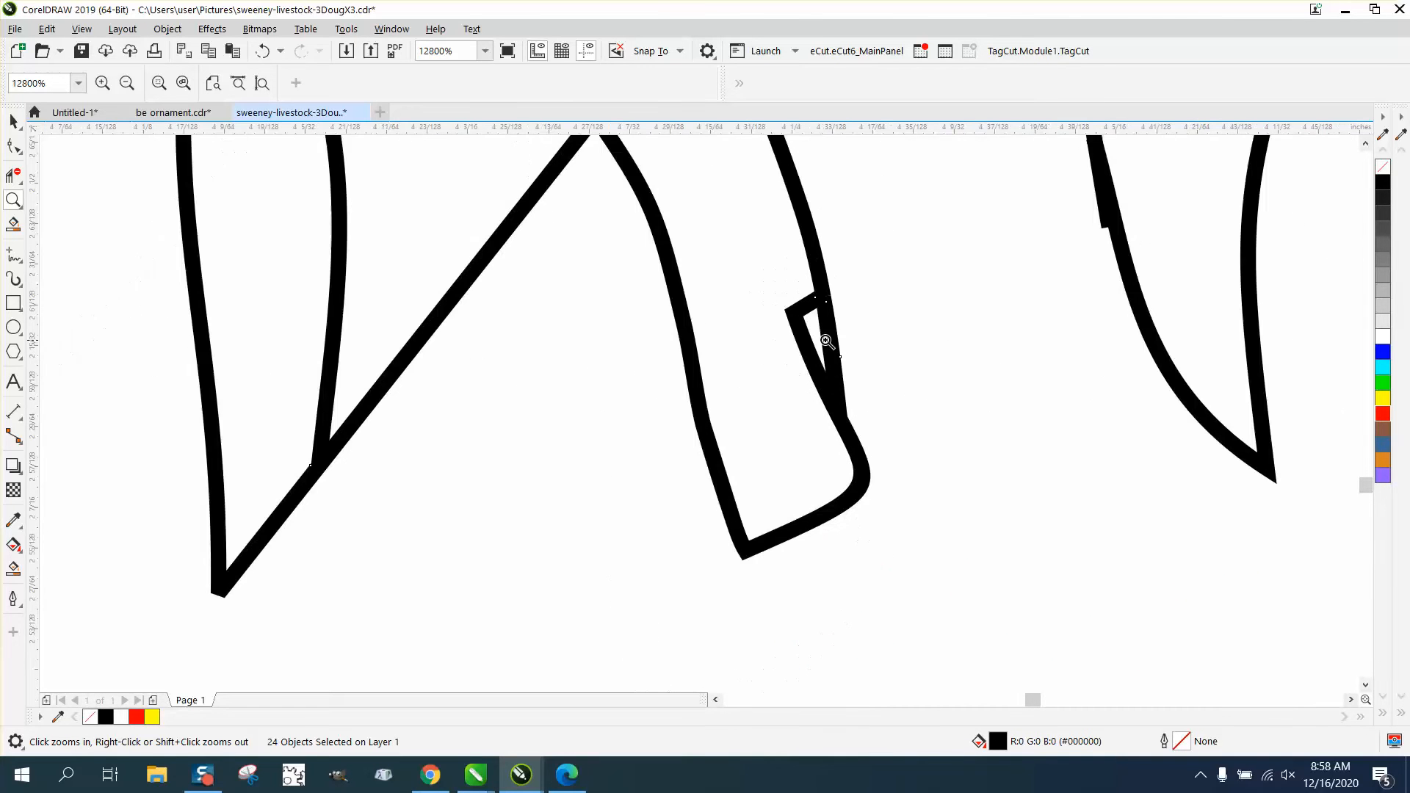
pyautogui.click(9, 174)
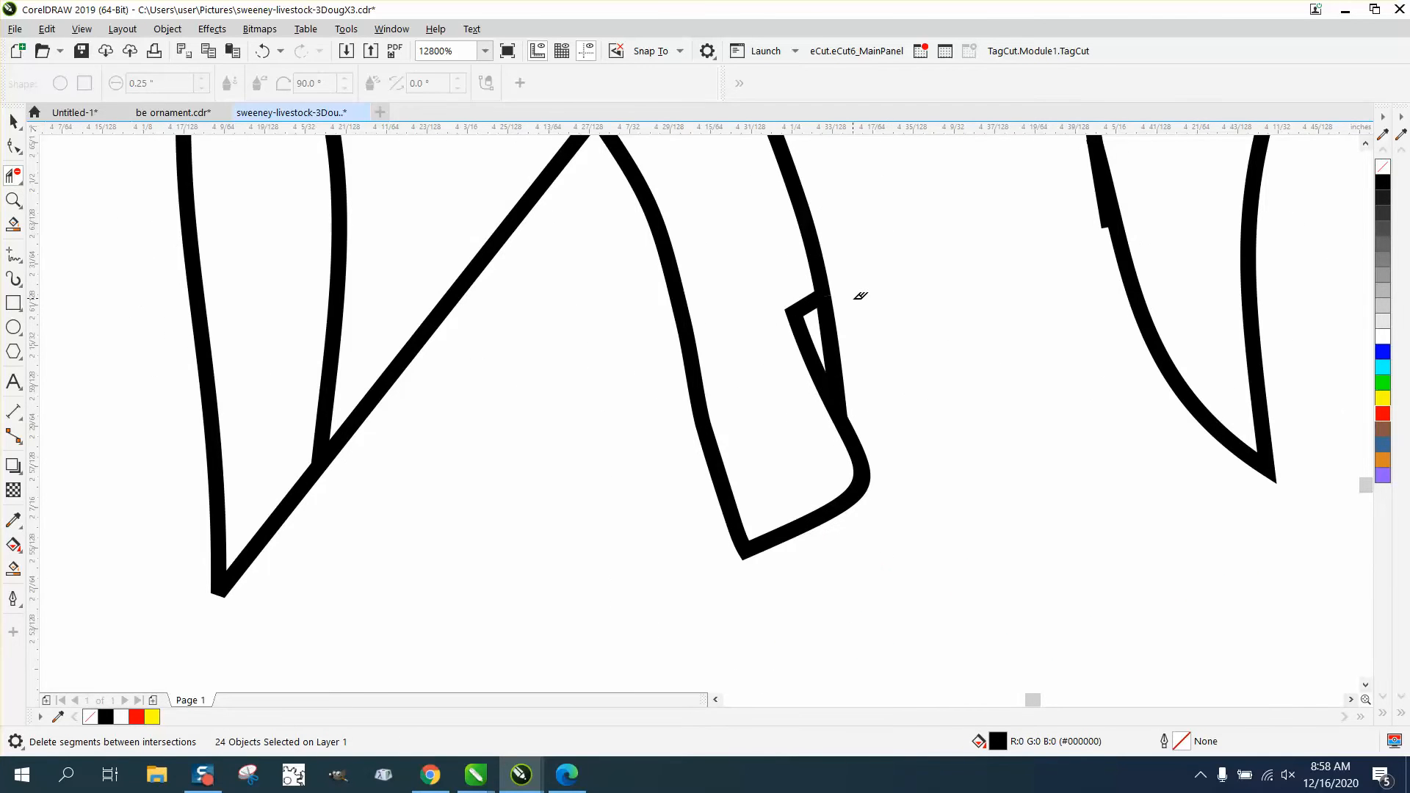
pyautogui.click(843, 336)
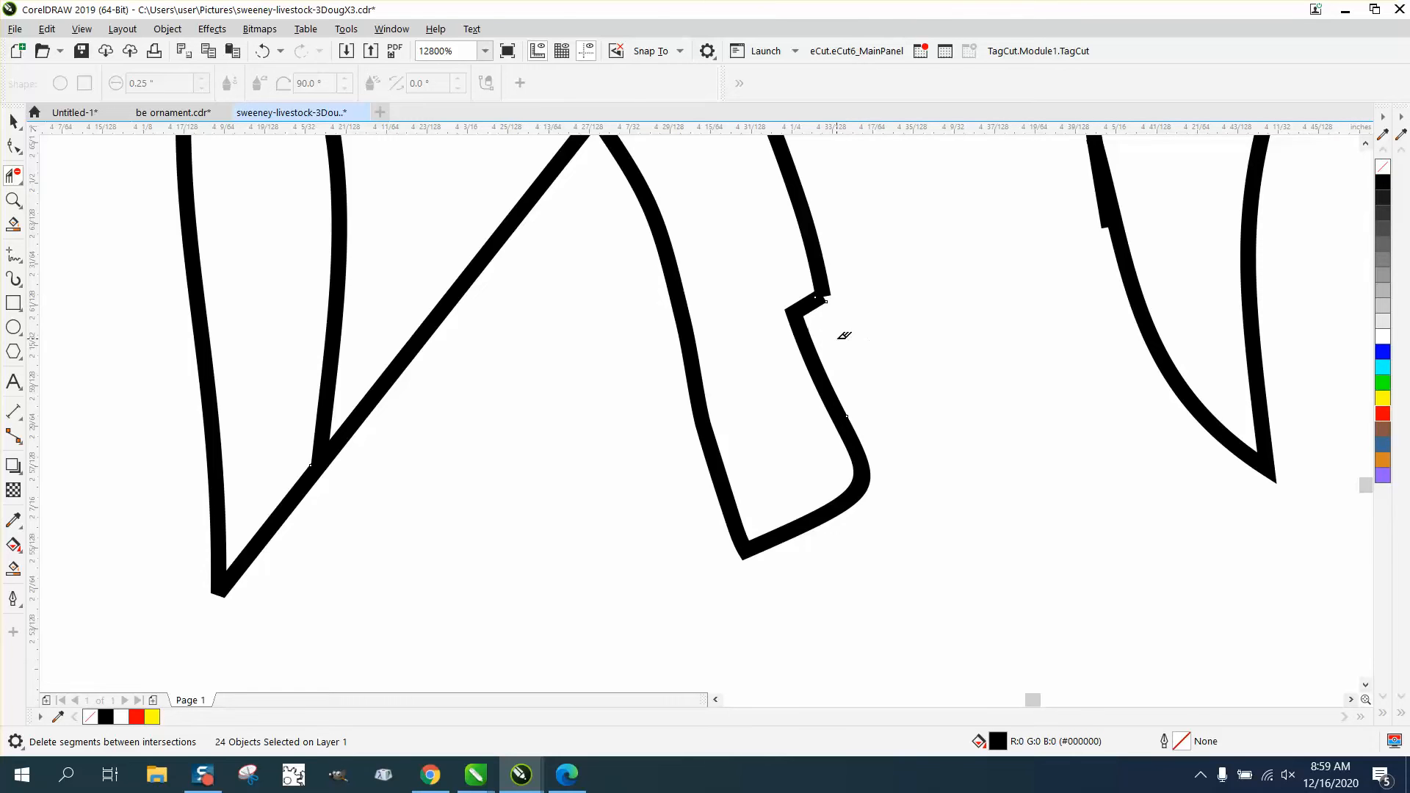
# Try a black Smart Fill on the enclosed livestock and grass base shape.
pyautogui.scroll(-2, 707, 271)
pyautogui.scroll(-3, 794, 257)
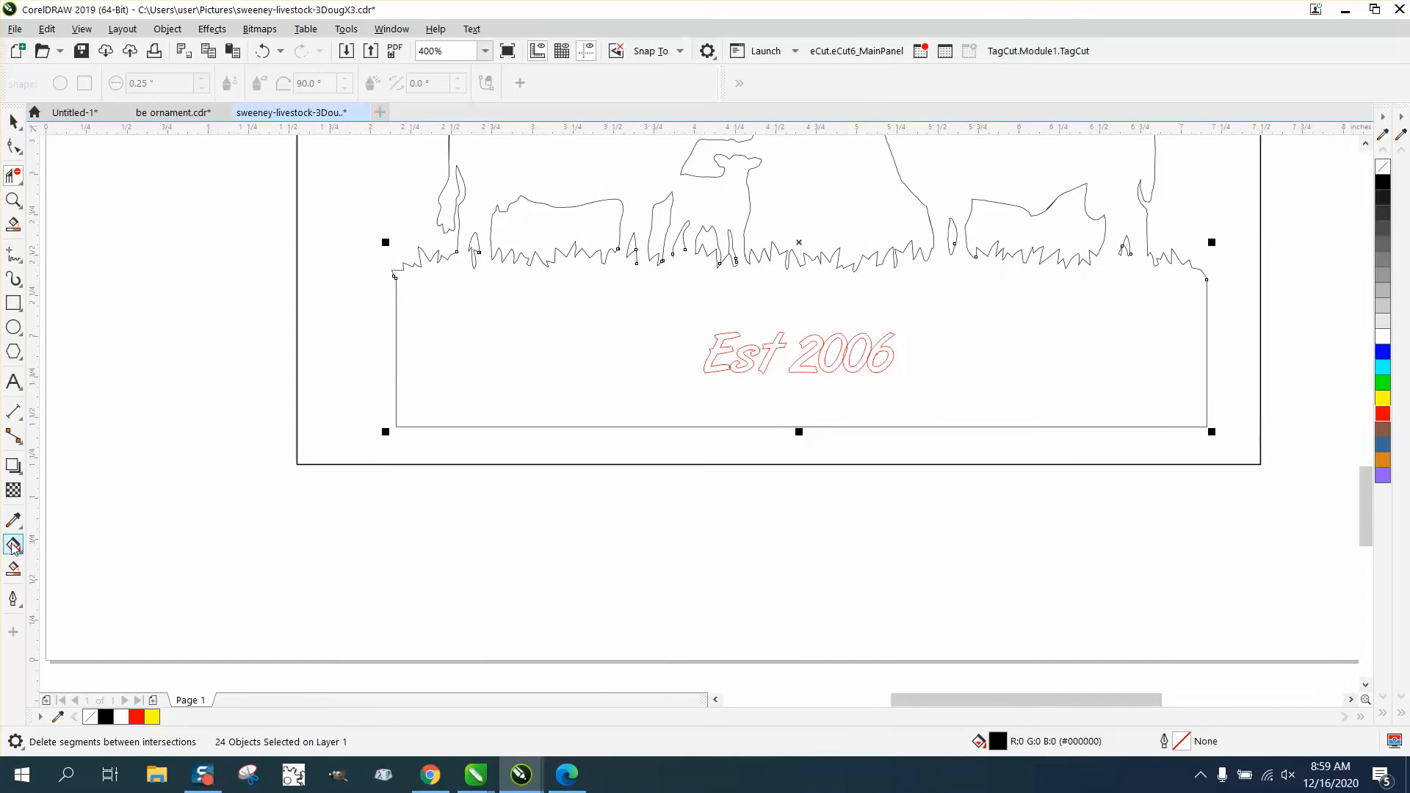
pyautogui.click(13, 569)
pyautogui.click(516, 327)
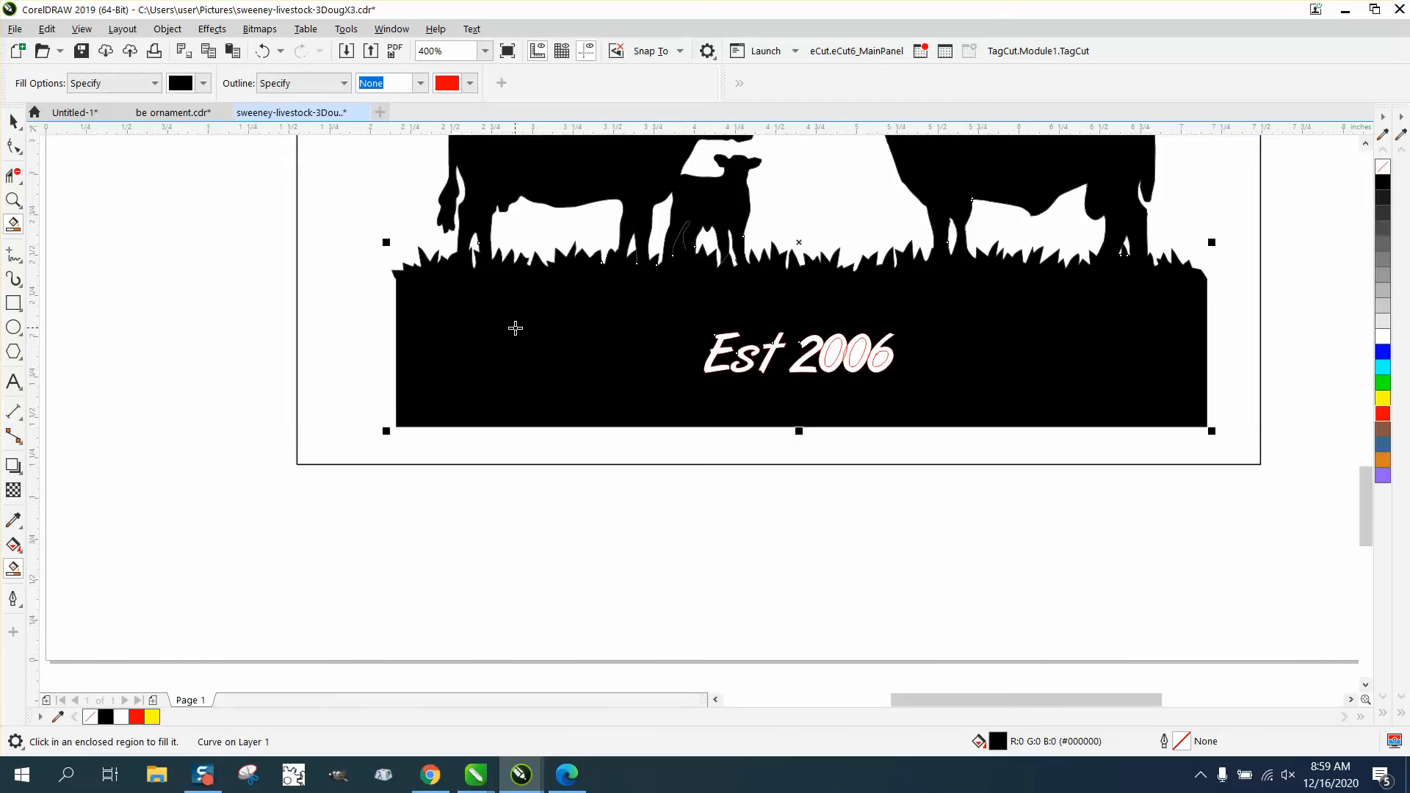
pyautogui.scroll(-1, 476, 318)
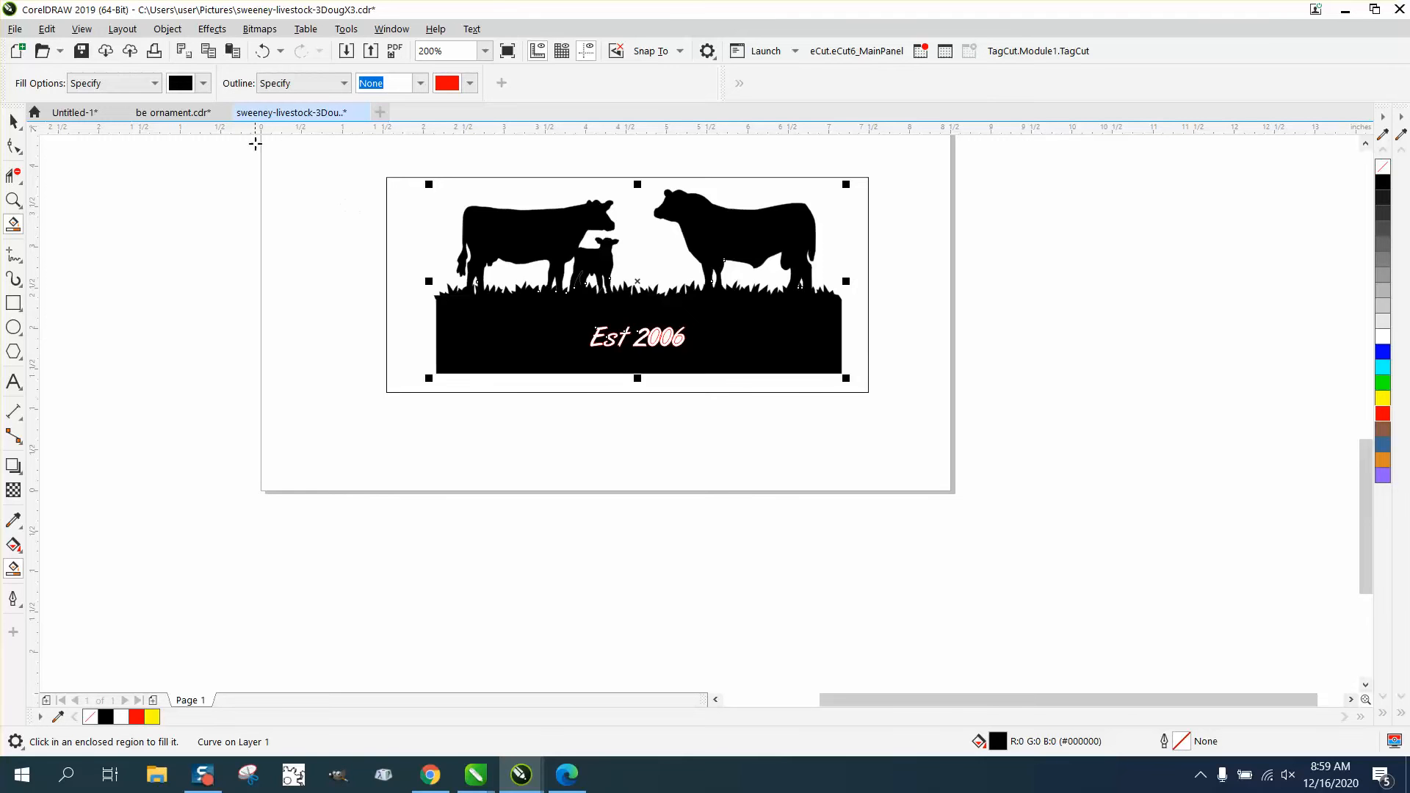
pyautogui.click(263, 51)
pyautogui.click(12, 123)
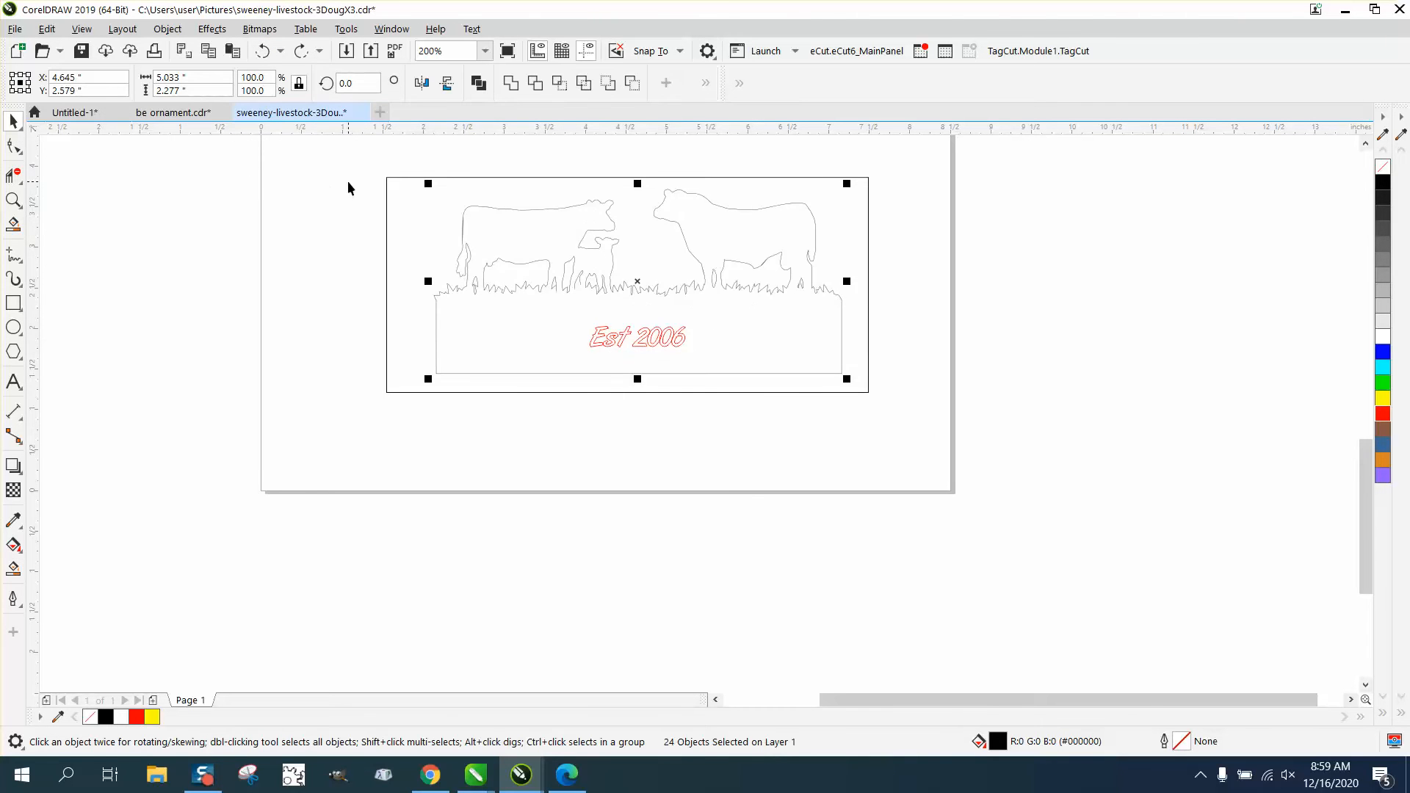
pyautogui.click(187, 148)
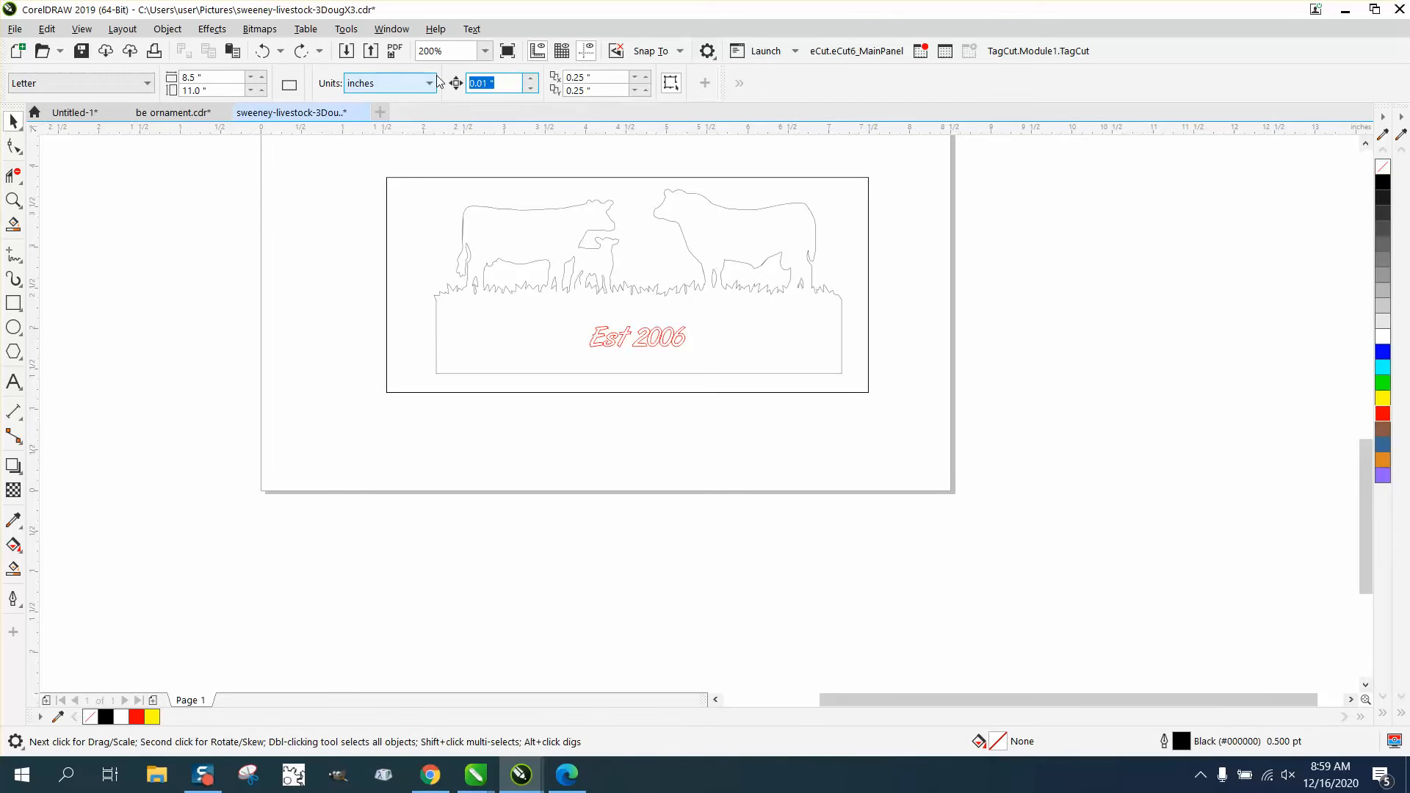
# Smart Fill the livestock and base shape in black without an outline, and move the filled shape about 7 inches right, off the page.
pyautogui.click(14, 568)
pyautogui.click(478, 337)
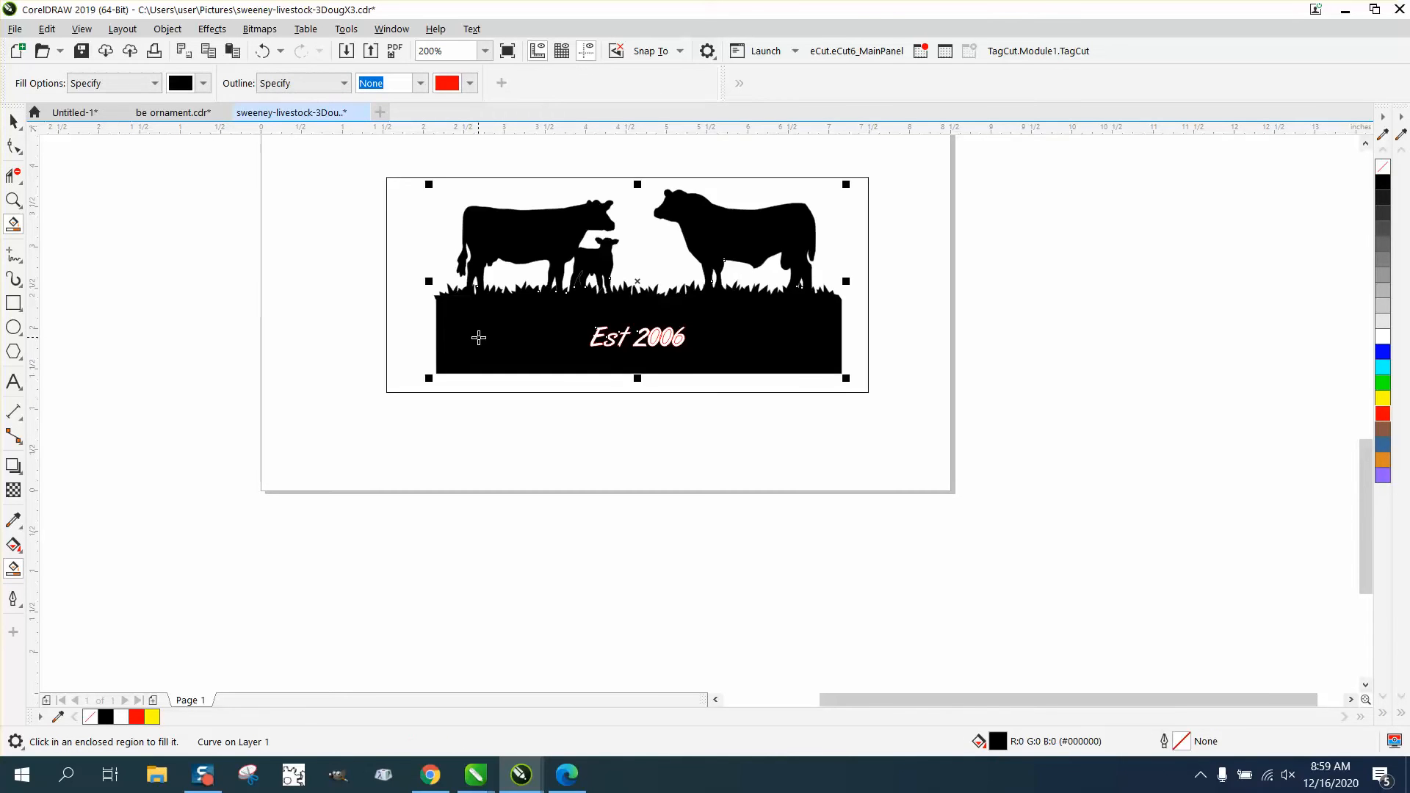
pyautogui.hotkey('shift', 'Right')
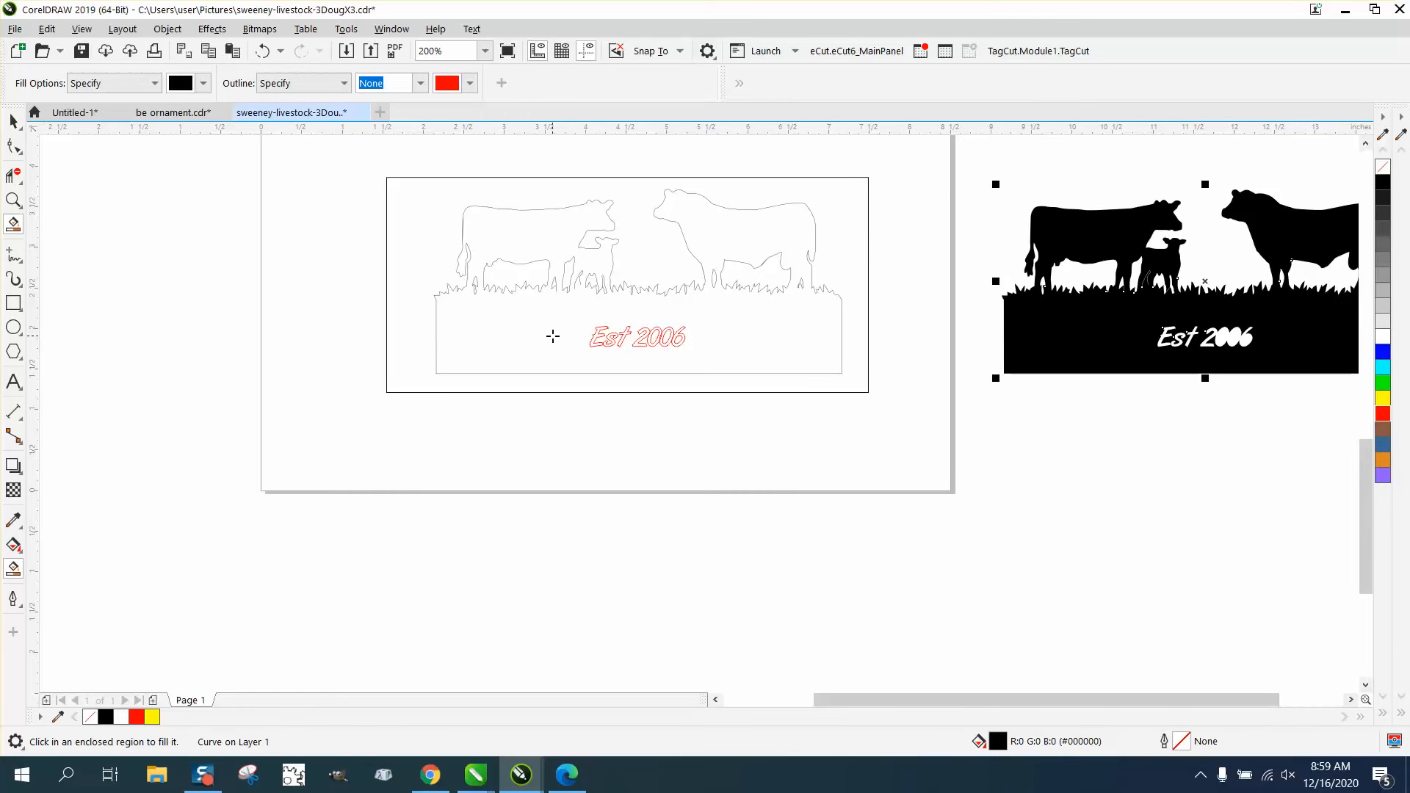
# Remove the fill from the moved livestock shape and give it a black outline.
pyautogui.click(14, 122)
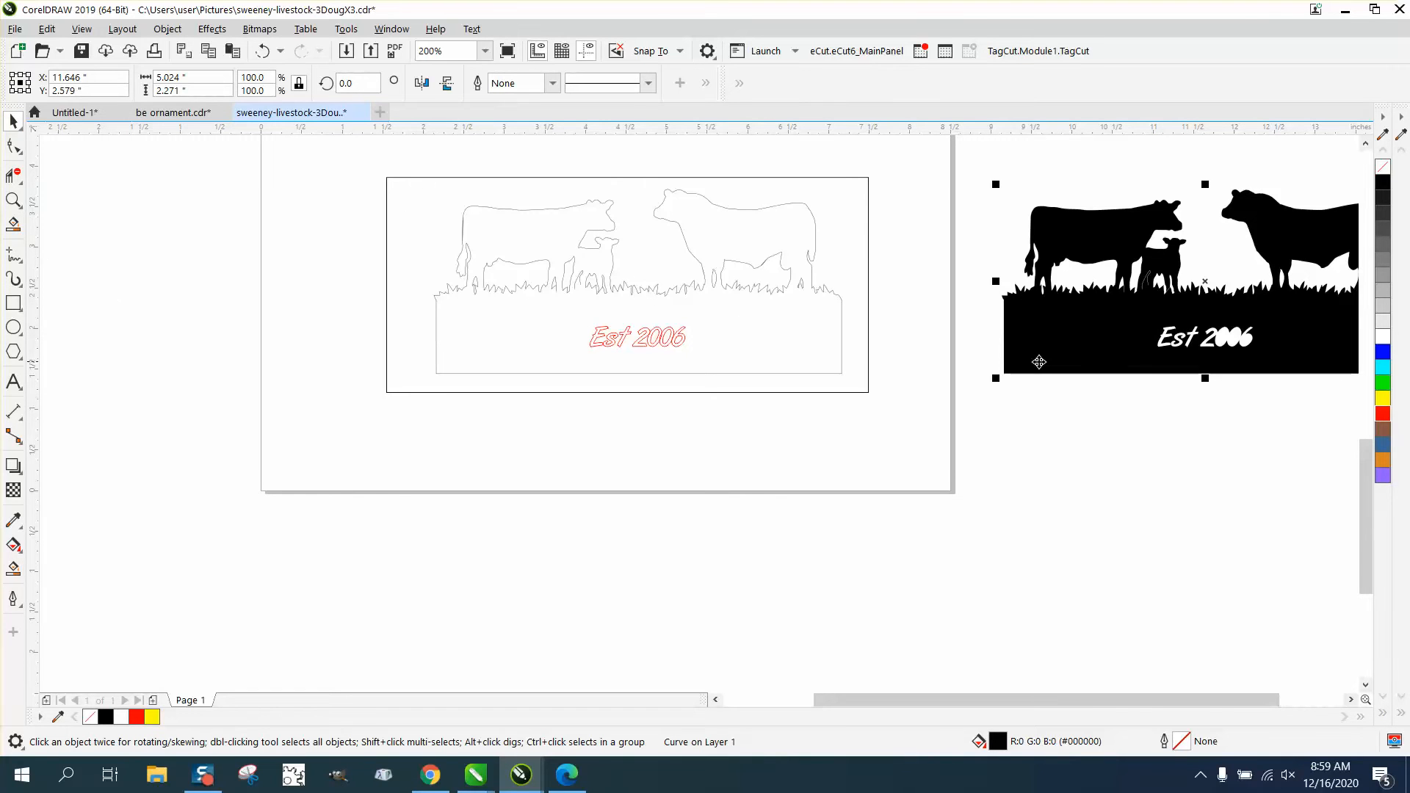
pyautogui.click(1382, 167)
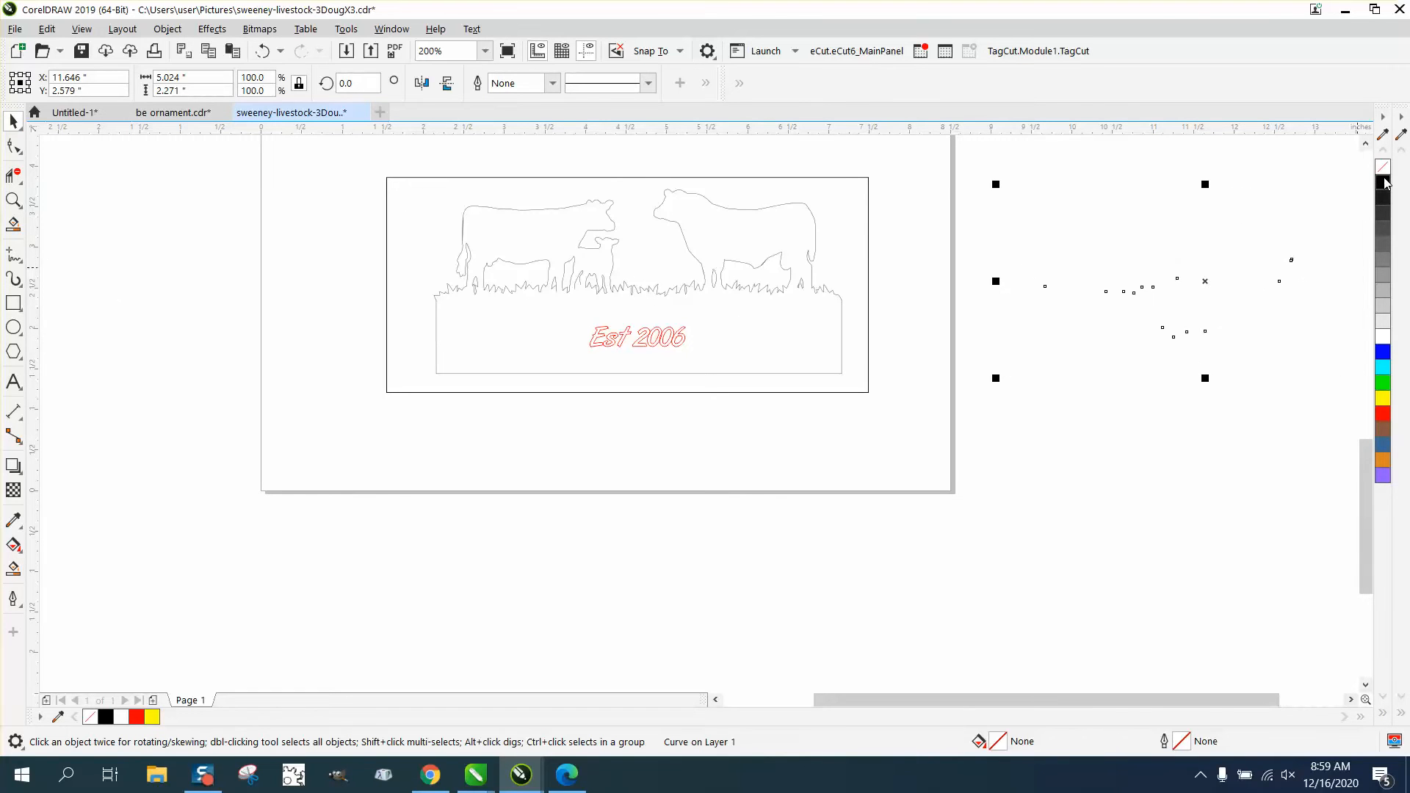
pyautogui.rightClick(1384, 183)
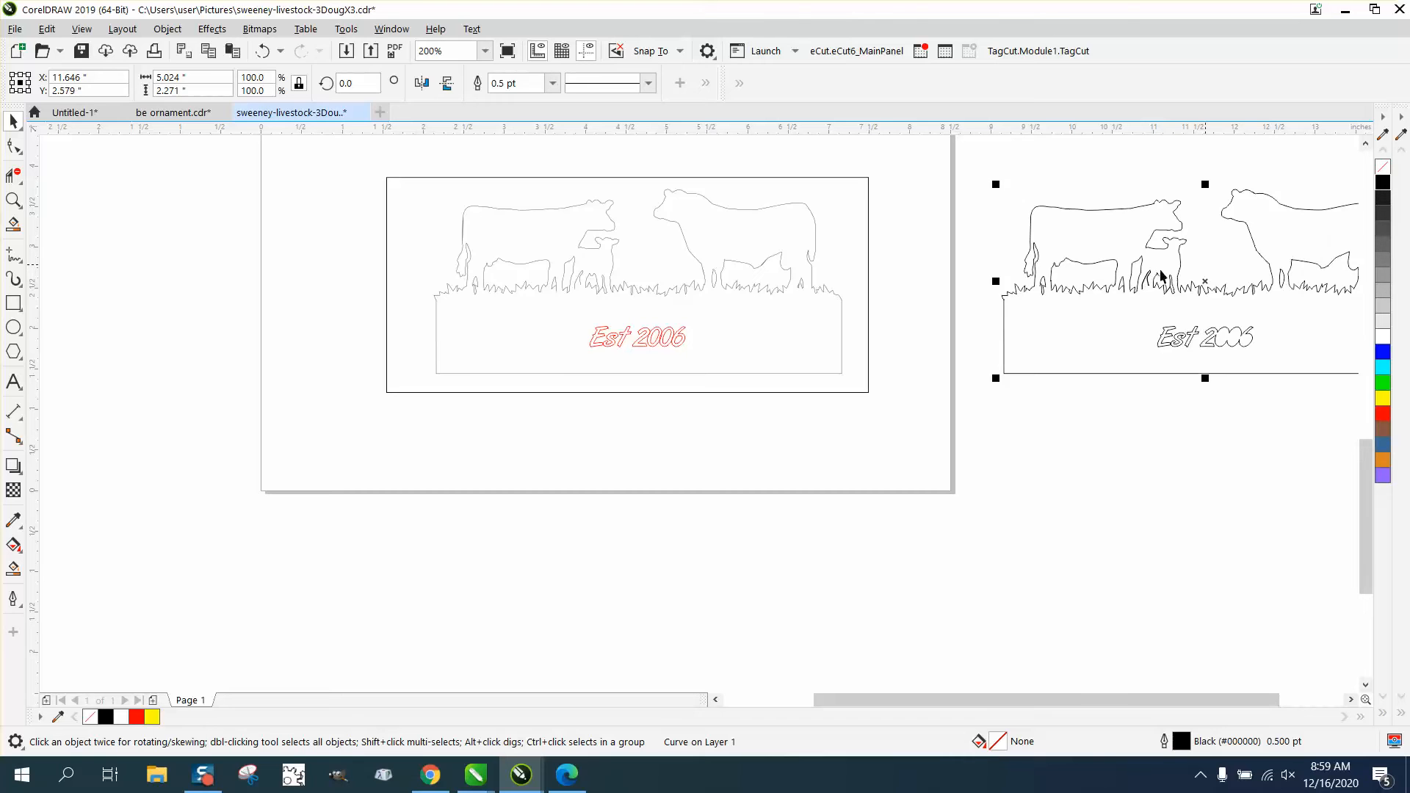
# Select the red "Est 2006" text and repeat the last move to place it on the outlined livestock copy.
pyautogui.click(13, 200)
pyautogui.moveTo(1135, 274); pyautogui.dragTo(1206, 314)
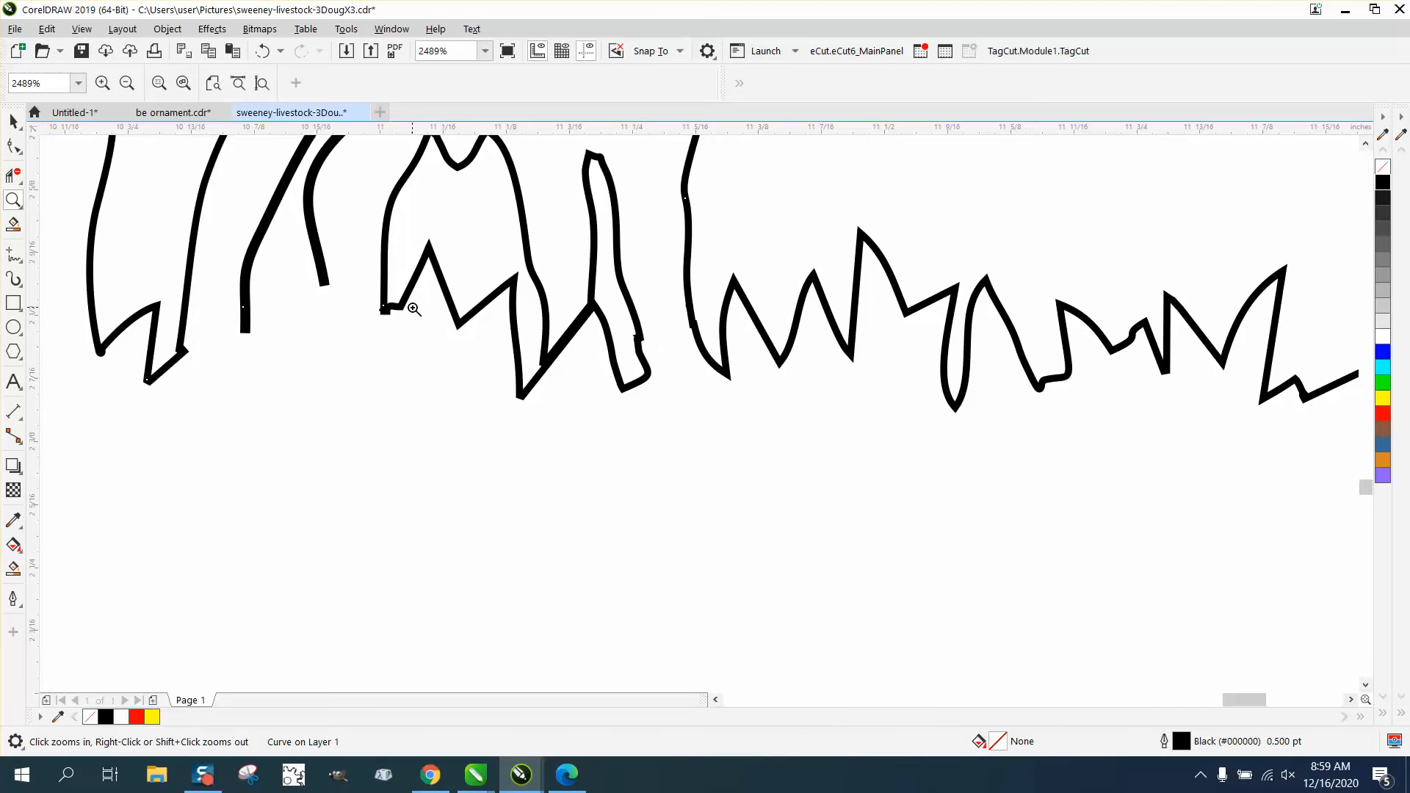
pyautogui.scroll(-5, 413, 309)
pyautogui.scroll(-3, 801, 349)
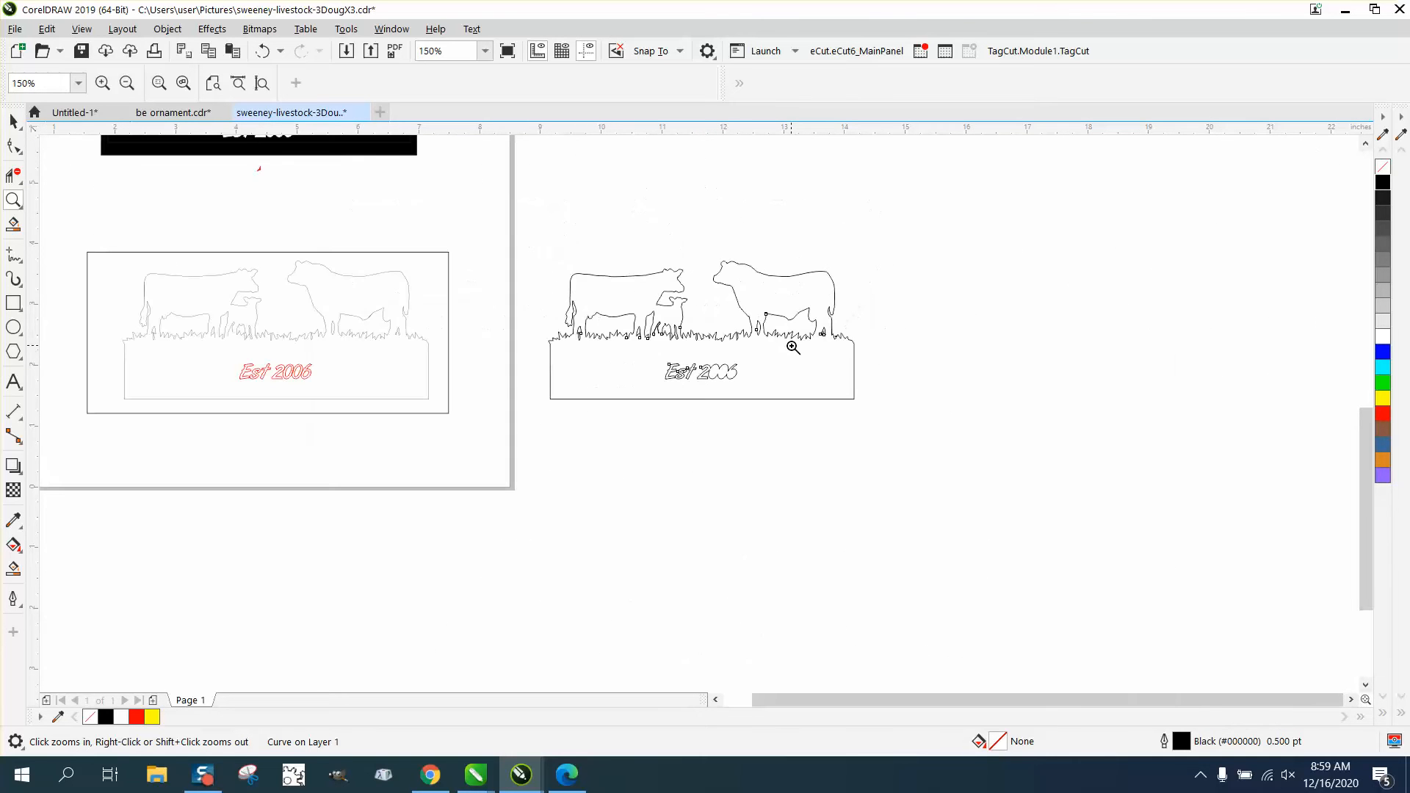
pyautogui.click(13, 120)
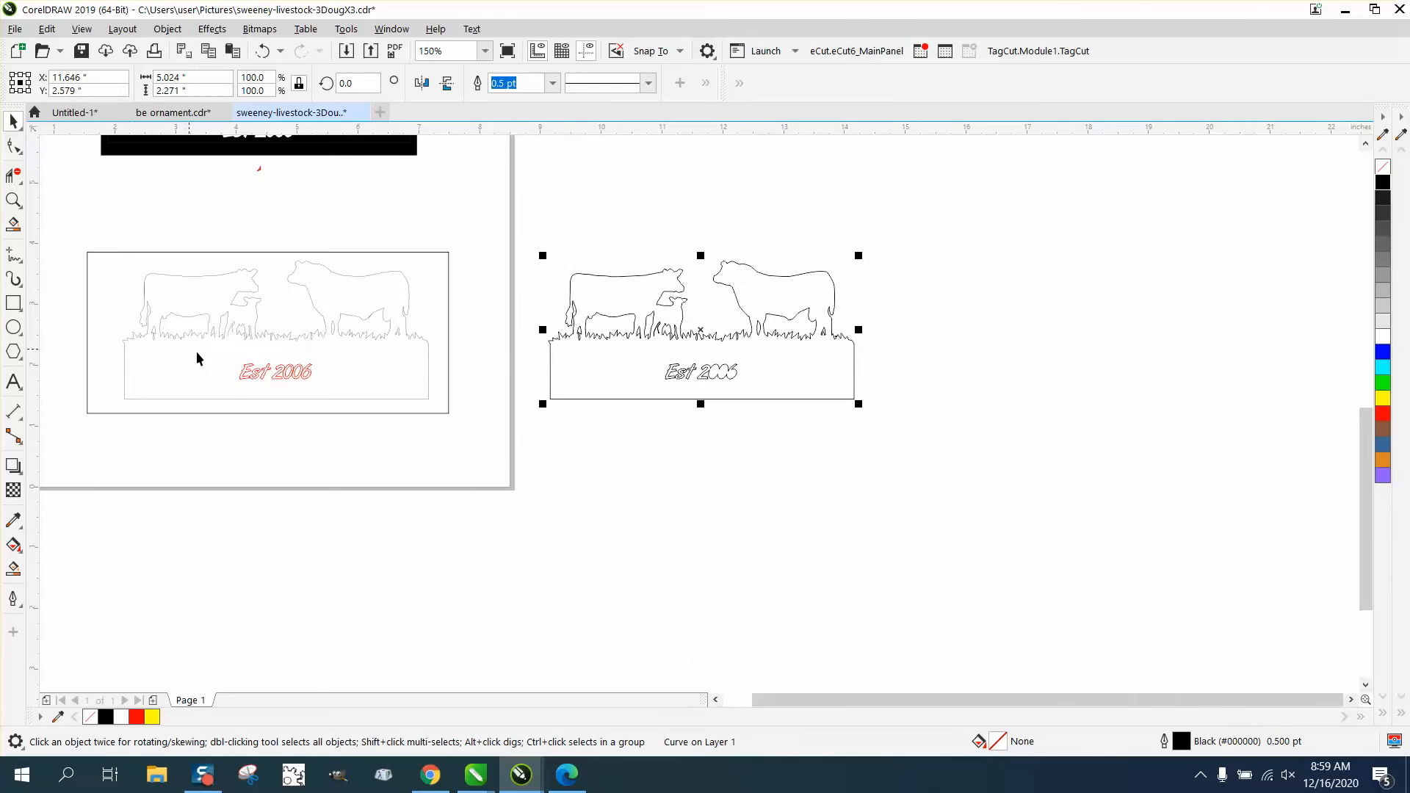
pyautogui.moveTo(212, 441); pyautogui.dragTo(352, 356)
pyautogui.hotkey('ctrl', 'r')
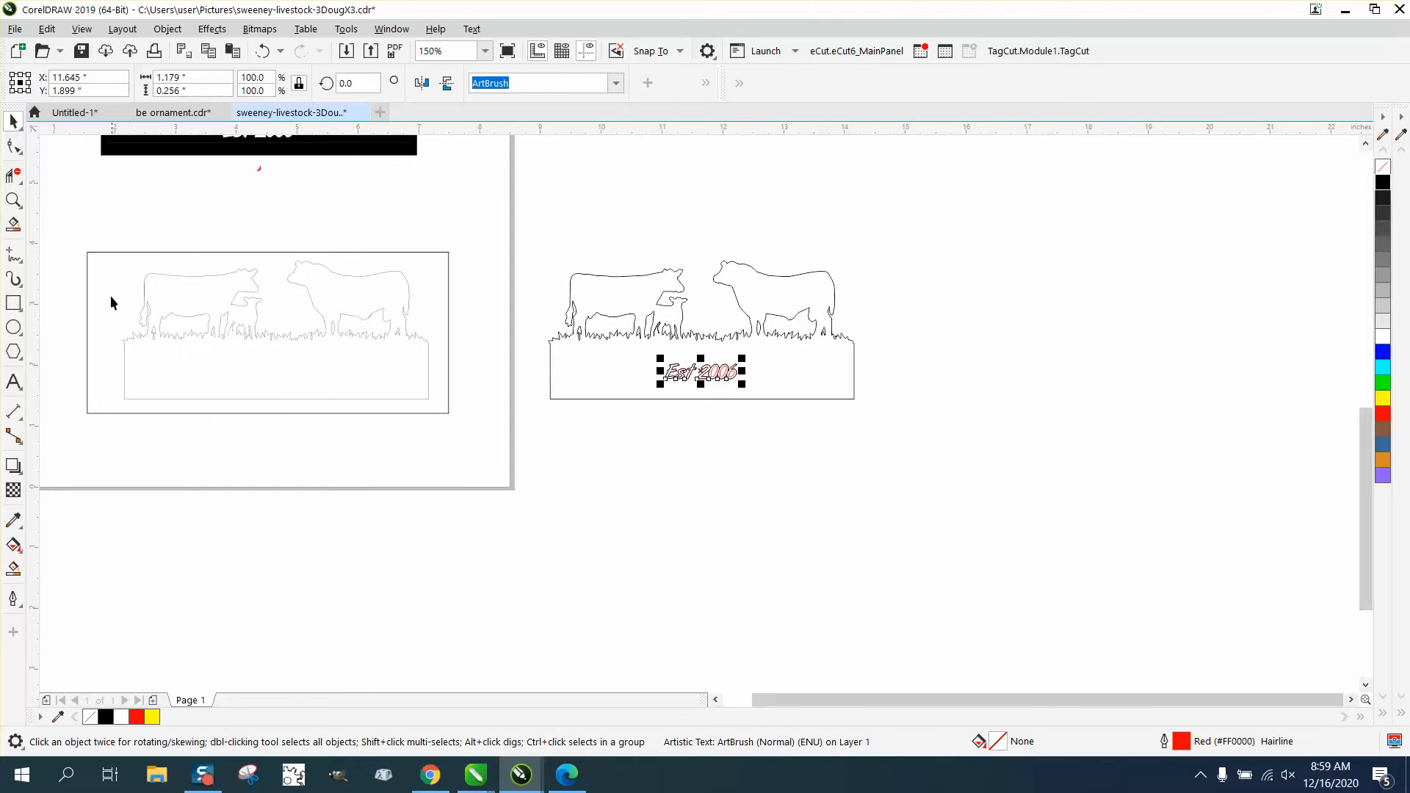
# Smart Fill the outlined copy's base around "Est 2006" in black and repeat the move to shift the filled shape right.
pyautogui.press('z')
pyautogui.moveTo(631, 337); pyautogui.dragTo(879, 441)
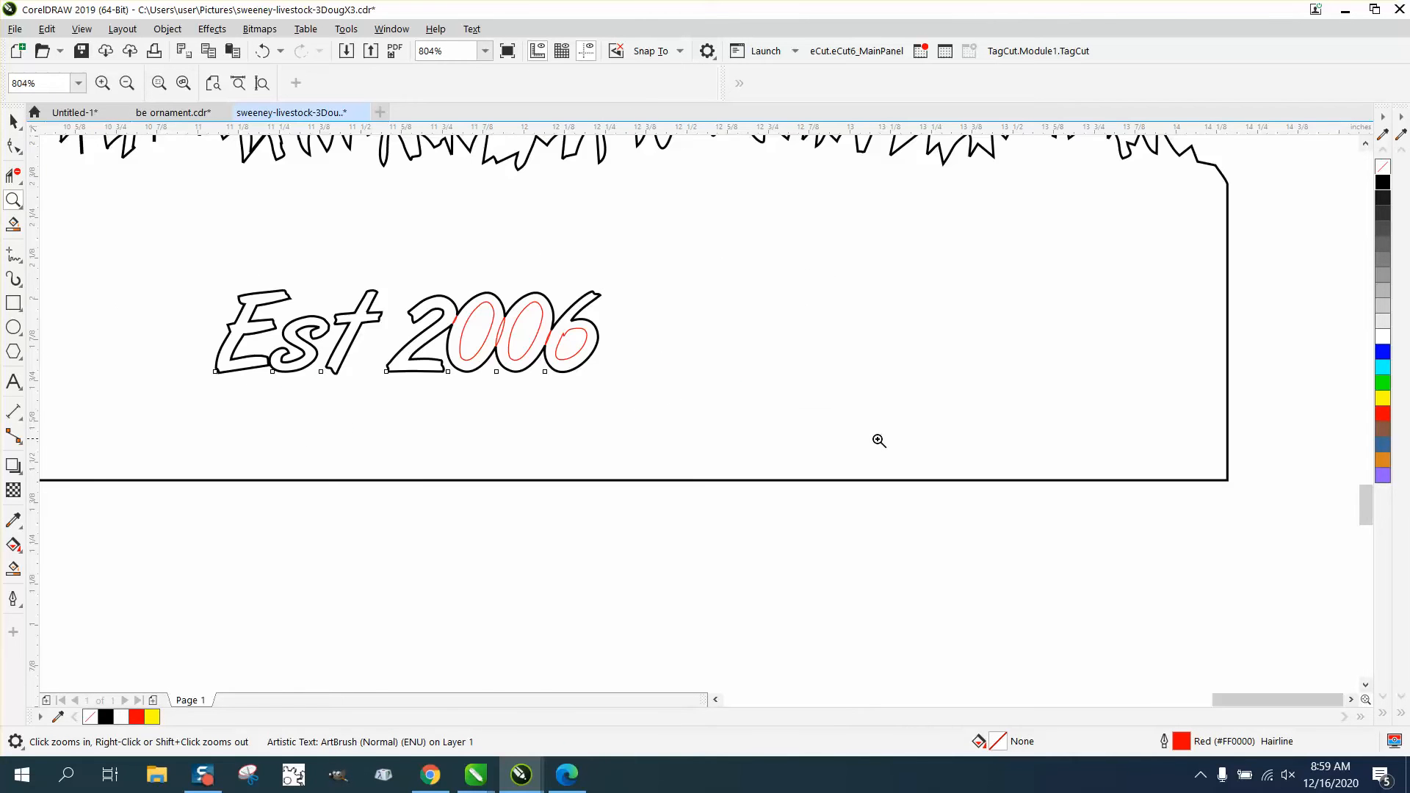
pyautogui.click(13, 570)
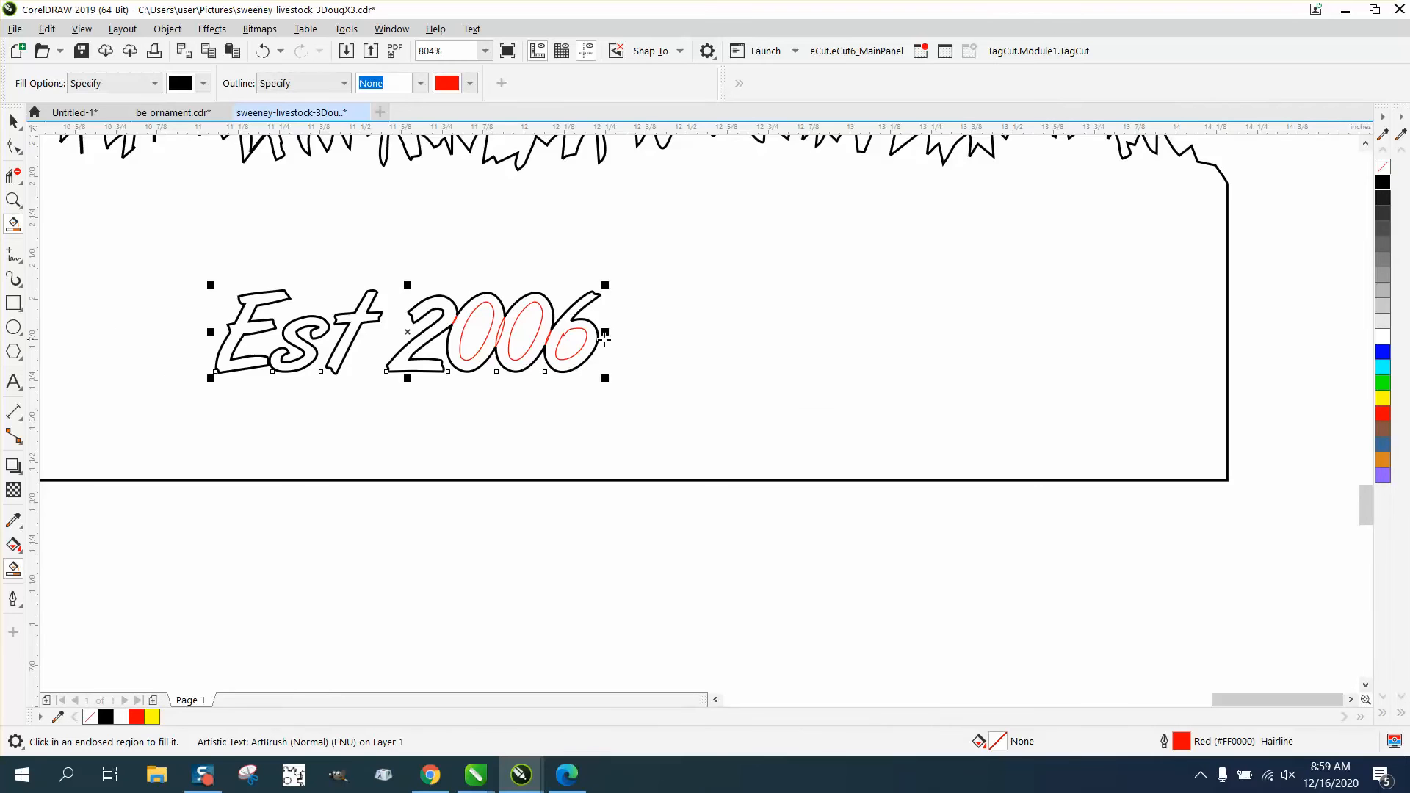
pyautogui.click(700, 356)
pyautogui.hotkey('ctrl', 'z')
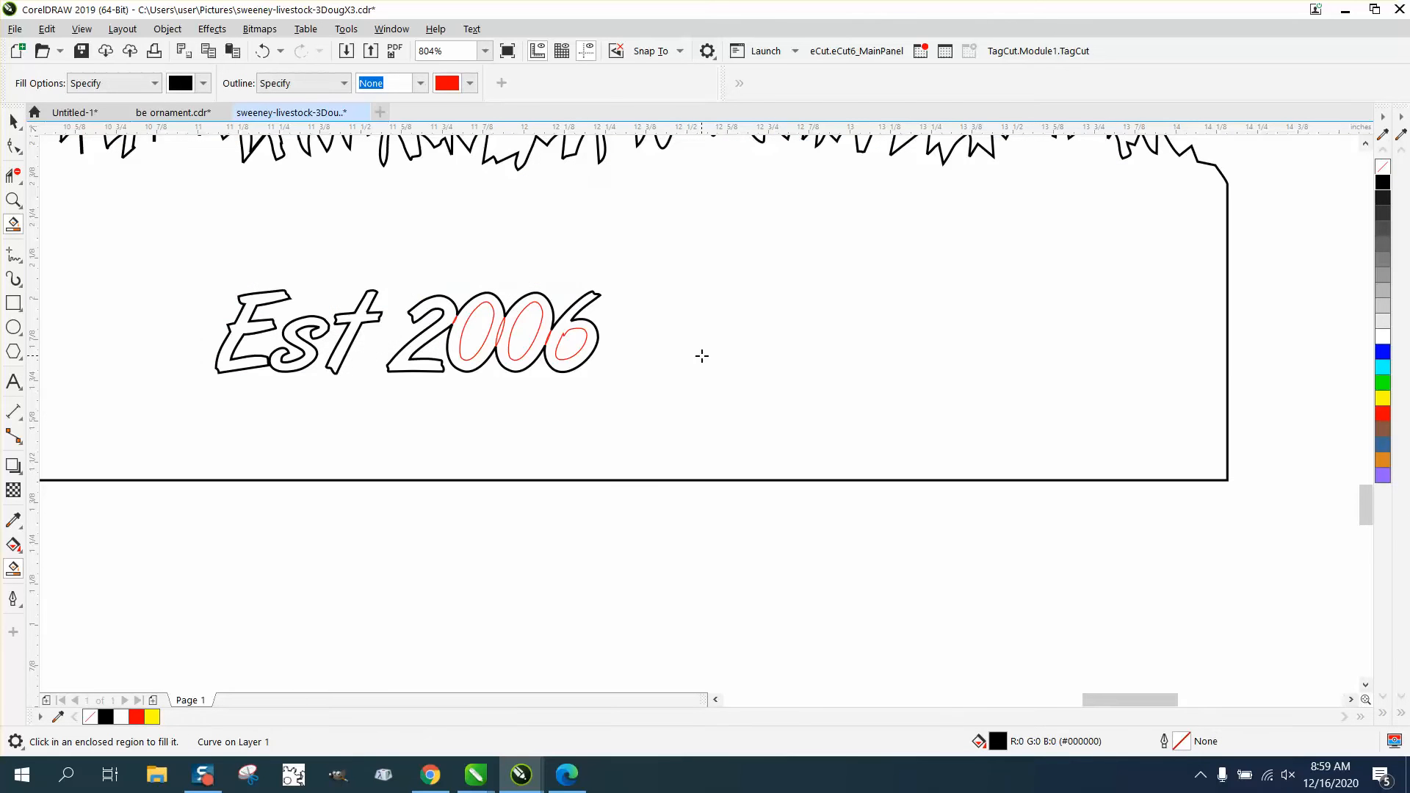
# Smart Fill the inner openings of the digits 0, 0 and 6 in black and repeat the move for each fill.
pyautogui.click(477, 323)
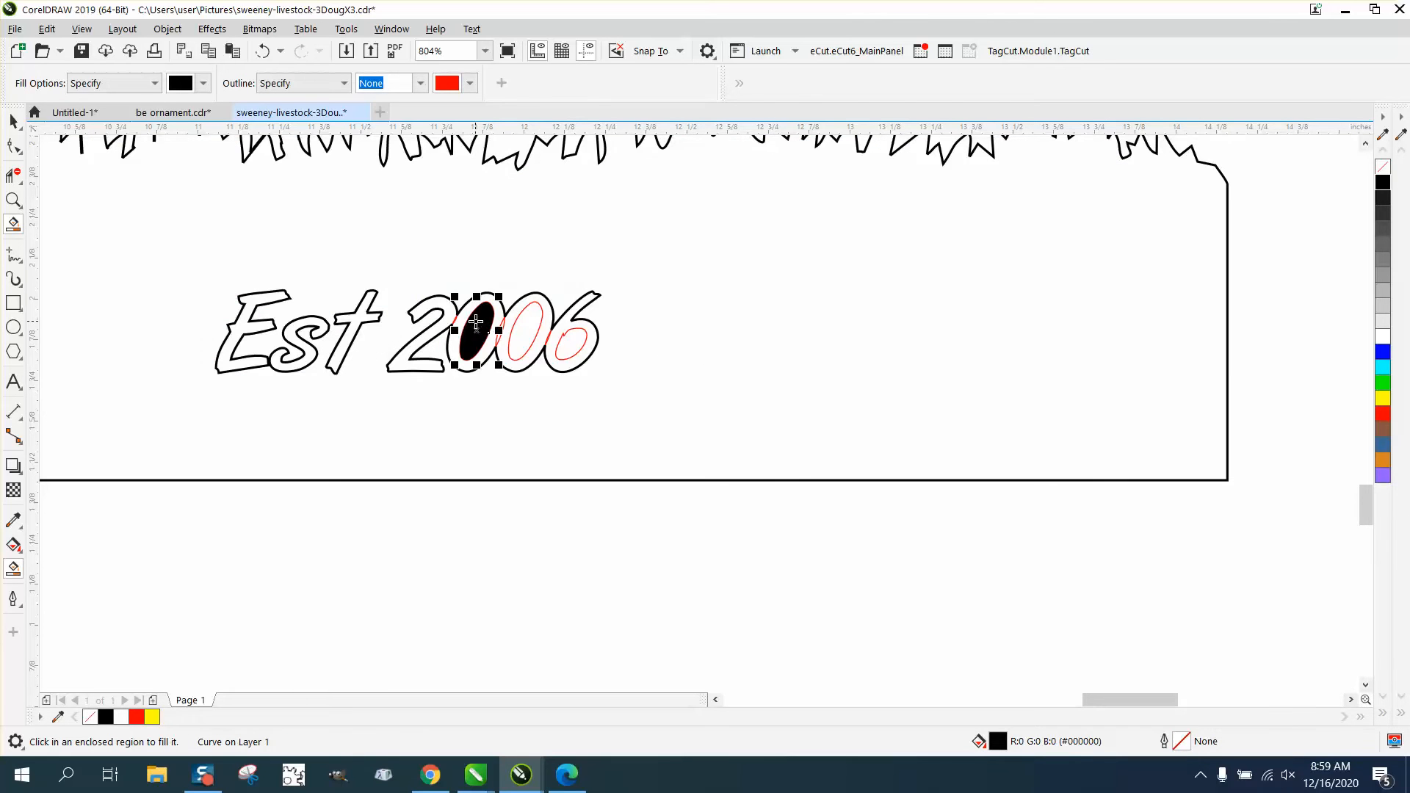
pyautogui.hotkey('ctrl', 'z')
pyautogui.click(534, 330)
pyautogui.hotkey('ctrl', 'z')
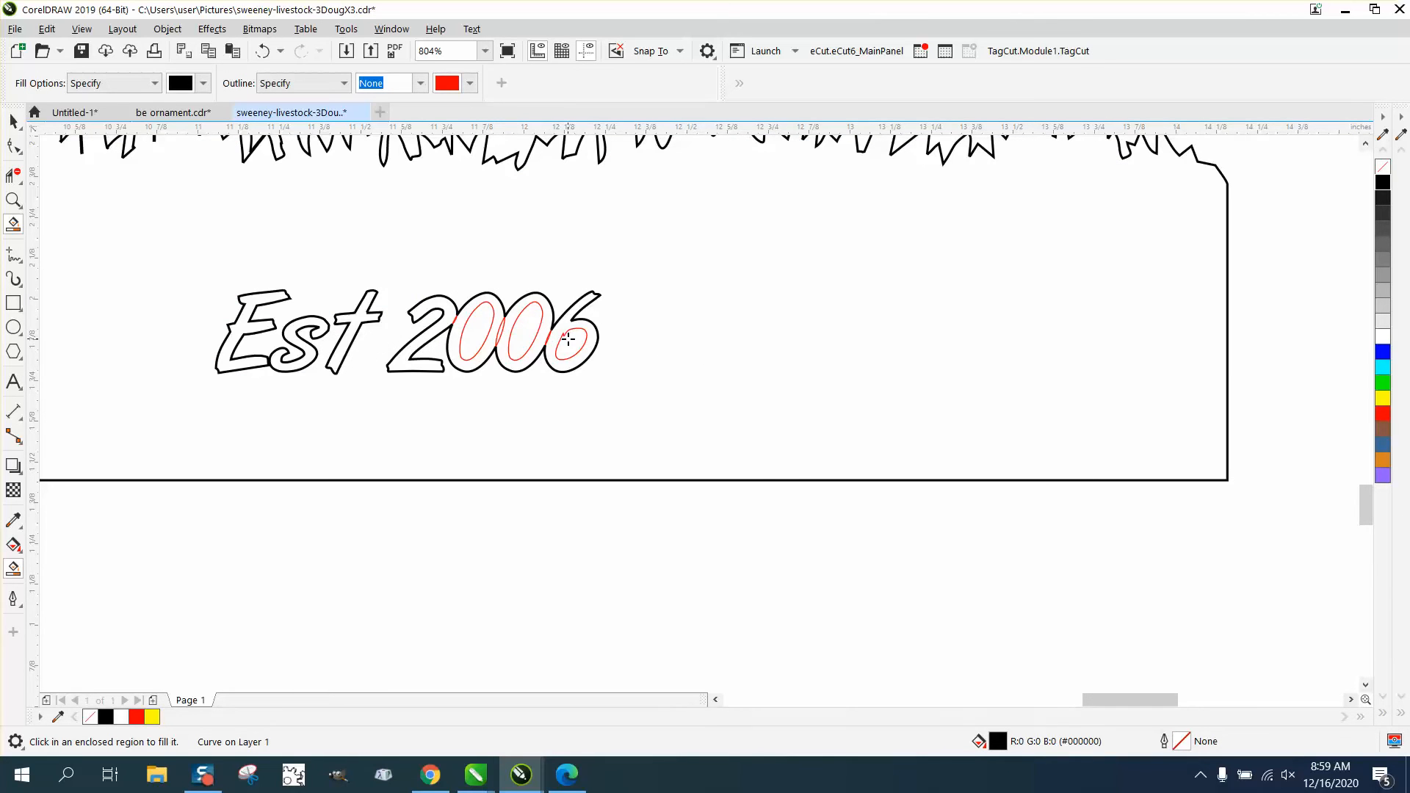
pyautogui.scroll(2, 556, 339)
pyautogui.scroll(-8, 357, 307)
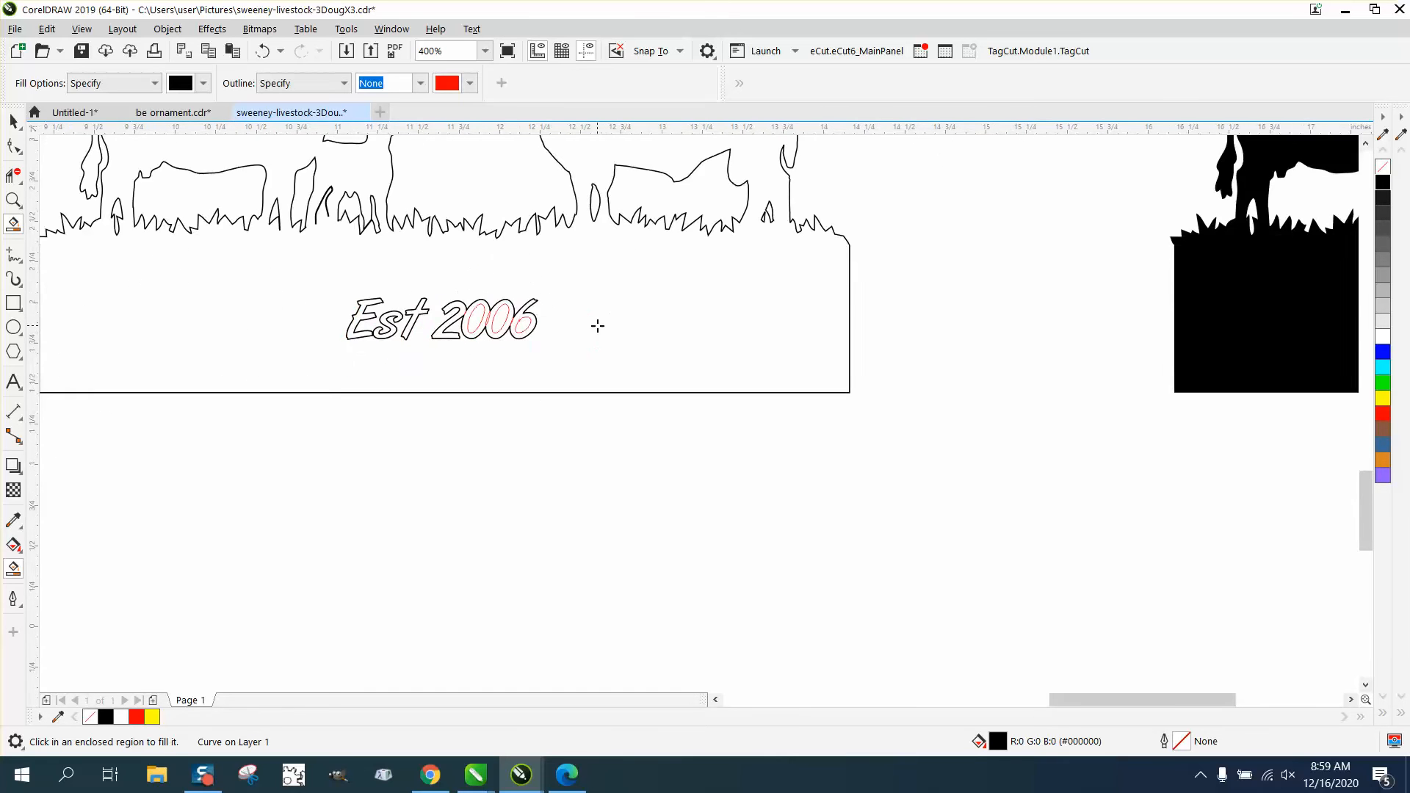
# Draw a rectangle about 5.59 by 2.46 inches around the filled black livestock silhouette and fill it yellow.
pyautogui.click(13, 199)
pyautogui.moveTo(725, 242); pyautogui.dragTo(1067, 376)
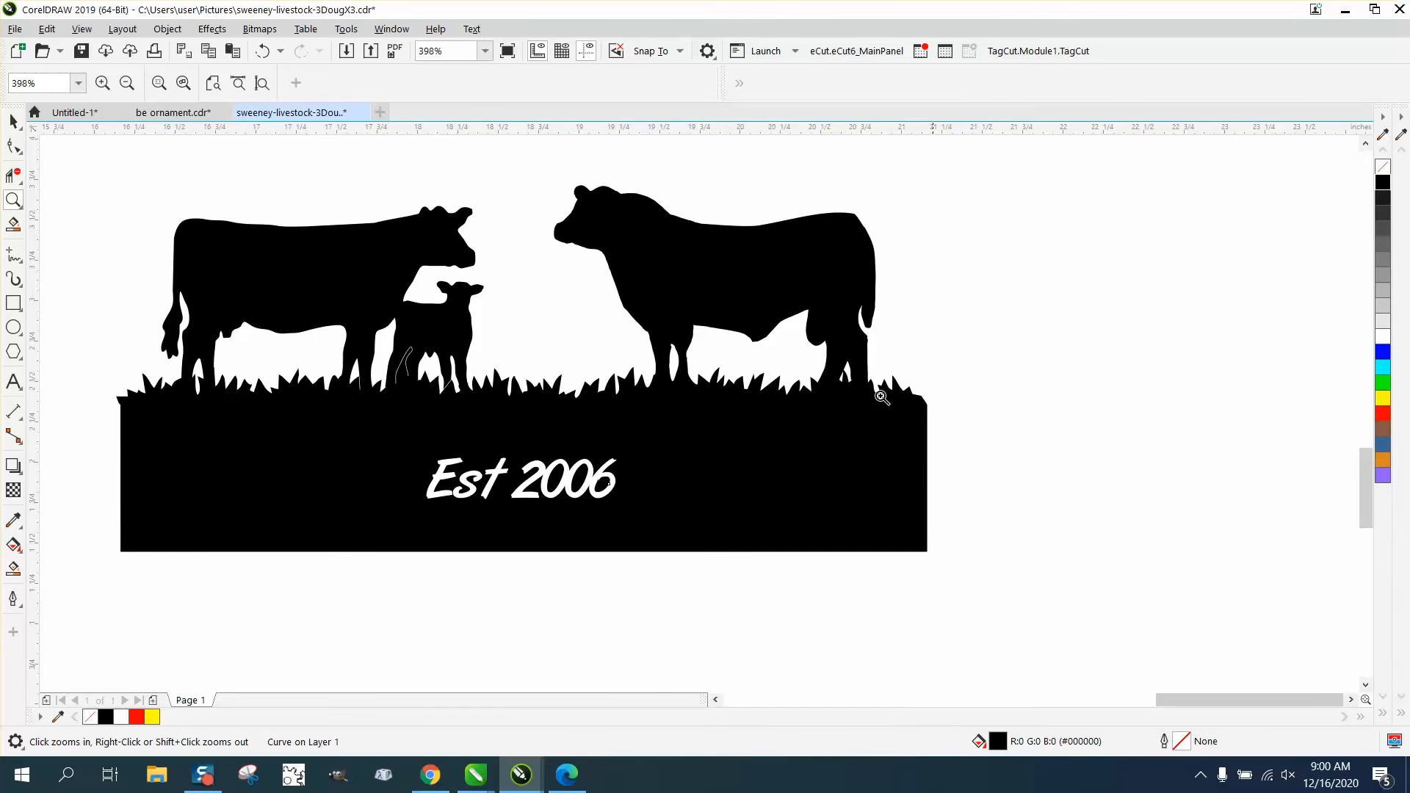
pyautogui.click(13, 302)
pyautogui.moveTo(92, 180); pyautogui.dragTo(993, 576)
pyautogui.click(1383, 400)
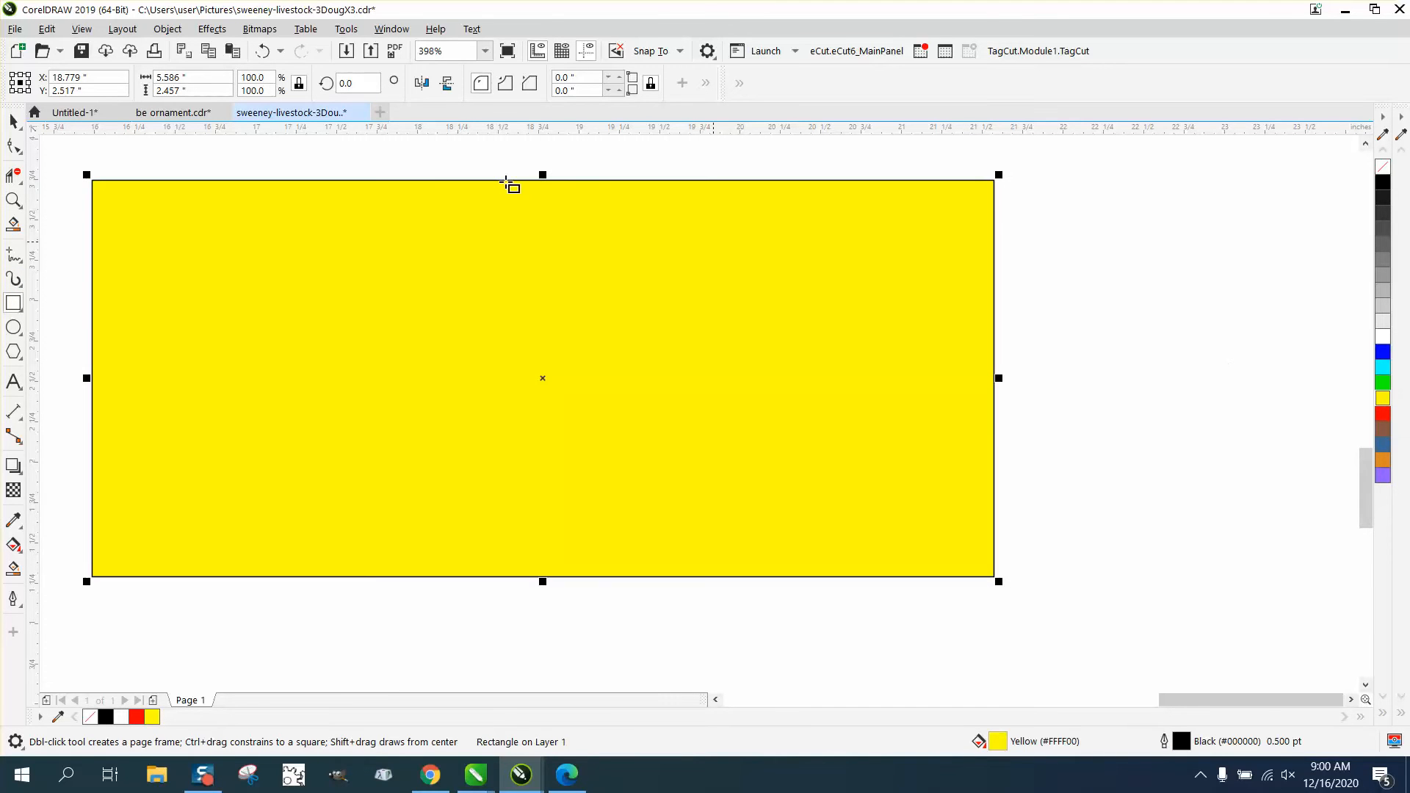
# Send the yellow rectangle behind the black livestock silhouette and inspect the gaps around the calf's legs.
pyautogui.click(168, 29)
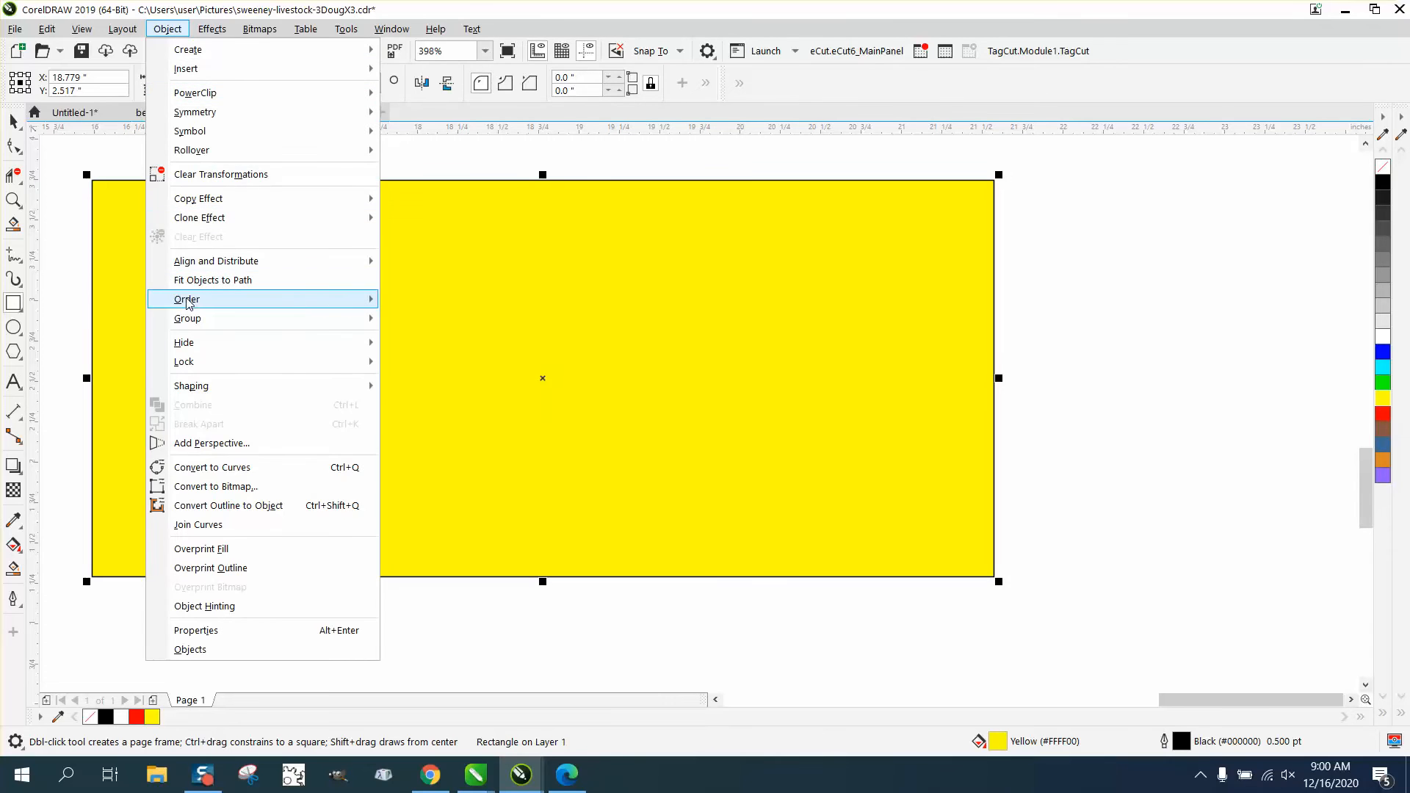
pyautogui.moveTo(353, 299)
pyautogui.click(449, 320)
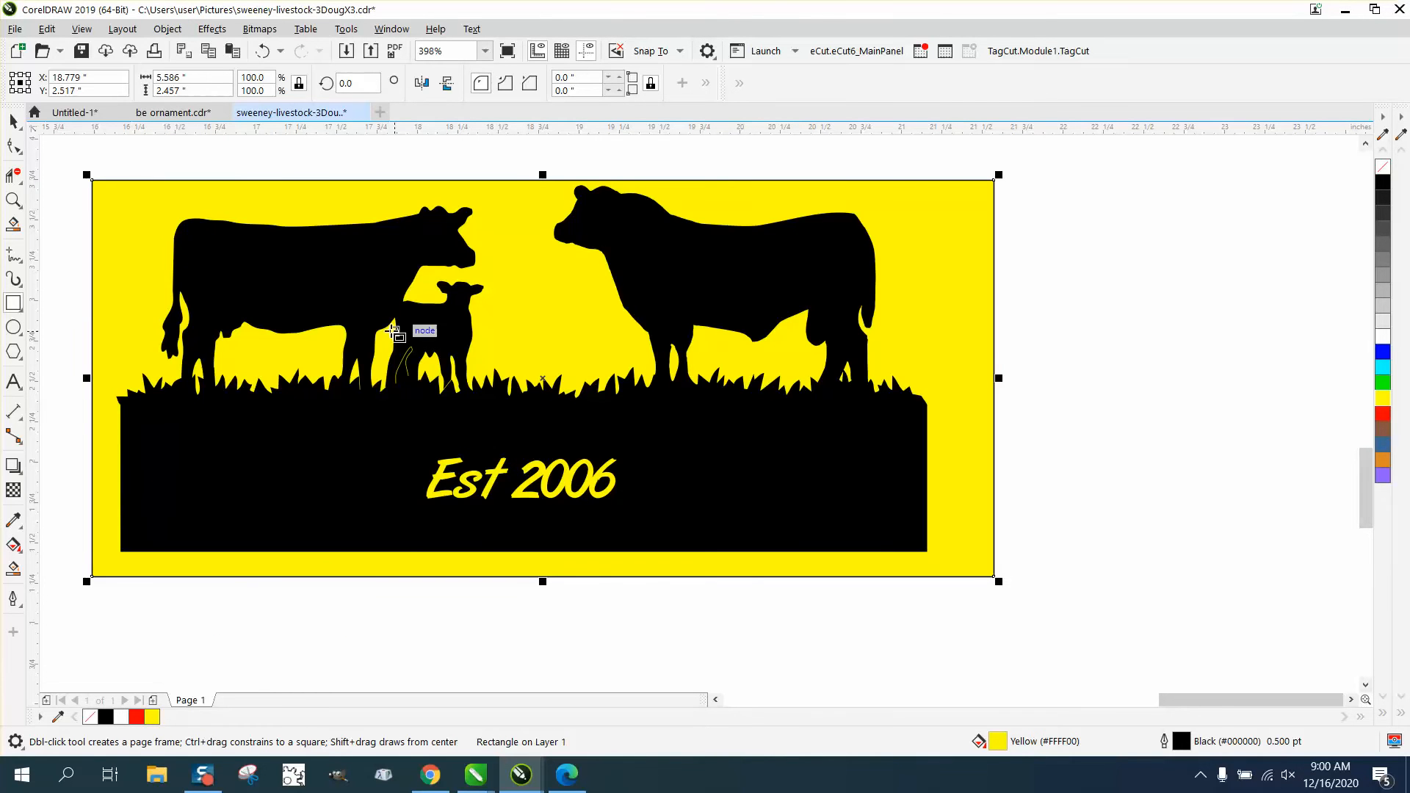
pyautogui.click(13, 200)
pyautogui.moveTo(354, 302); pyautogui.dragTo(535, 431)
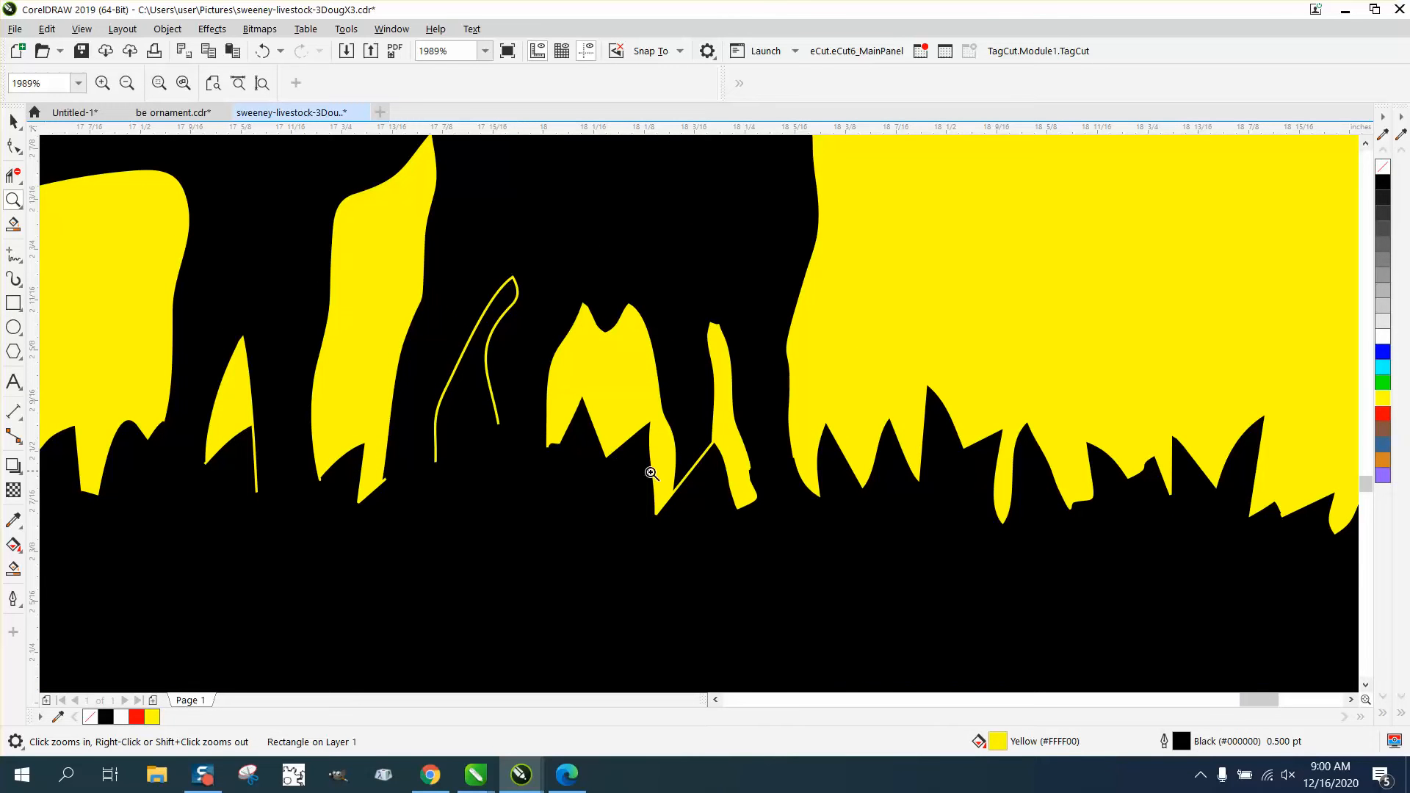
pyautogui.rightClick(681, 470)
pyautogui.rightClick(633, 389)
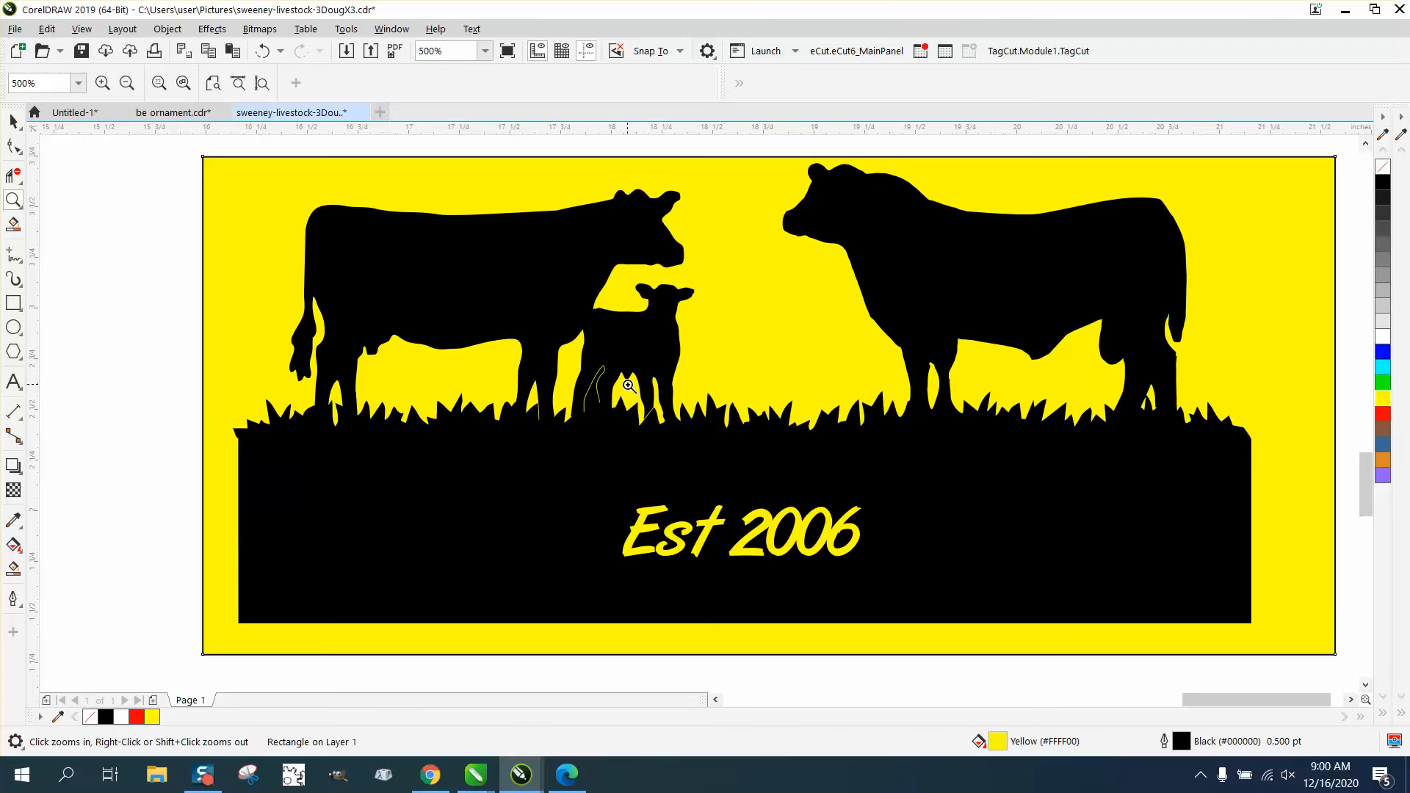
# Remove the livestock silhouette's fill, give it a black outline, and check the contours around the calf's legs.
pyautogui.click(12, 121)
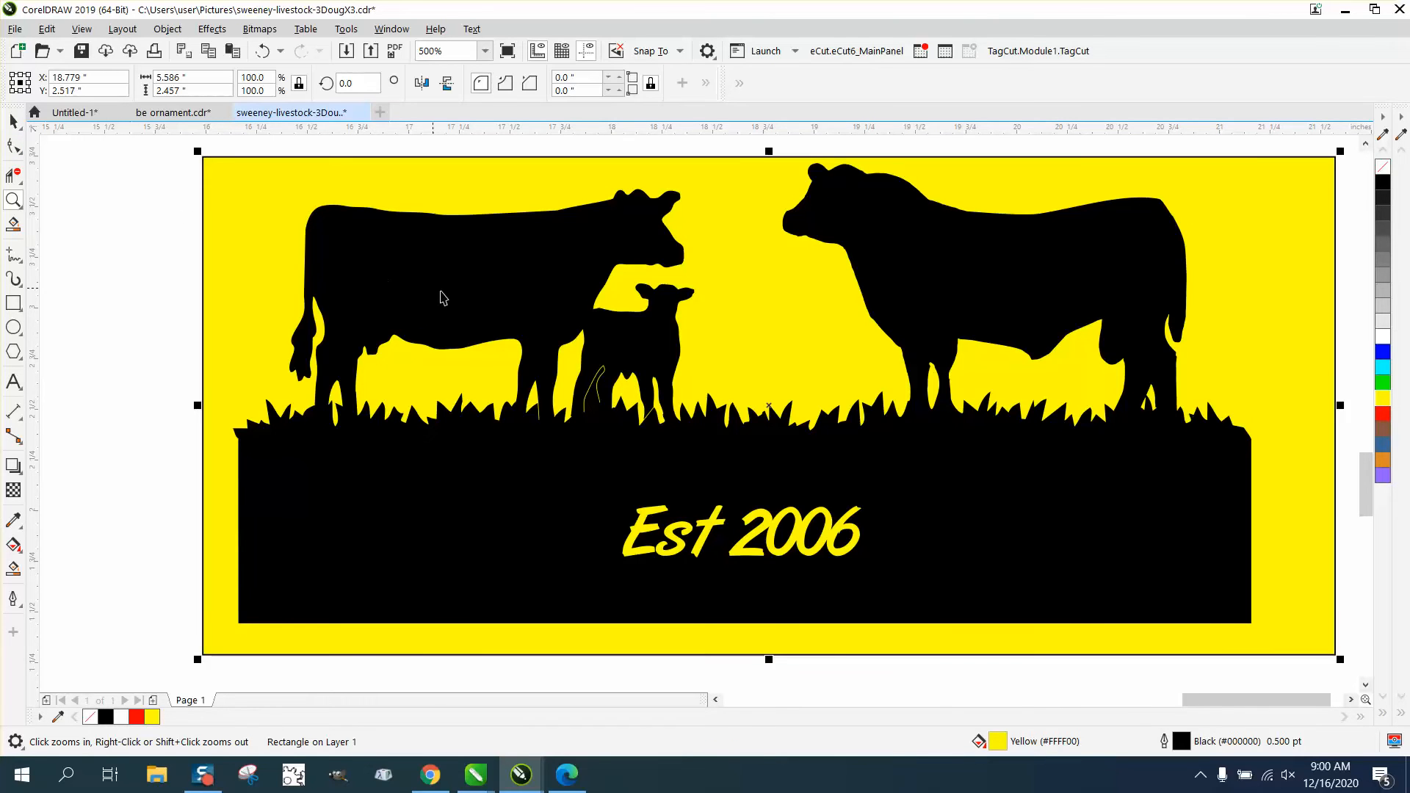
pyautogui.click(399, 282)
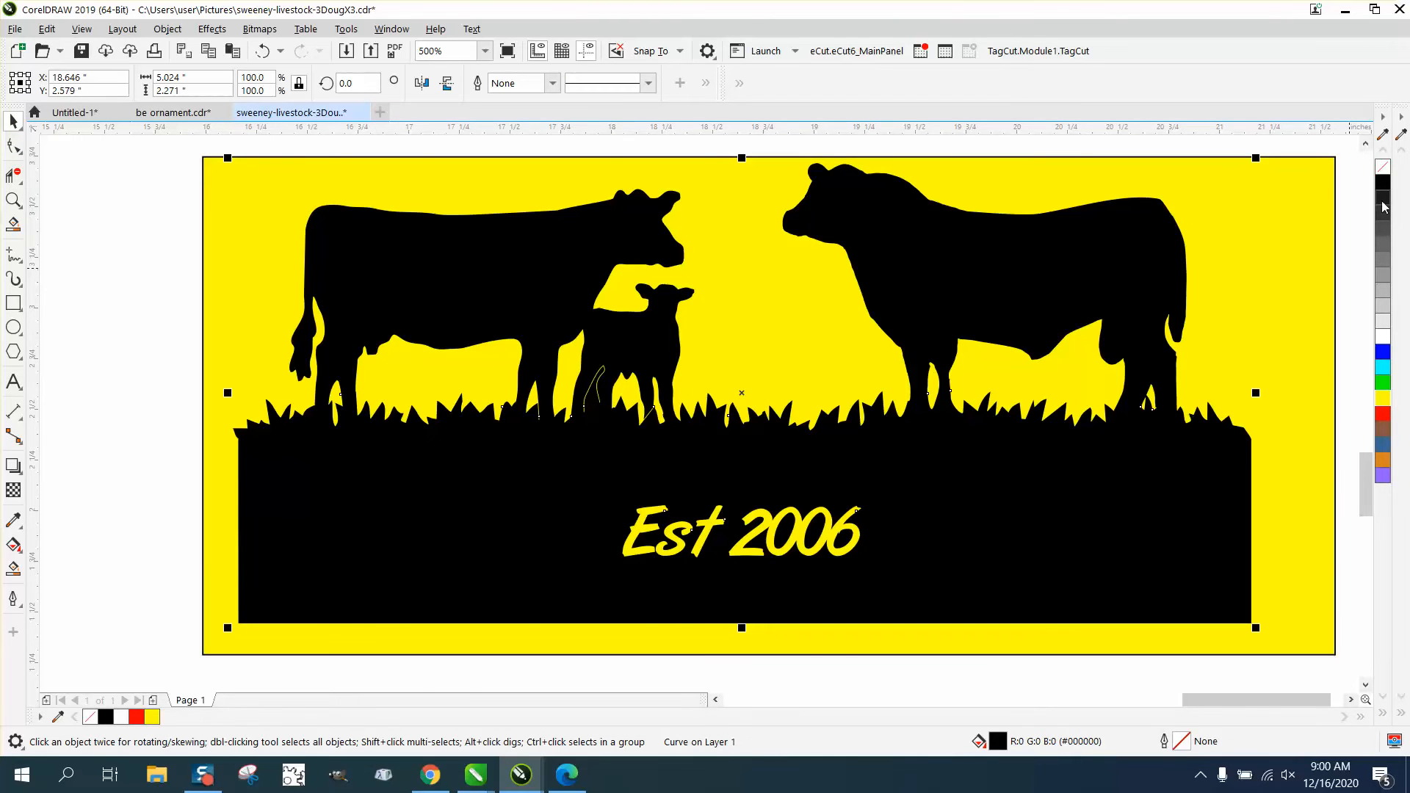
pyautogui.click(1383, 169)
pyautogui.rightClick(1385, 189)
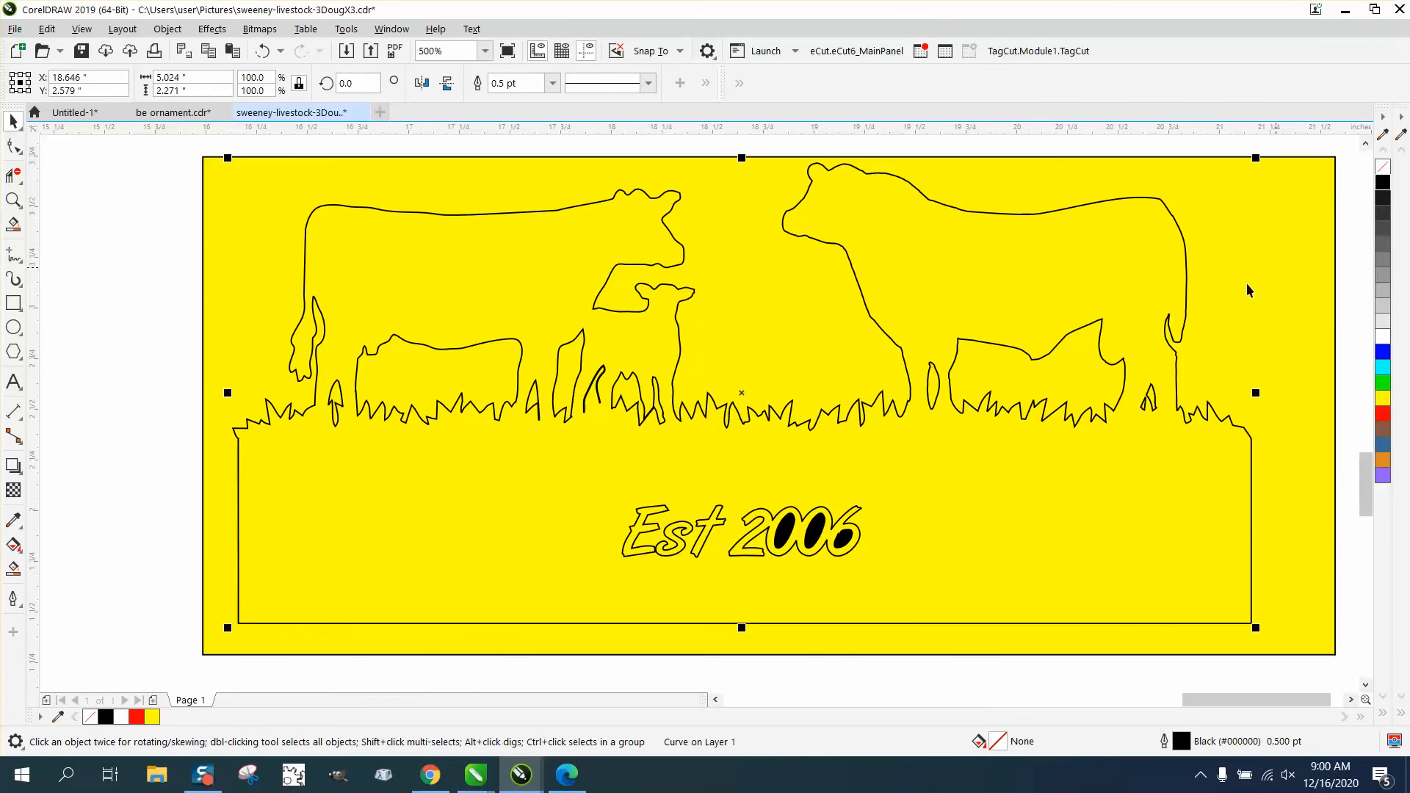
pyautogui.click(13, 200)
pyautogui.moveTo(573, 342); pyautogui.dragTo(719, 449)
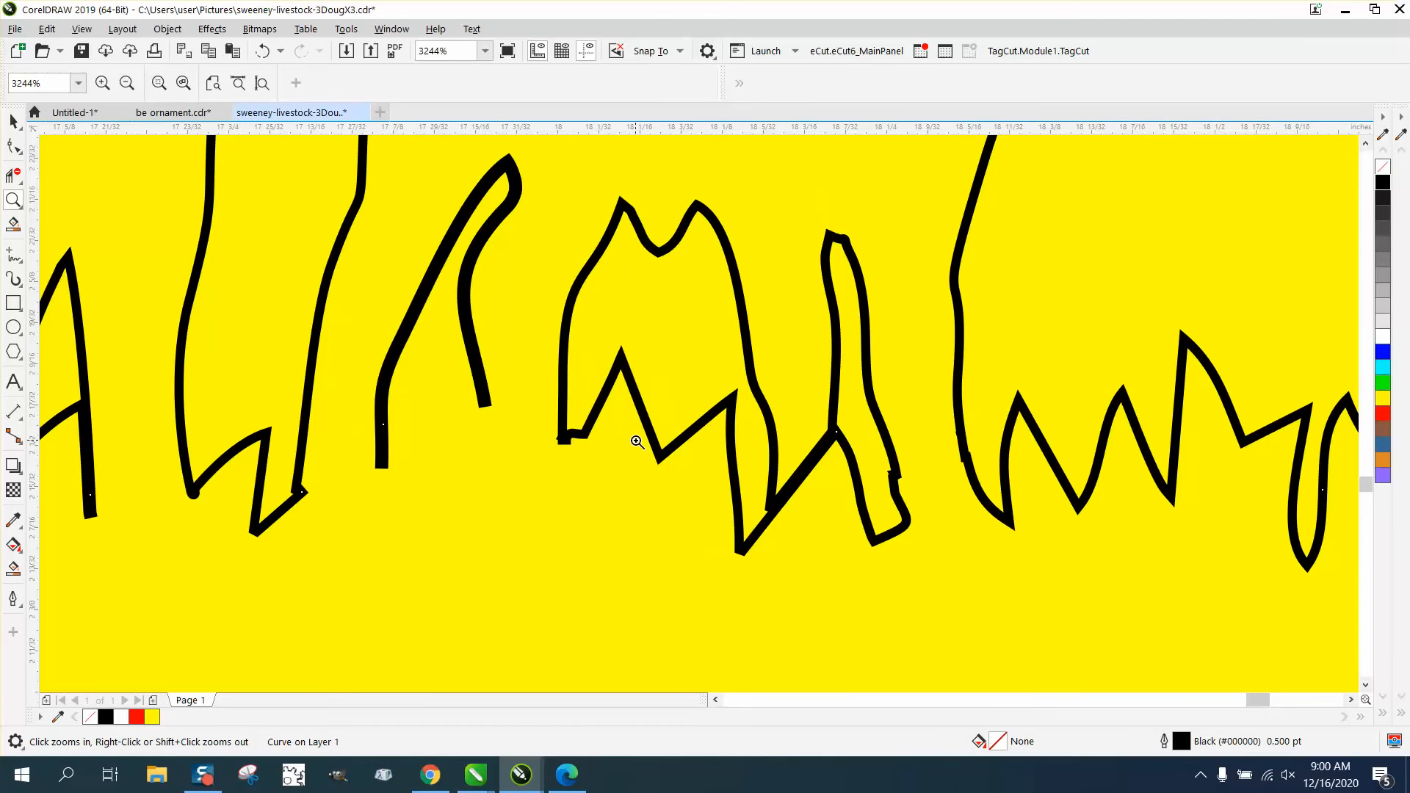
pyautogui.rightClick(556, 402)
pyautogui.rightClick(536, 383)
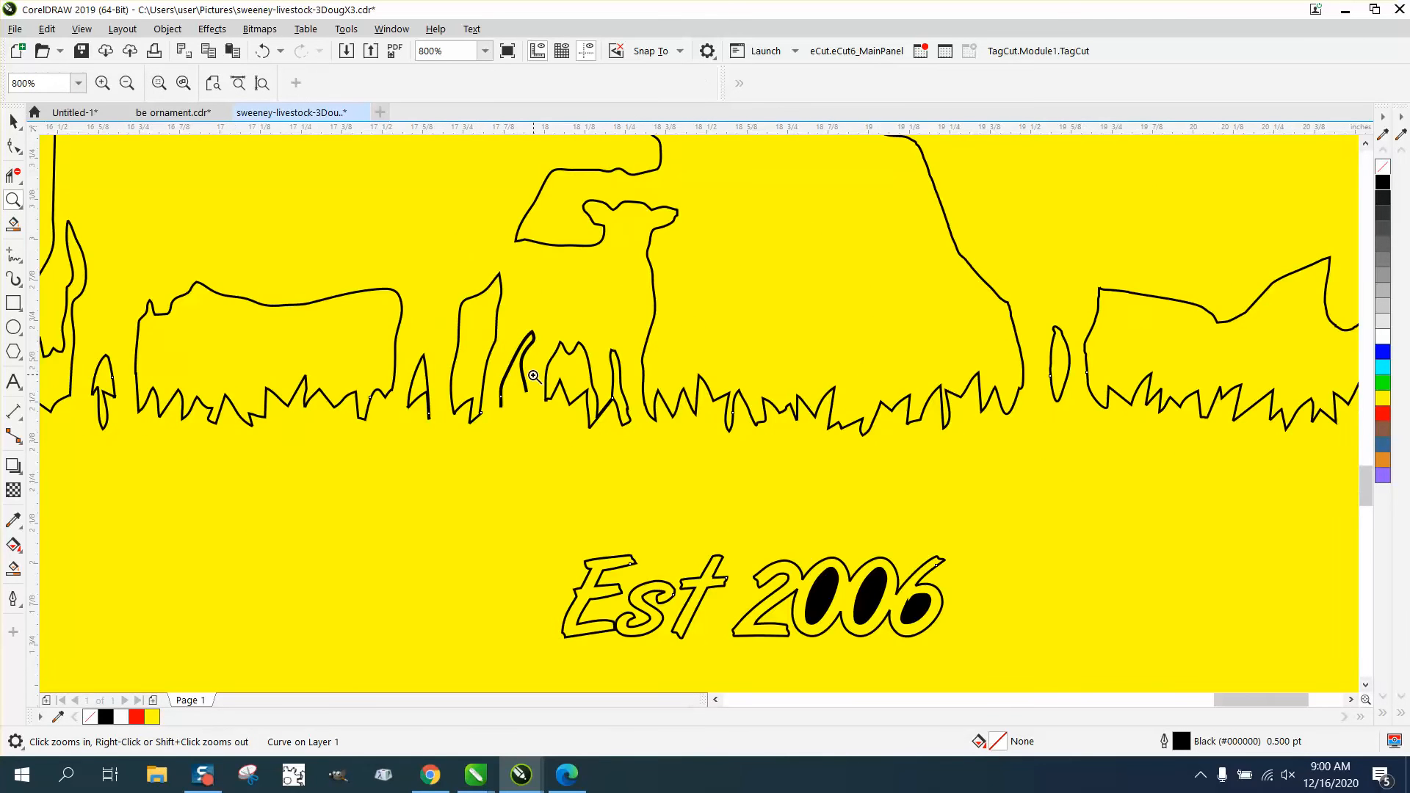
pyautogui.rightClick(536, 384)
pyautogui.click(13, 123)
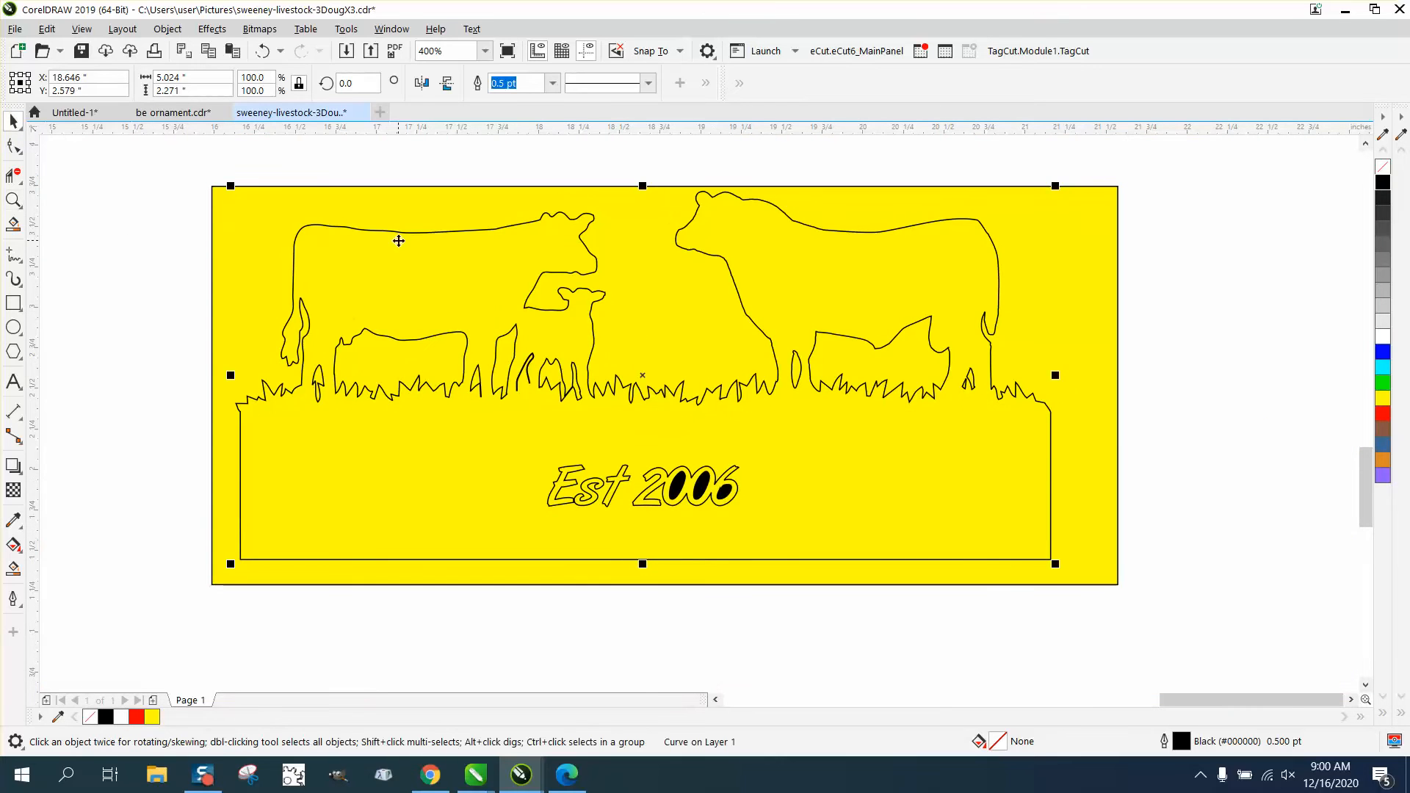
pyautogui.press('Delete')
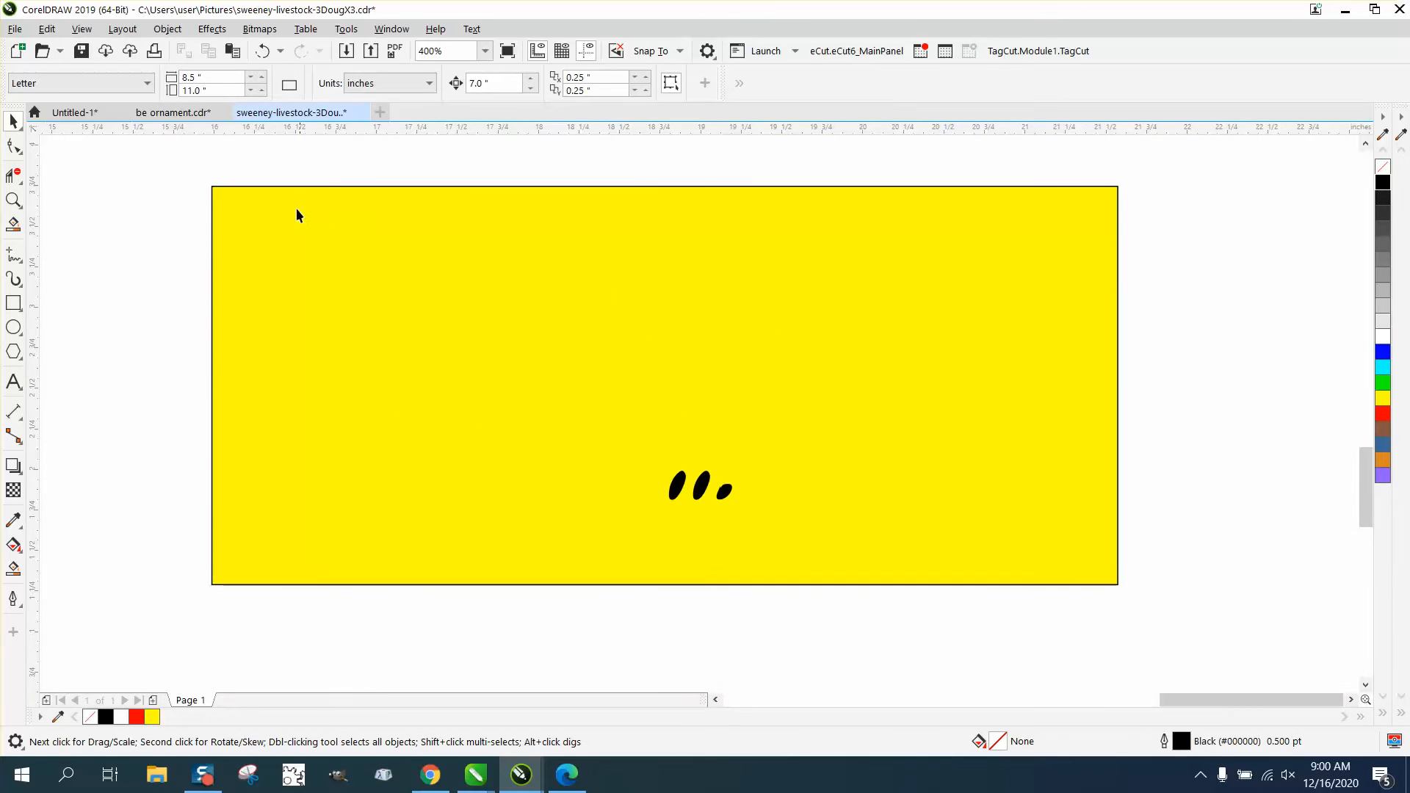
pyautogui.click(262, 51)
# Delete the yellow background rectangle and move the three black digit fills well to the right of the livestock outline.
pyautogui.click(222, 215)
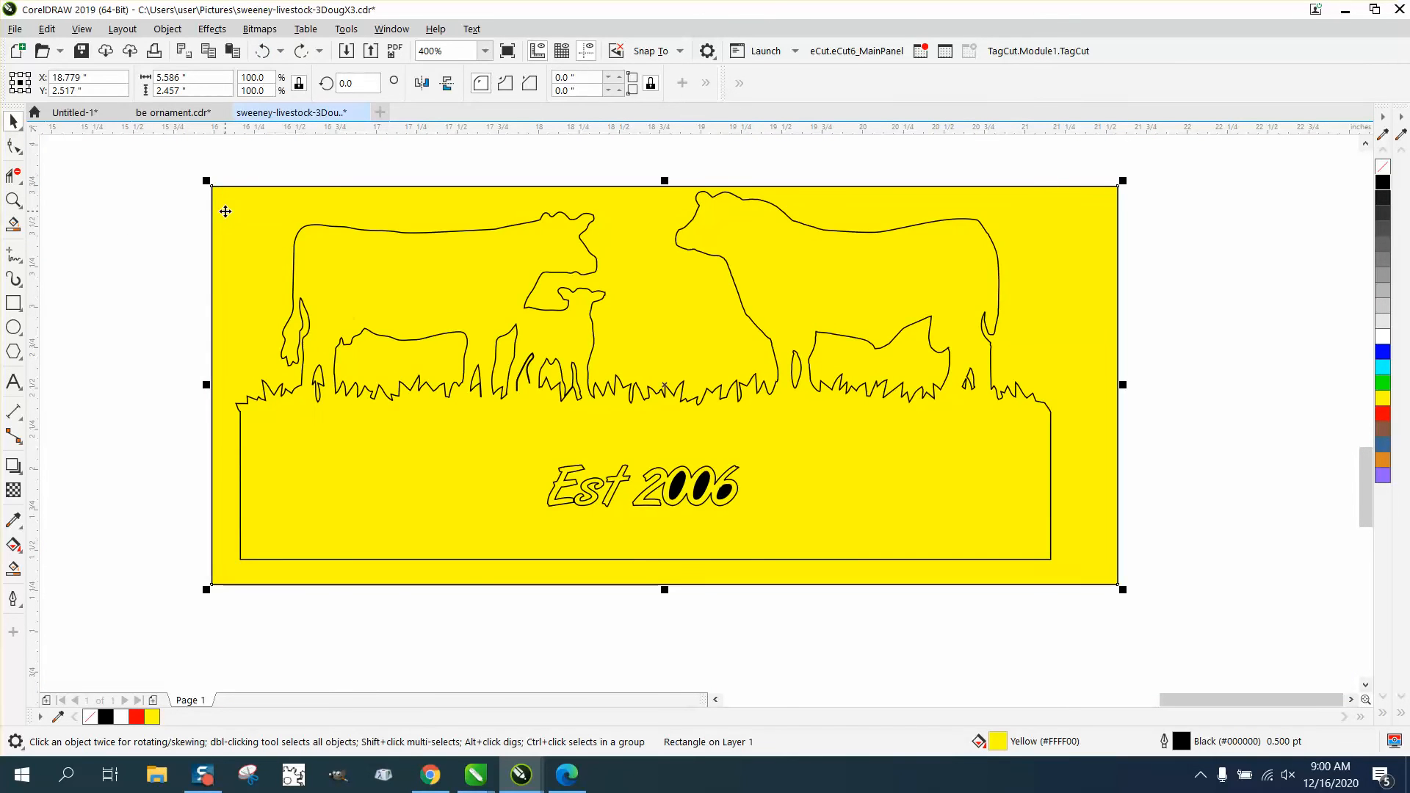
pyautogui.press('Delete')
pyautogui.moveTo(598, 498); pyautogui.dragTo(746, 473)
pyautogui.moveTo(521, 439); pyautogui.dragTo(833, 532)
pyautogui.click(258, 55)
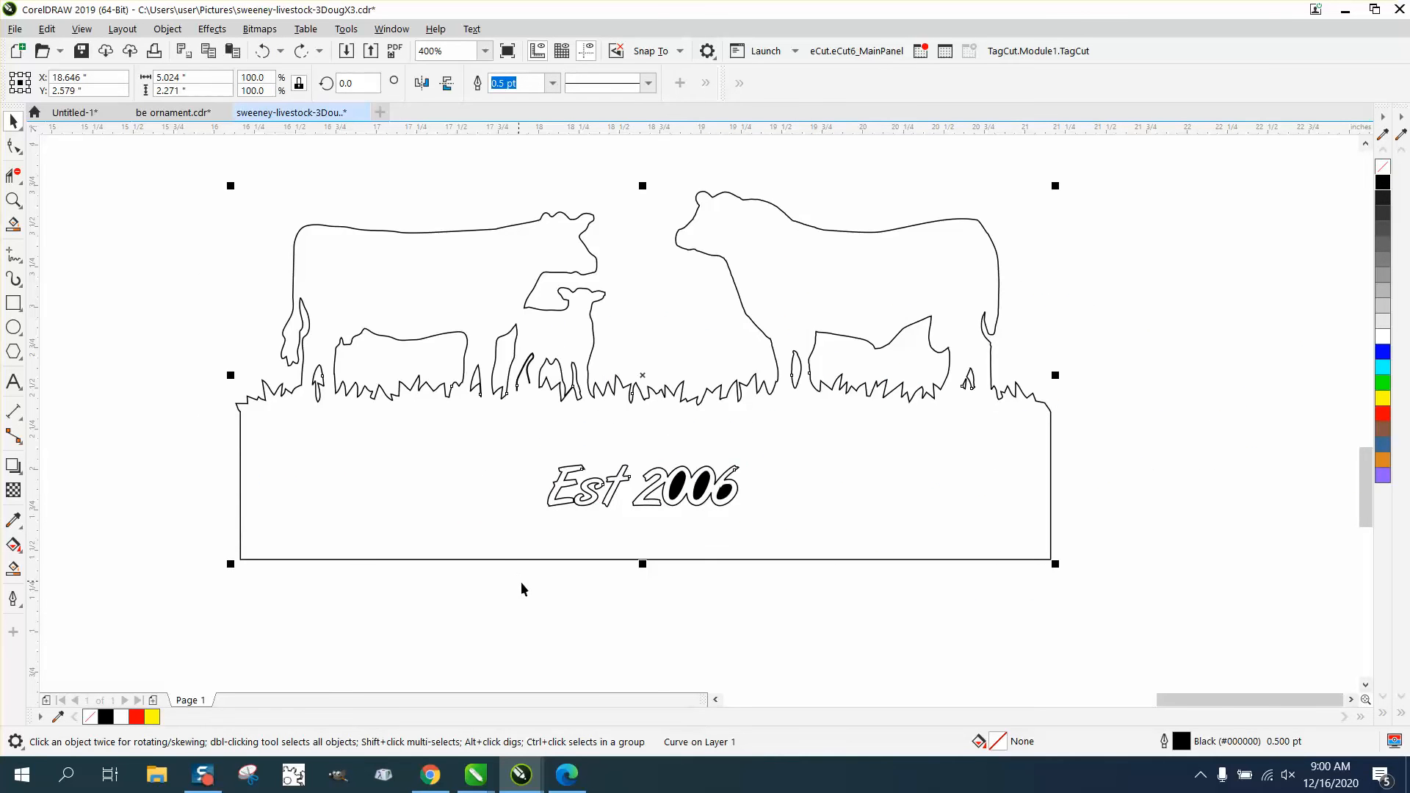
pyautogui.moveTo(527, 606); pyautogui.dragTo(500, 542)
pyautogui.moveTo(661, 446); pyautogui.dragTo(791, 445)
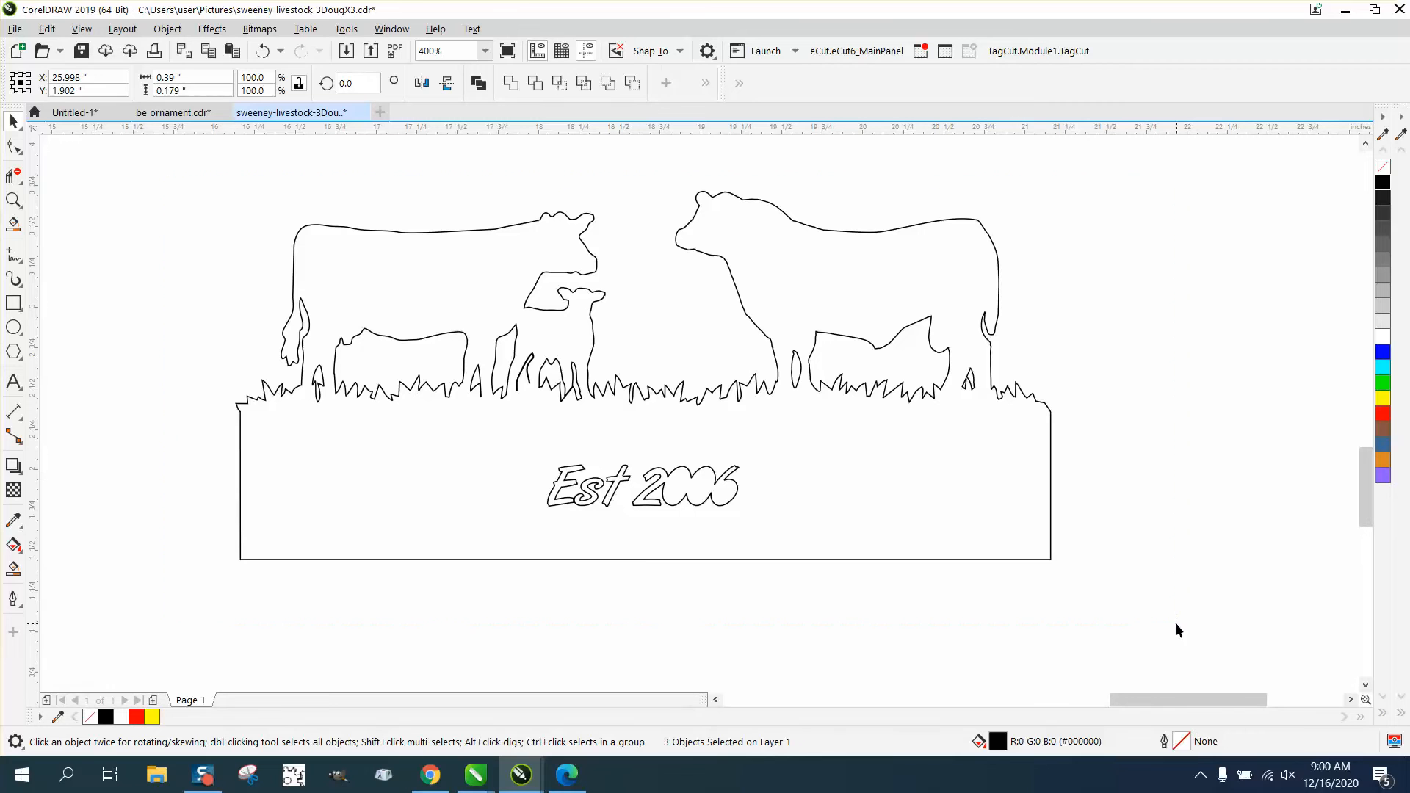
pyautogui.hotkey('ctrl', 'l')
# Set the livestock outline's width to Hairline.
pyautogui.doubleClick(1182, 744)
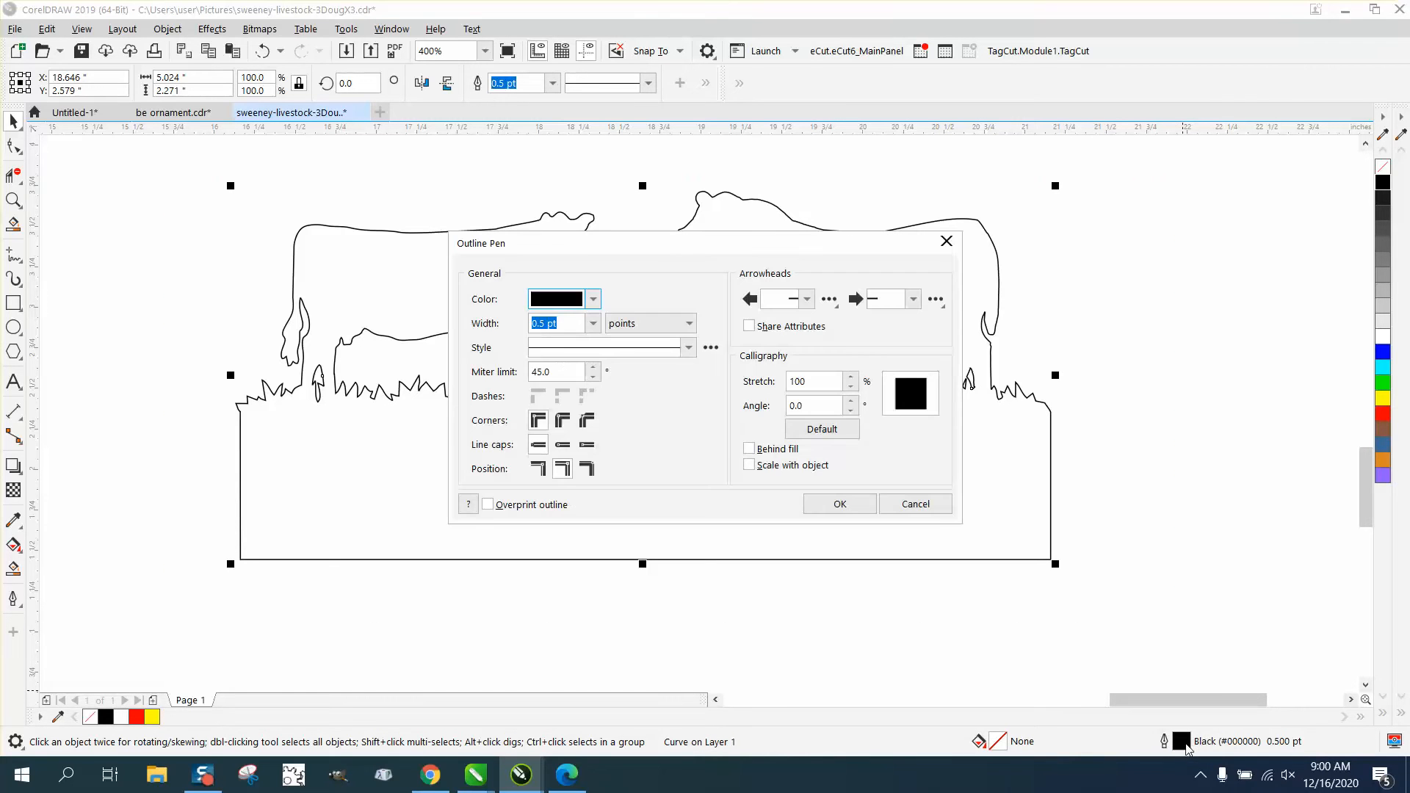
pyautogui.click(593, 324)
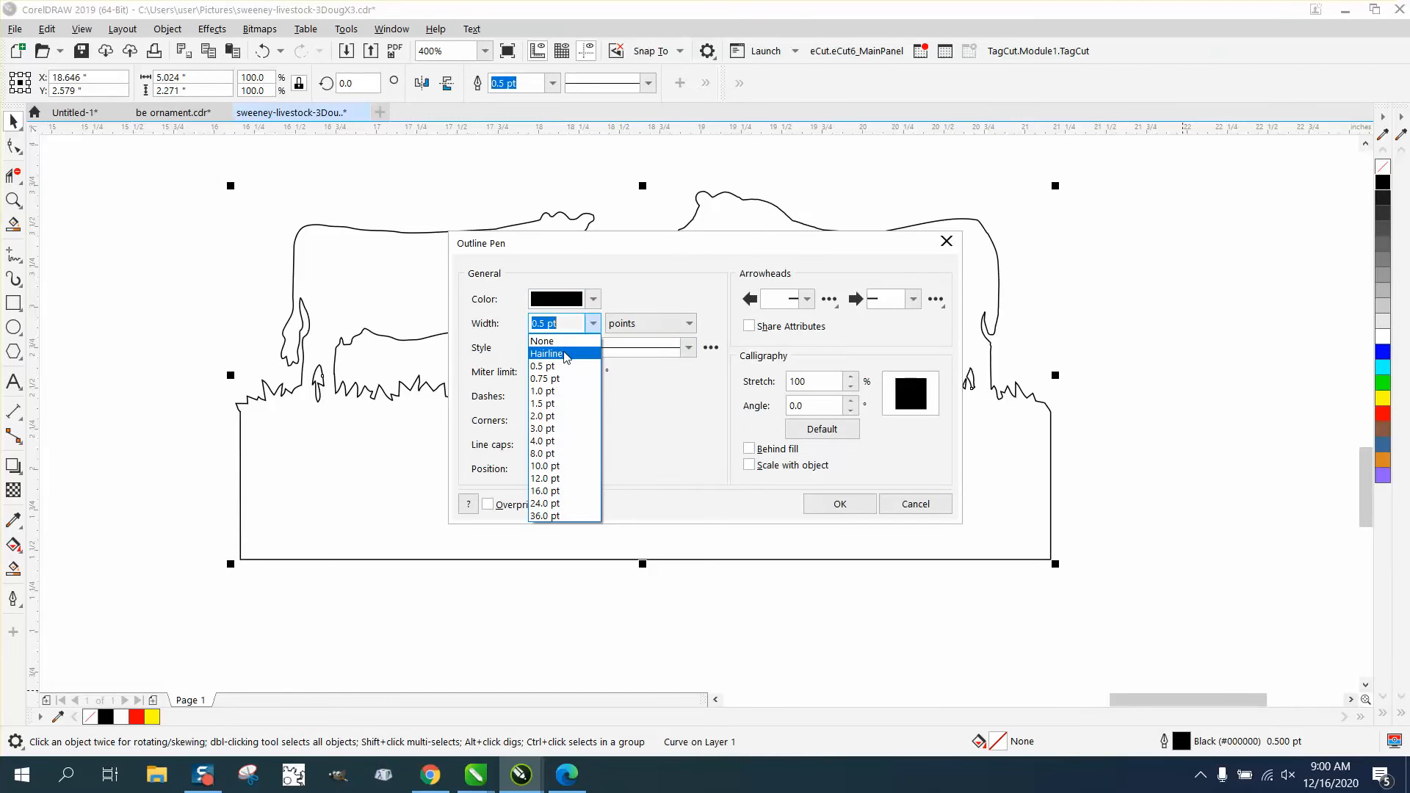
pyautogui.click(566, 358)
pyautogui.click(844, 500)
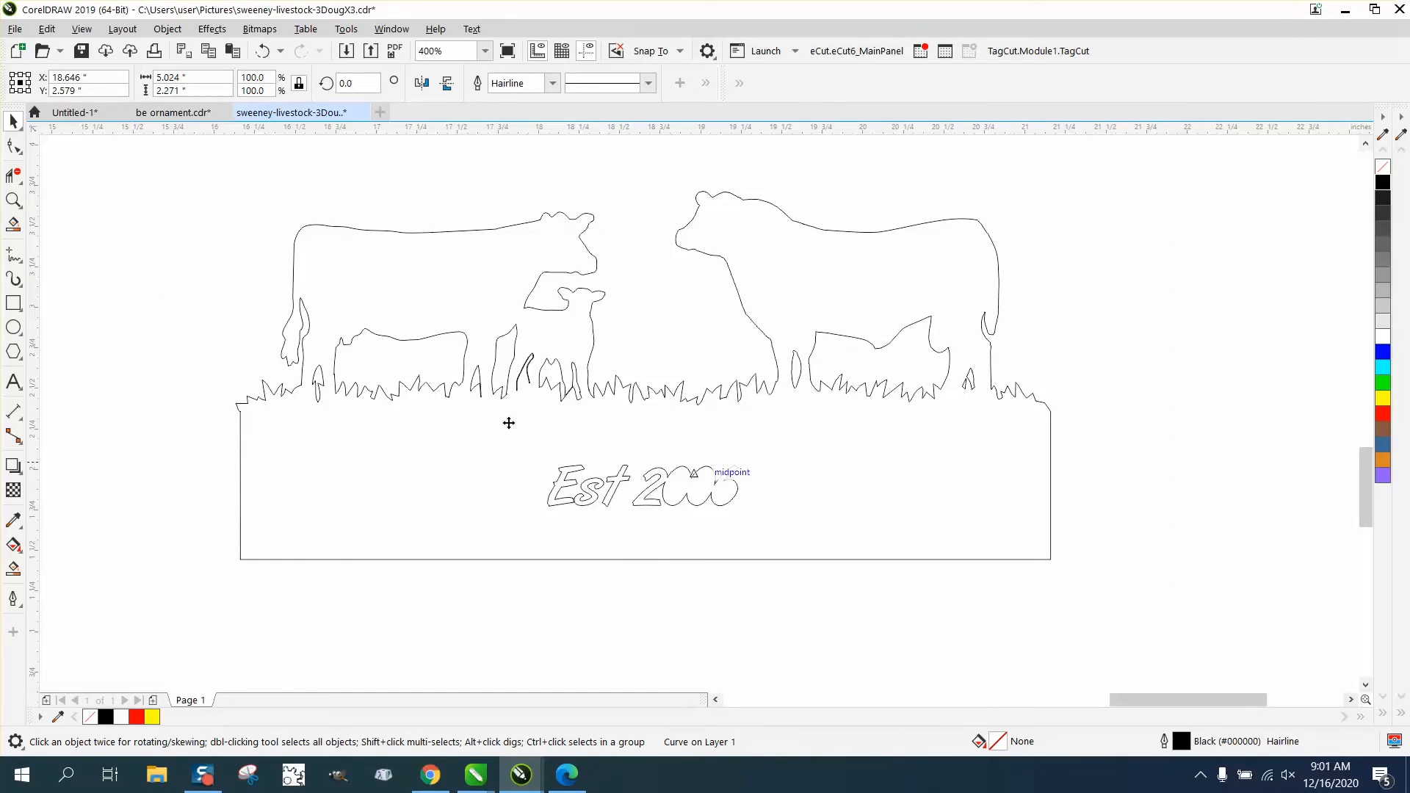
# Examine the hairline contours around the calf's legs and grass for doubled or overlapping lines.
pyautogui.click(13, 200)
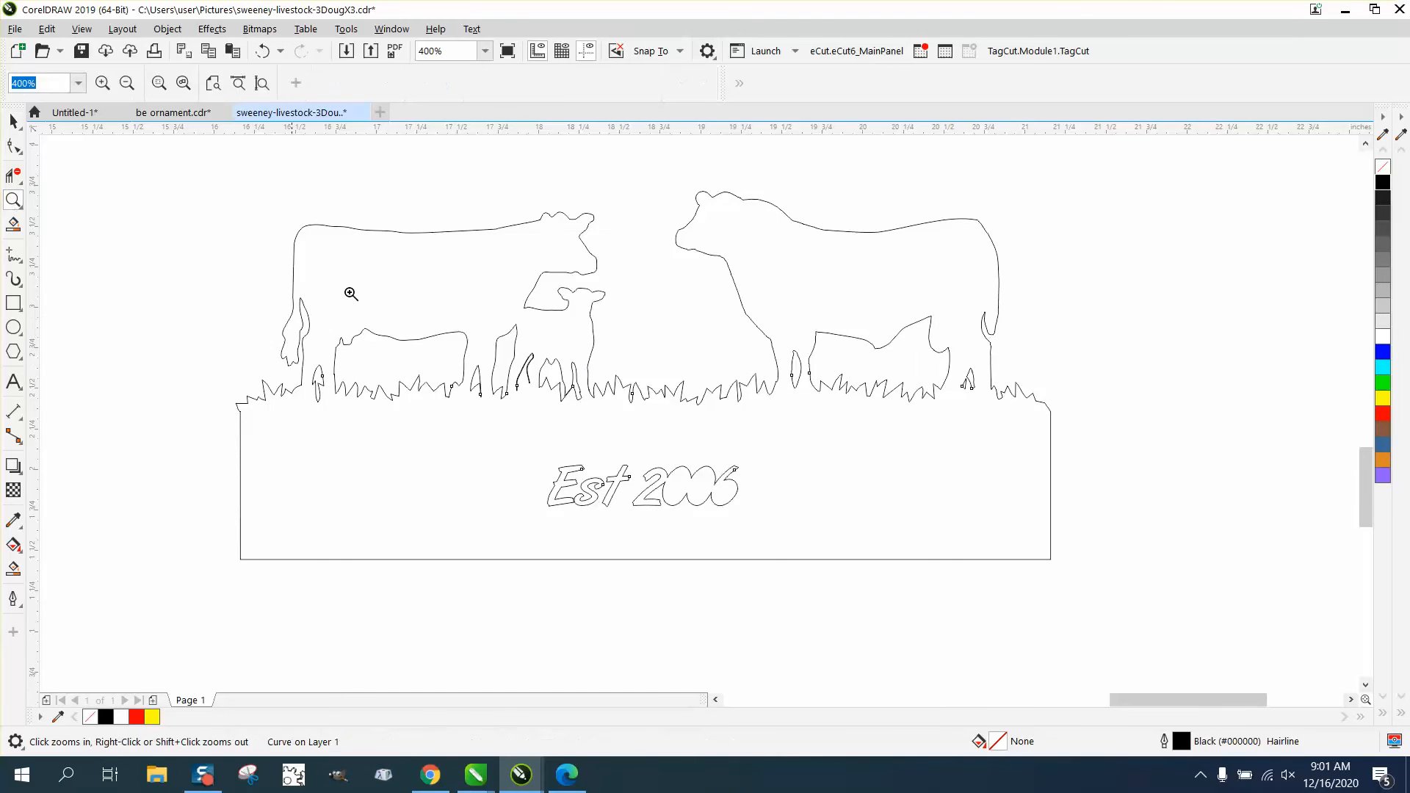
pyautogui.moveTo(548, 387); pyautogui.dragTo(587, 407)
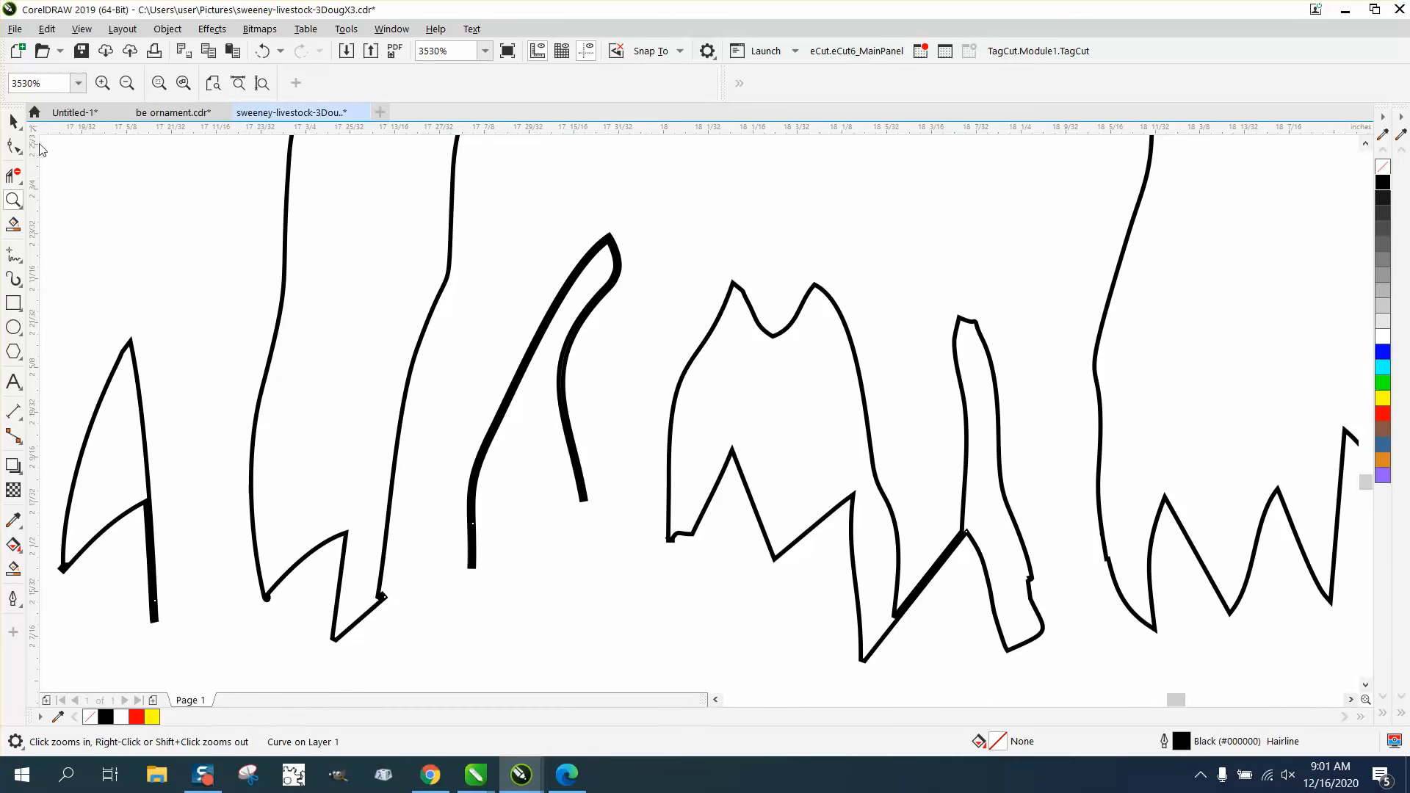
pyautogui.click(13, 121)
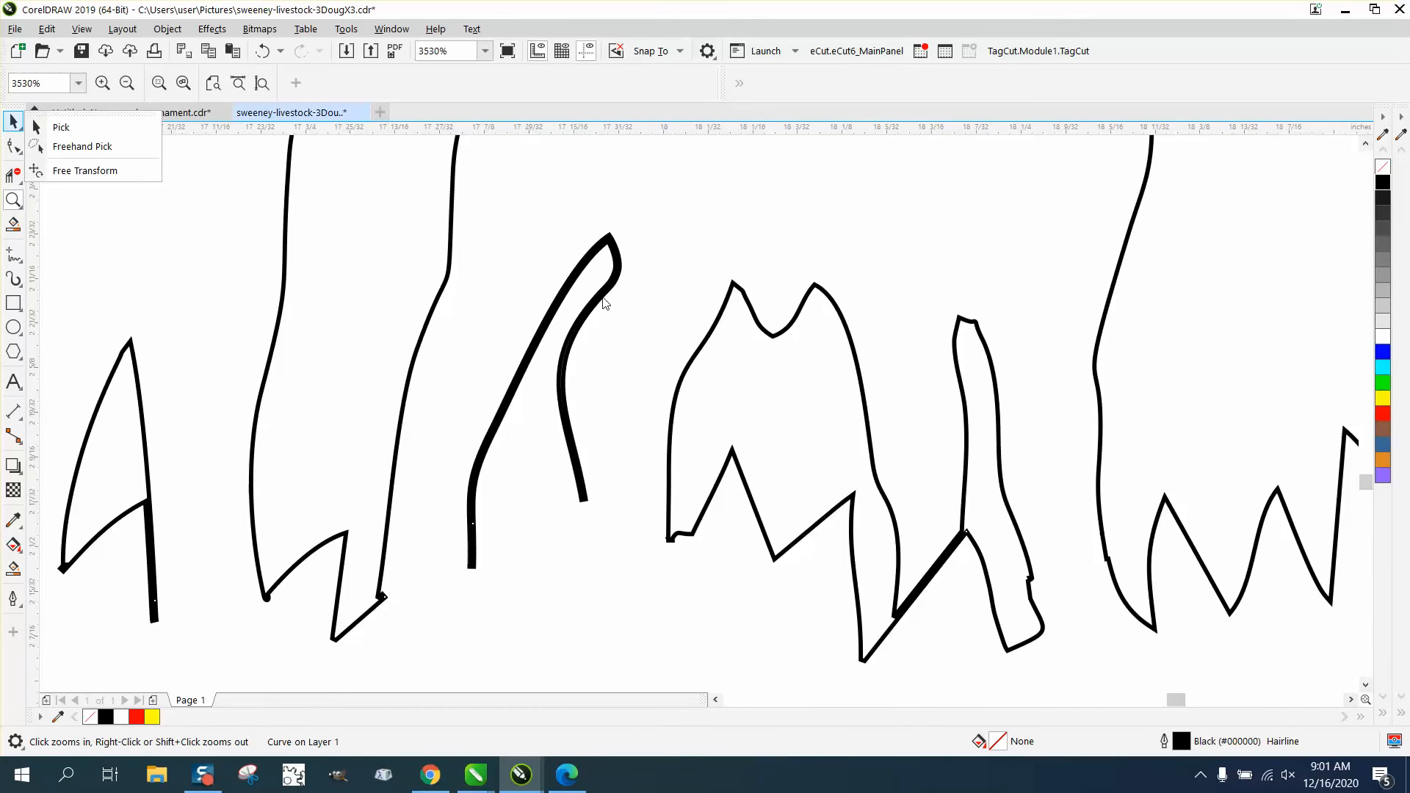
pyautogui.scroll(-3, 619, 312)
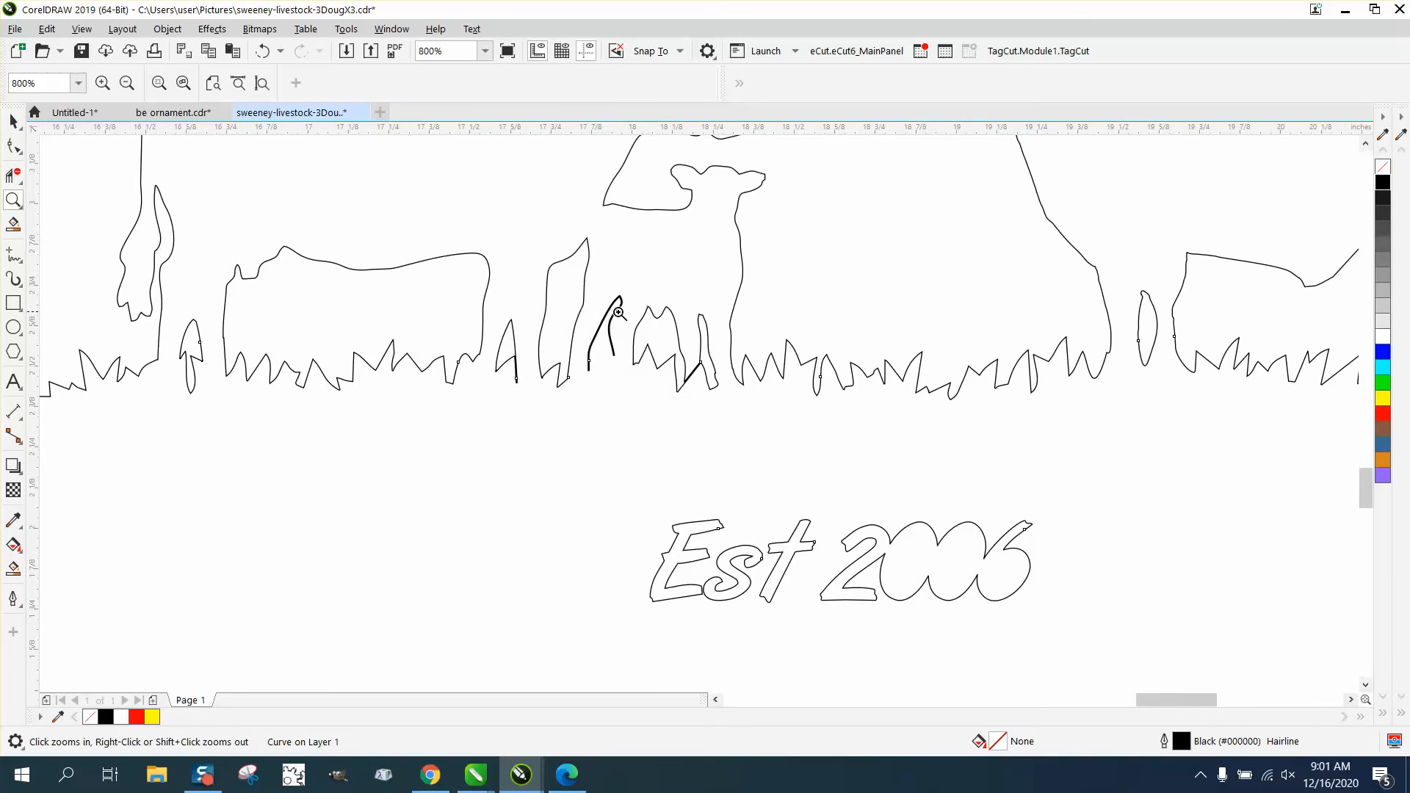
pyautogui.scroll(-1, 619, 312)
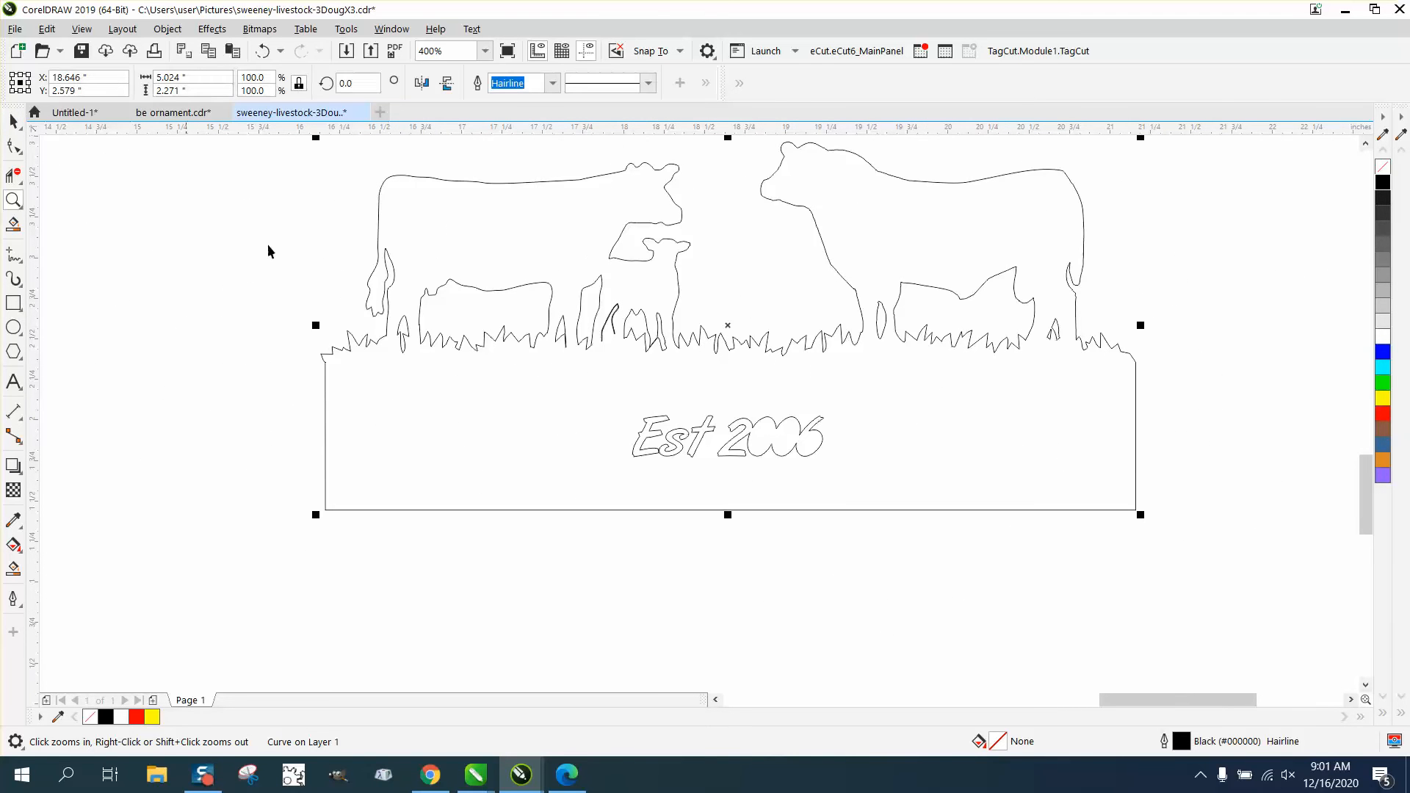
pyautogui.press('space')
pyautogui.moveTo(595, 568); pyautogui.dragTo(625, 282)
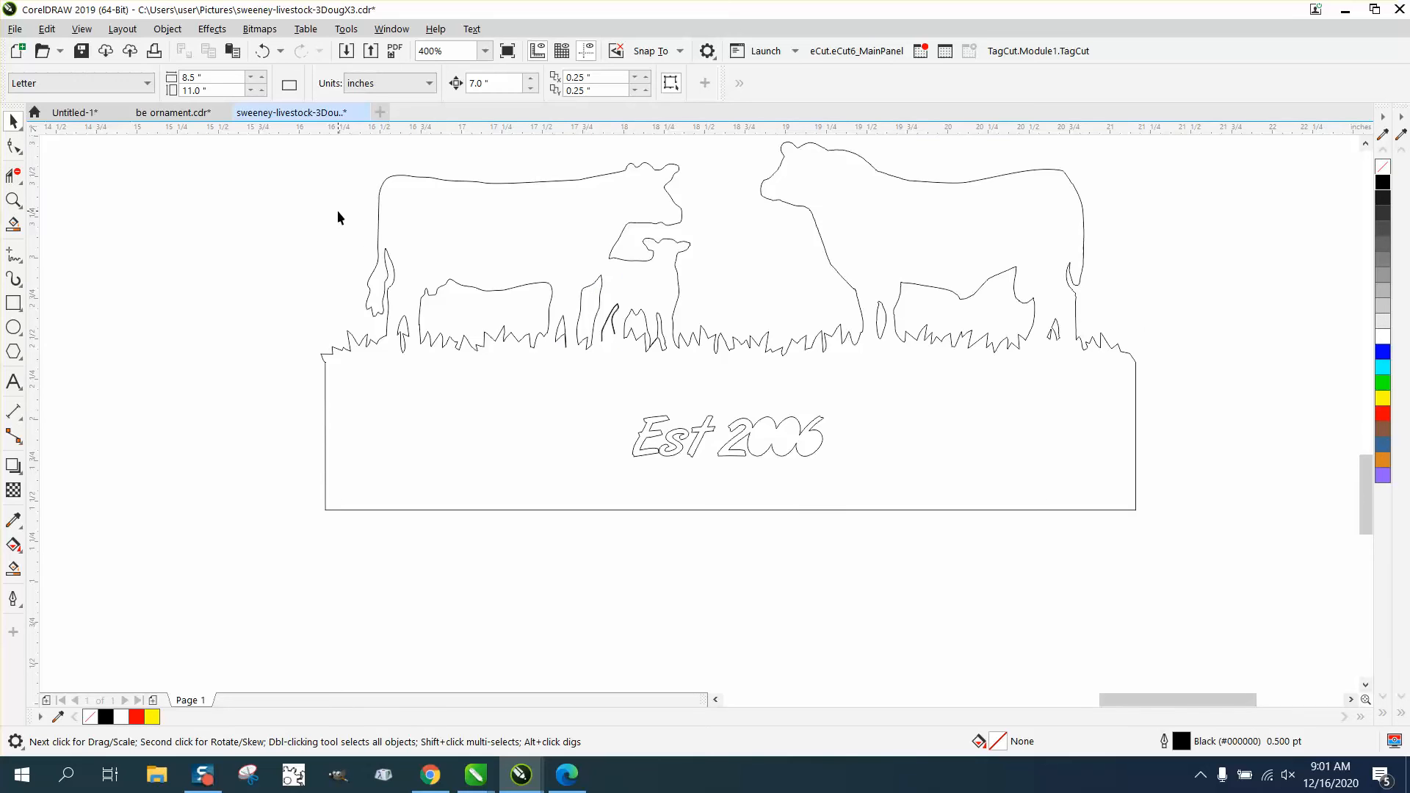
pyautogui.scroll(-1, 337, 210)
# Break the livestock outline curve apart into separate objects and check the pieces around the calf's legs.
pyautogui.moveTo(320, 169); pyautogui.dragTo(786, 392)
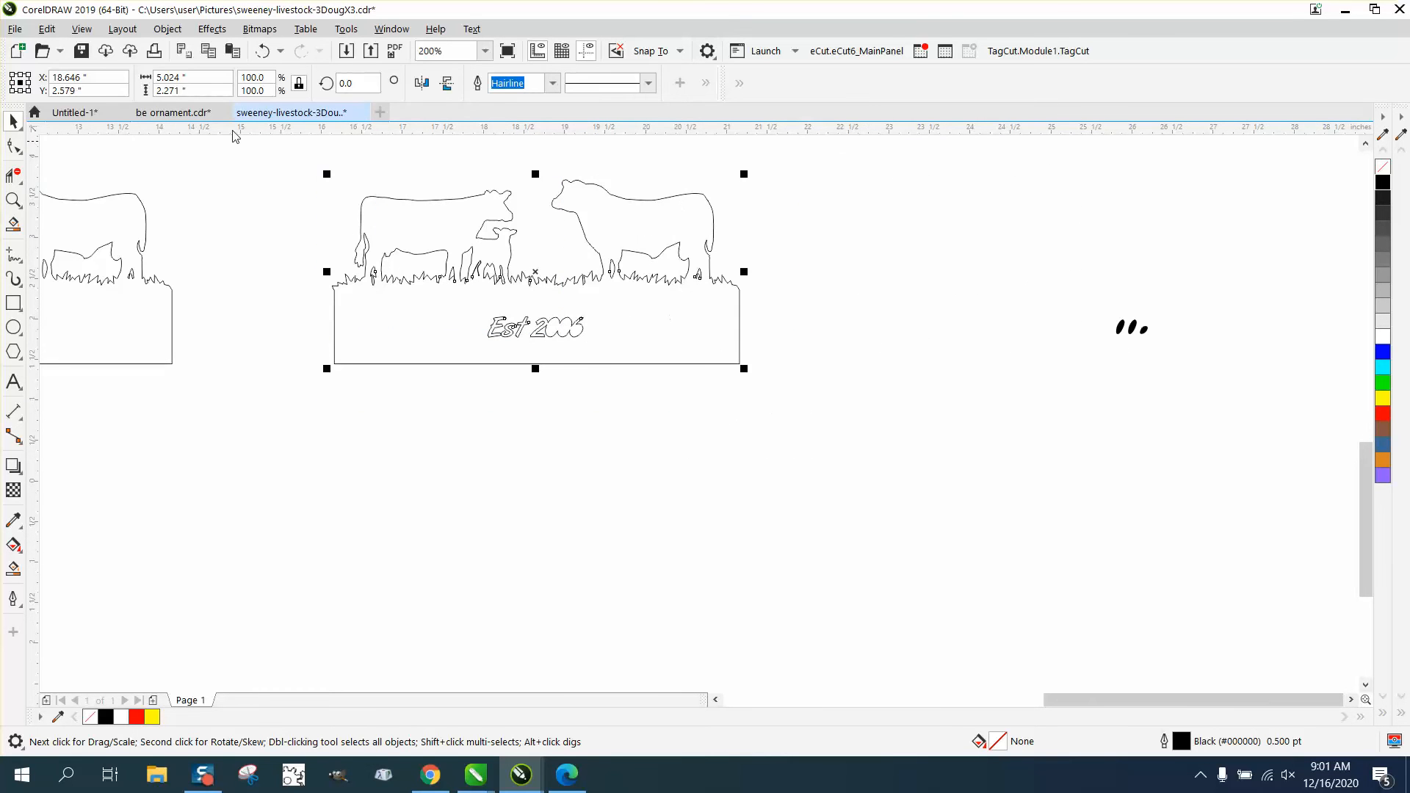
pyautogui.click(168, 28)
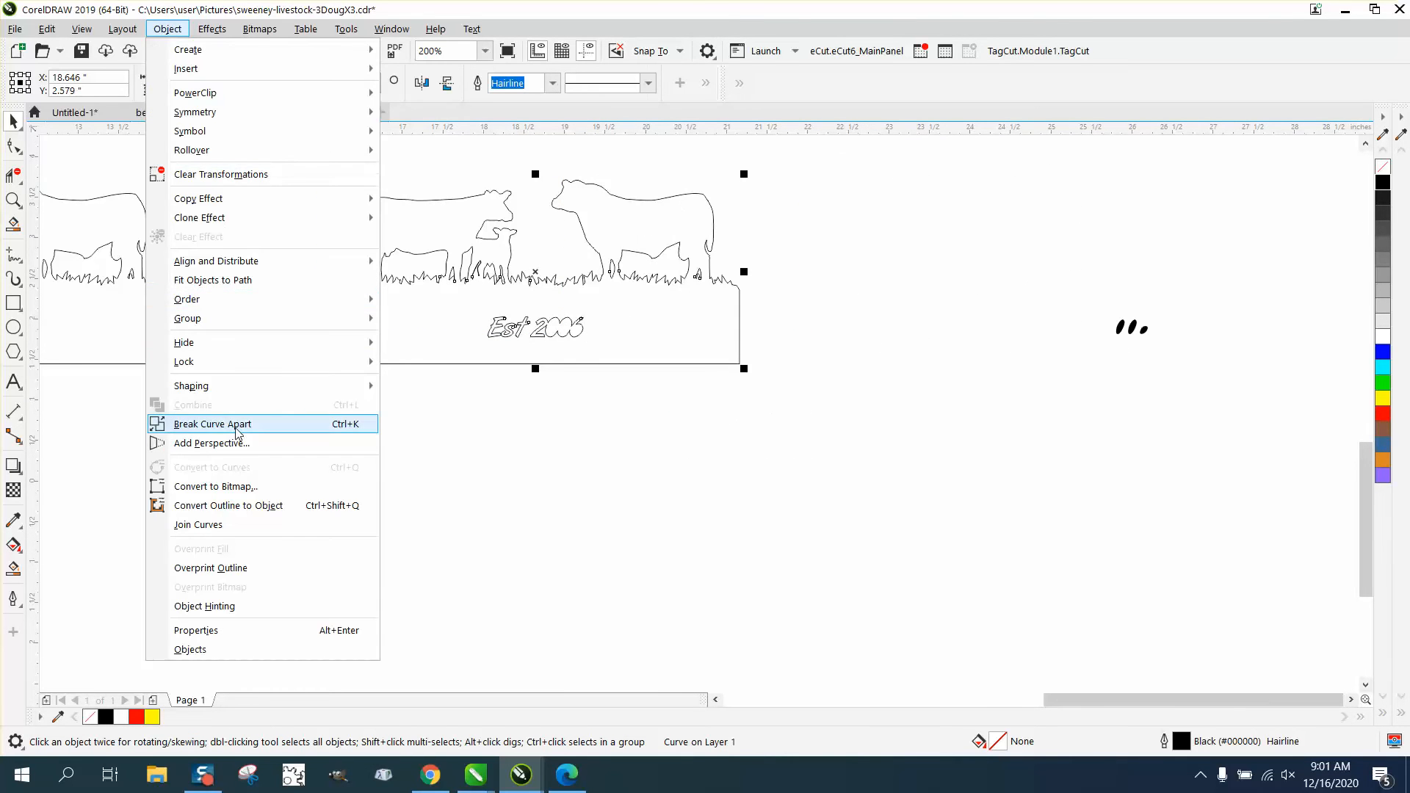
pyautogui.click(237, 424)
pyautogui.click(16, 213)
pyautogui.moveTo(408, 247); pyautogui.dragTo(604, 331)
pyautogui.click(12, 119)
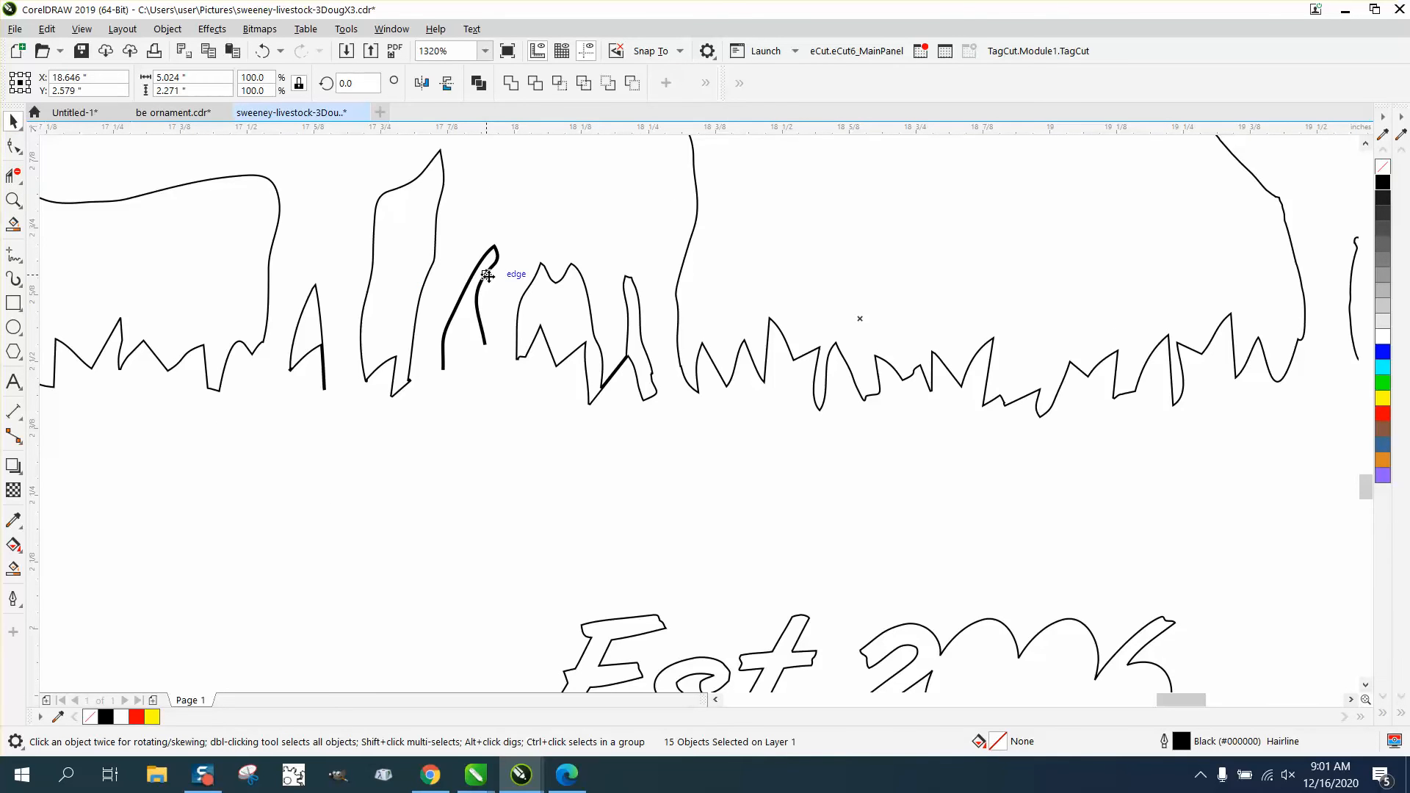
pyautogui.scroll(-2, 486, 419)
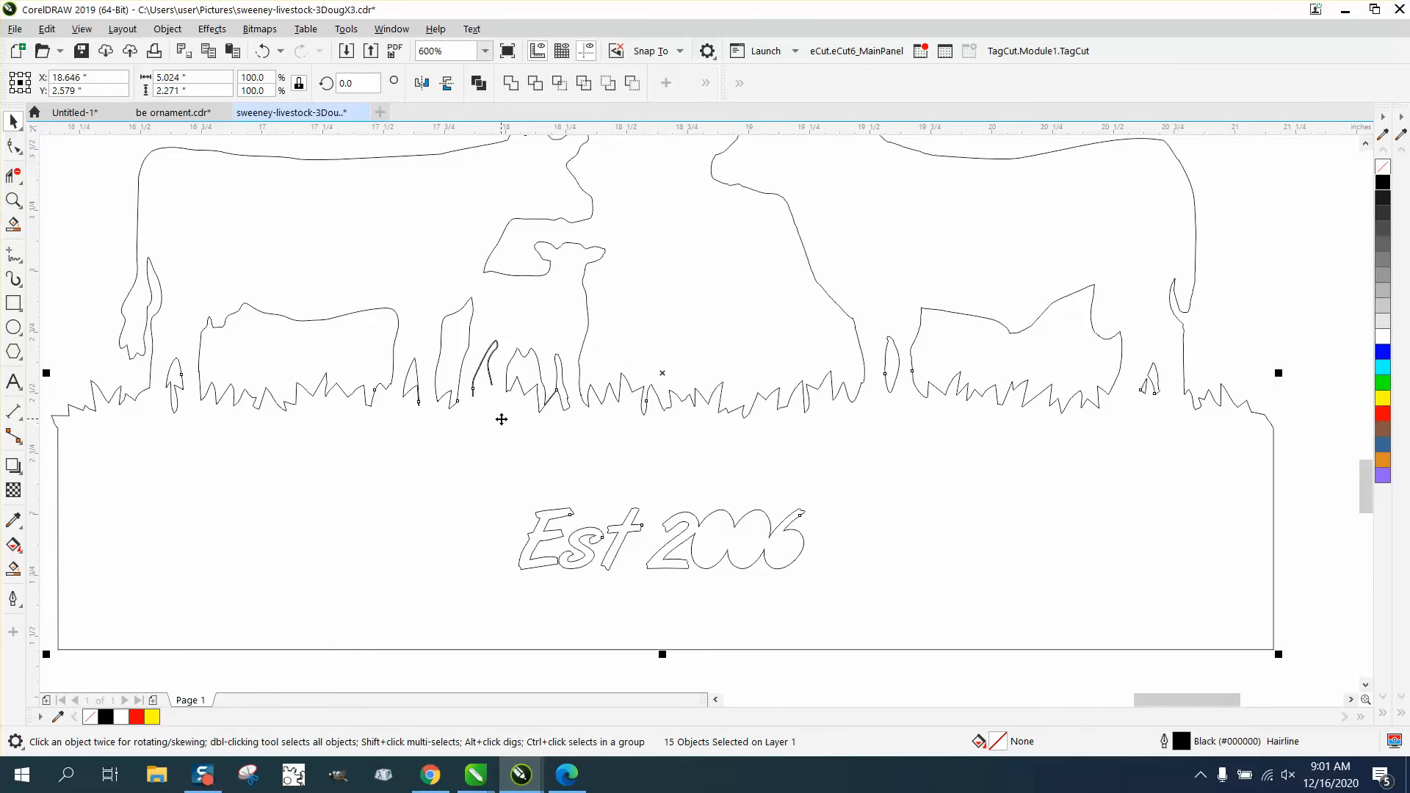
# Select only the thin, narrow curve at the calf's rear leg and color its outline red.
pyautogui.click(88, 289)
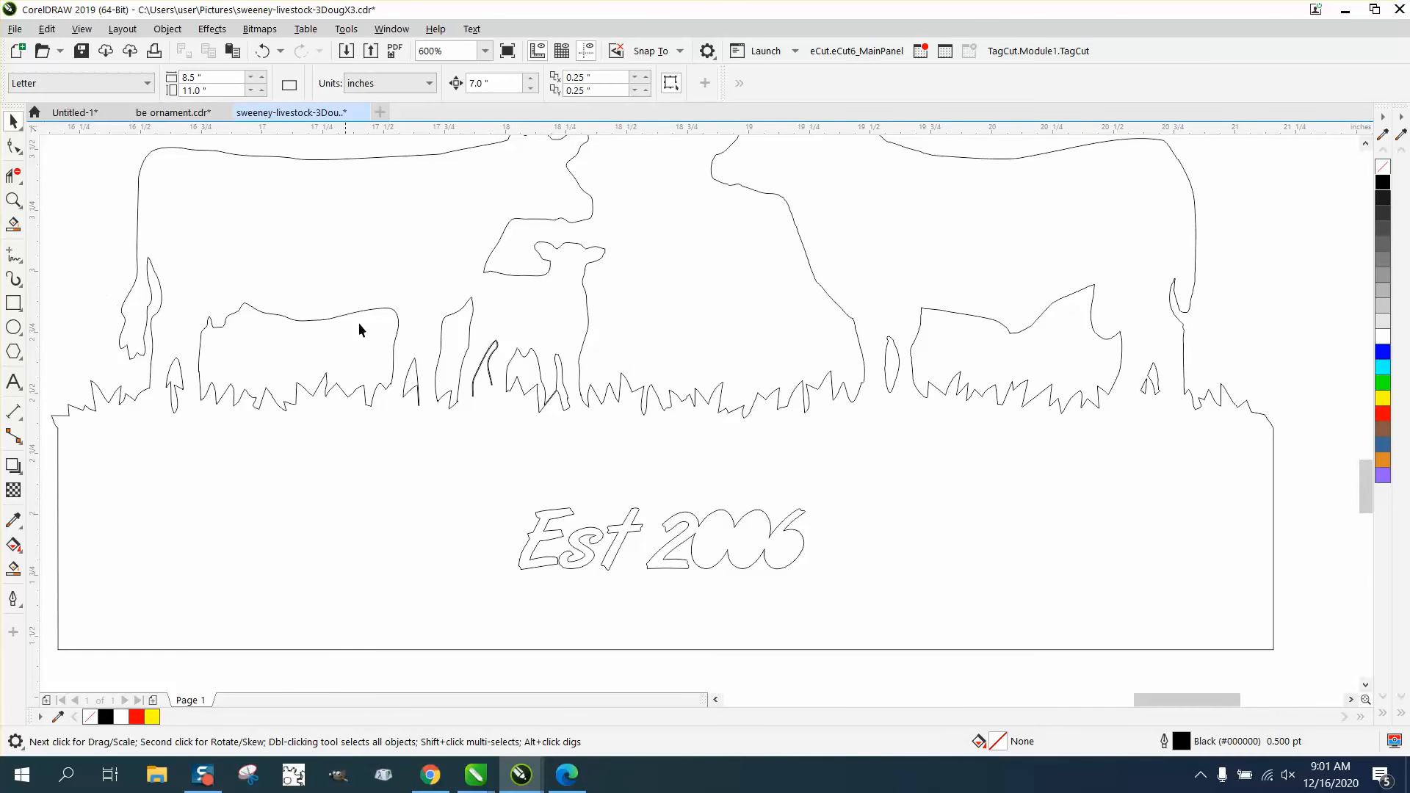
pyautogui.click(490, 362)
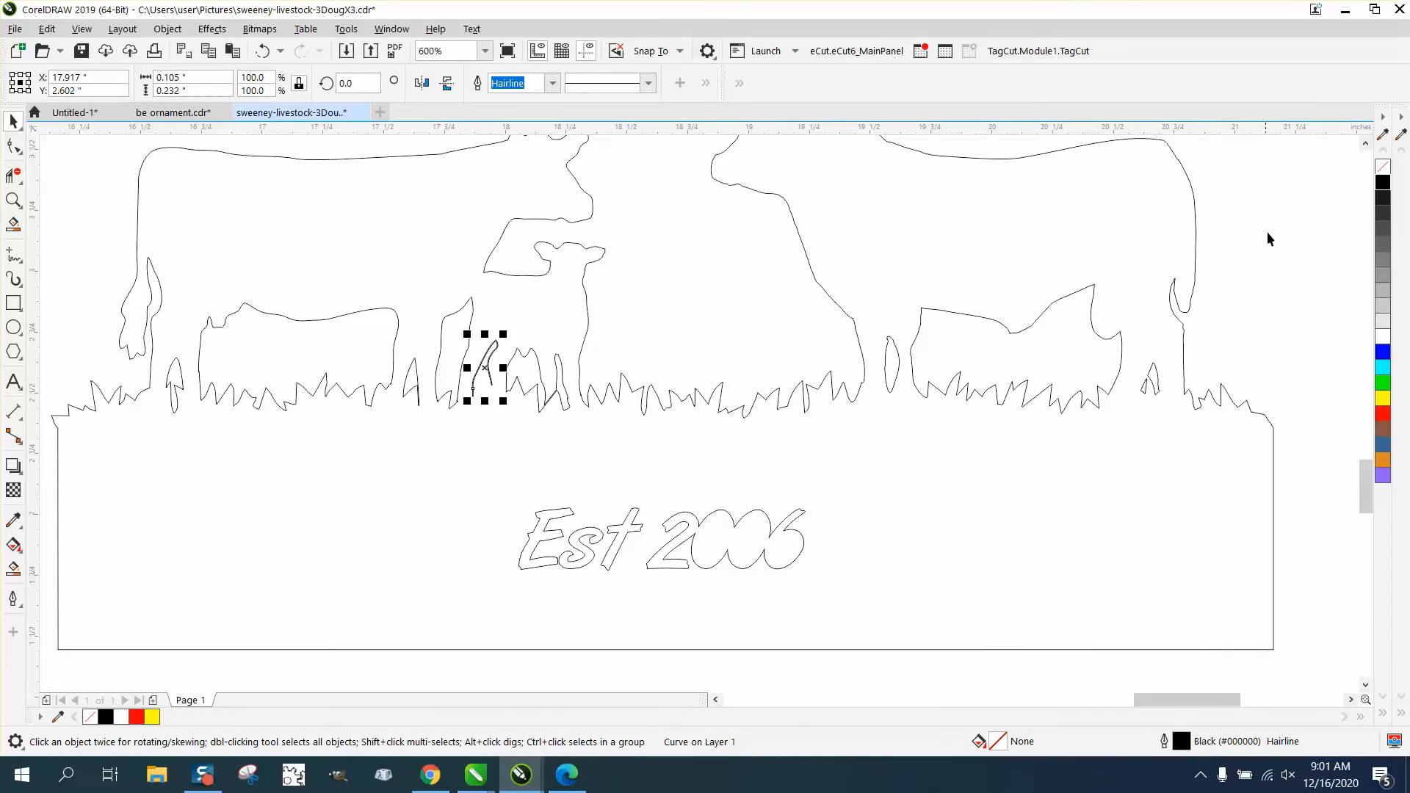
pyautogui.rightClick(1384, 420)
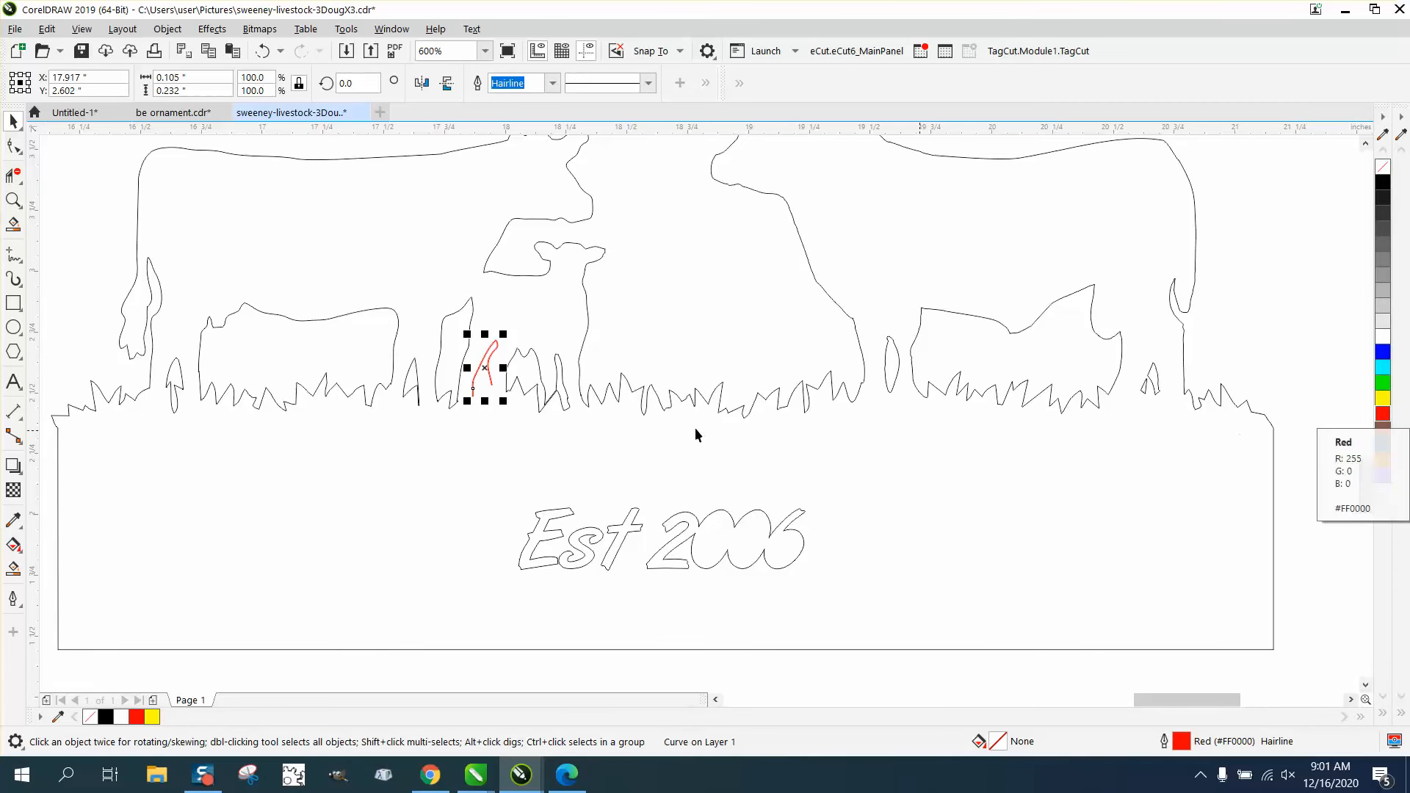
# Examine the red leg curve and the neighboring curve between the calf's legs by selecting each one.
pyautogui.click(14, 199)
pyautogui.moveTo(444, 336); pyautogui.dragTo(582, 411)
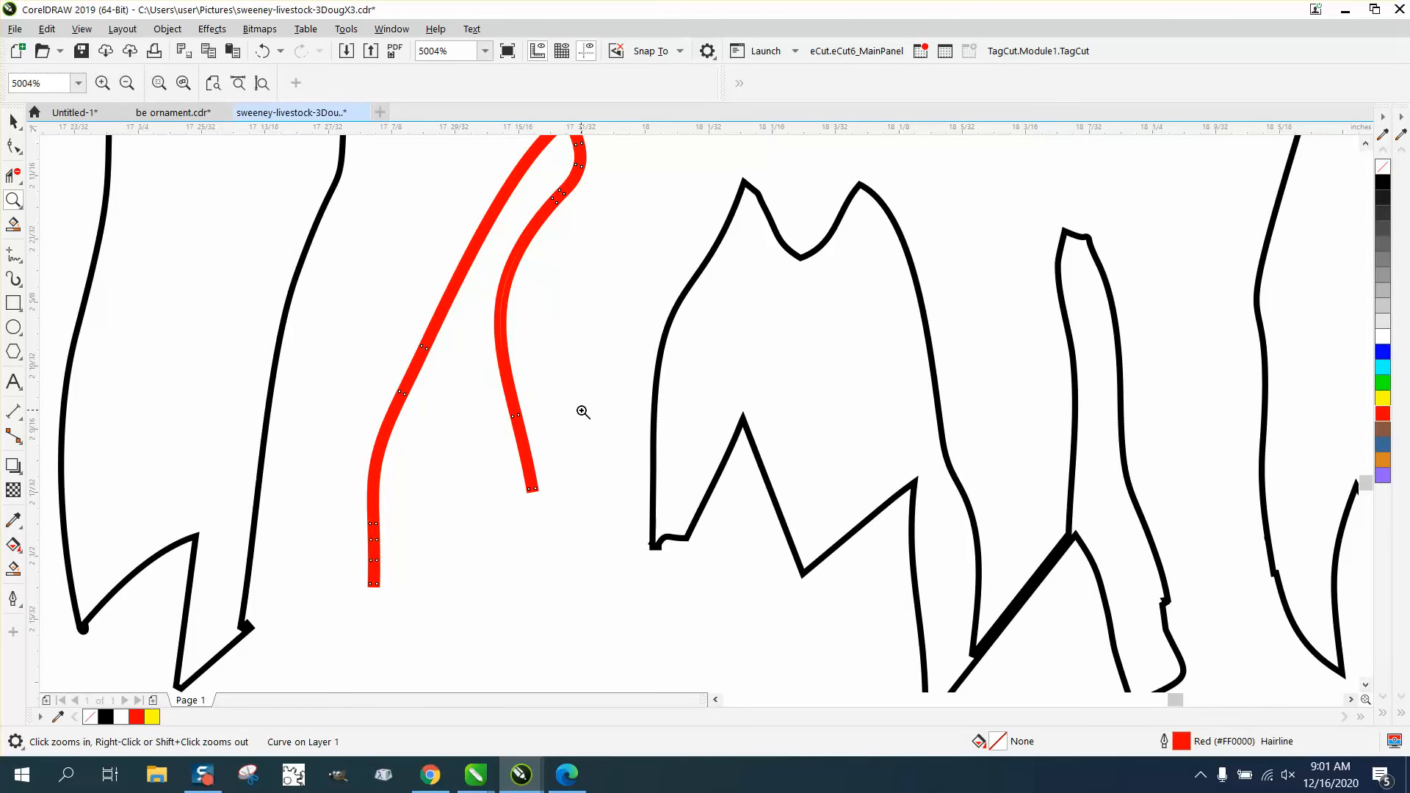
pyautogui.click(14, 121)
pyautogui.click(673, 314)
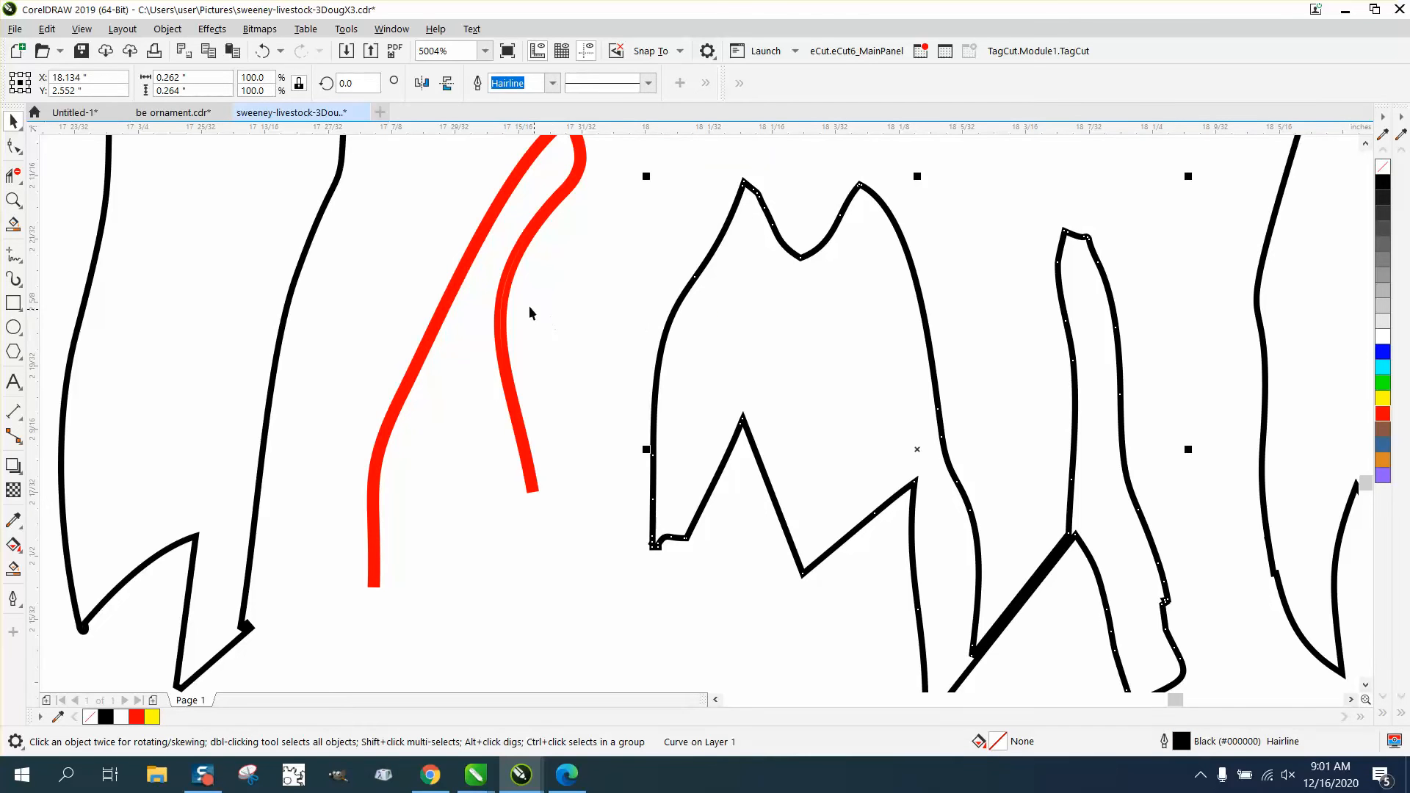
pyautogui.click(506, 288)
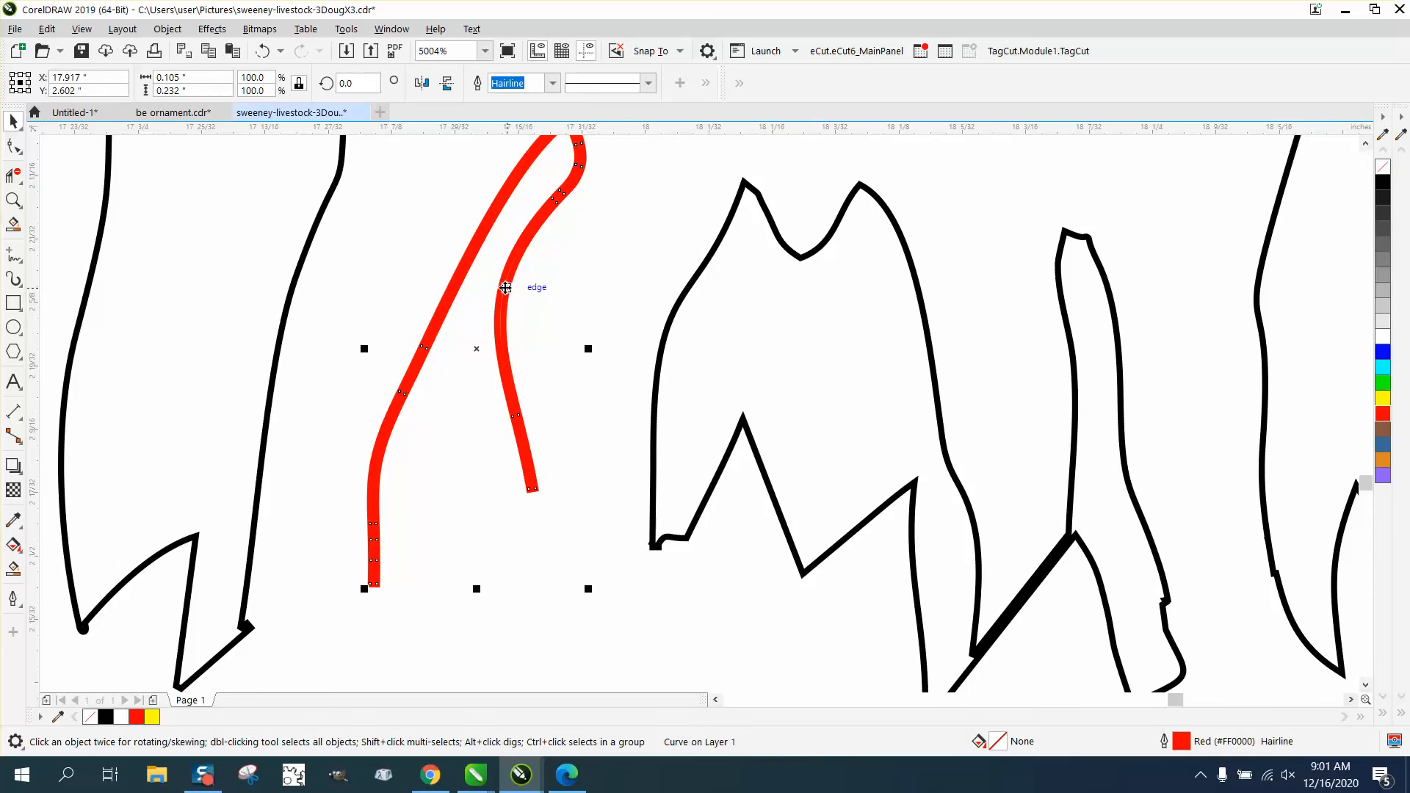
pyautogui.scroll(-2, 506, 288)
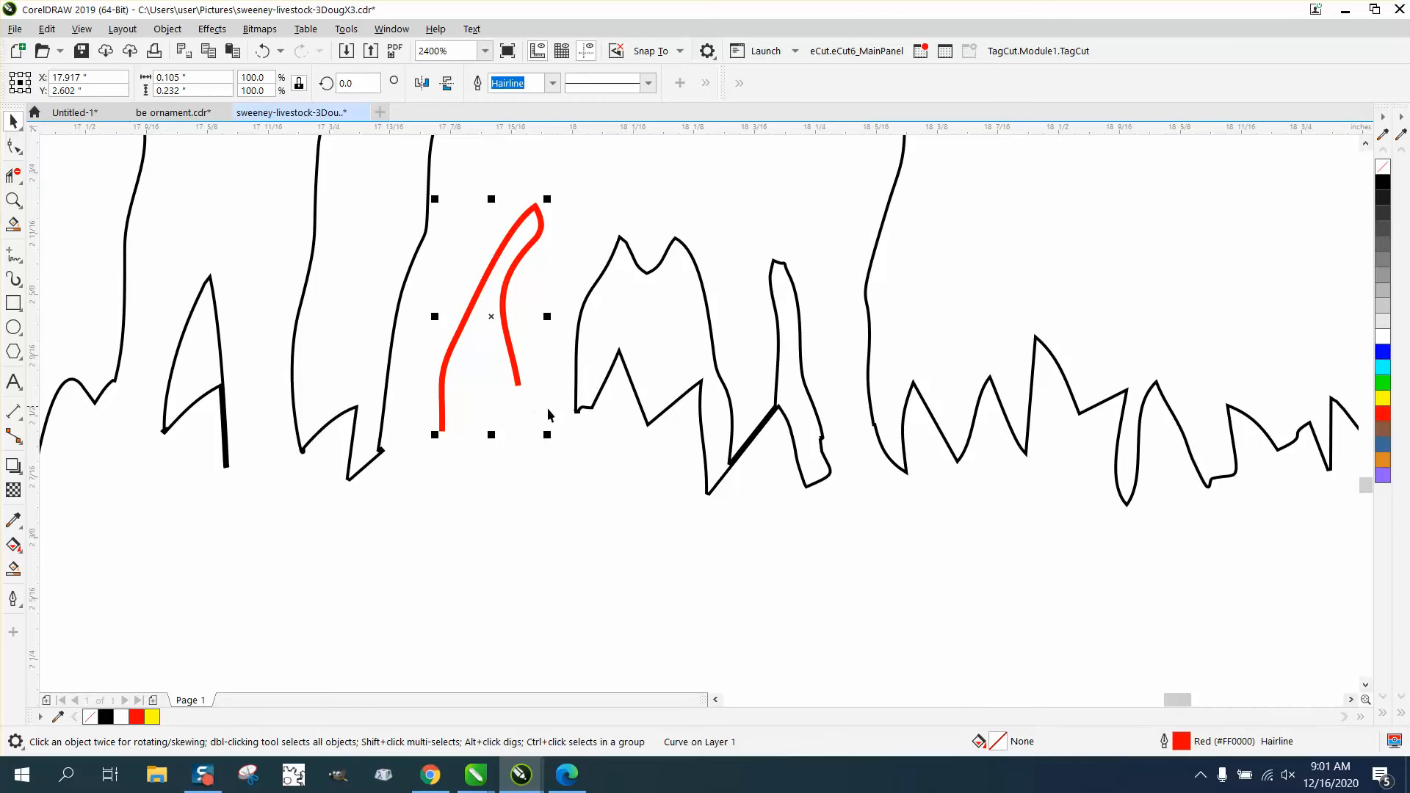
pyautogui.click(764, 429)
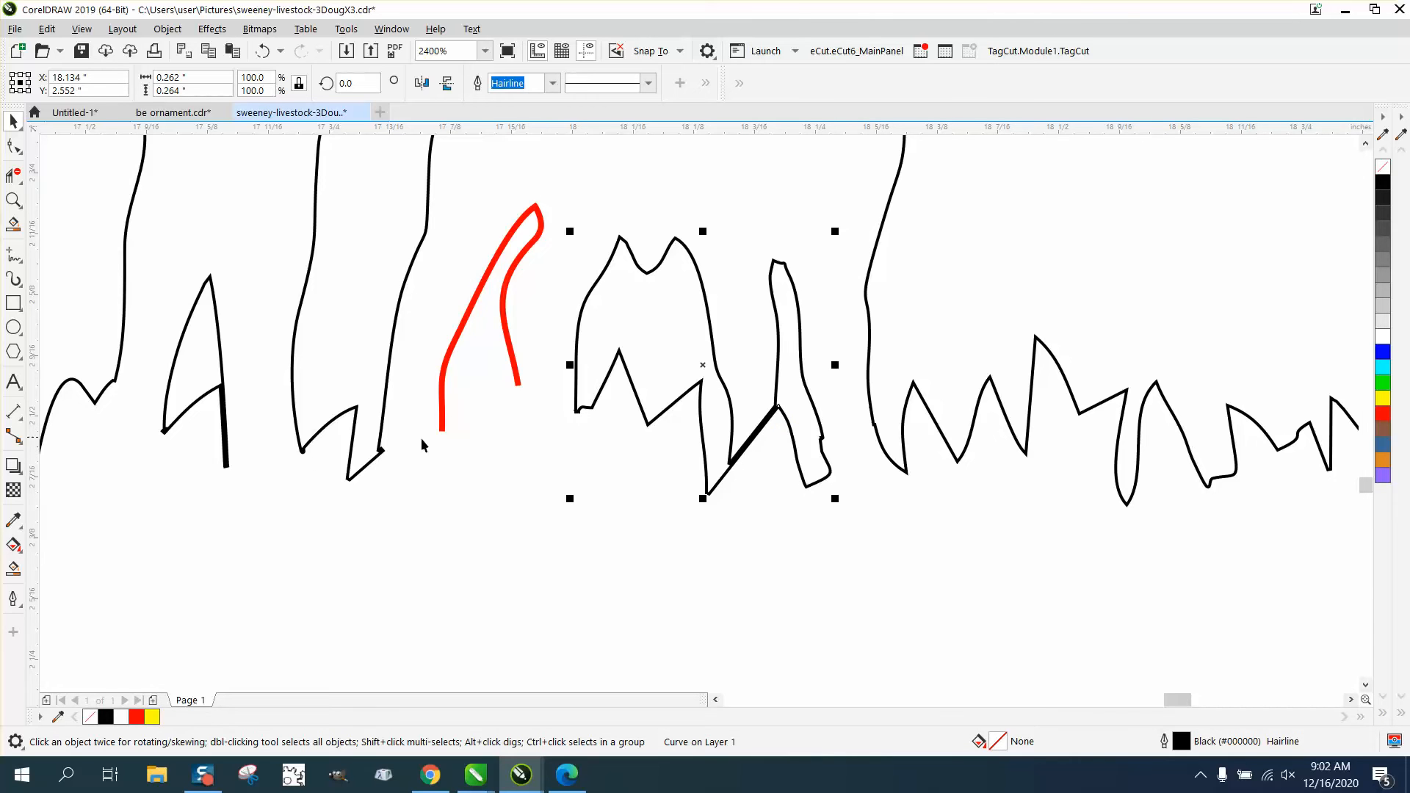
# Select the red leg curve and move it clear of the silhouettes to X 24.917 in.
pyautogui.scroll(-2, 470, 473)
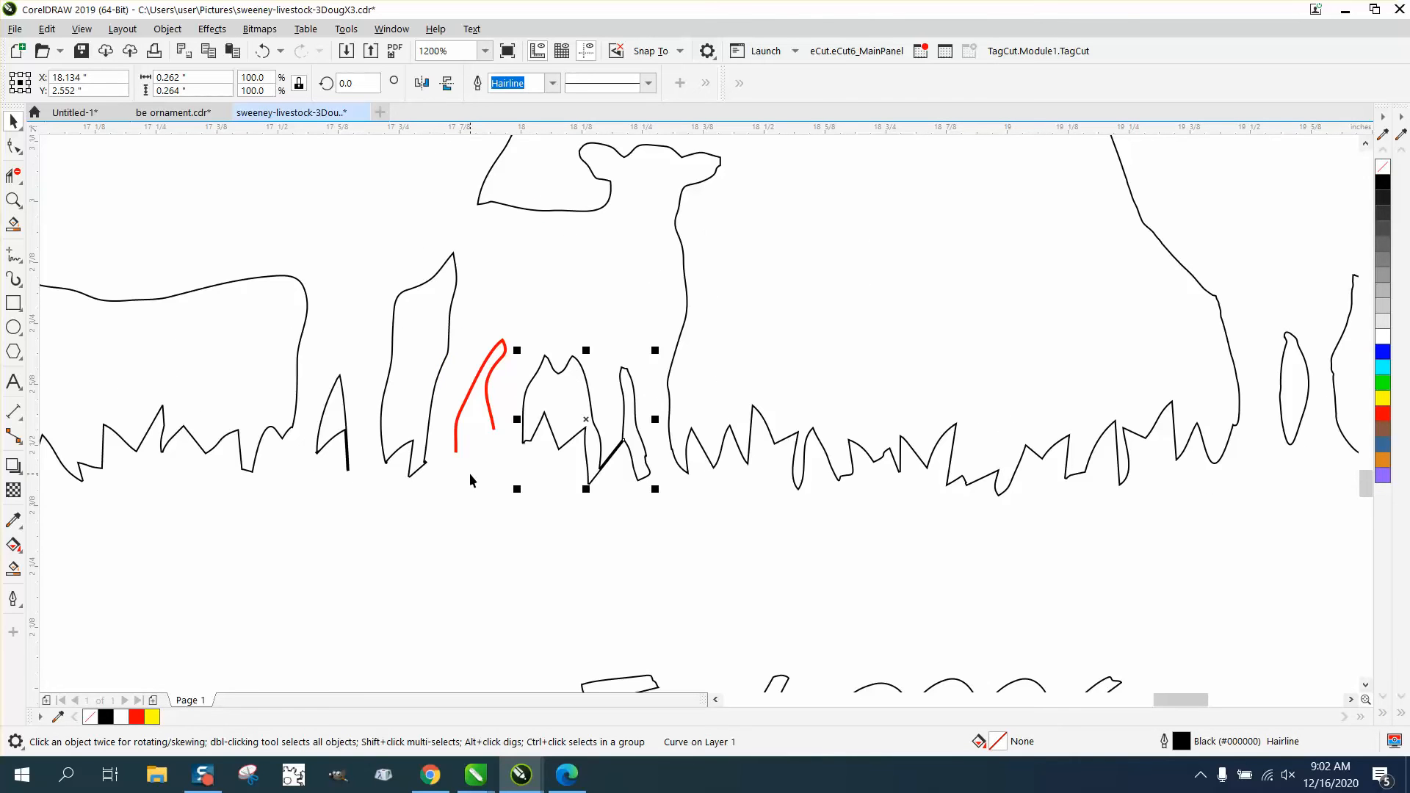
pyautogui.click(488, 395)
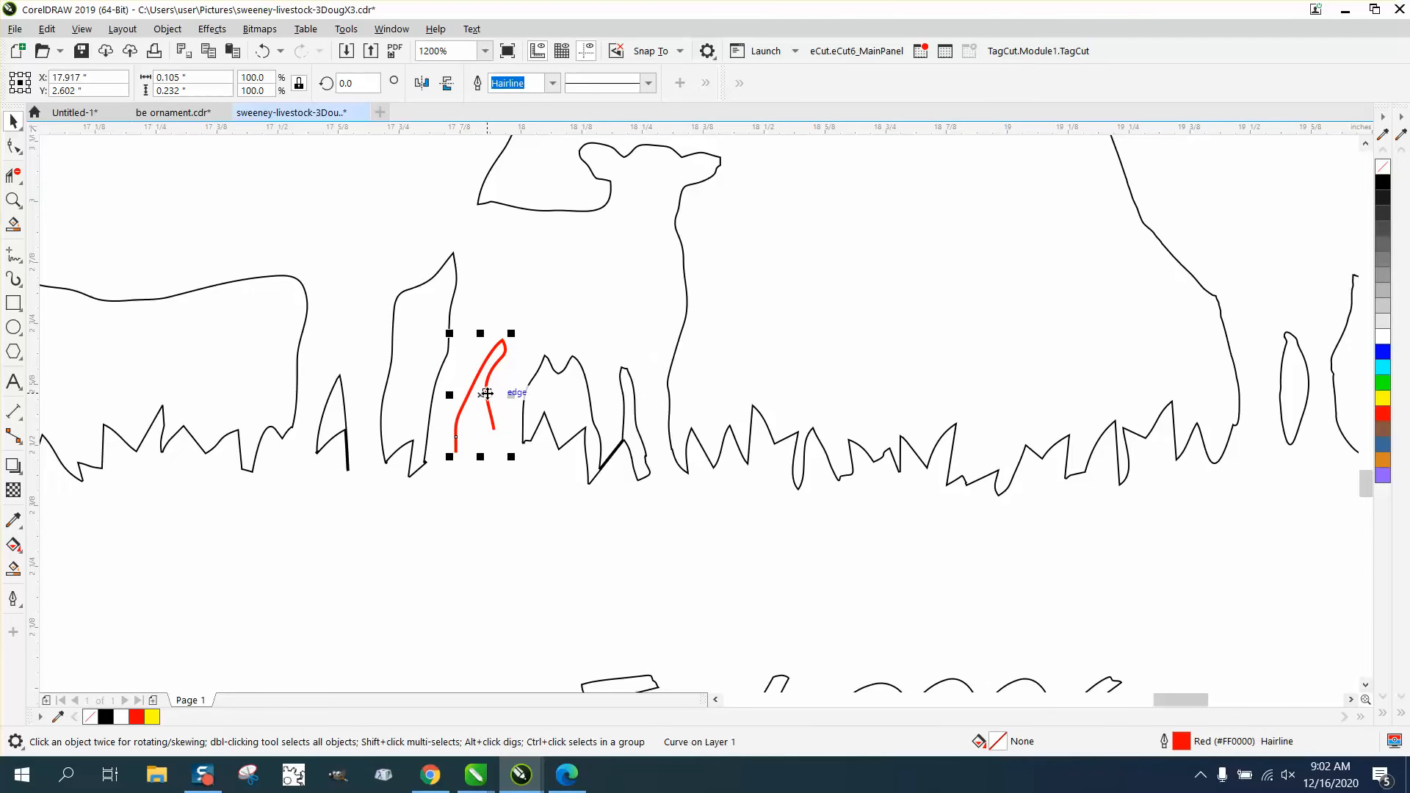
pyautogui.scroll(-2, 488, 393)
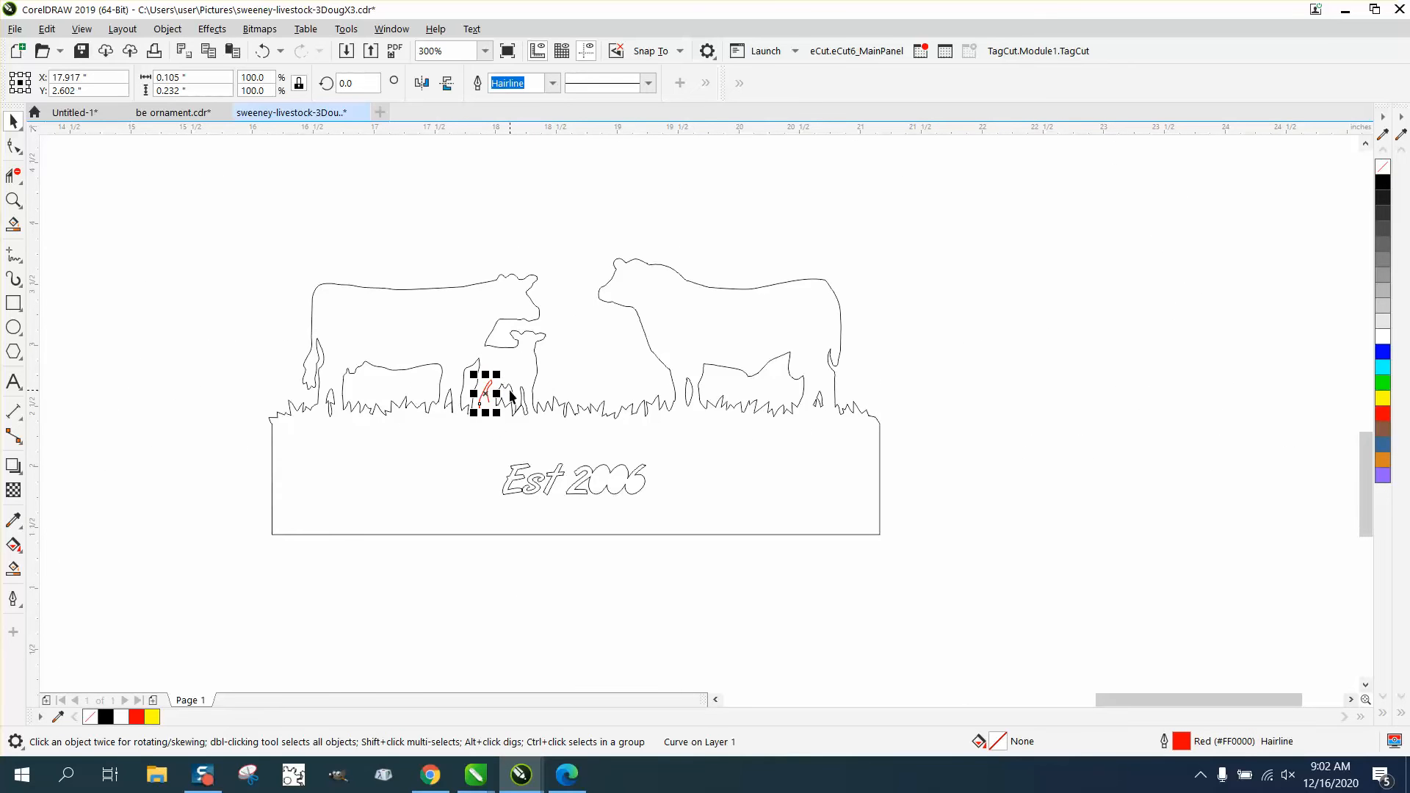
pyautogui.hotkey('ctrl', 'z')
pyautogui.scroll(-1, 510, 395)
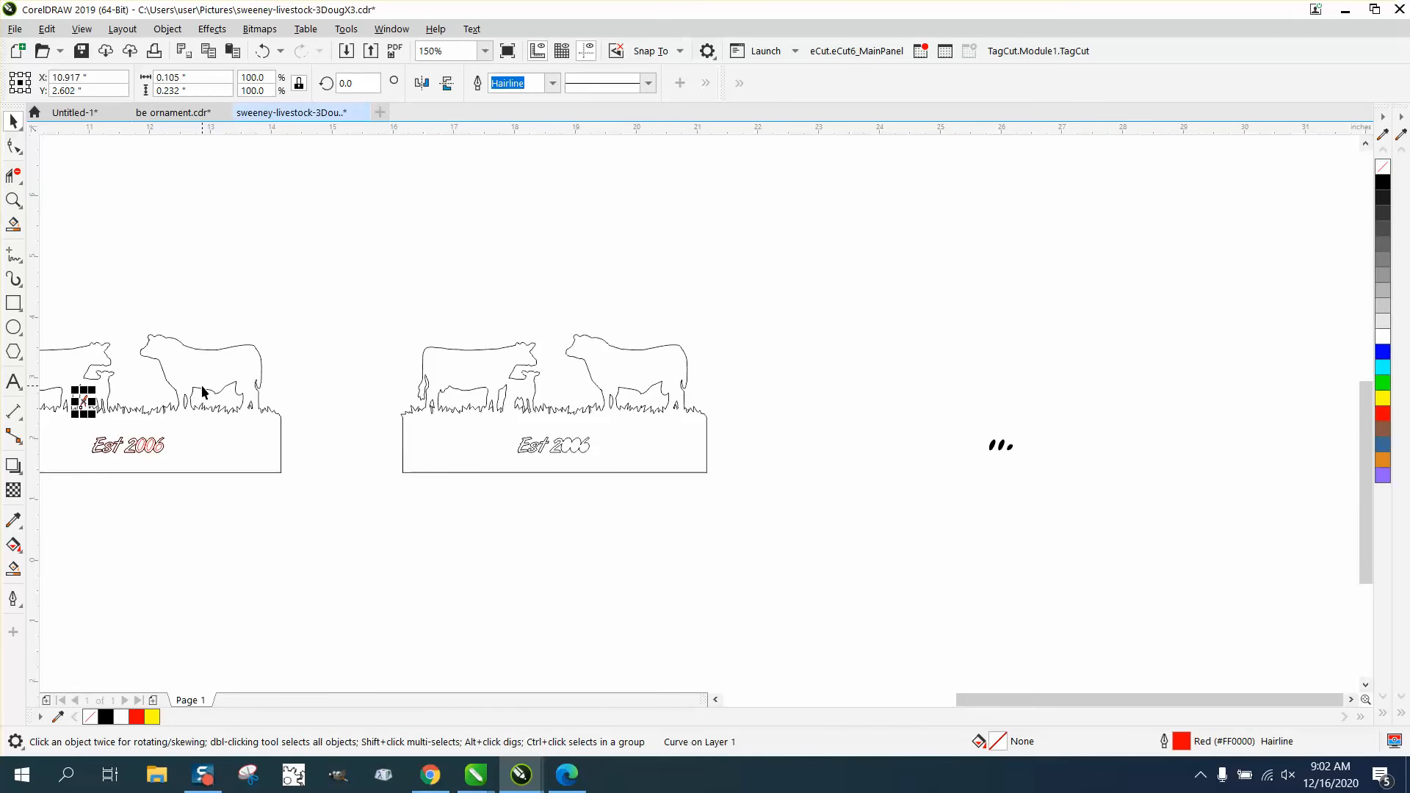
pyautogui.hotkey('ctrl', 'r')
pyautogui.hotkey('ctrl', 'r')
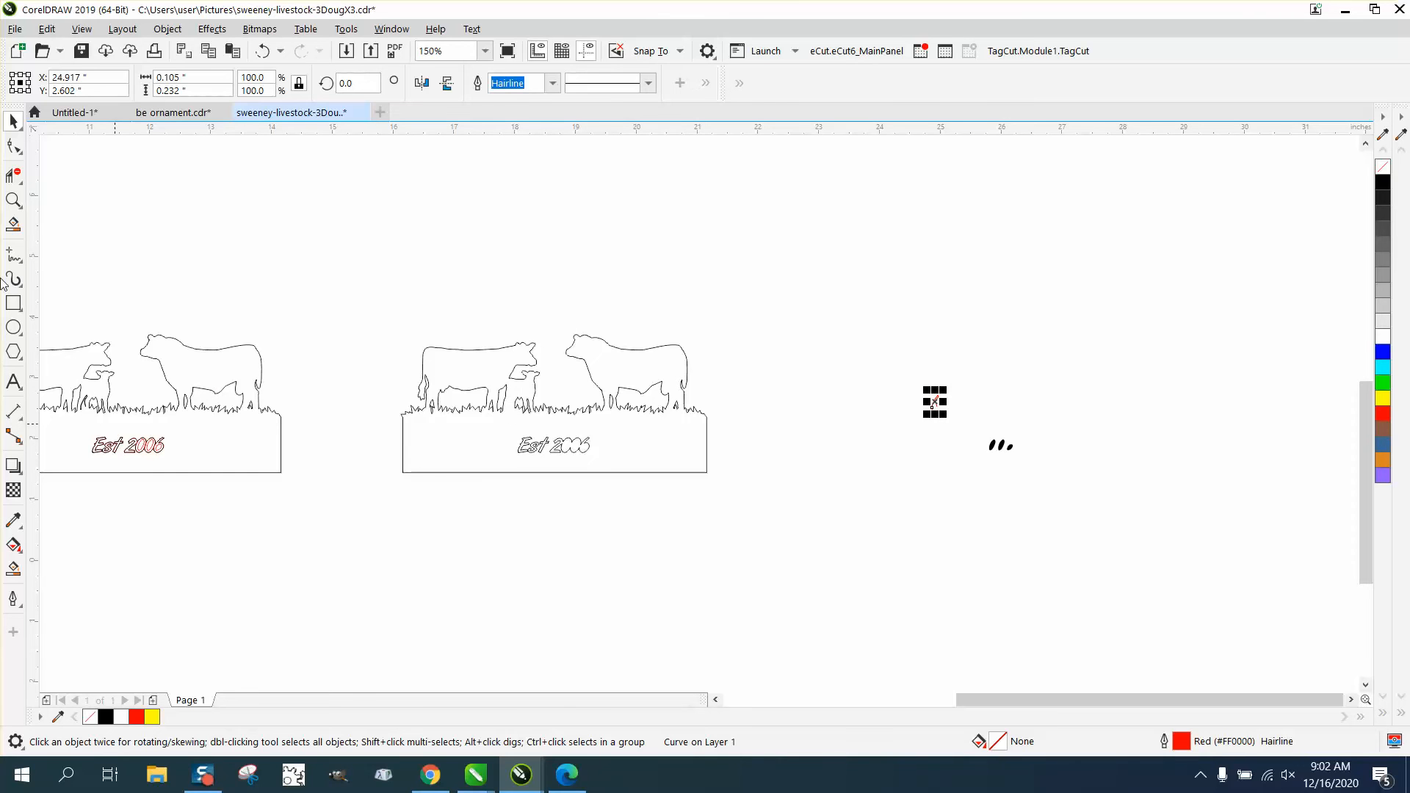
pyautogui.click(13, 200)
pyautogui.moveTo(922, 389); pyautogui.dragTo(975, 431)
pyautogui.click(13, 121)
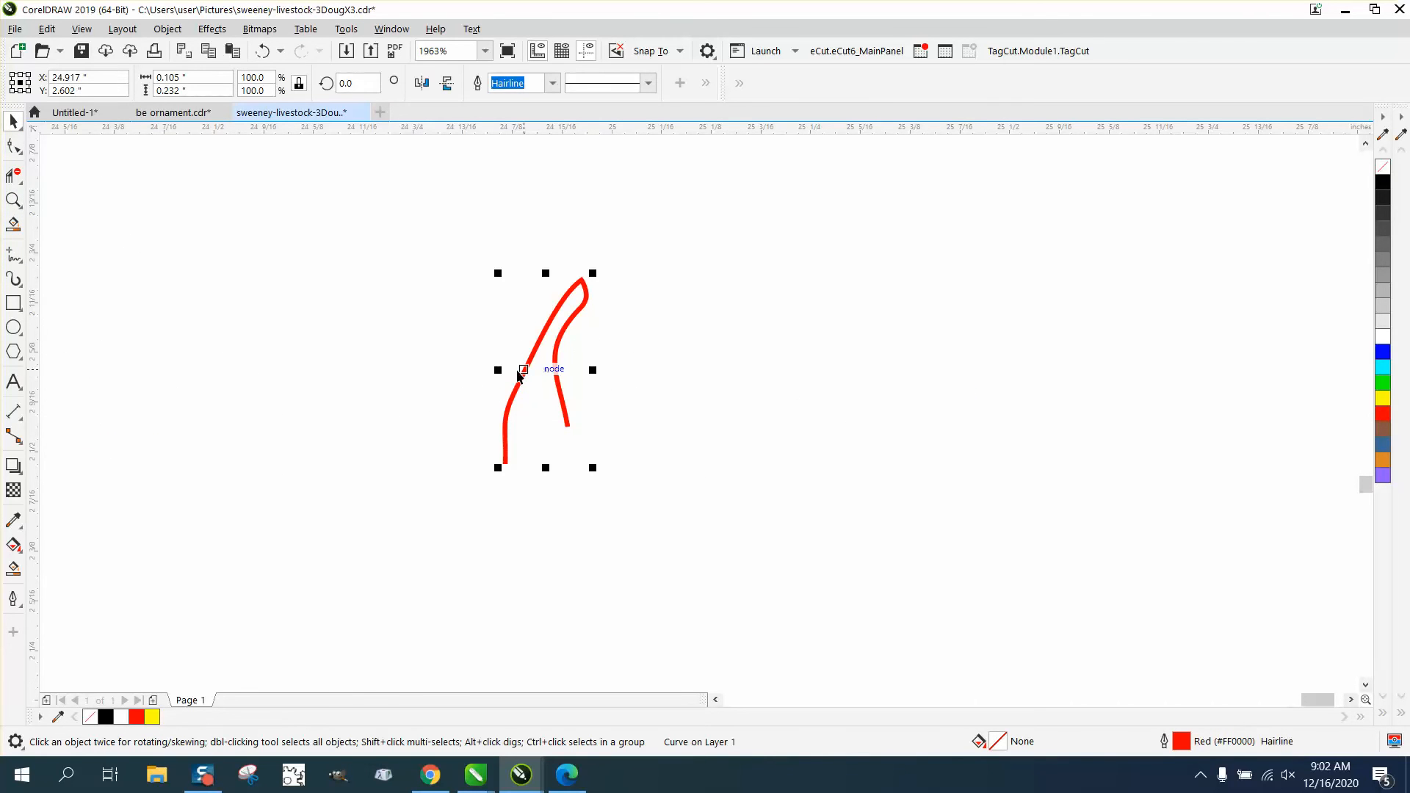
# Check the red curve's fill against a temporary yellow rectangle placed behind it, and remove the rectangle.
pyautogui.click(13, 302)
pyautogui.moveTo(444, 257); pyautogui.dragTo(667, 478)
pyautogui.click(1383, 397)
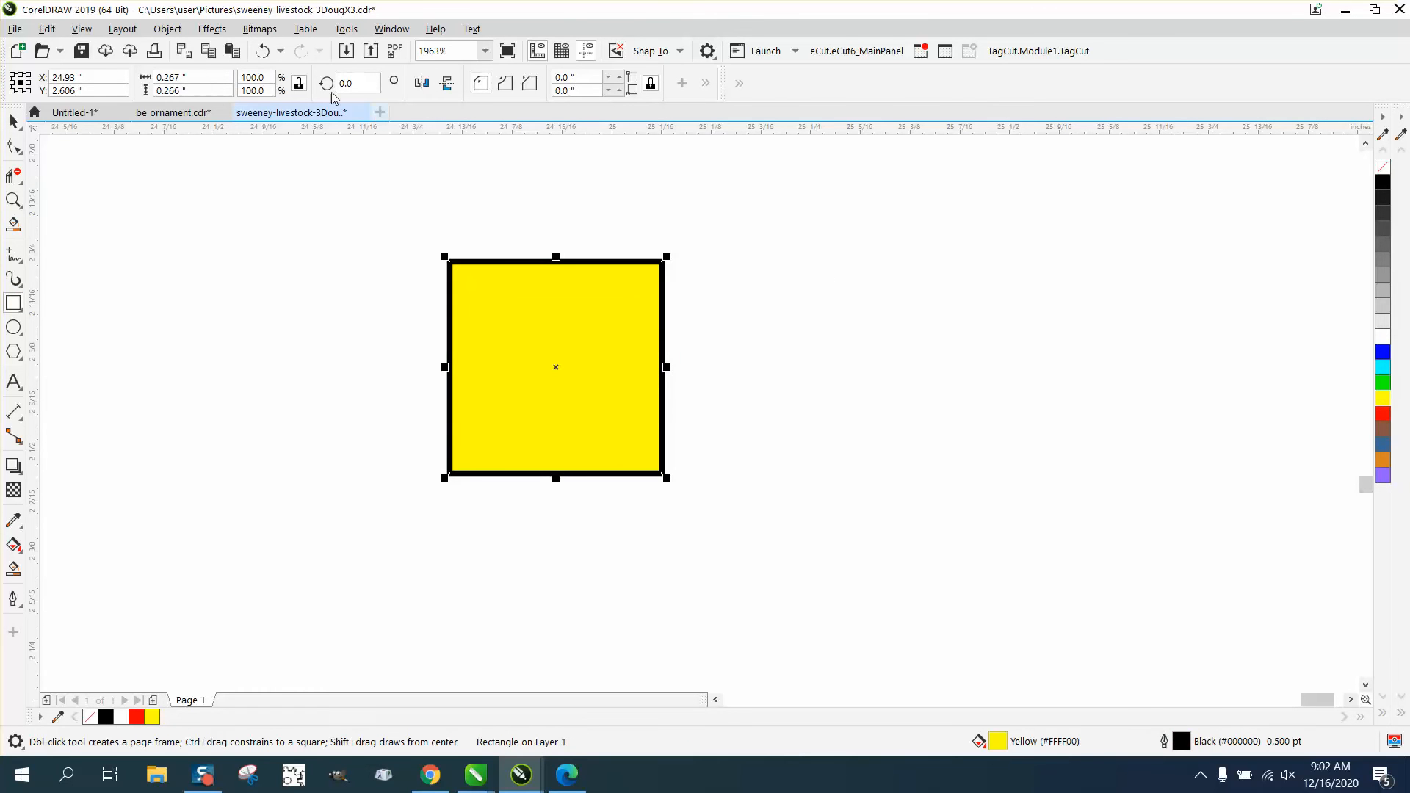
pyautogui.click(168, 29)
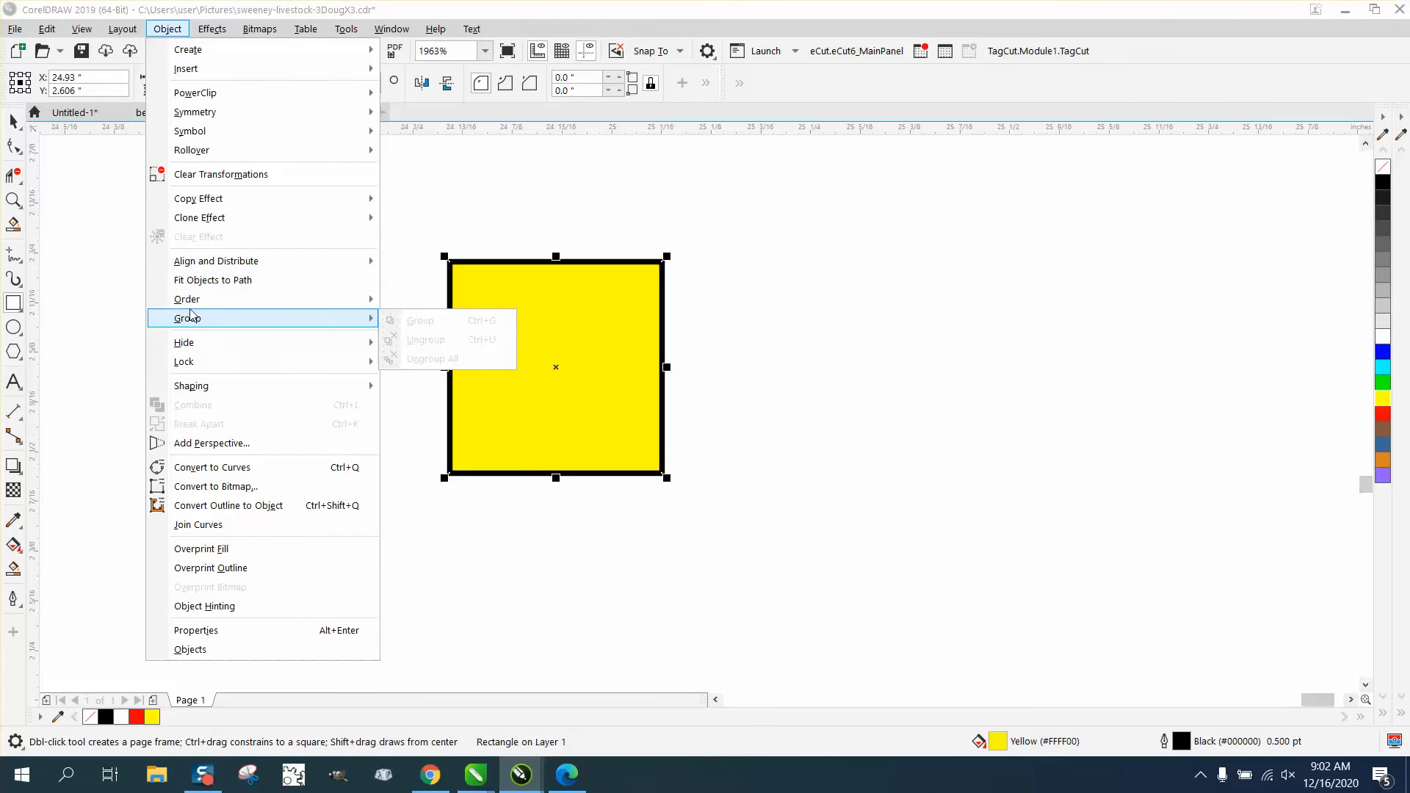
pyautogui.moveTo(193, 304)
pyautogui.click(413, 323)
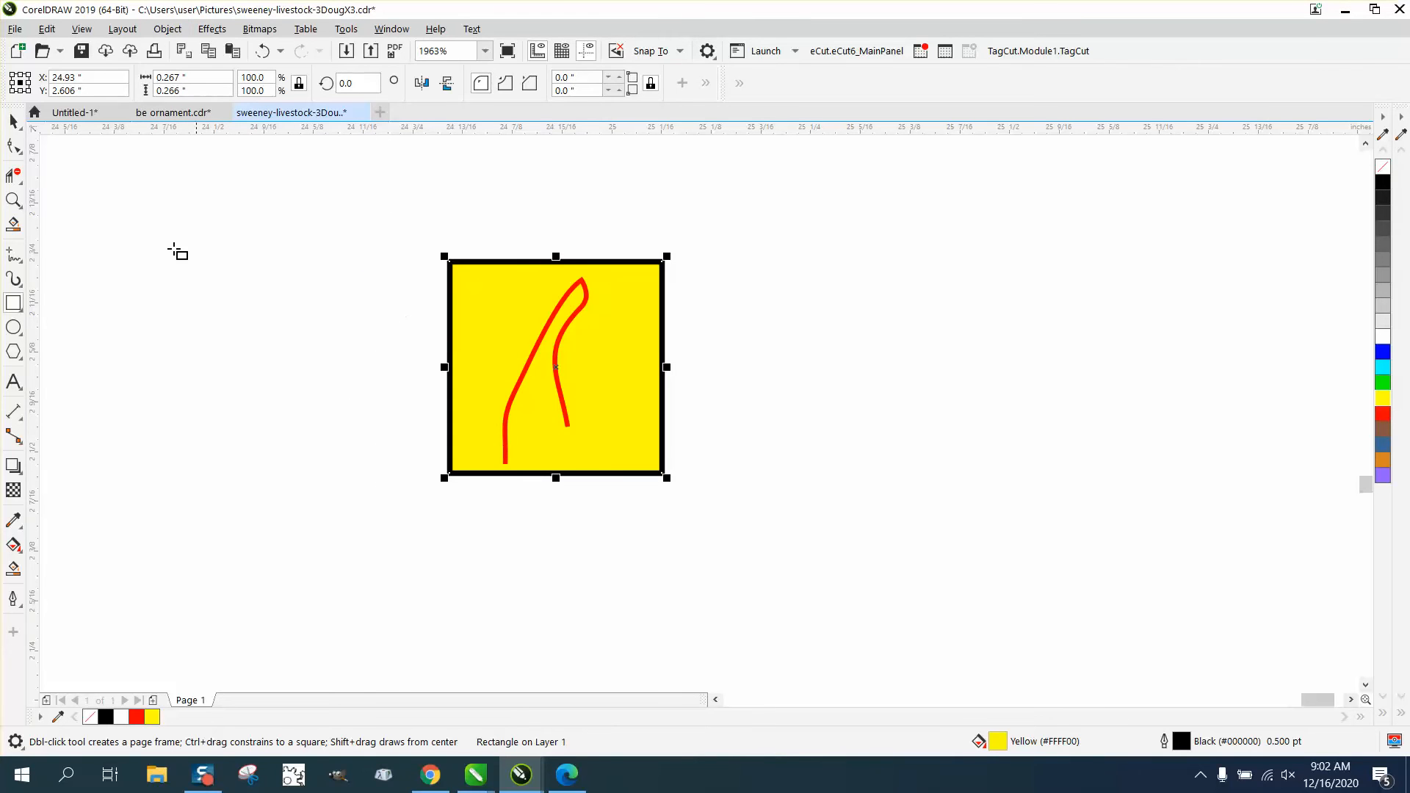
pyautogui.click(15, 126)
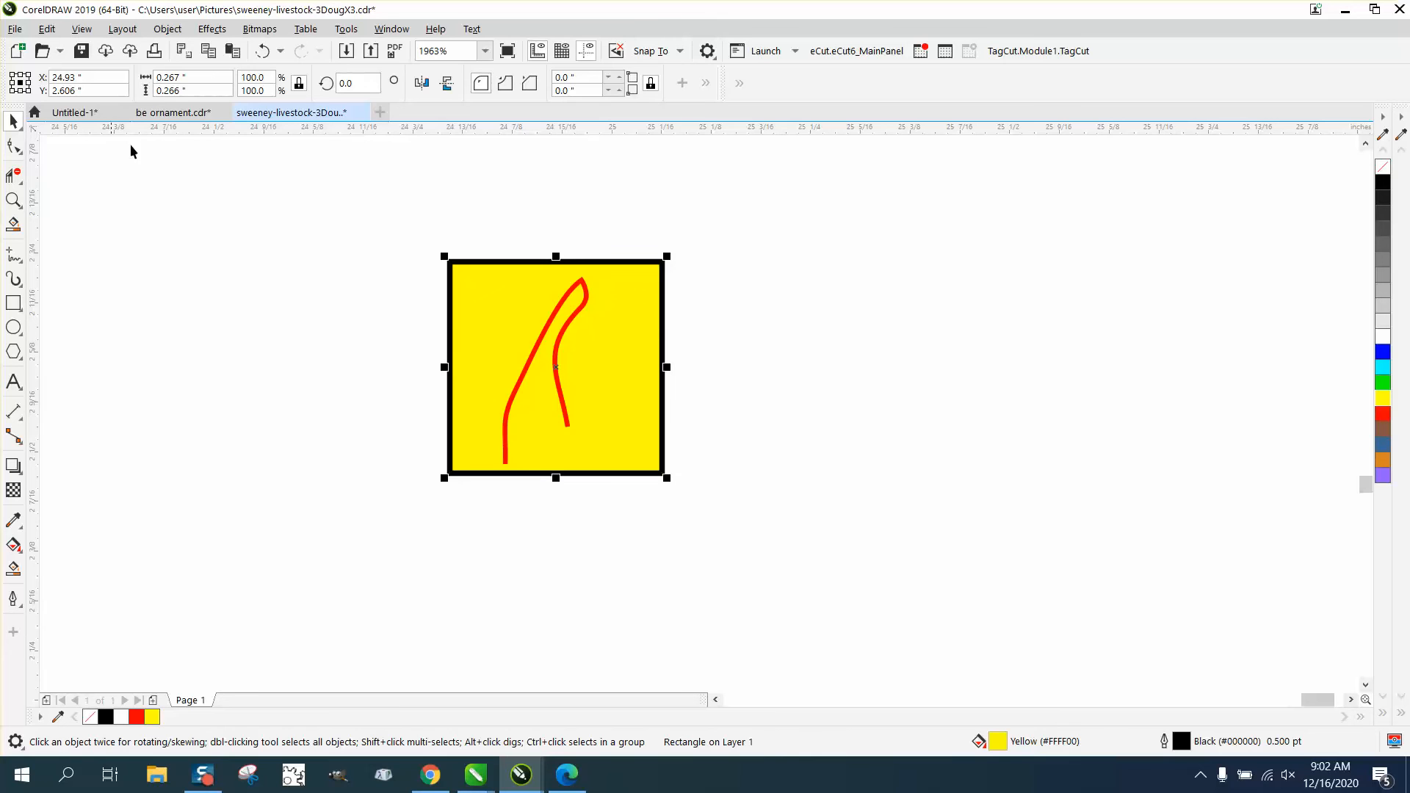
pyautogui.press('Delete')
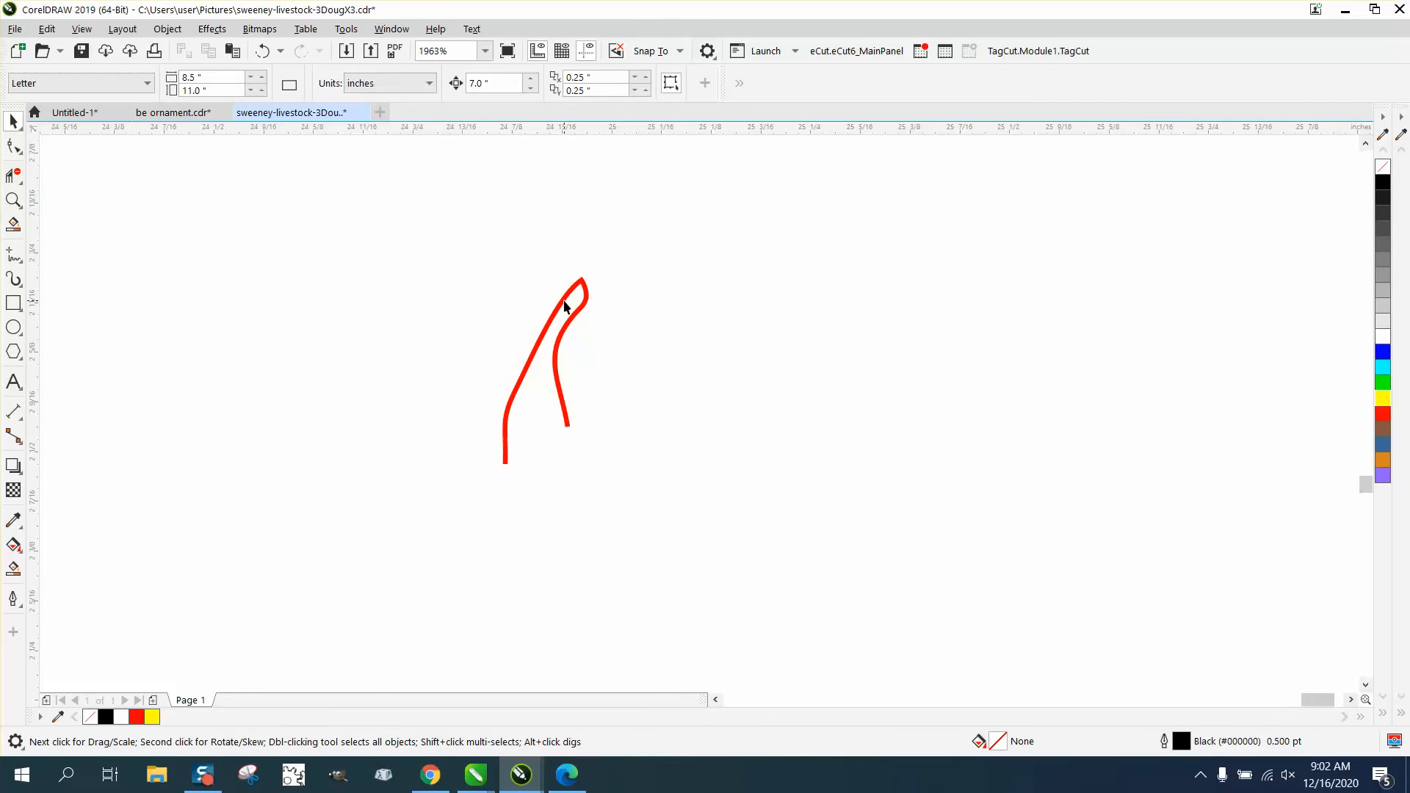
# Show the red leg curve in wireframe view and examine its contours and open-looking ends up close.
pyautogui.click(566, 307)
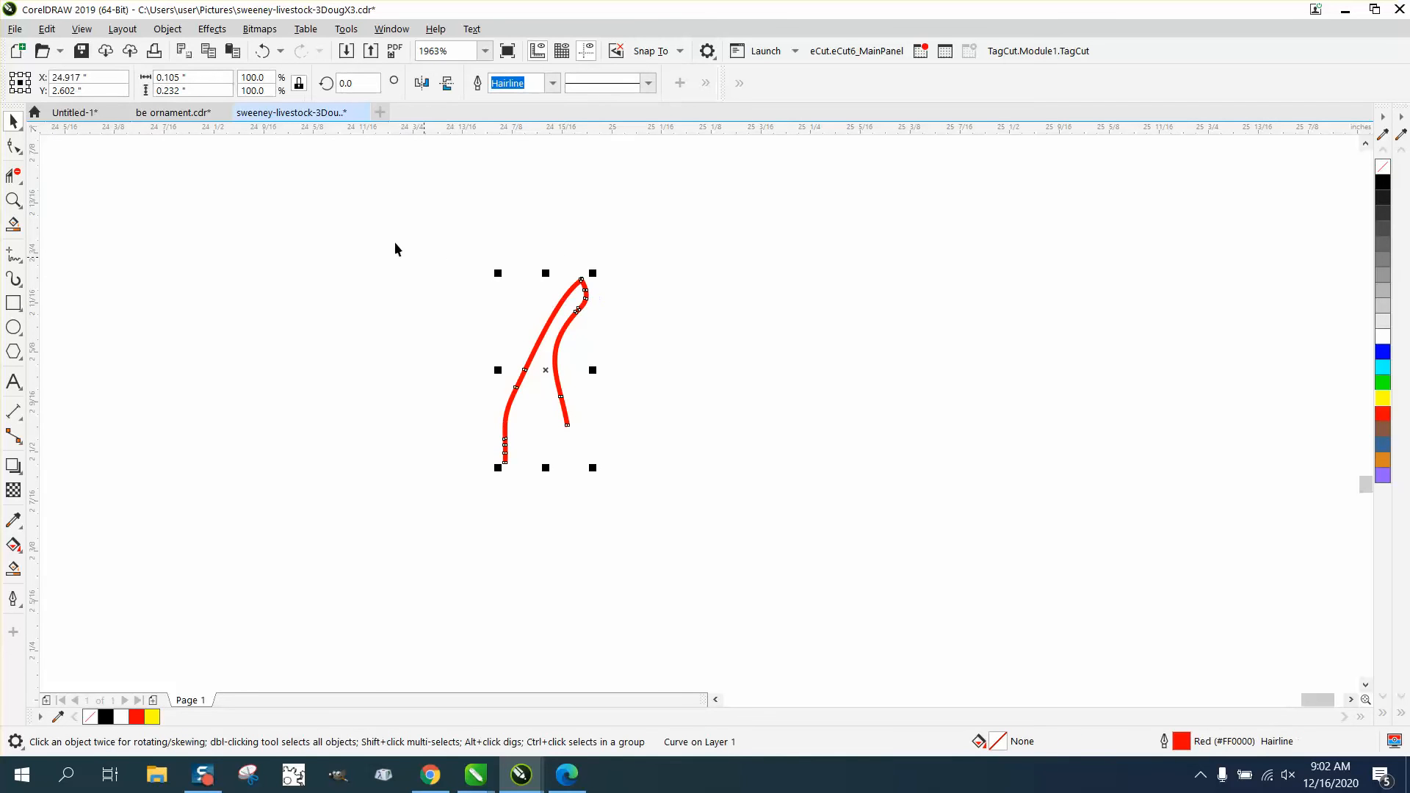
pyautogui.click(83, 29)
pyautogui.click(111, 49)
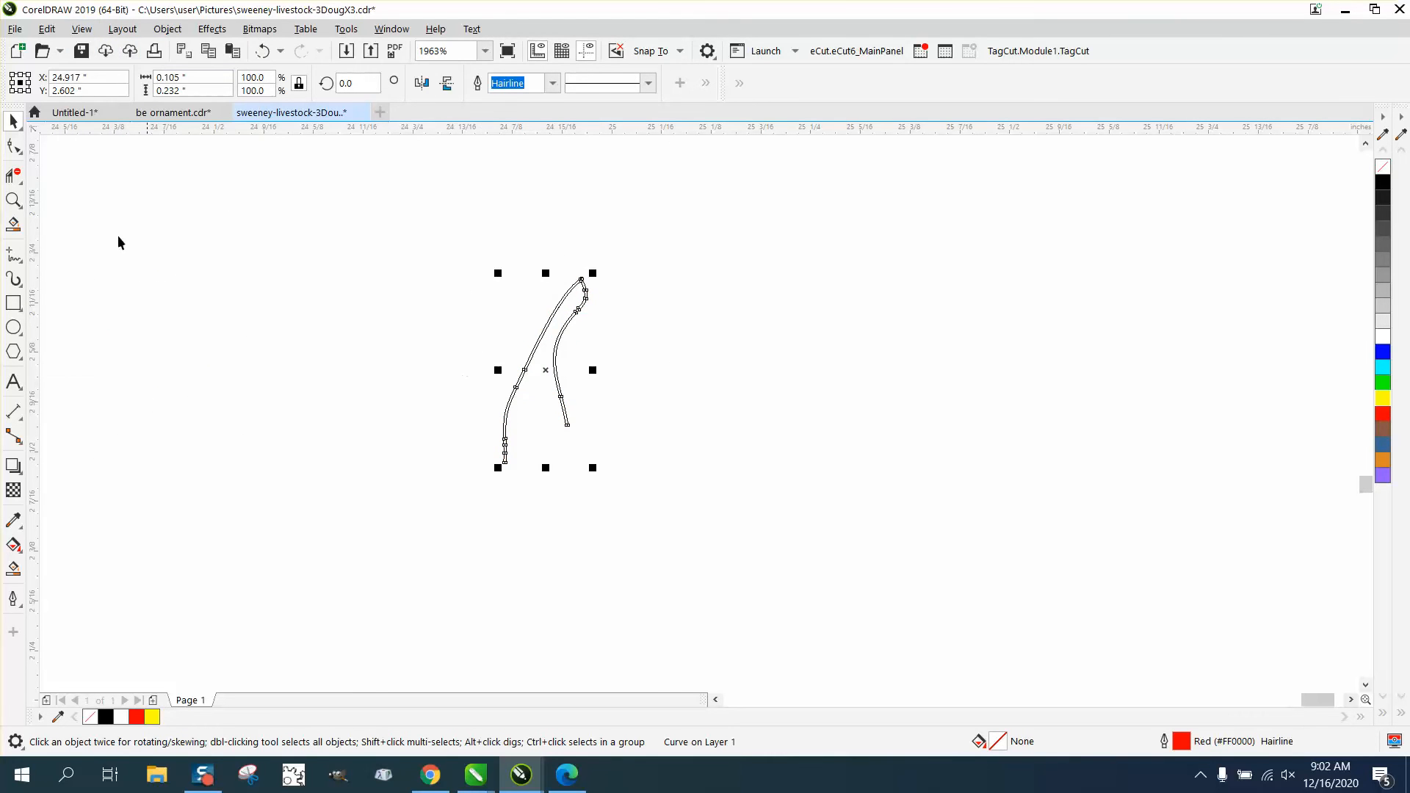
pyautogui.click(13, 200)
pyautogui.moveTo(415, 231); pyautogui.dragTo(746, 494)
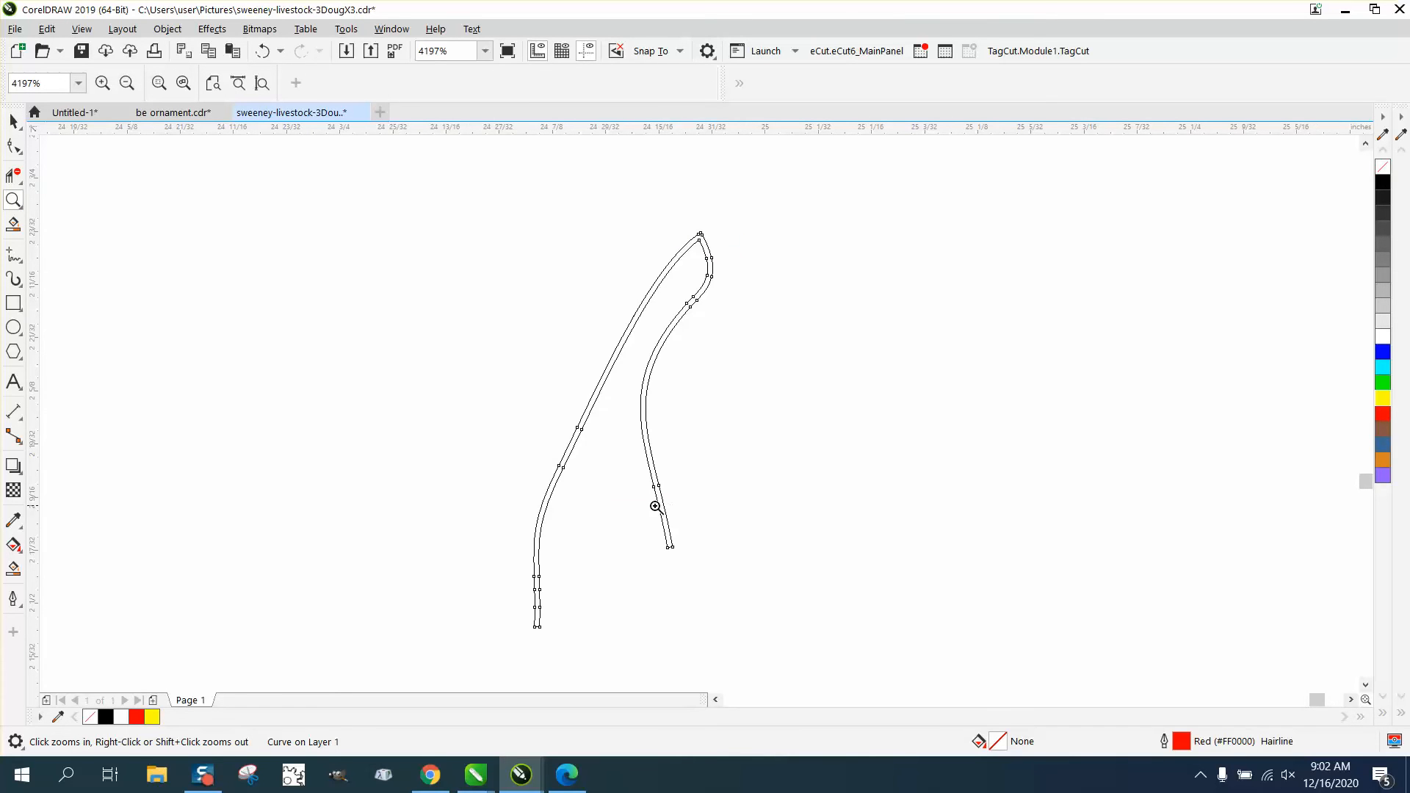
pyautogui.rightClick(570, 478)
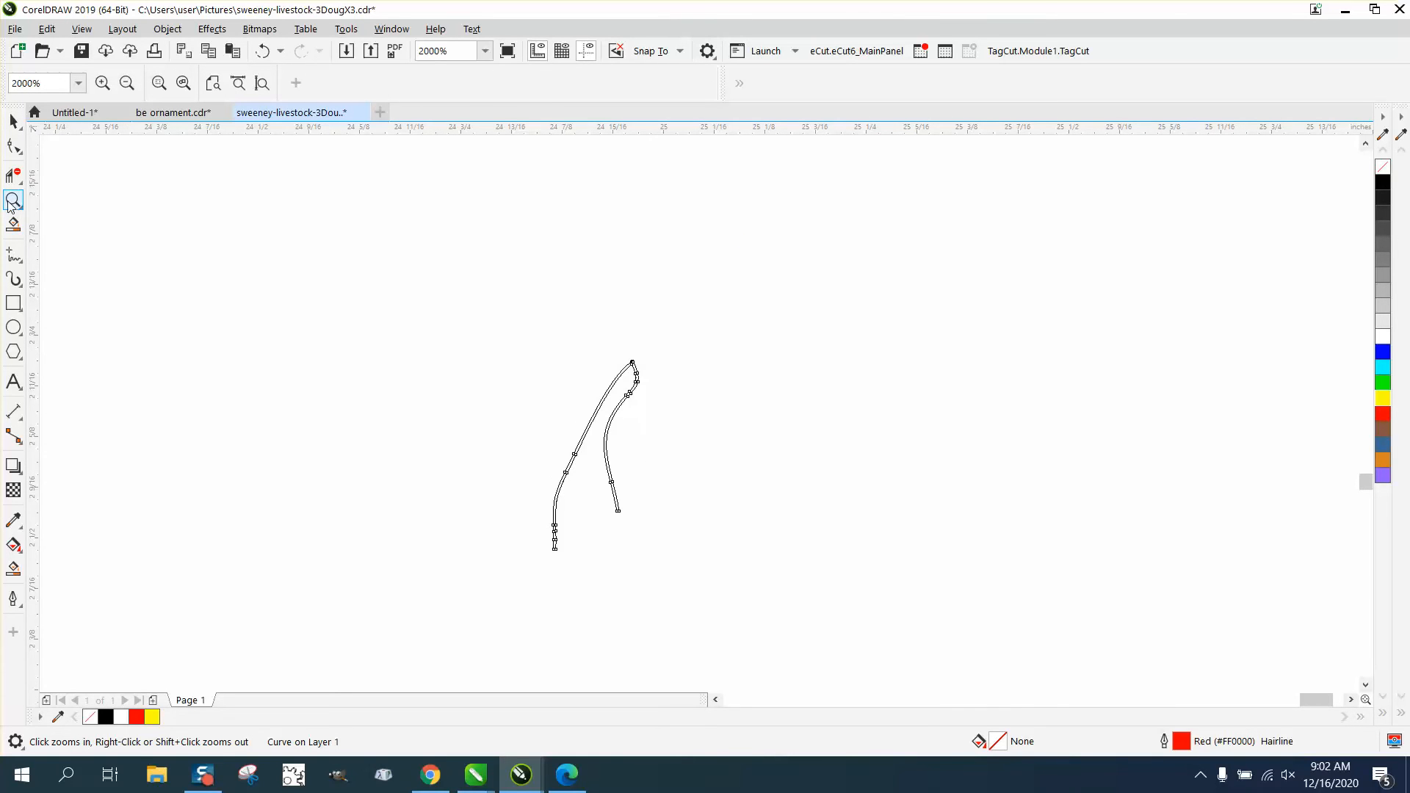
pyautogui.moveTo(487, 326); pyautogui.dragTo(812, 584)
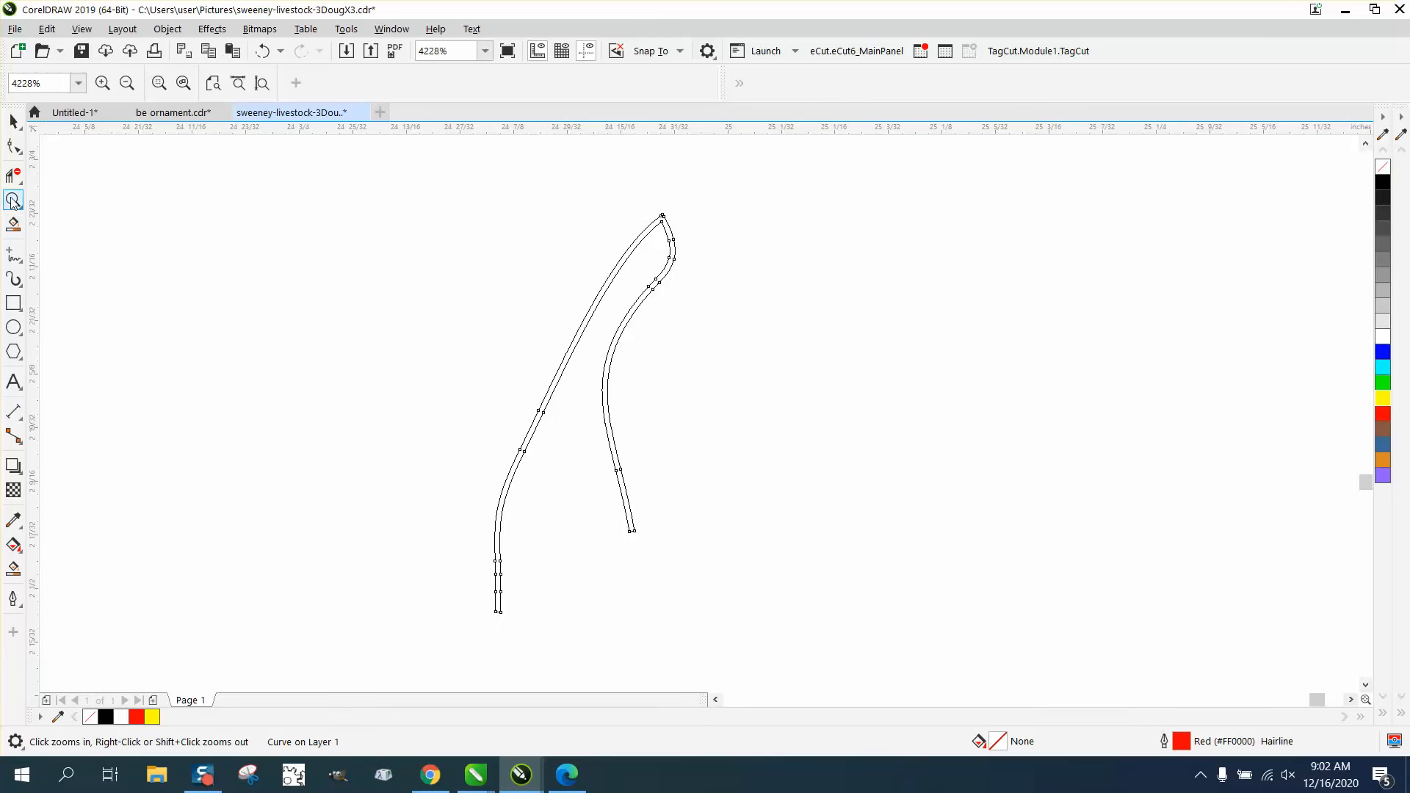
# Trace along the narrow leg contour with a single freehand line about 0.102 by 0.224 in and give it a red outline and fill.
pyautogui.click(26, 270)
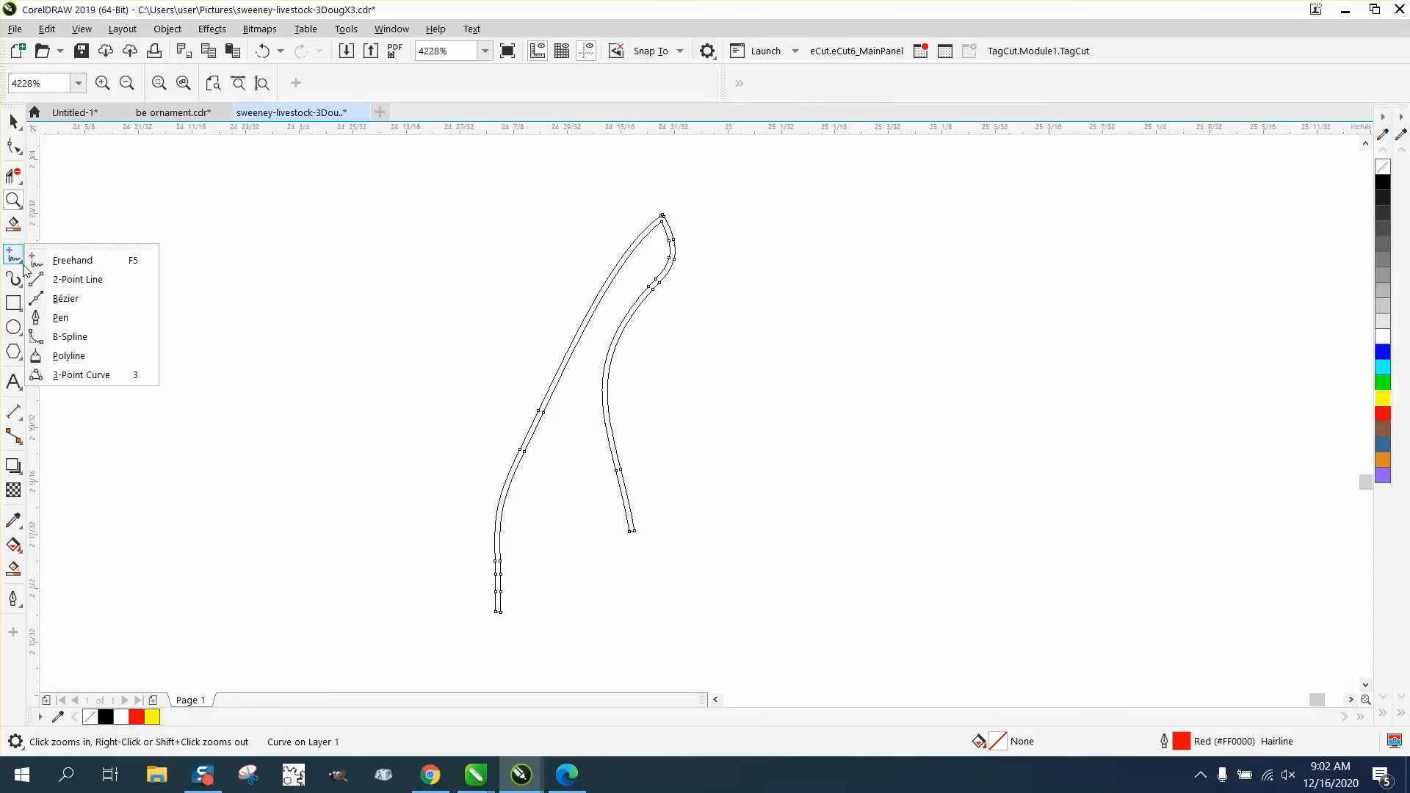
pyautogui.click(71, 259)
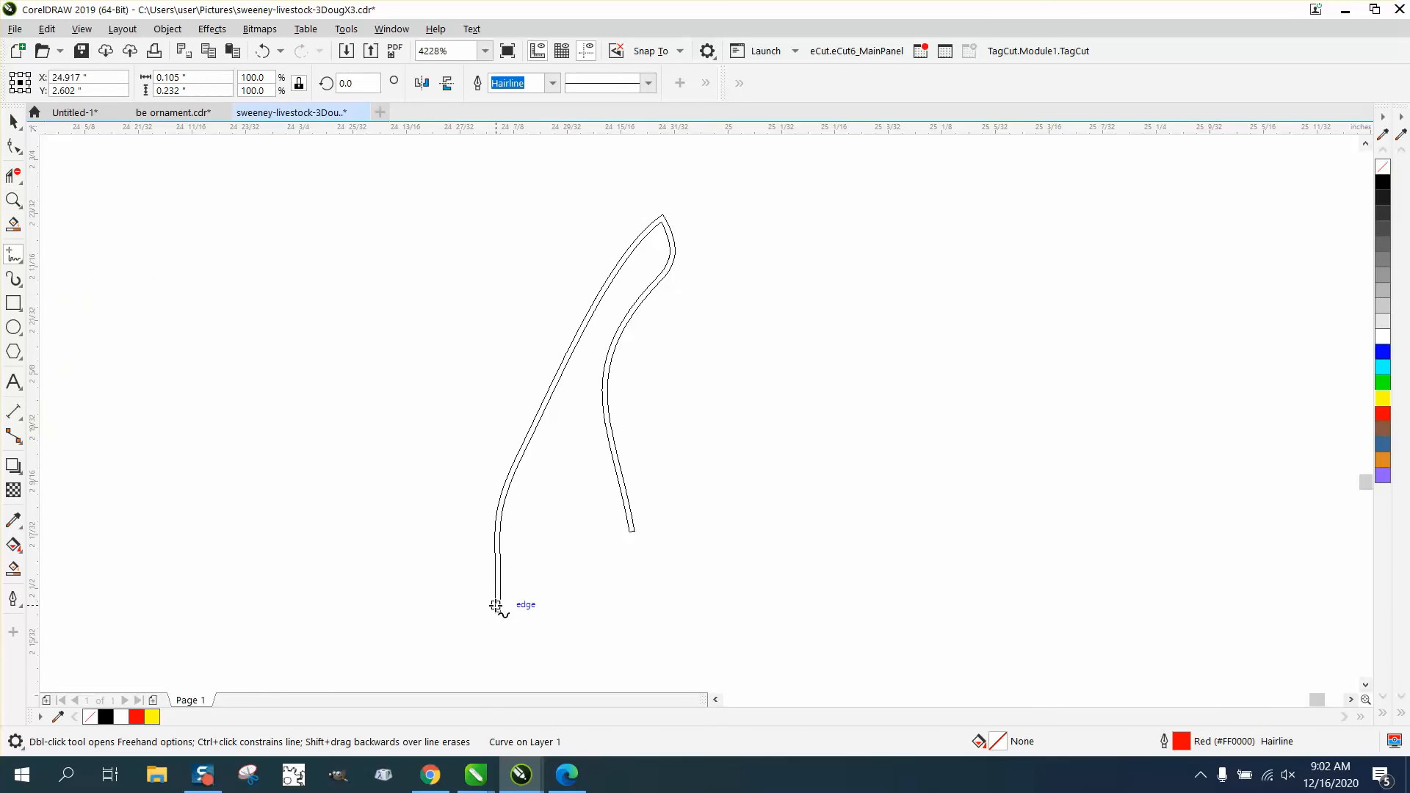
pyautogui.moveTo(497, 607)
pyautogui.mouseDown()
pyautogui.moveTo(495, 519)
pyautogui.moveTo(520, 460)
pyautogui.moveTo(618, 262)
pyautogui.moveTo(661, 221)
pyautogui.moveTo(669, 273)
pyautogui.moveTo(625, 330)
pyautogui.moveTo(612, 416)
pyautogui.moveTo(631, 530)
pyautogui.mouseUp()
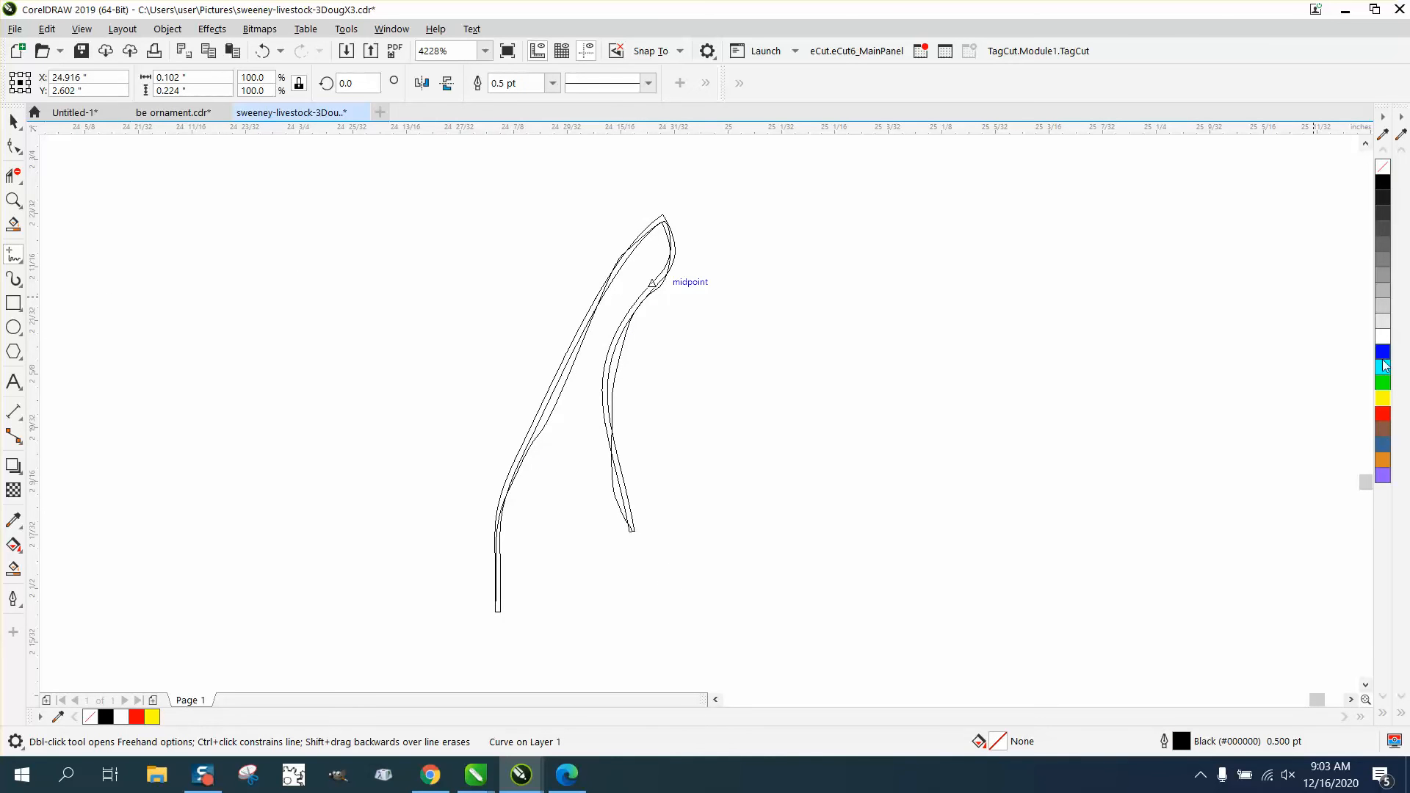
pyautogui.rightClick(1383, 417)
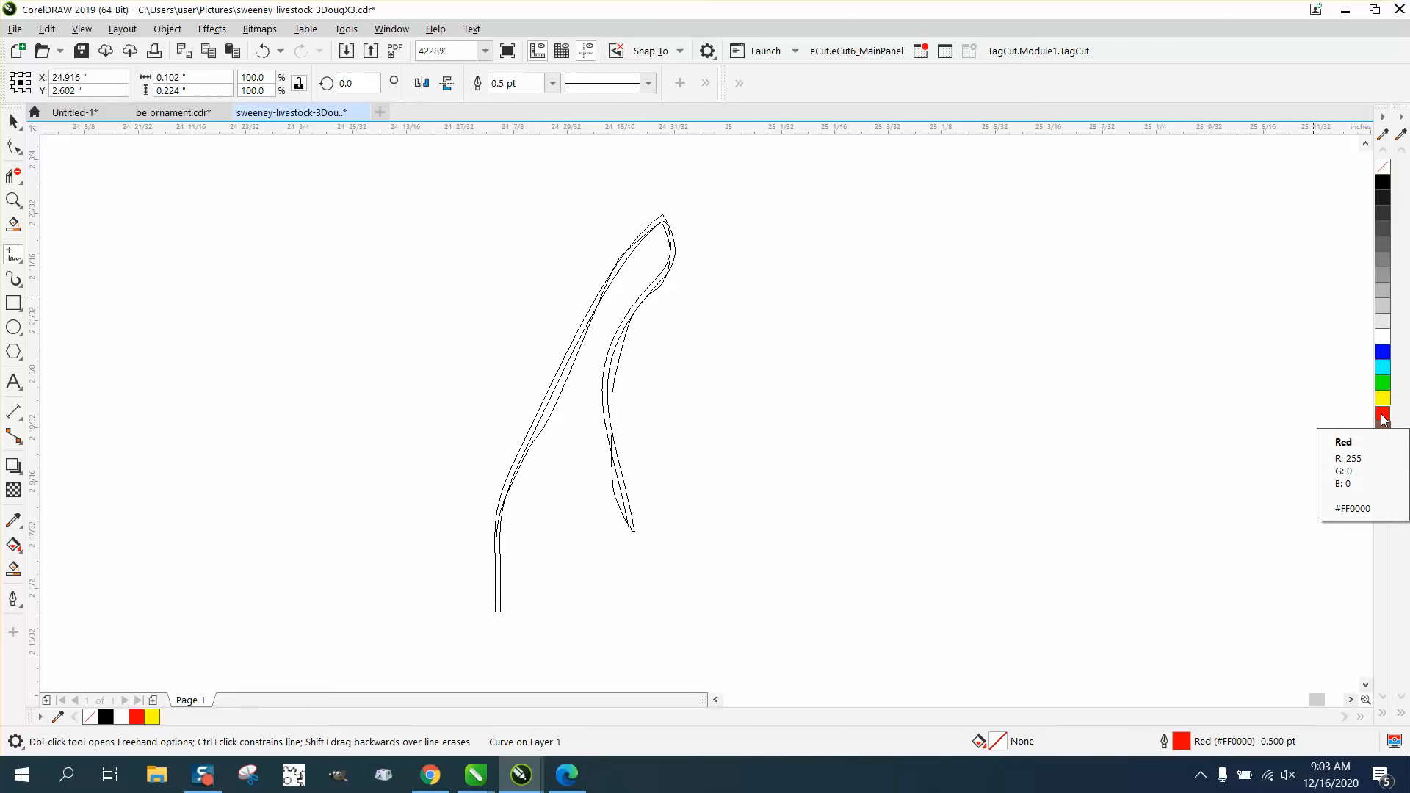
pyautogui.click(1382, 416)
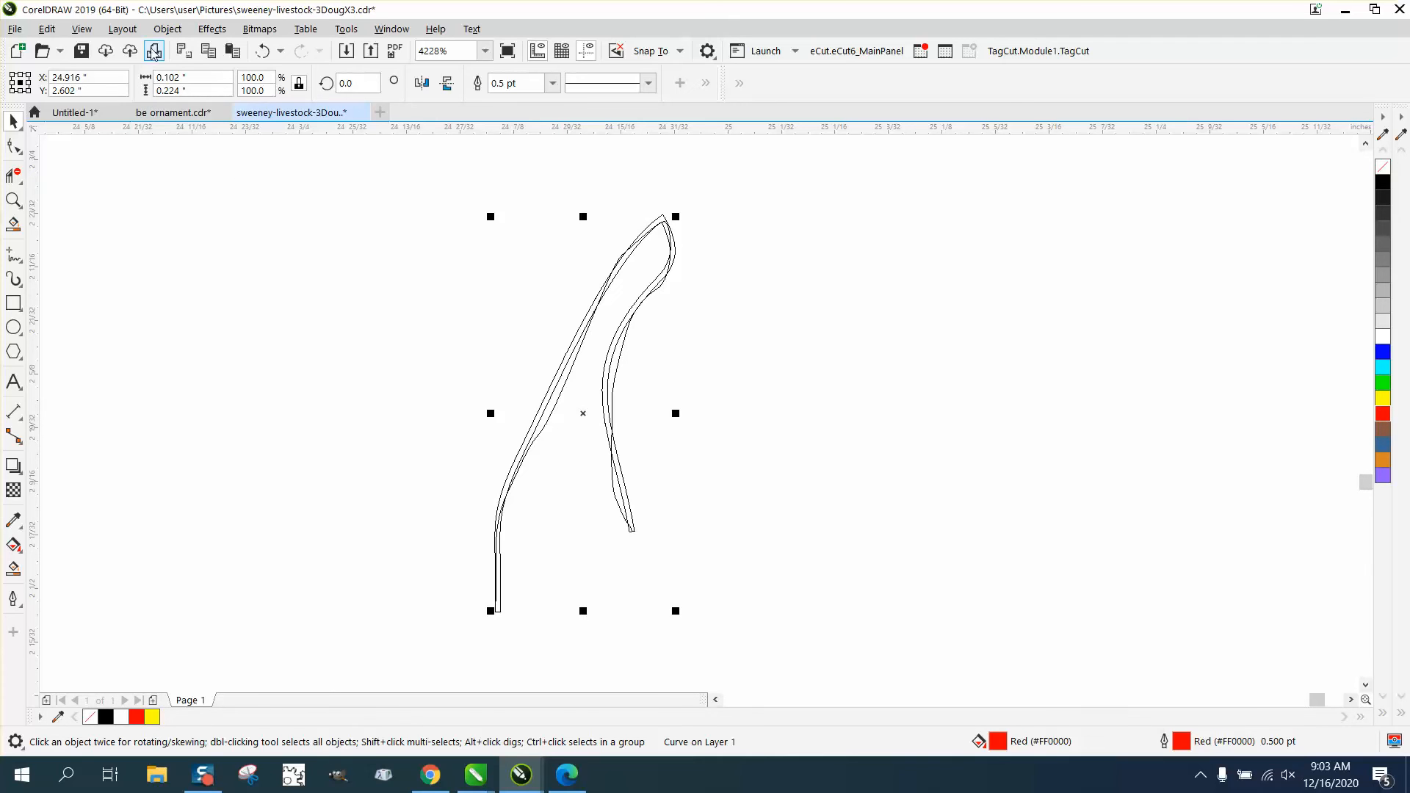
# Switch from wireframe back to the full-color view and move the traced line to the right of the original red curve.
pyautogui.click(121, 28)
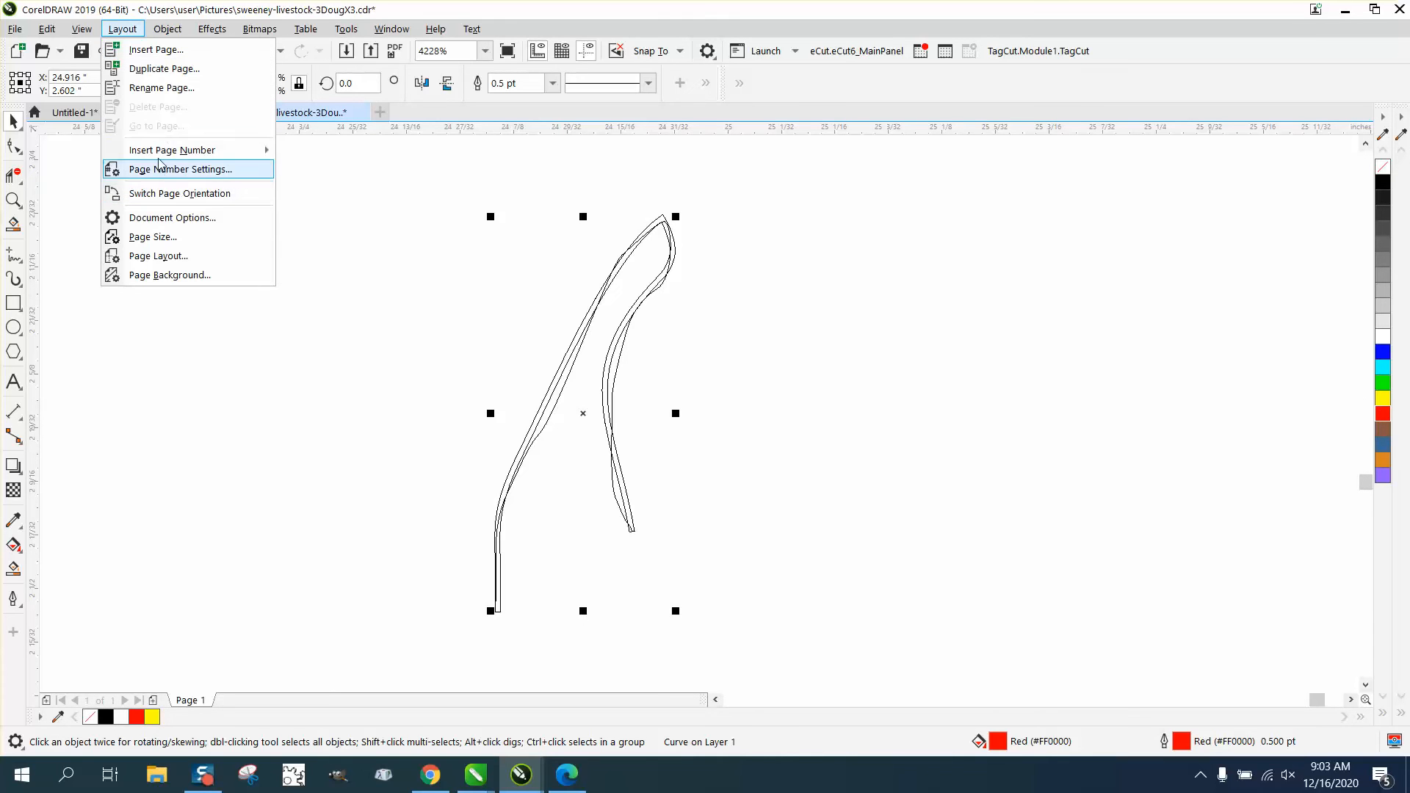
pyautogui.moveTo(82, 29)
pyautogui.click(115, 88)
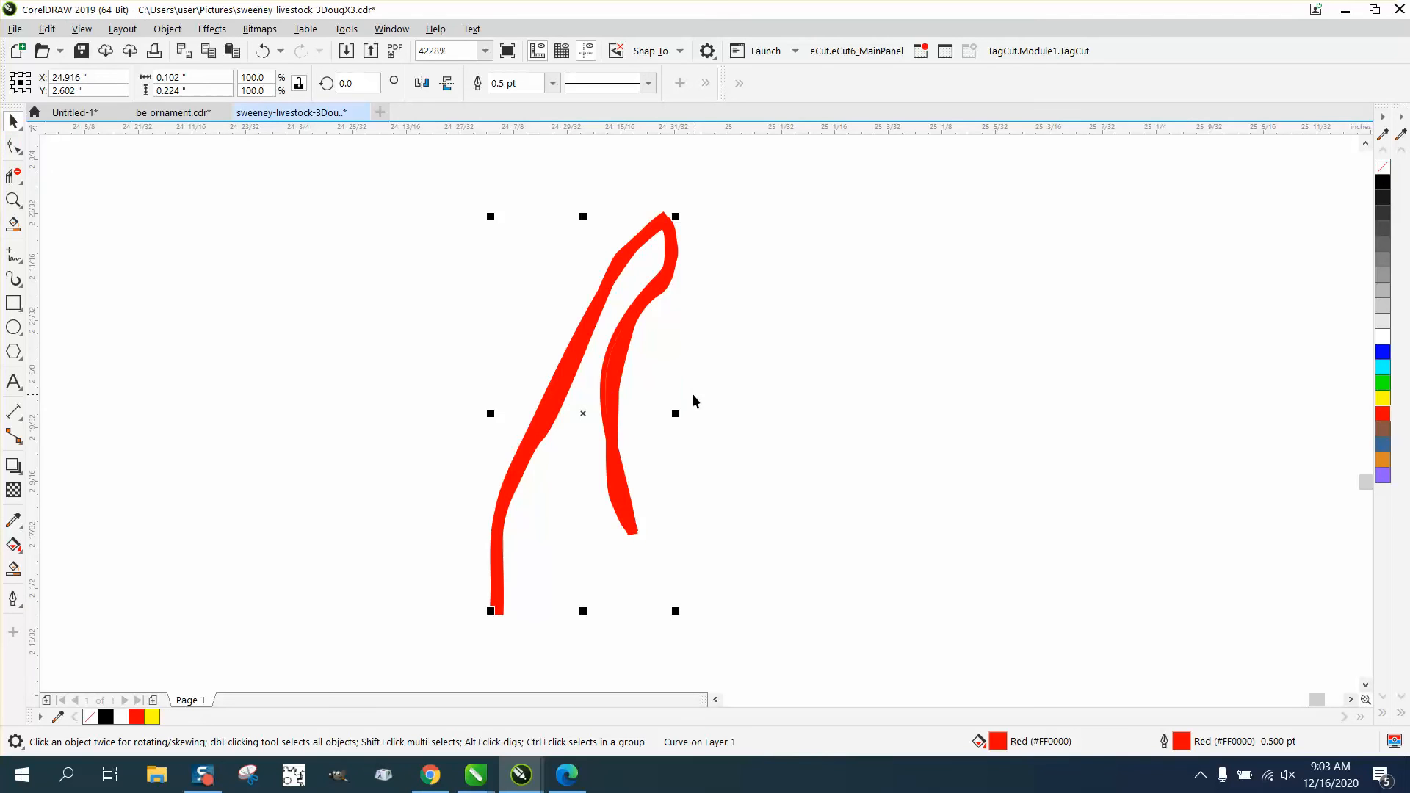
pyautogui.moveTo(621, 416); pyautogui.dragTo(730, 418)
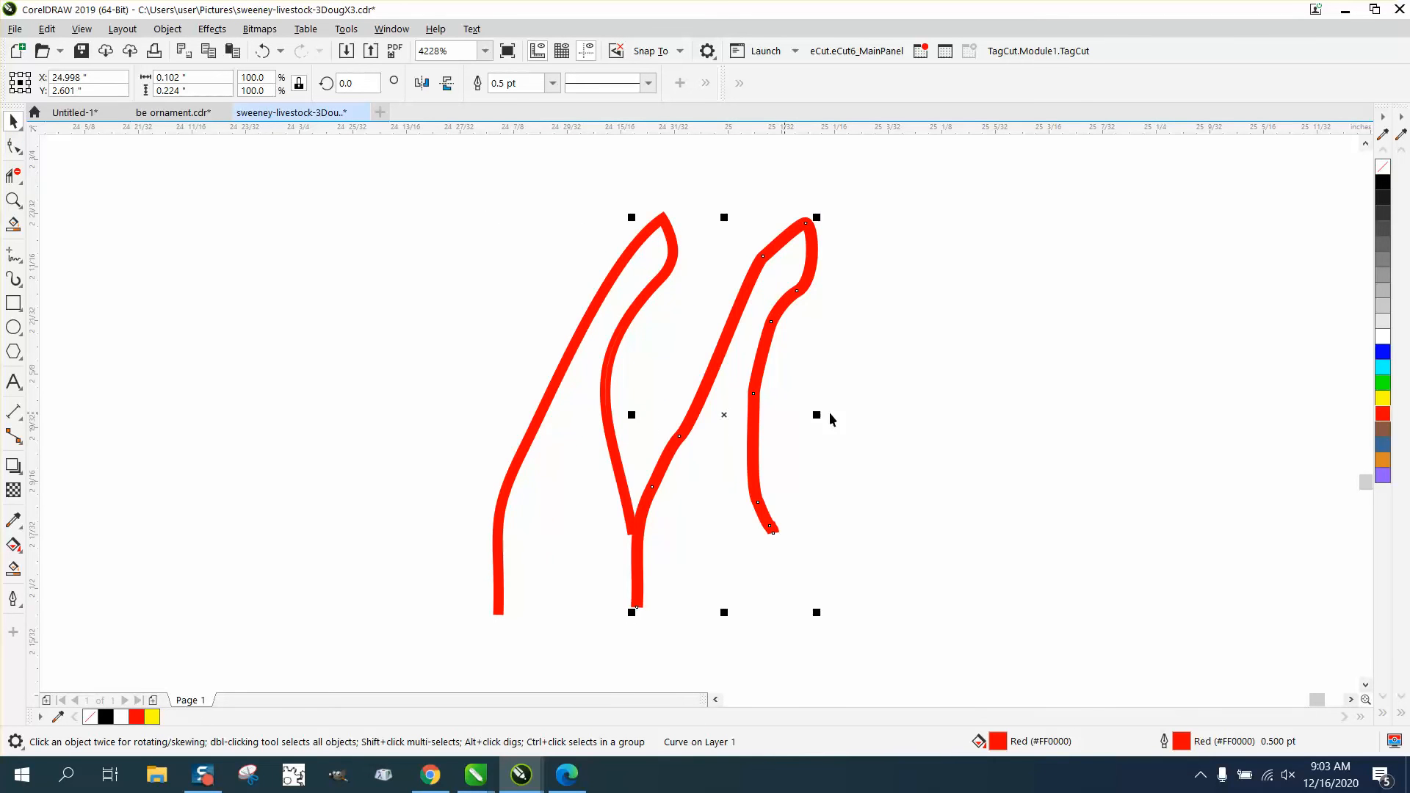
# Give the traced line a black outline with no fill and place it back over the red curve.
pyautogui.rightClick(1384, 182)
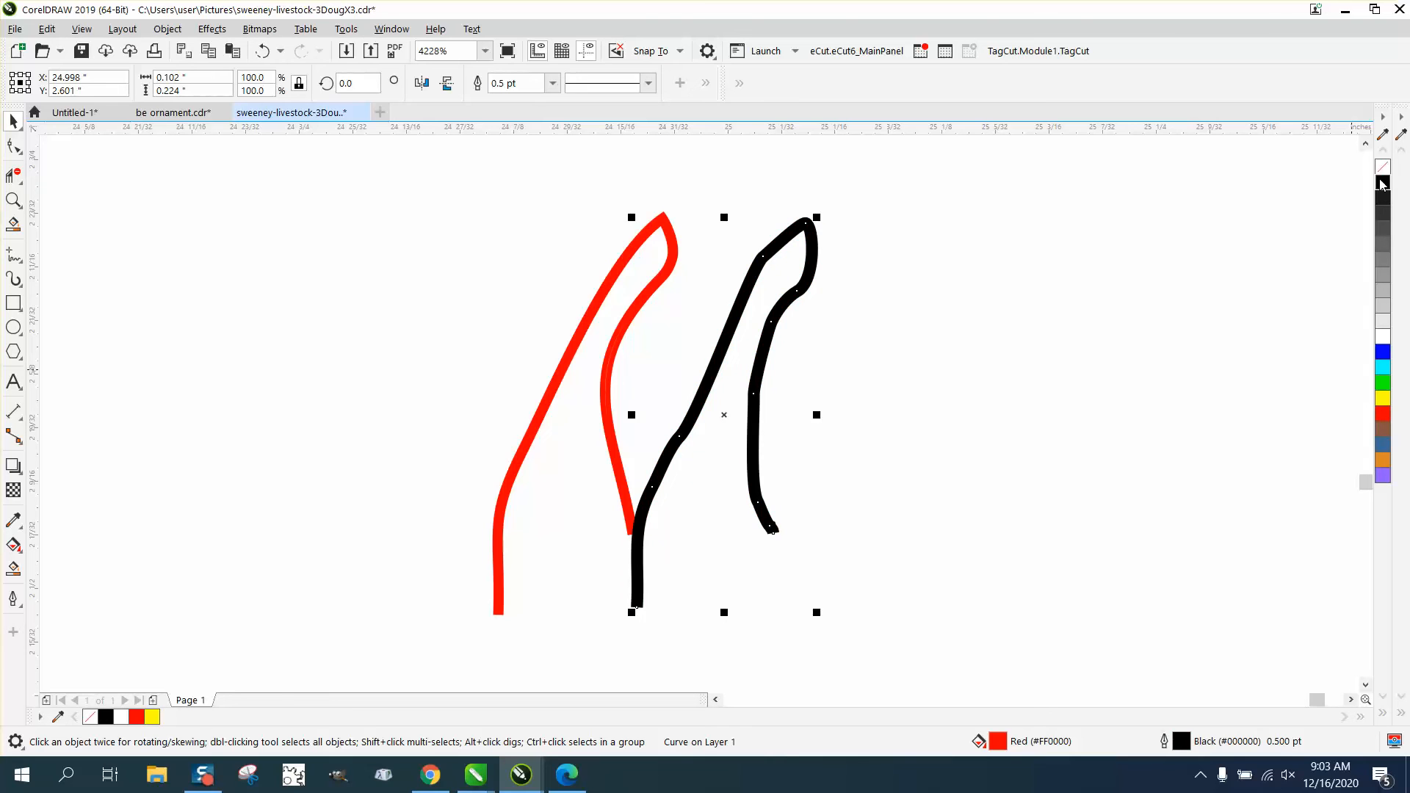
pyautogui.click(1383, 170)
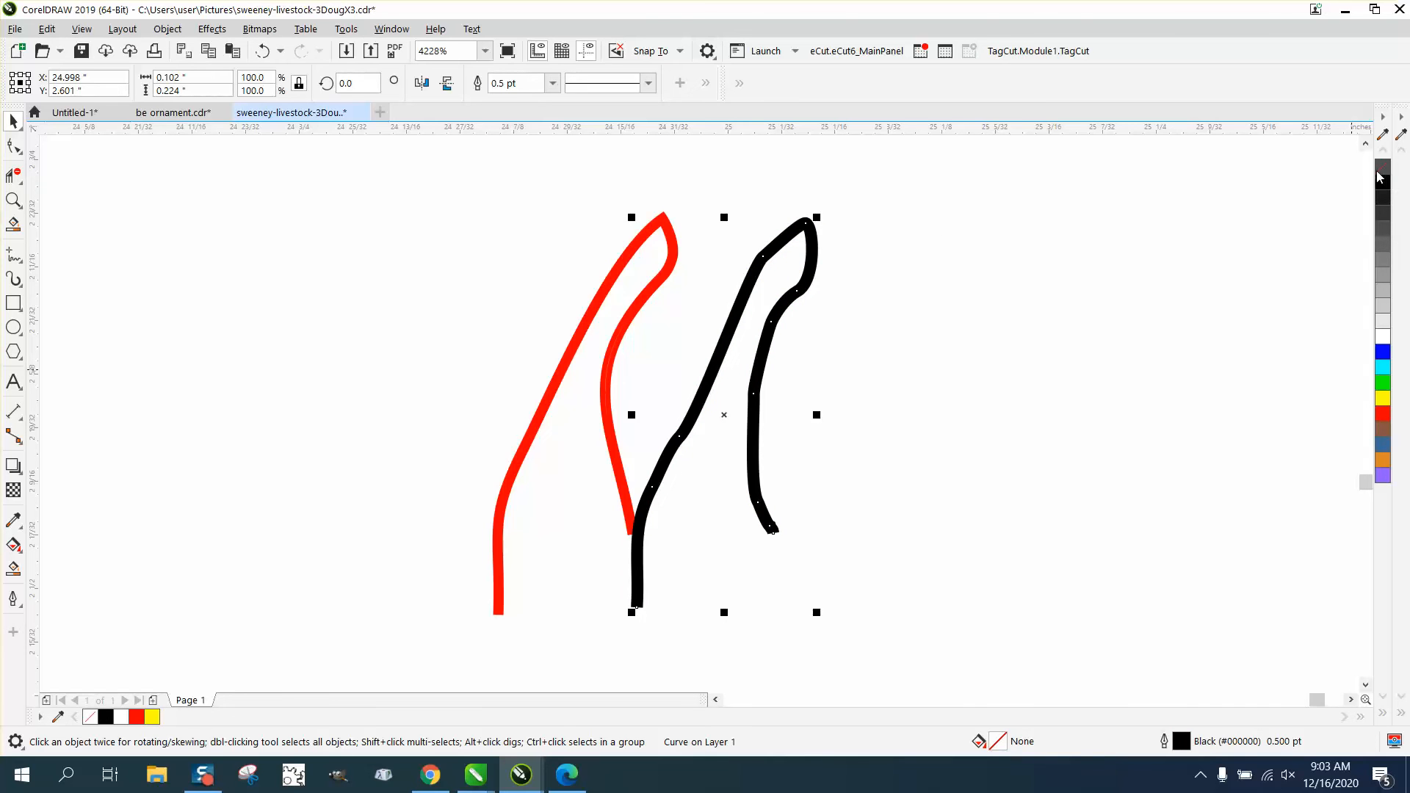
pyautogui.click(652, 292)
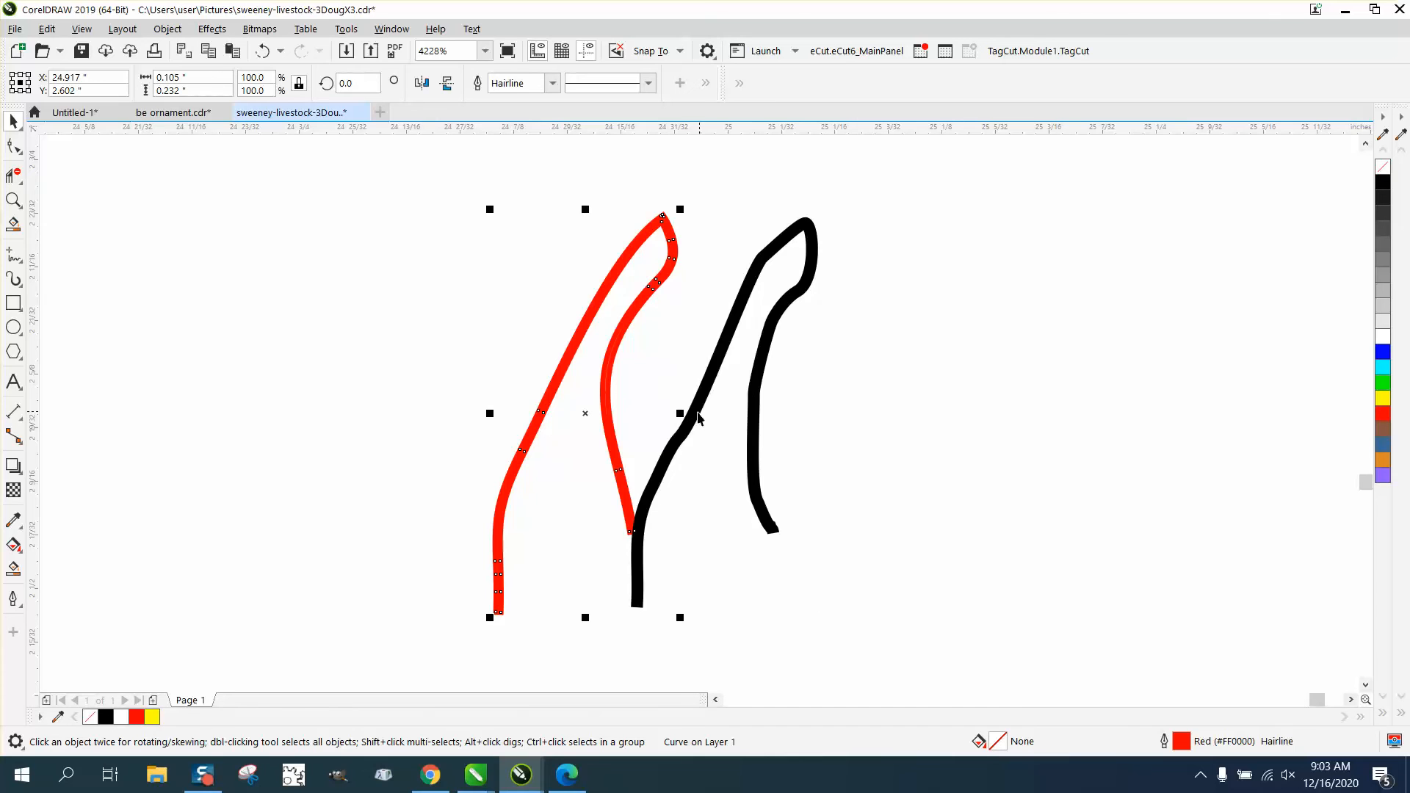
pyautogui.moveTo(757, 425); pyautogui.dragTo(617, 413)
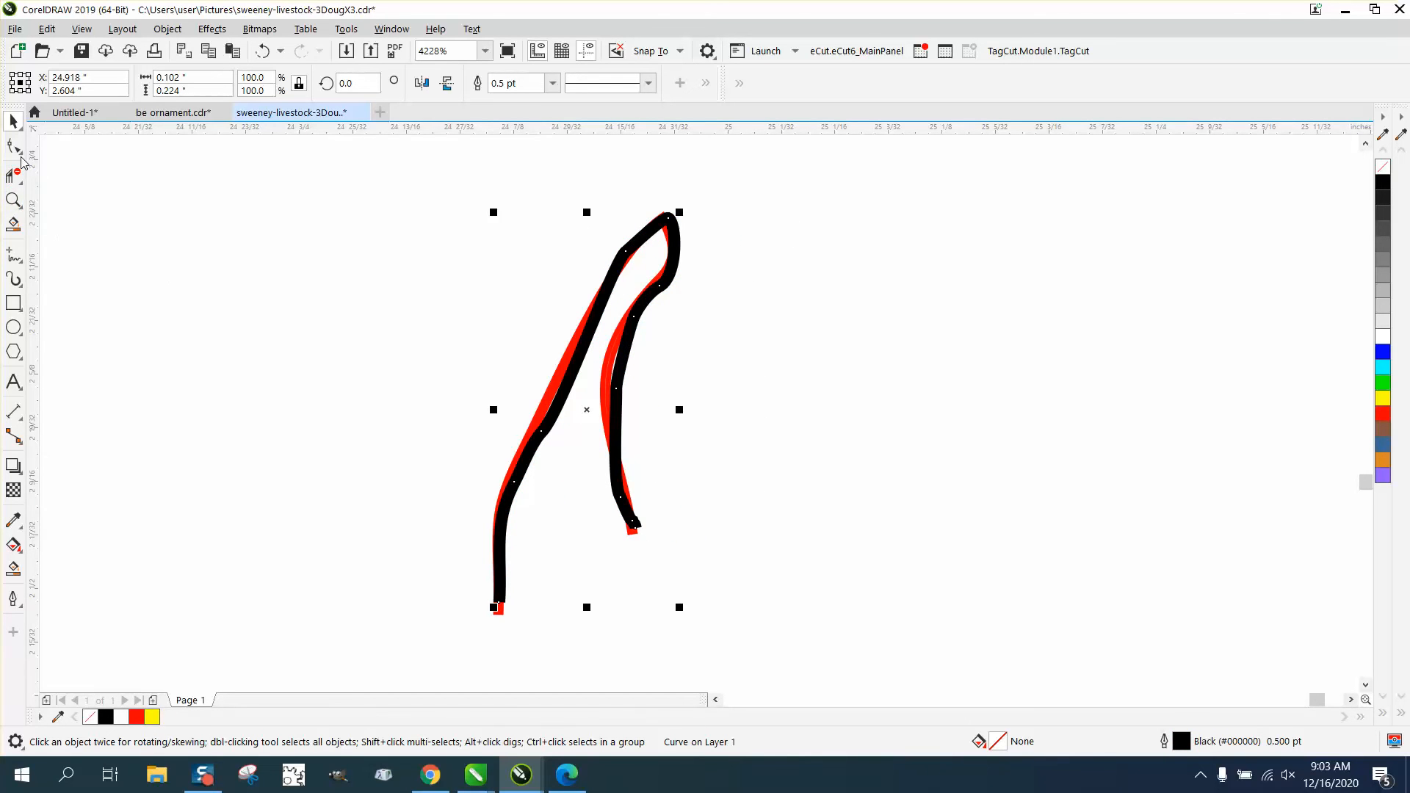
# Delete the two surplus nodes along the lower part of the traced line's long left stroke with the Shape tool.
pyautogui.click(15, 148)
pyautogui.click(66, 151)
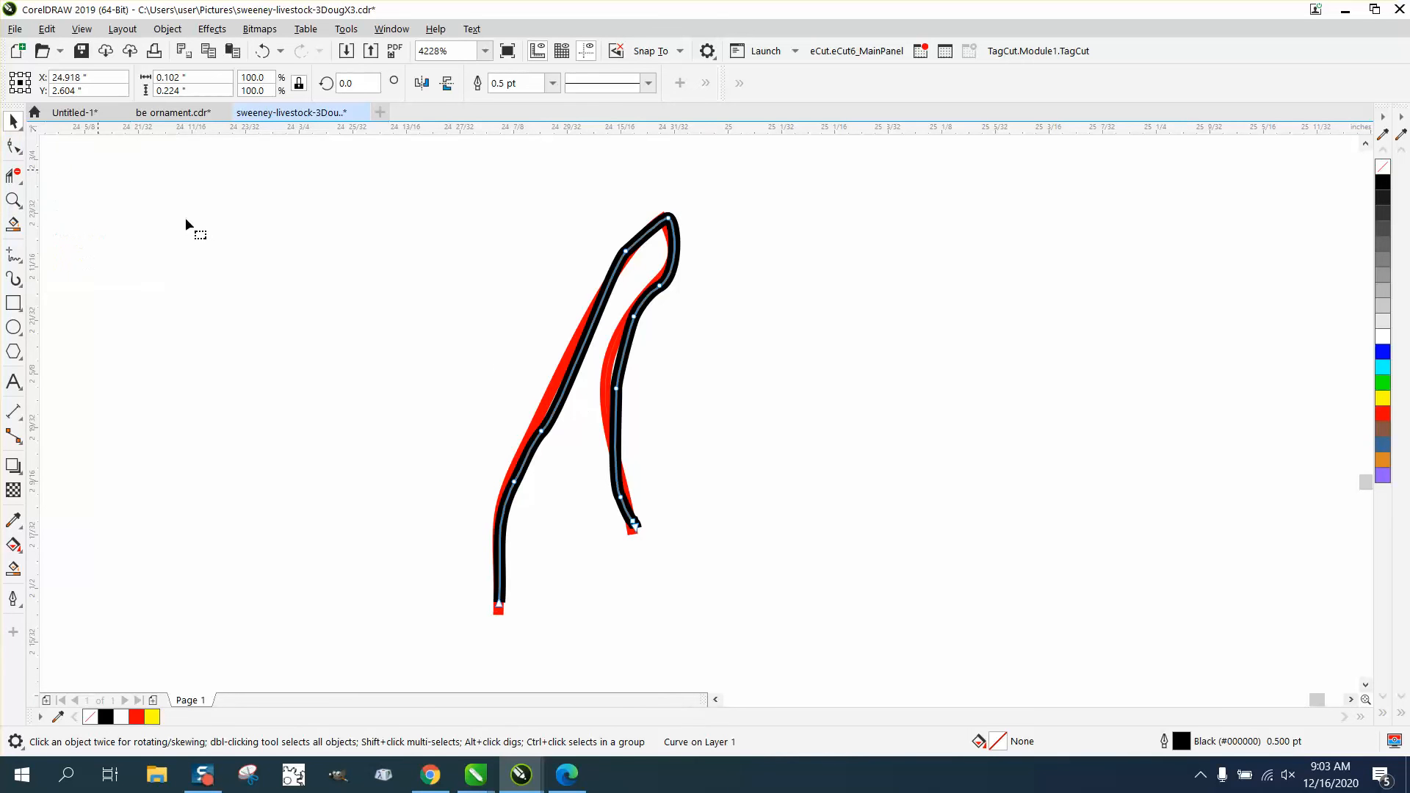
pyautogui.click(543, 433)
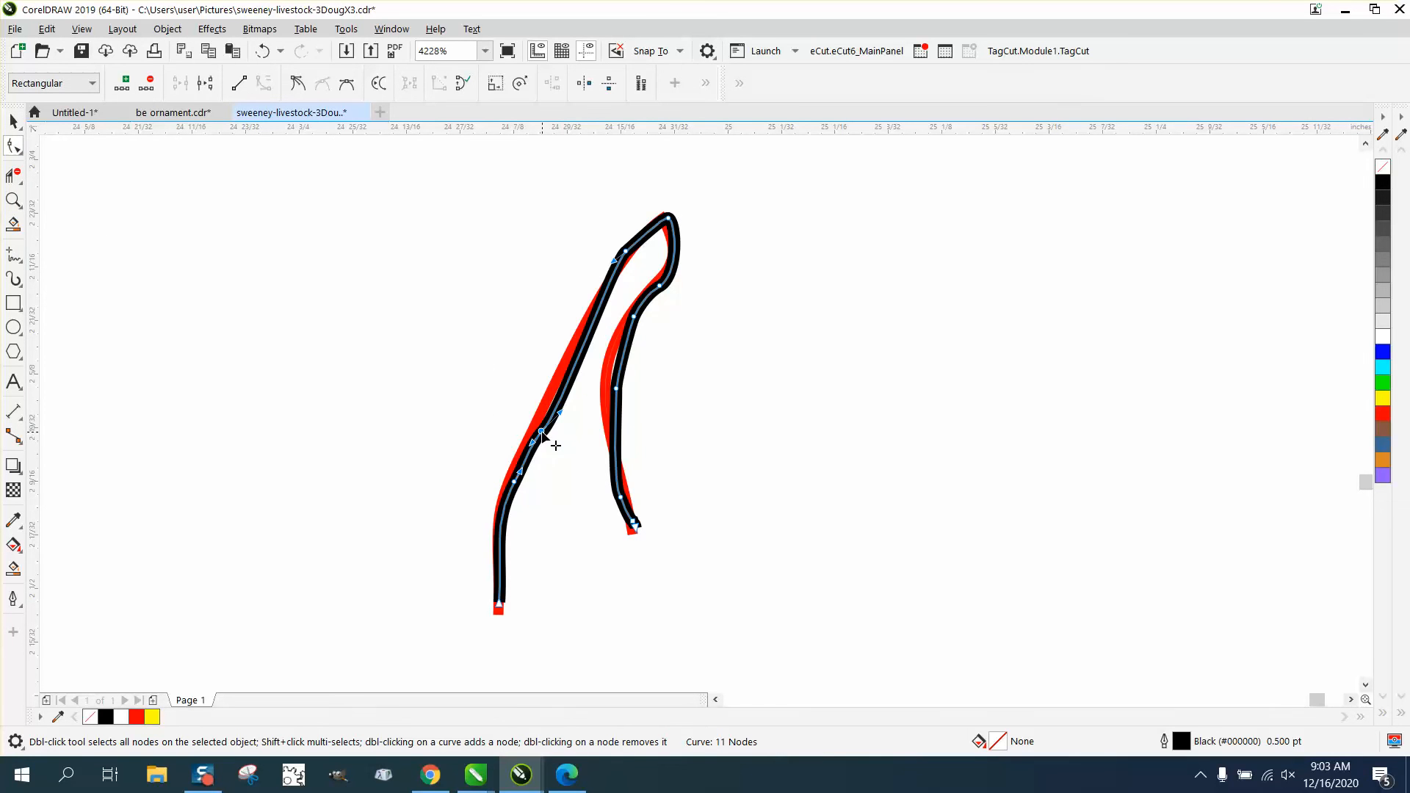
pyautogui.press('Delete')
pyautogui.click(517, 481)
pyautogui.press('Delete')
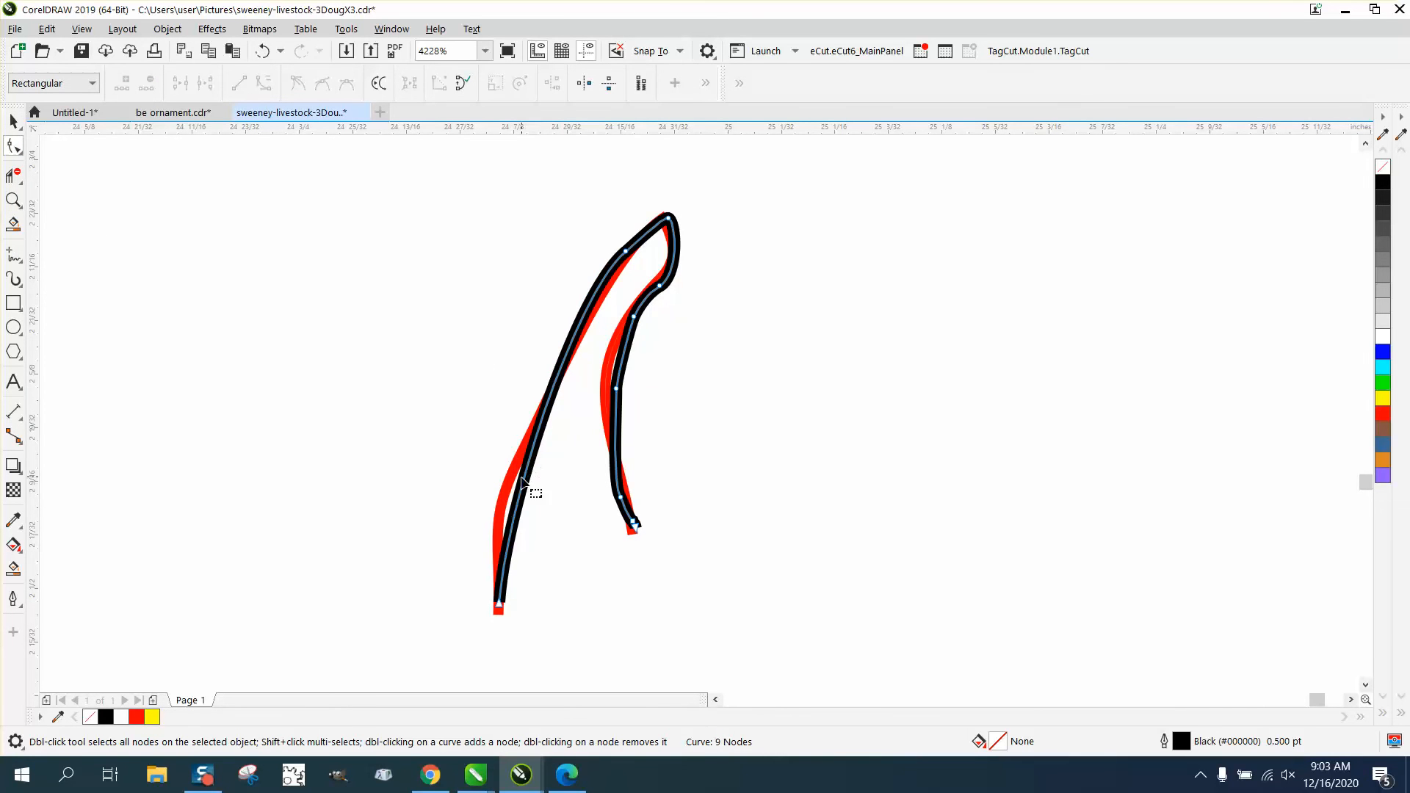
# Move the traced line's lower-left end node onto the red curve's end and bend the left stroke to follow it.
pyautogui.click(498, 608)
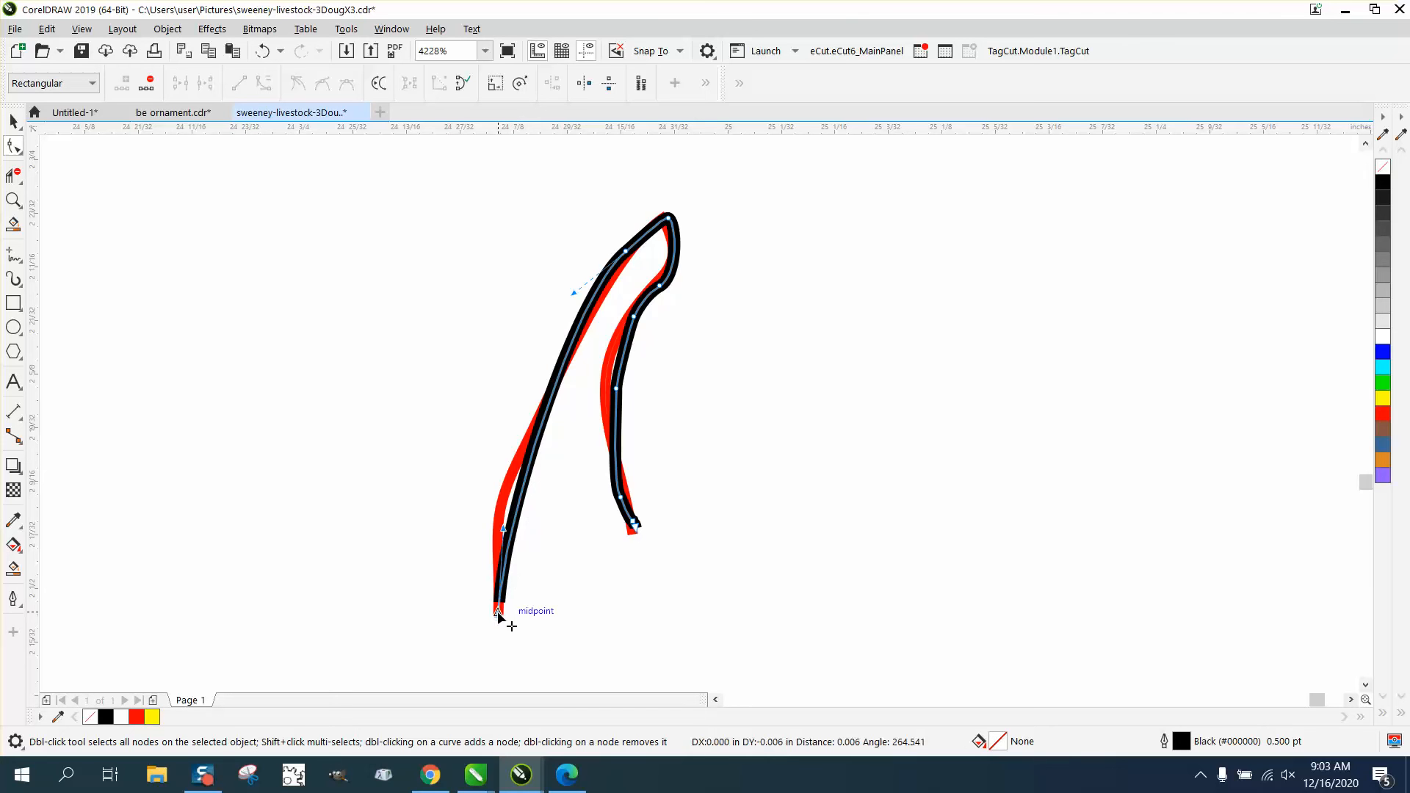
pyautogui.moveTo(506, 530)
pyautogui.mouseDown()
pyautogui.moveTo(504, 510)
pyautogui.moveTo(479, 498)
pyautogui.mouseUp()
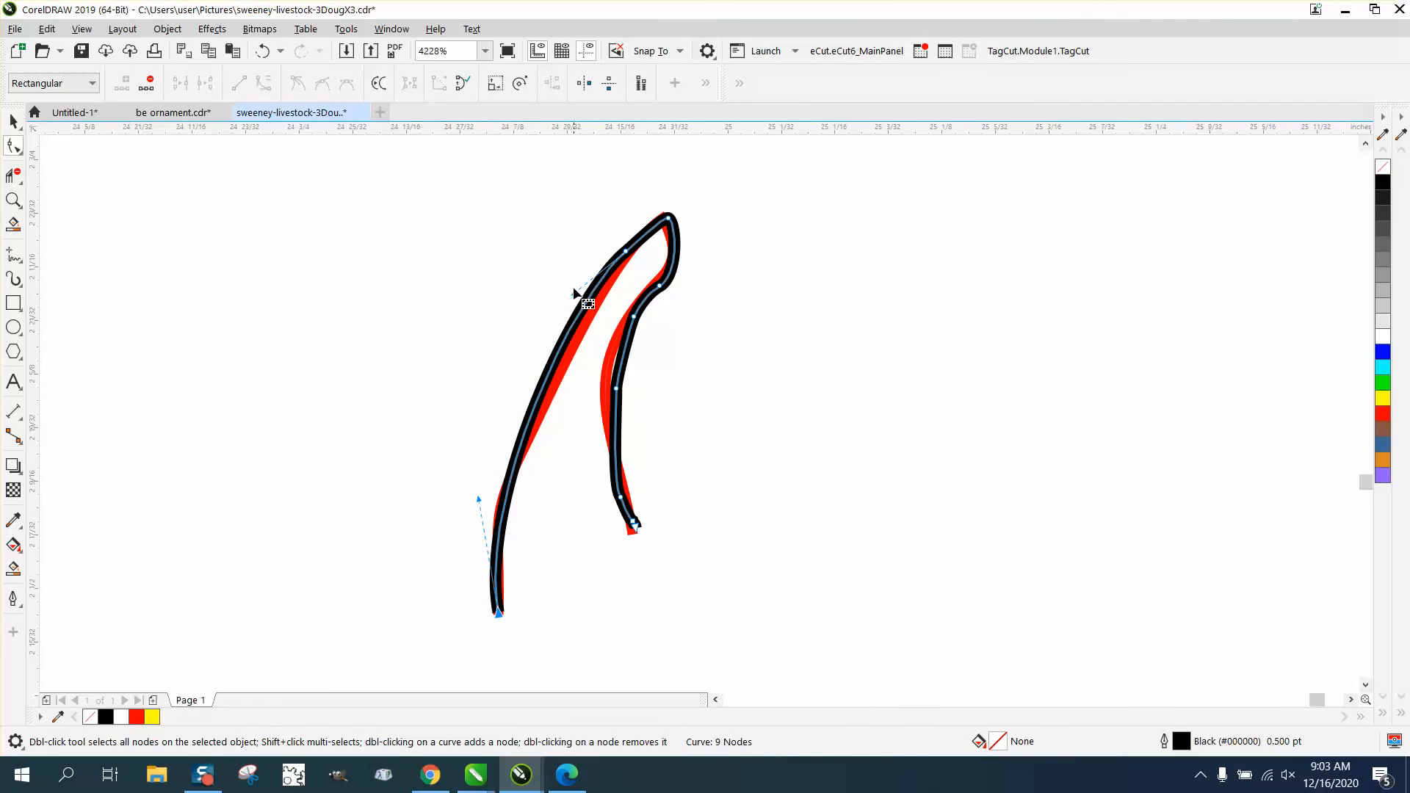
pyautogui.moveTo(574, 293)
pyautogui.mouseDown()
pyautogui.moveTo(576, 319)
pyautogui.moveTo(629, 321)
pyautogui.mouseUp()
# Shift the nodes of the traced line's right stroke onto the red curve and finish node editing.
pyautogui.moveTo(623, 392); pyautogui.dragTo(608, 389)
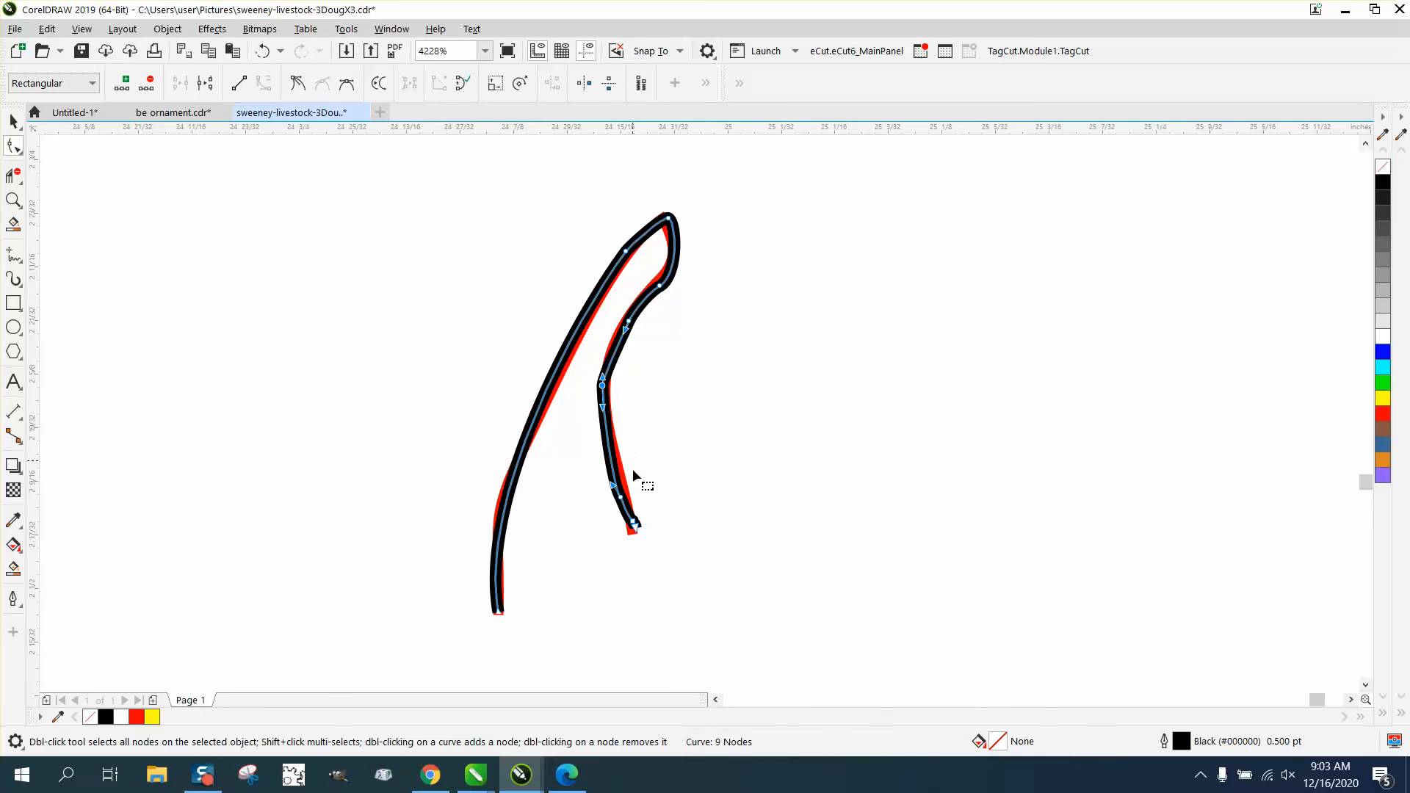
pyautogui.click(632, 523)
pyautogui.scroll(-3, 645, 409)
pyautogui.click(14, 121)
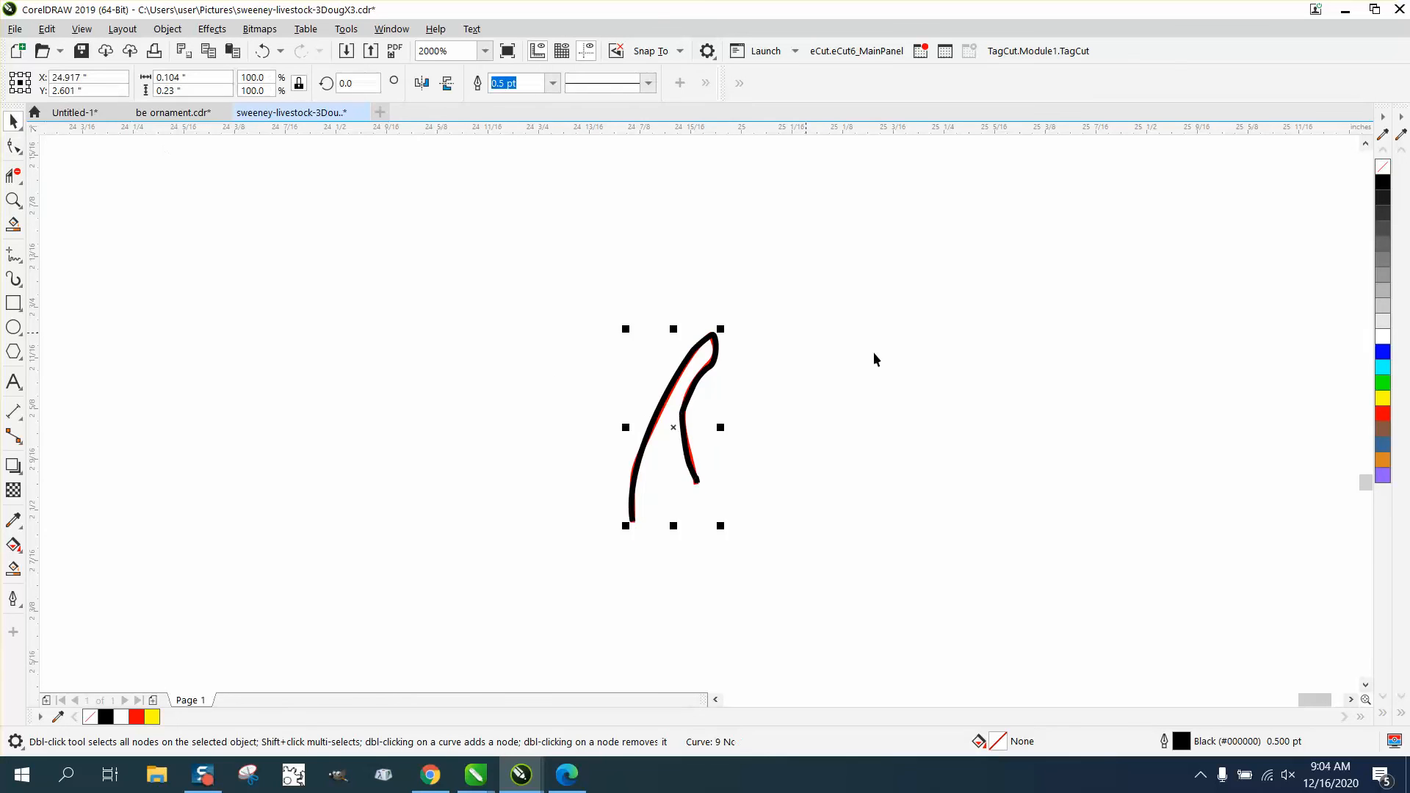
# Move the traced line from the blank area back among the calf's legs in the cutting outline.
pyautogui.scroll(-4, 994, 380)
pyautogui.press('Left')
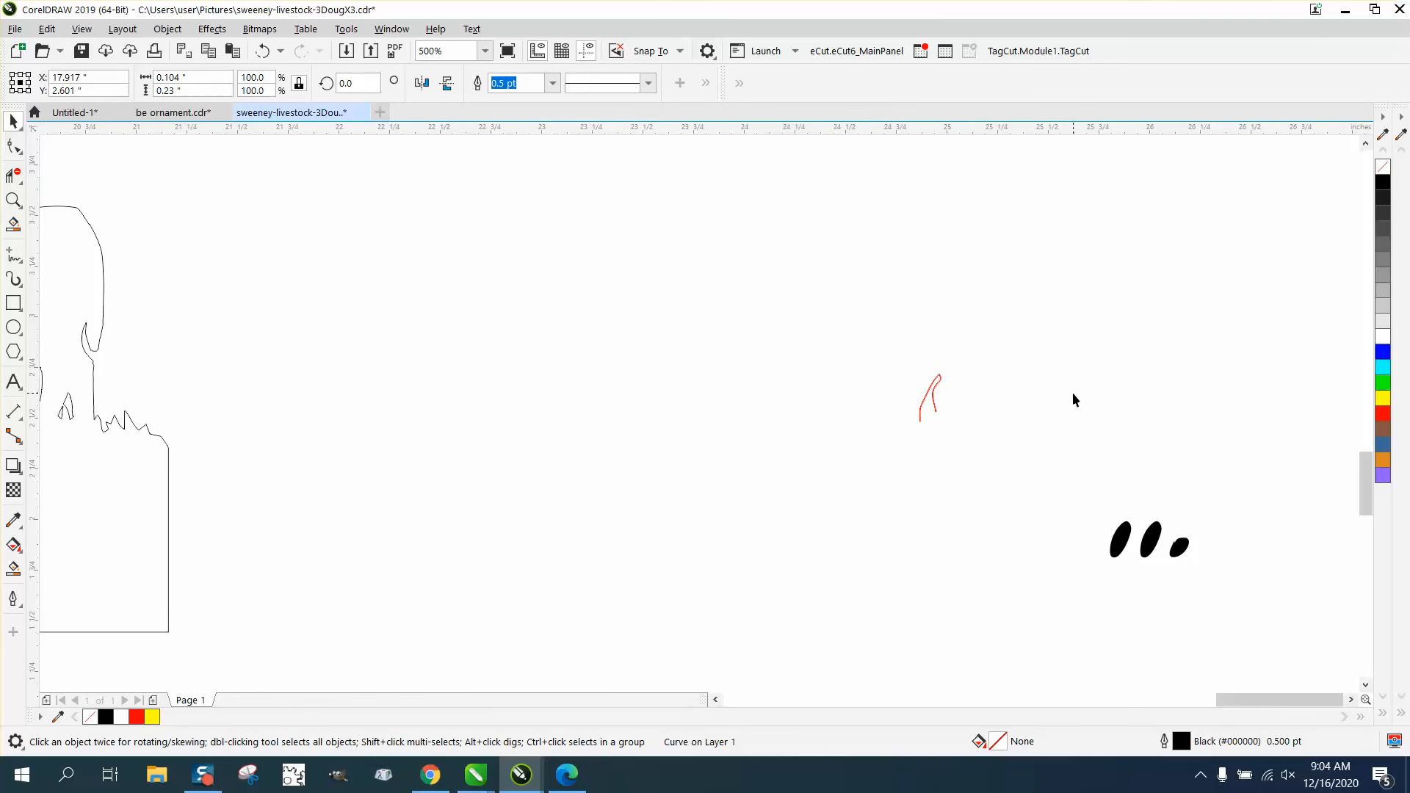
pyautogui.scroll(-1, 1073, 392)
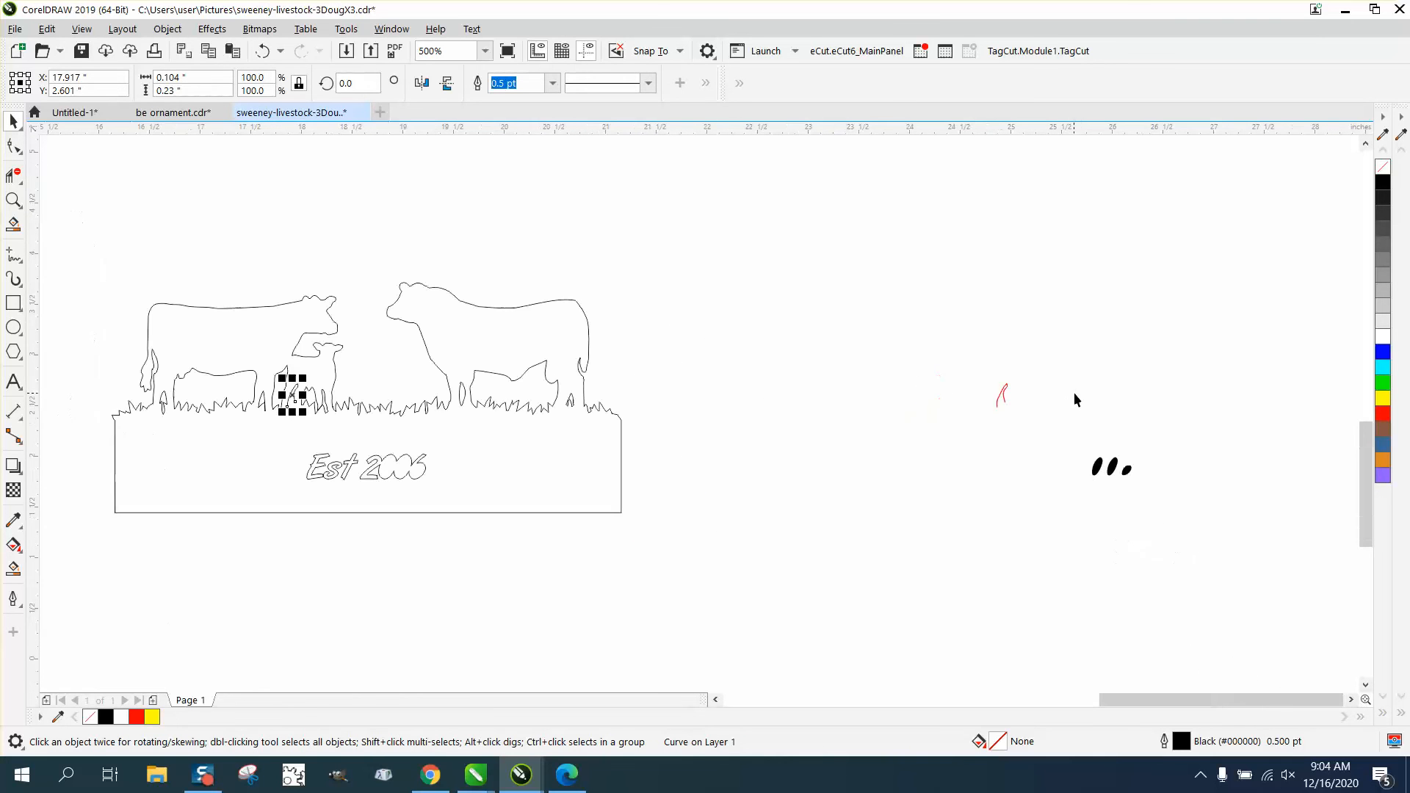
pyautogui.click(13, 200)
pyautogui.moveTo(254, 333); pyautogui.dragTo(400, 425)
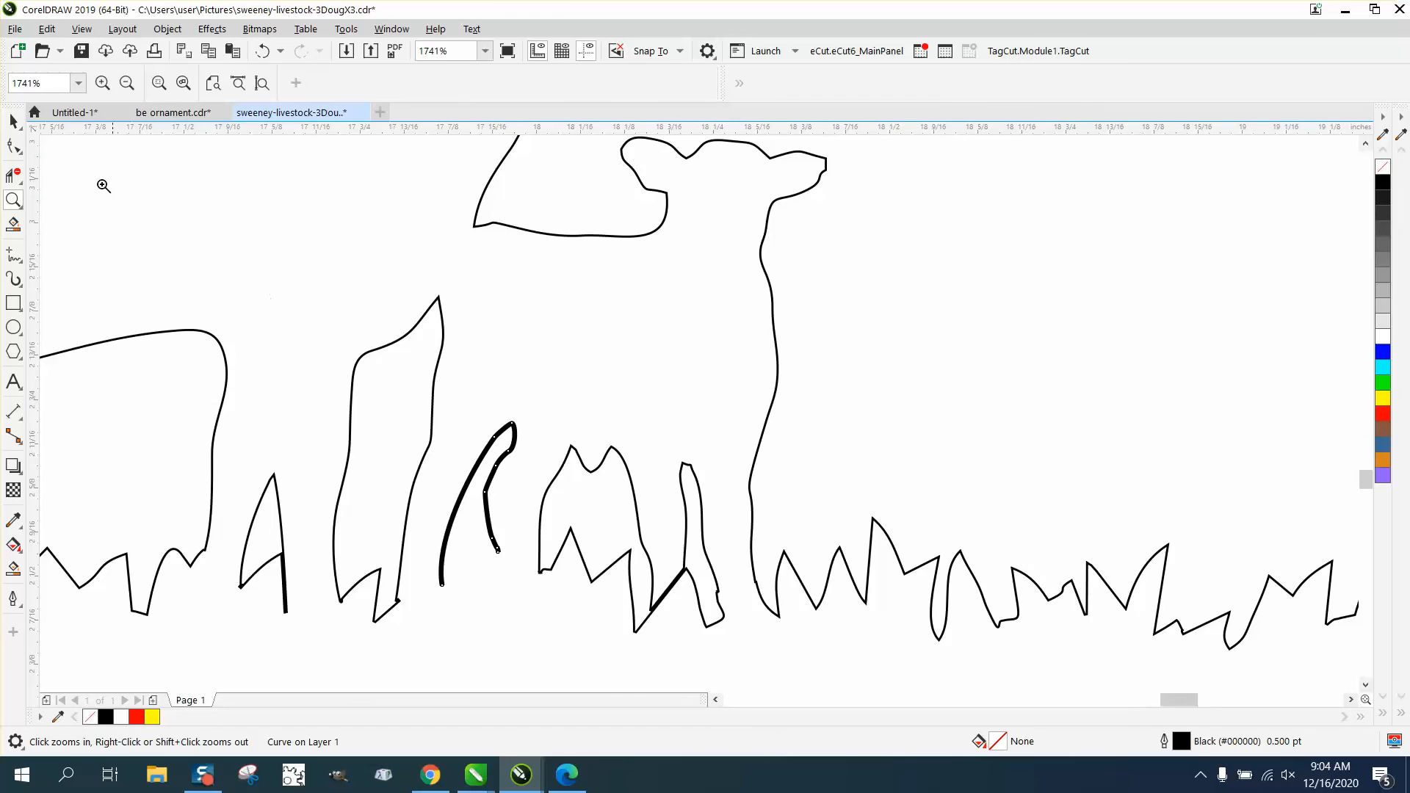
pyautogui.click(13, 121)
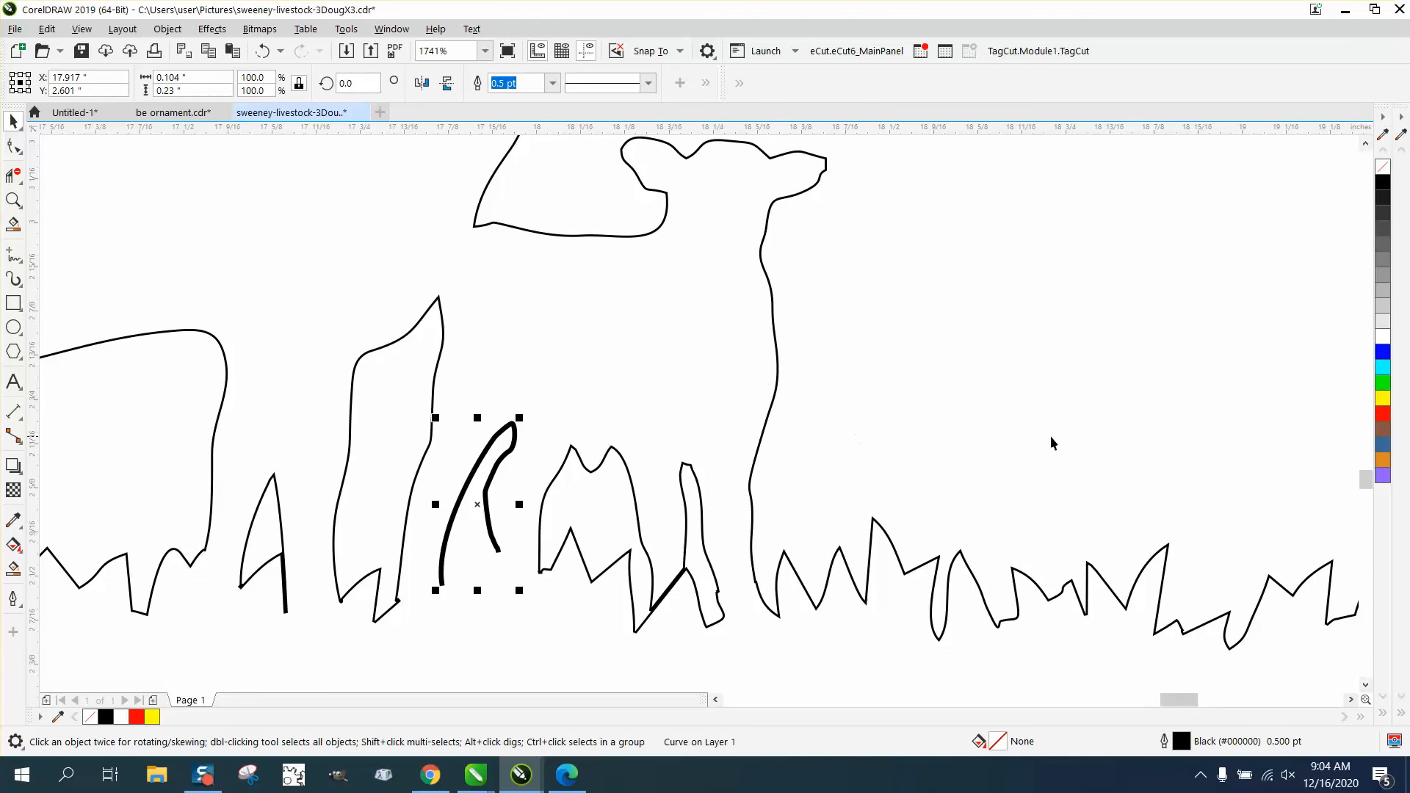
# Set the traced line's outline width to Hairline.
pyautogui.doubleClick(1182, 742)
pyautogui.click(593, 323)
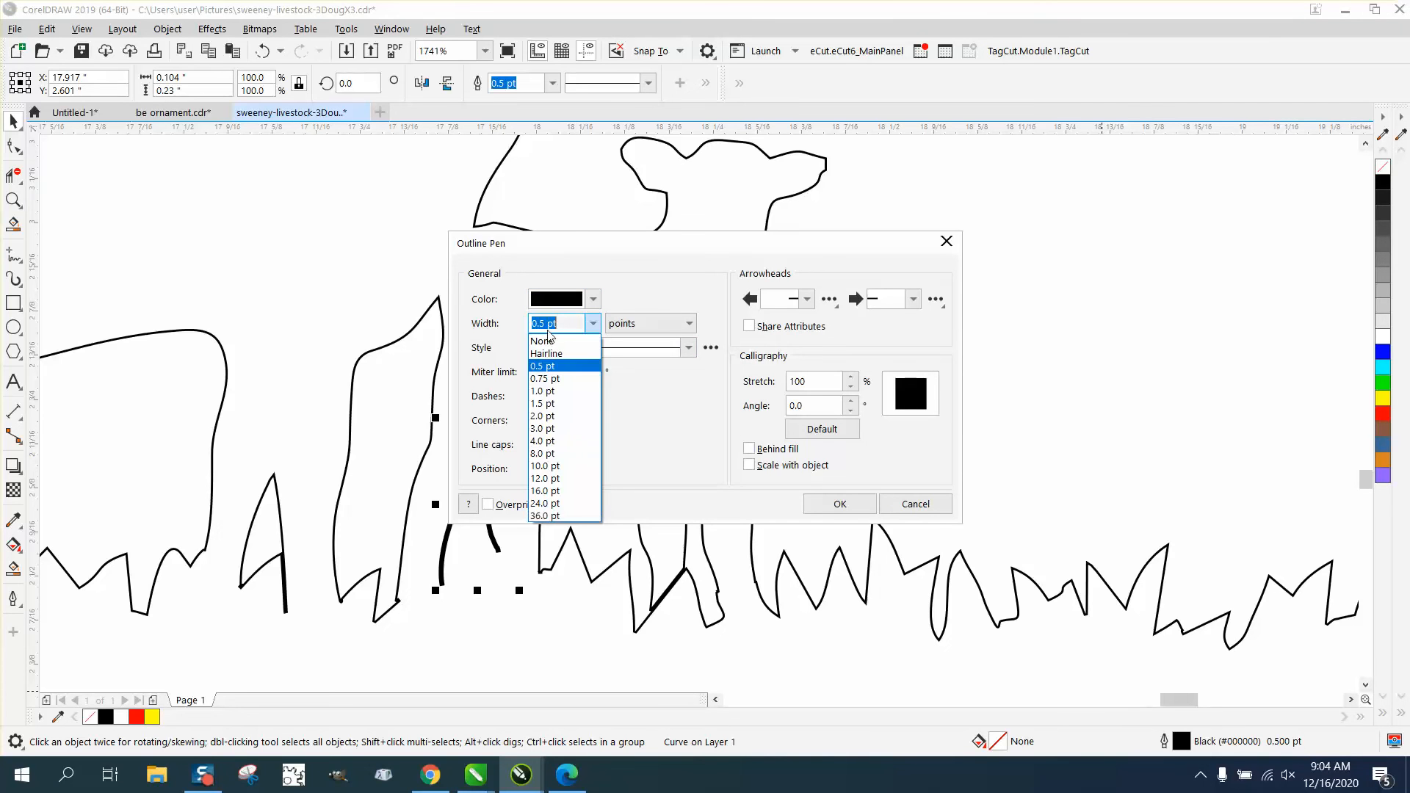
pyautogui.click(551, 338)
pyautogui.click(840, 505)
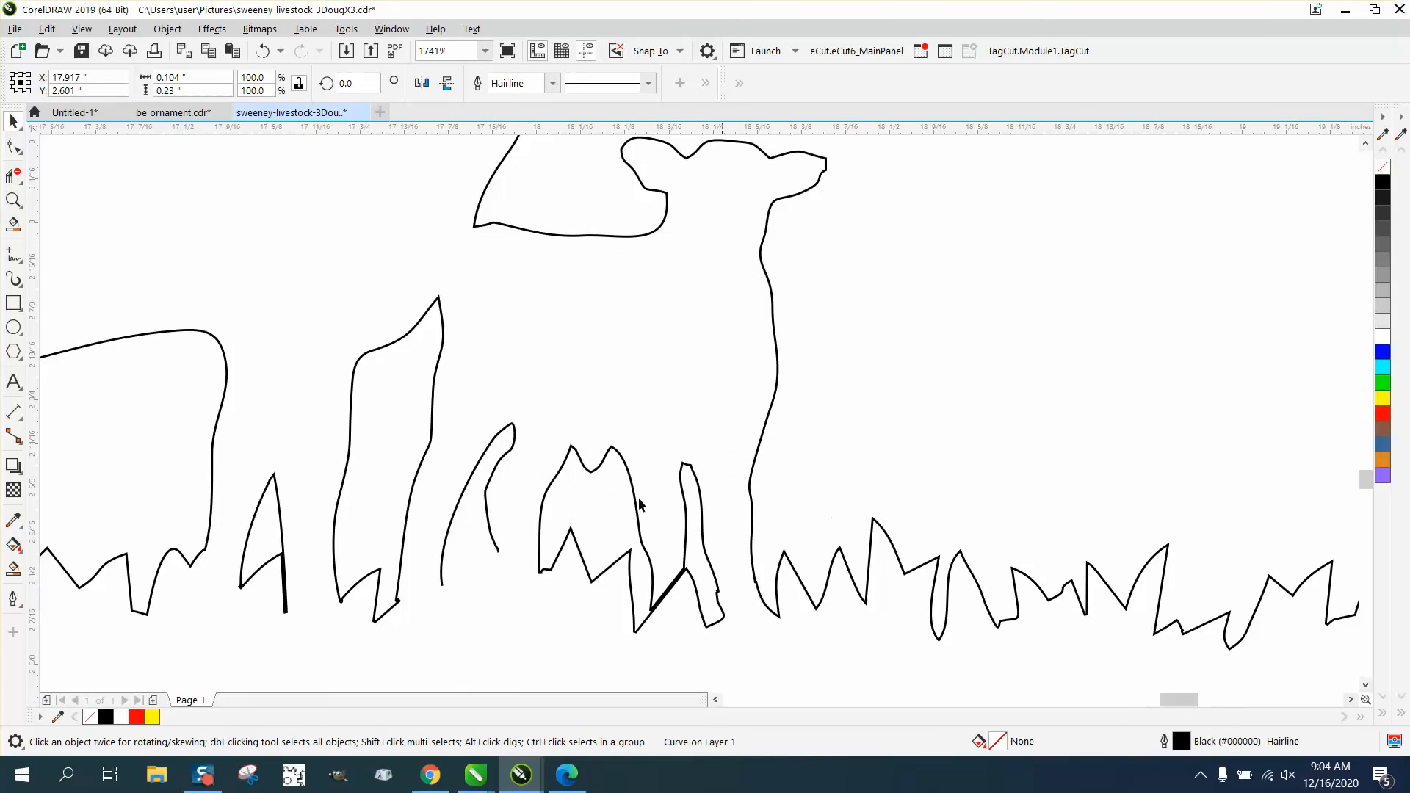
# Try to delete the thin doubled connector in the M-shaped leg contour with the Virtual Segment Delete tool, and undo the deletion.
pyautogui.click(670, 595)
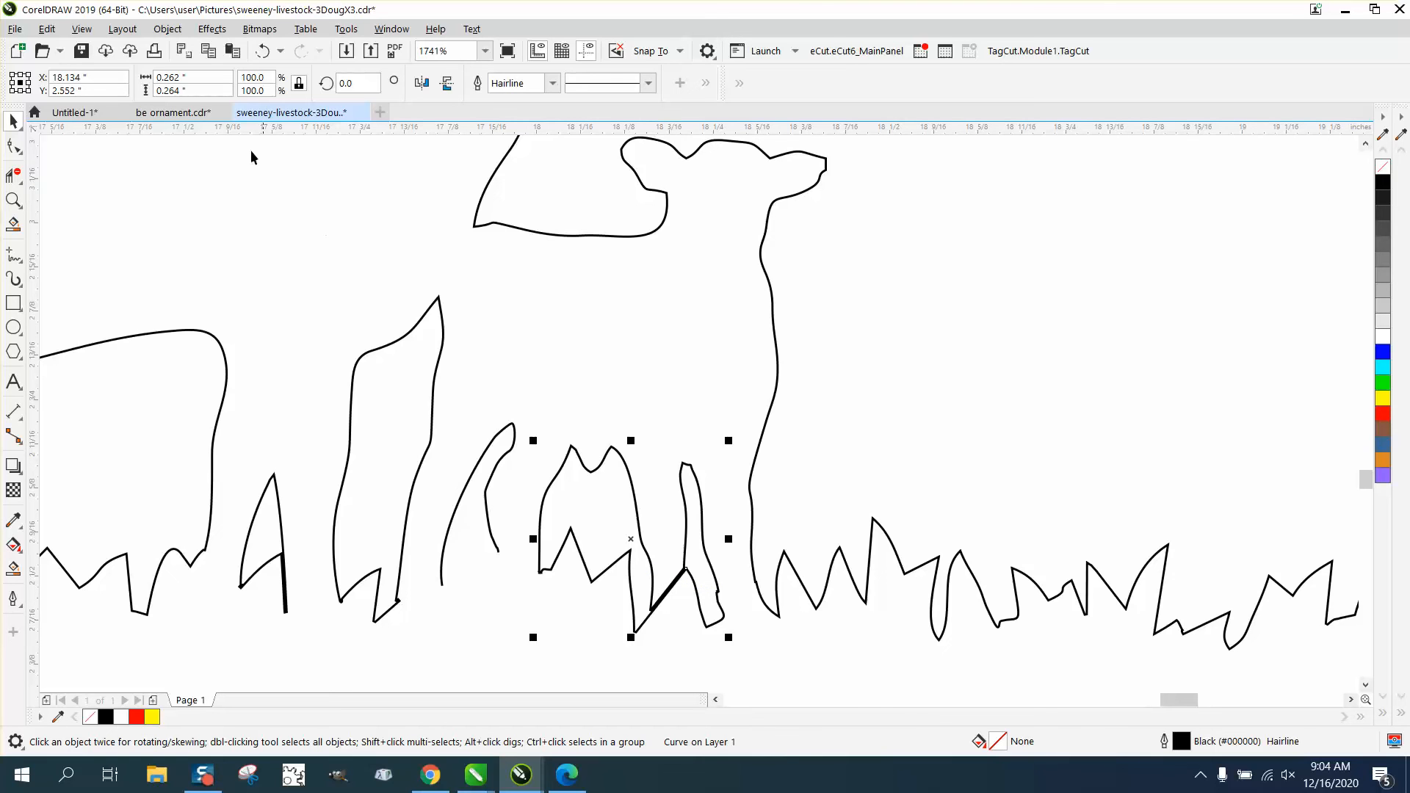
pyautogui.click(166, 31)
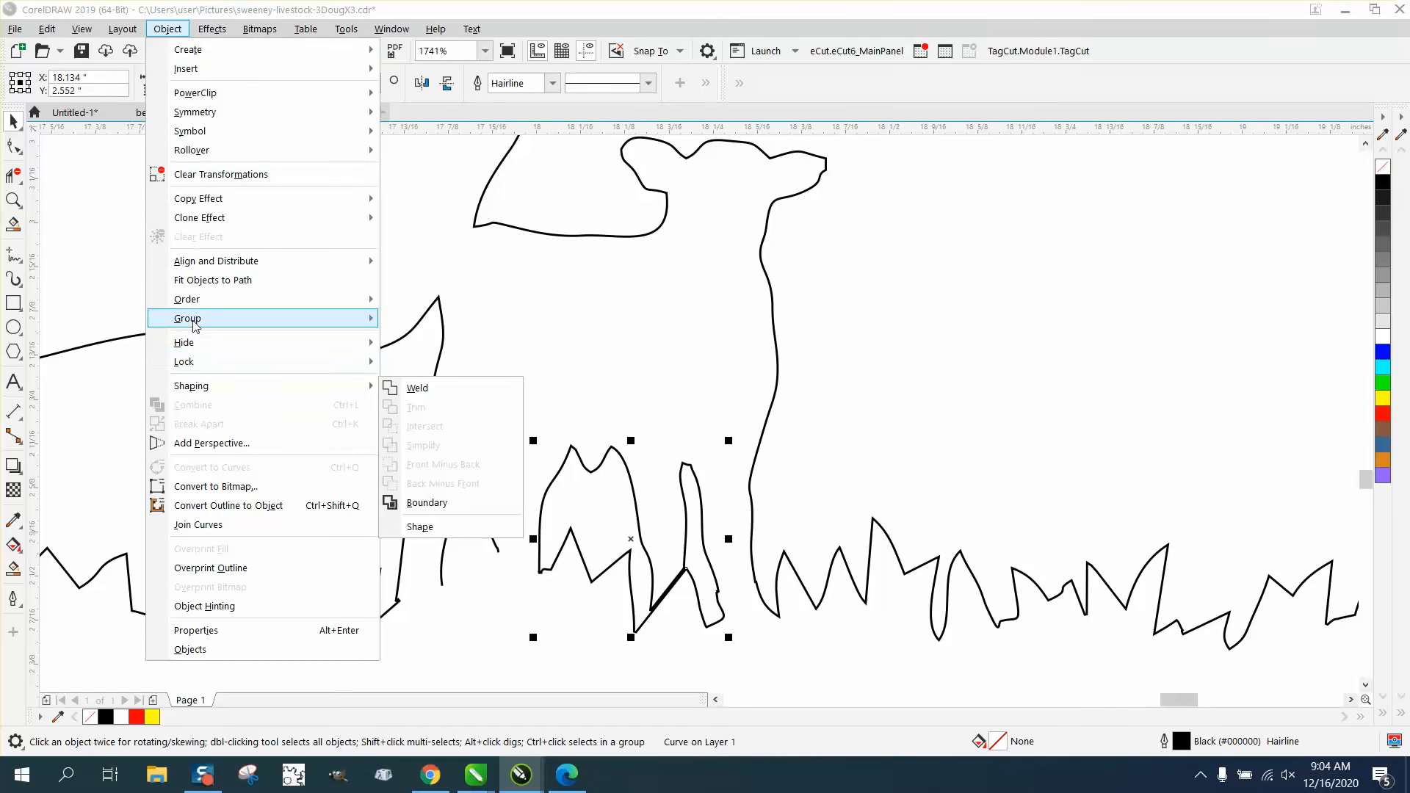
pyautogui.moveTo(194, 323)
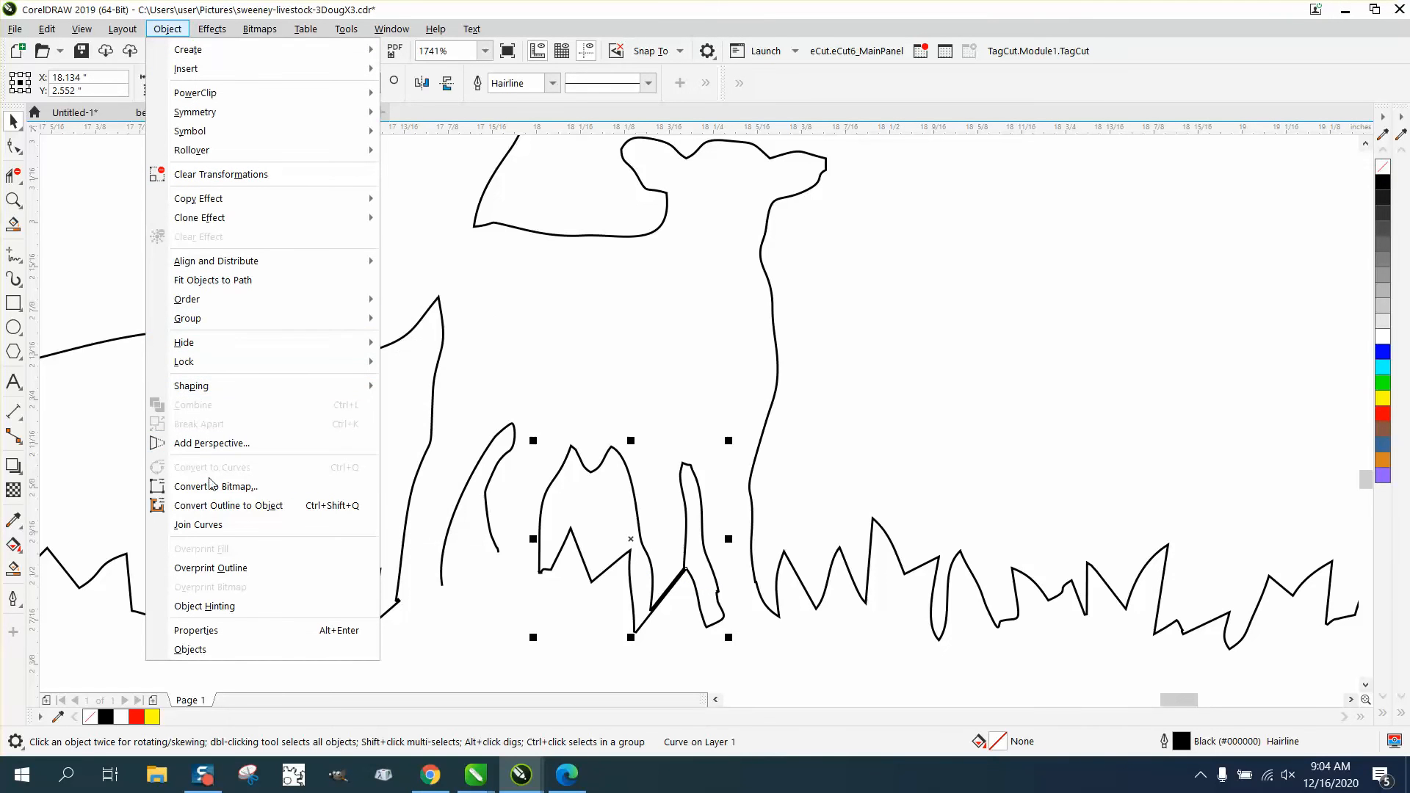
pyautogui.click(22, 150)
pyautogui.click(14, 175)
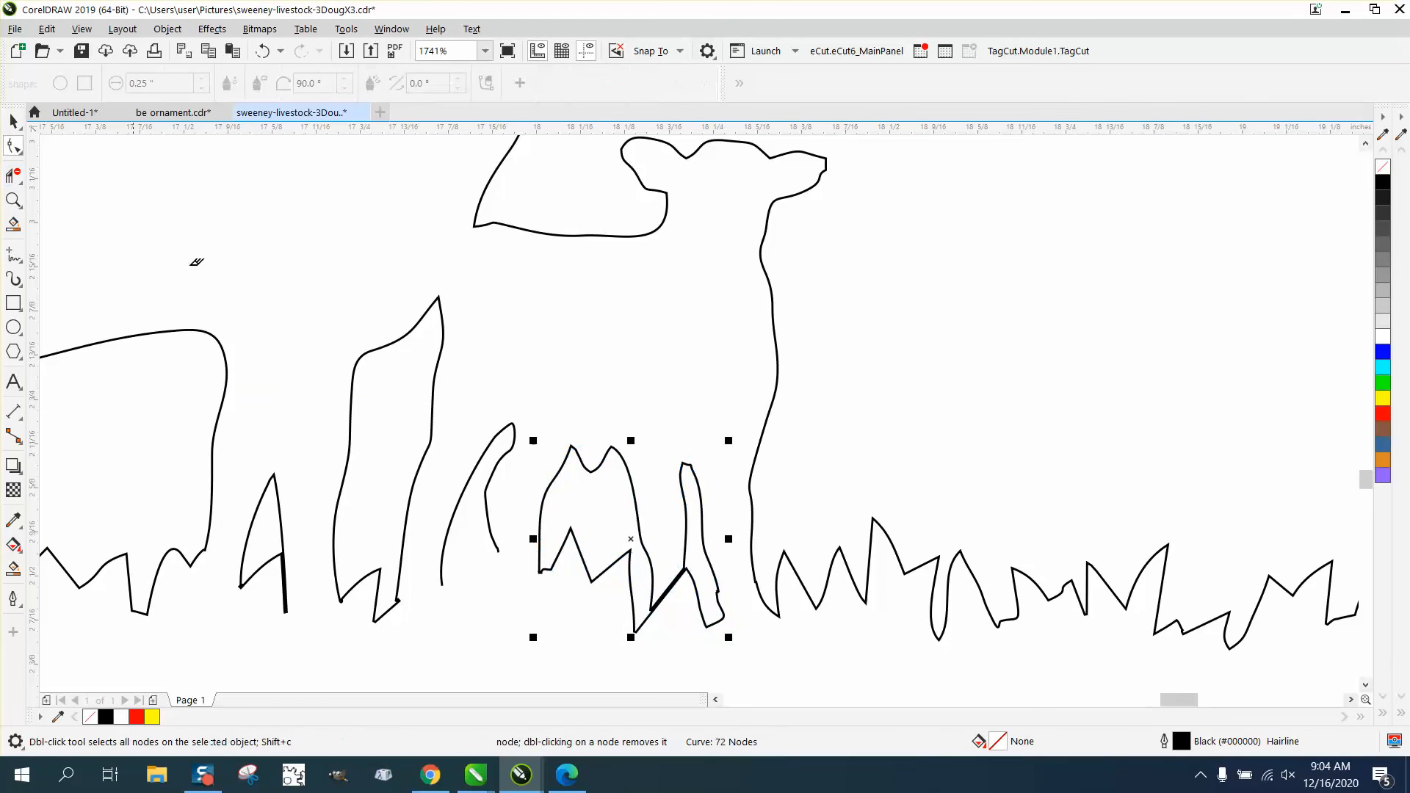
pyautogui.press('Delete')
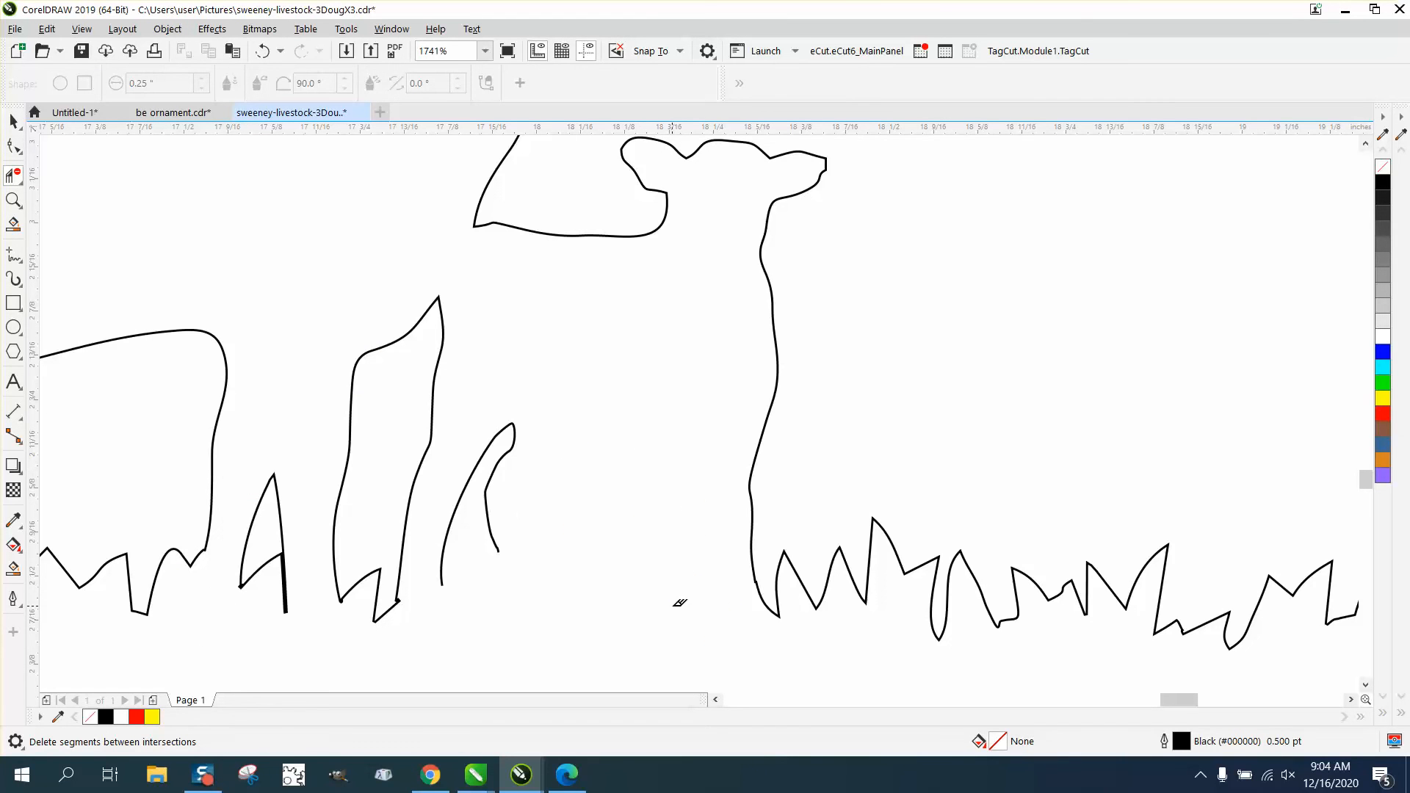
pyautogui.click(263, 51)
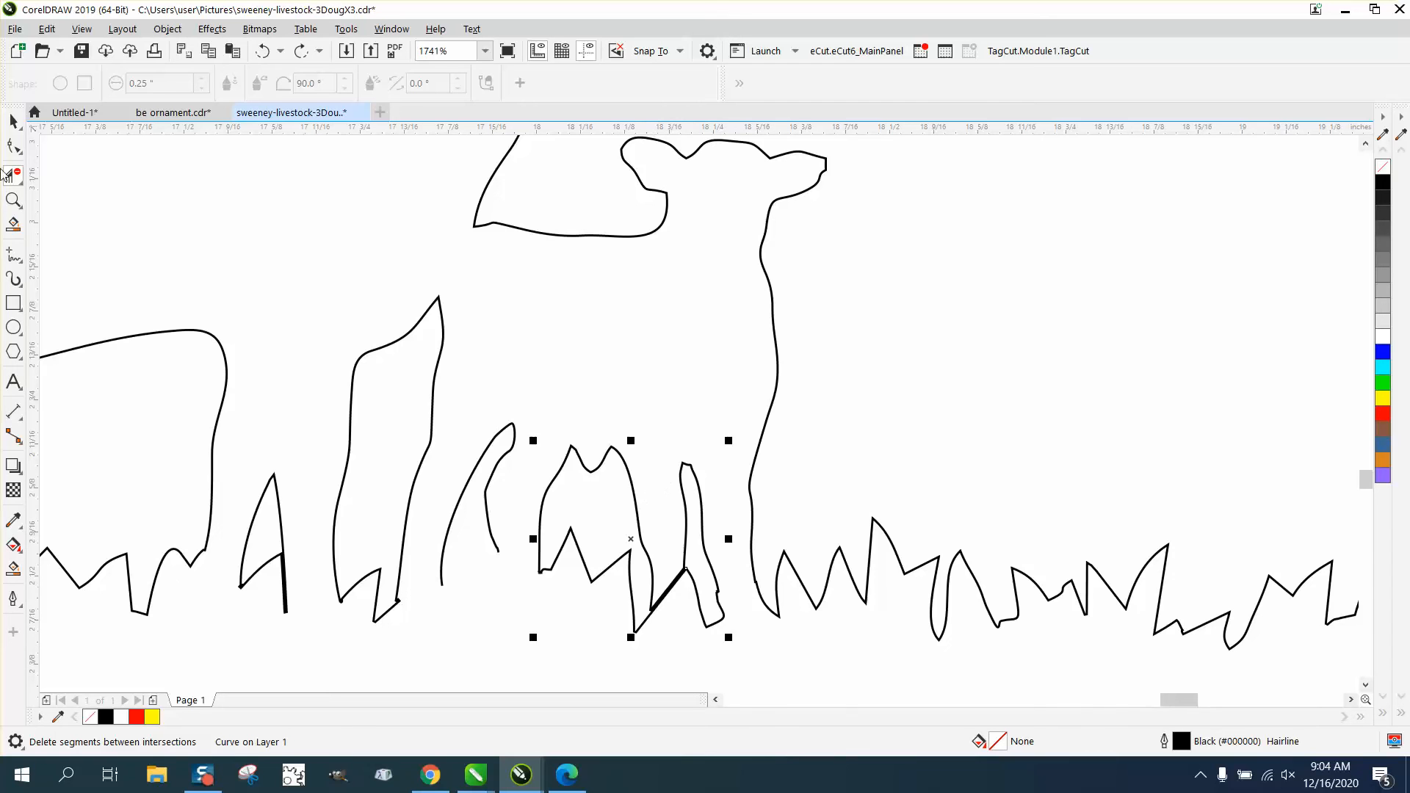
pyautogui.click(13, 145)
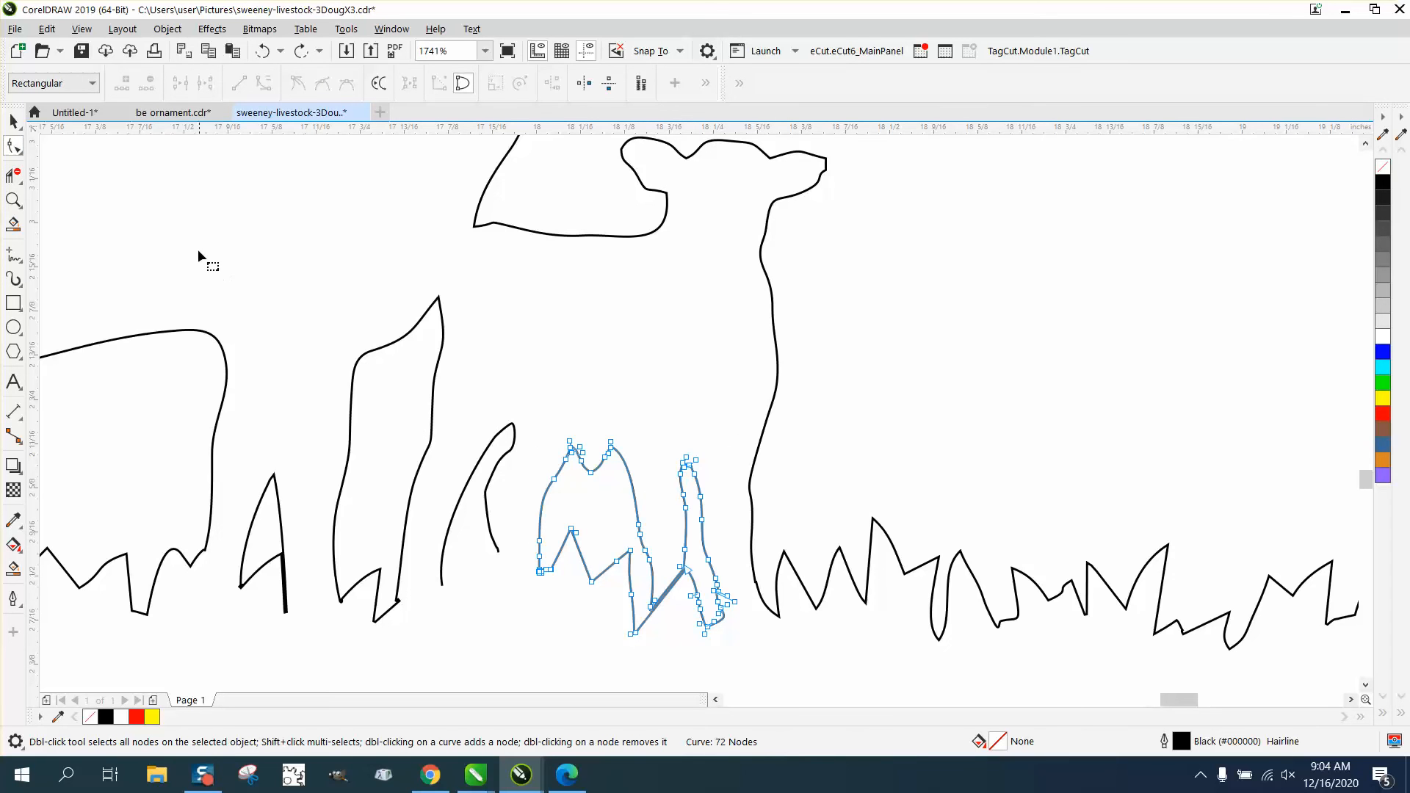
pyautogui.click(13, 120)
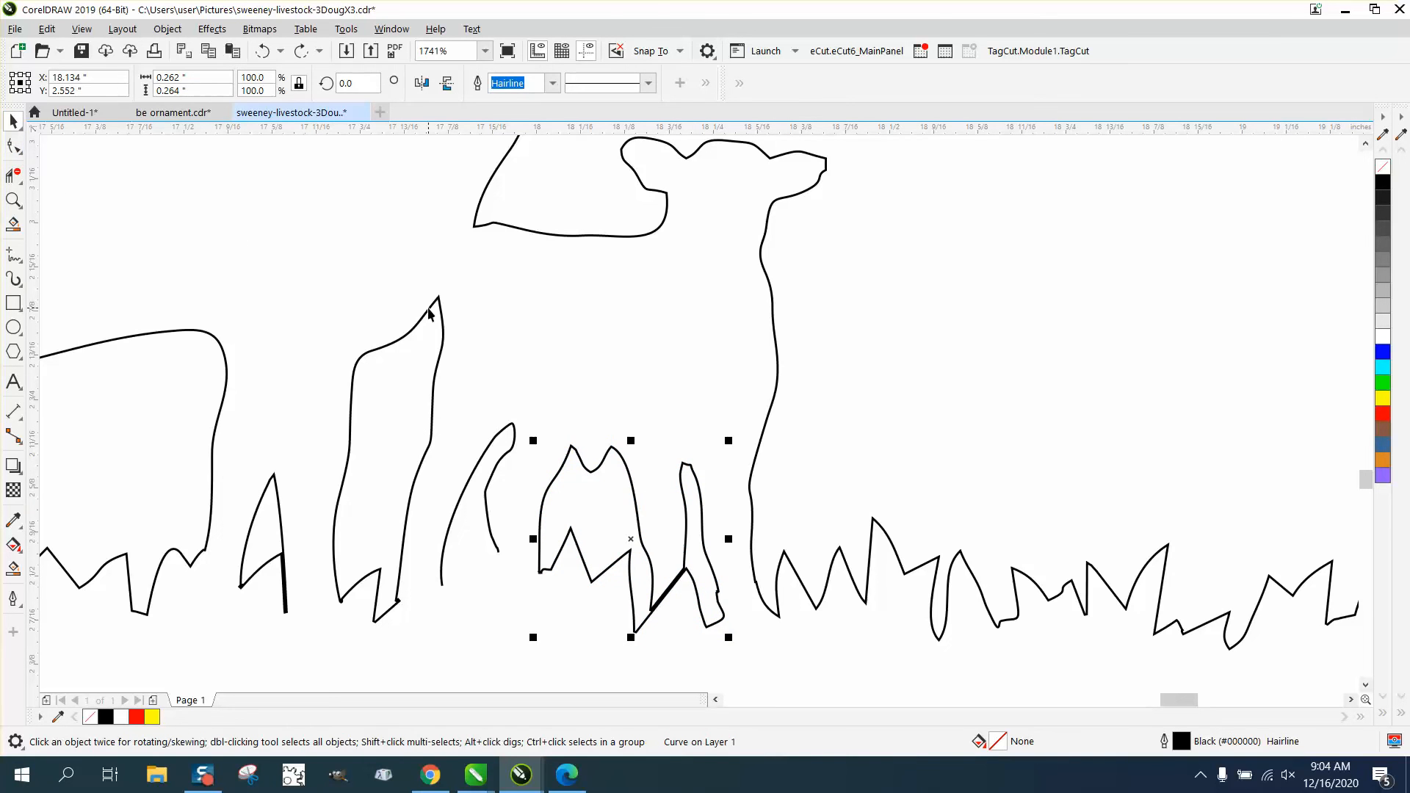
pyautogui.click(167, 29)
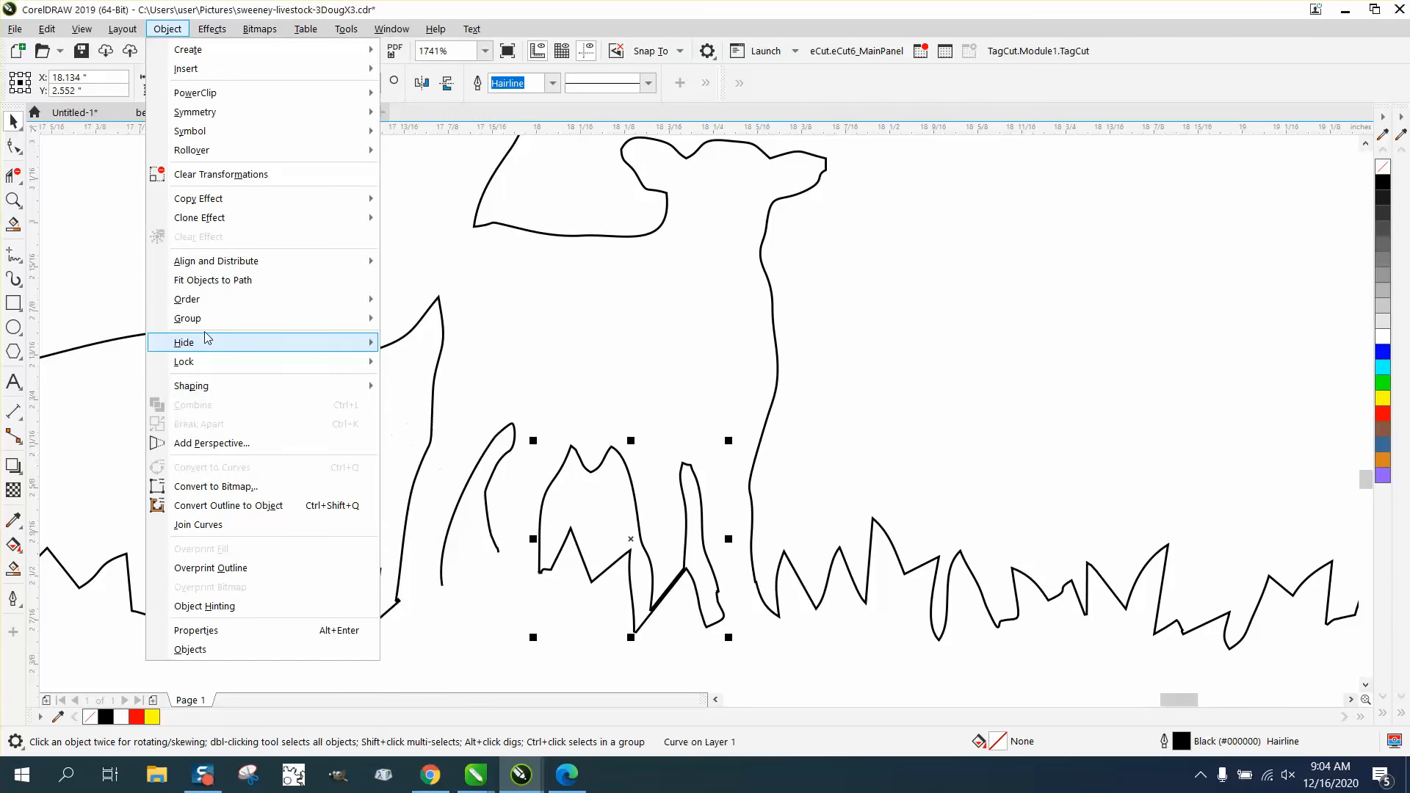
pyautogui.moveTo(208, 320)
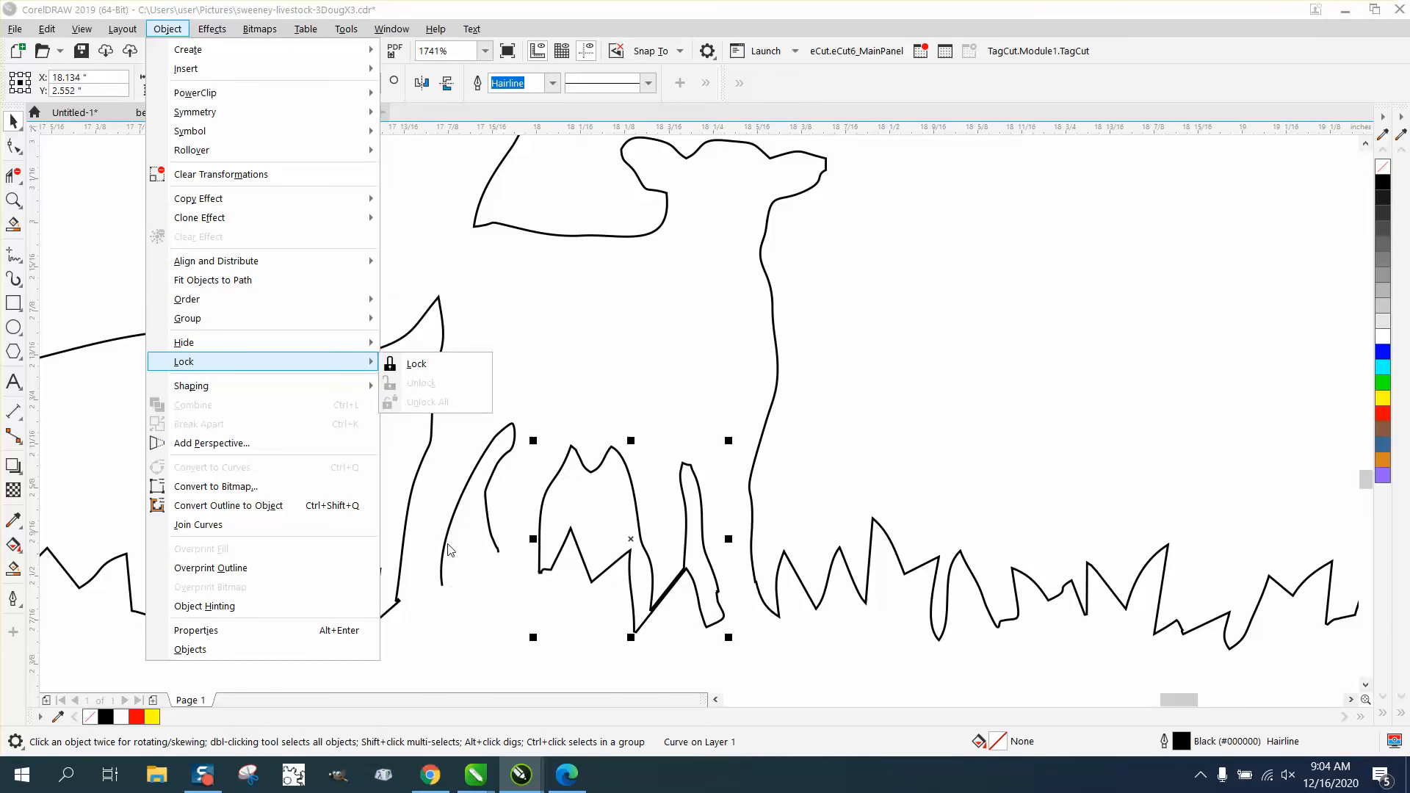
pyautogui.click(460, 397)
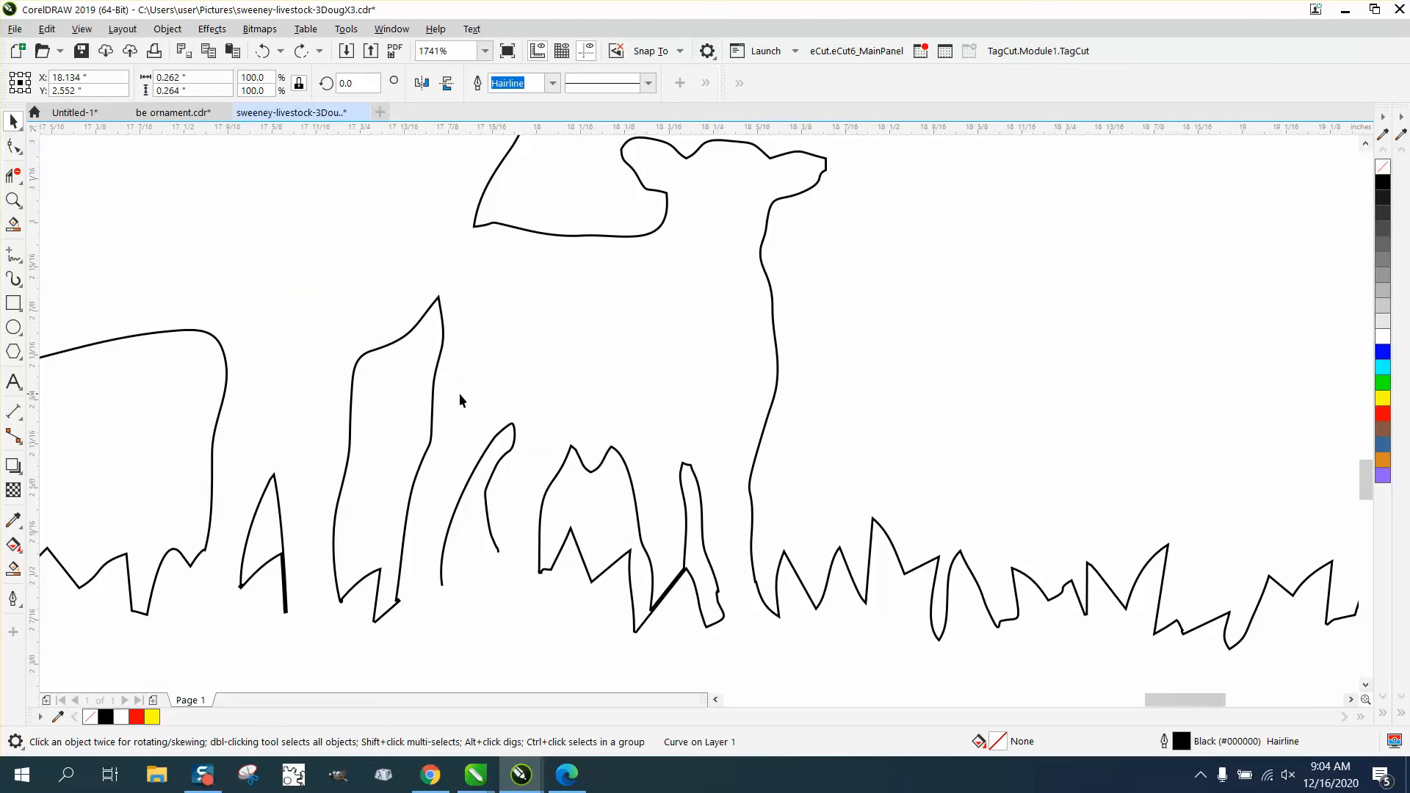
# Make a black Smart Fill shape from the M-shaped leg contour and move it out beside the red curve.
pyautogui.scroll(-4, 460, 394)
pyautogui.click(15, 570)
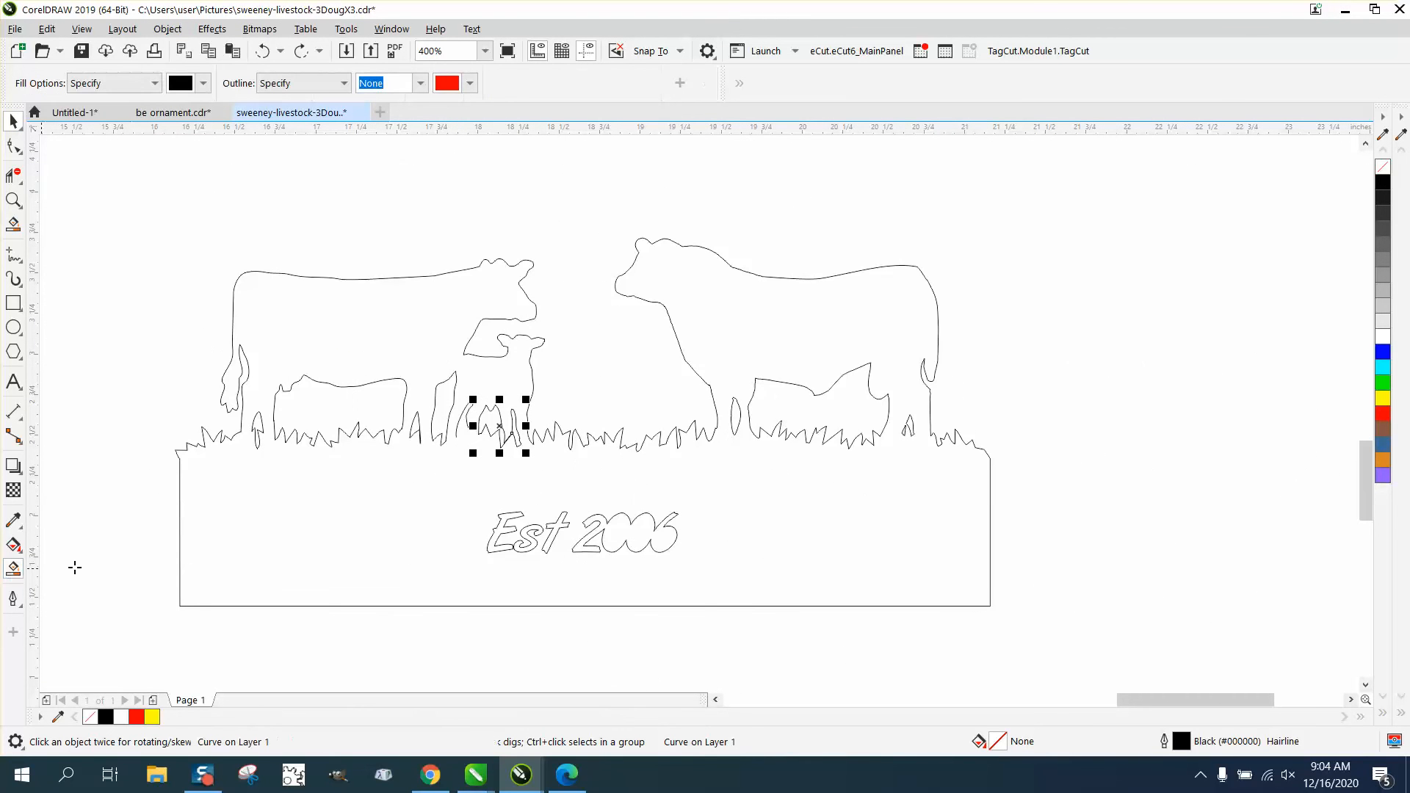
pyautogui.click(493, 422)
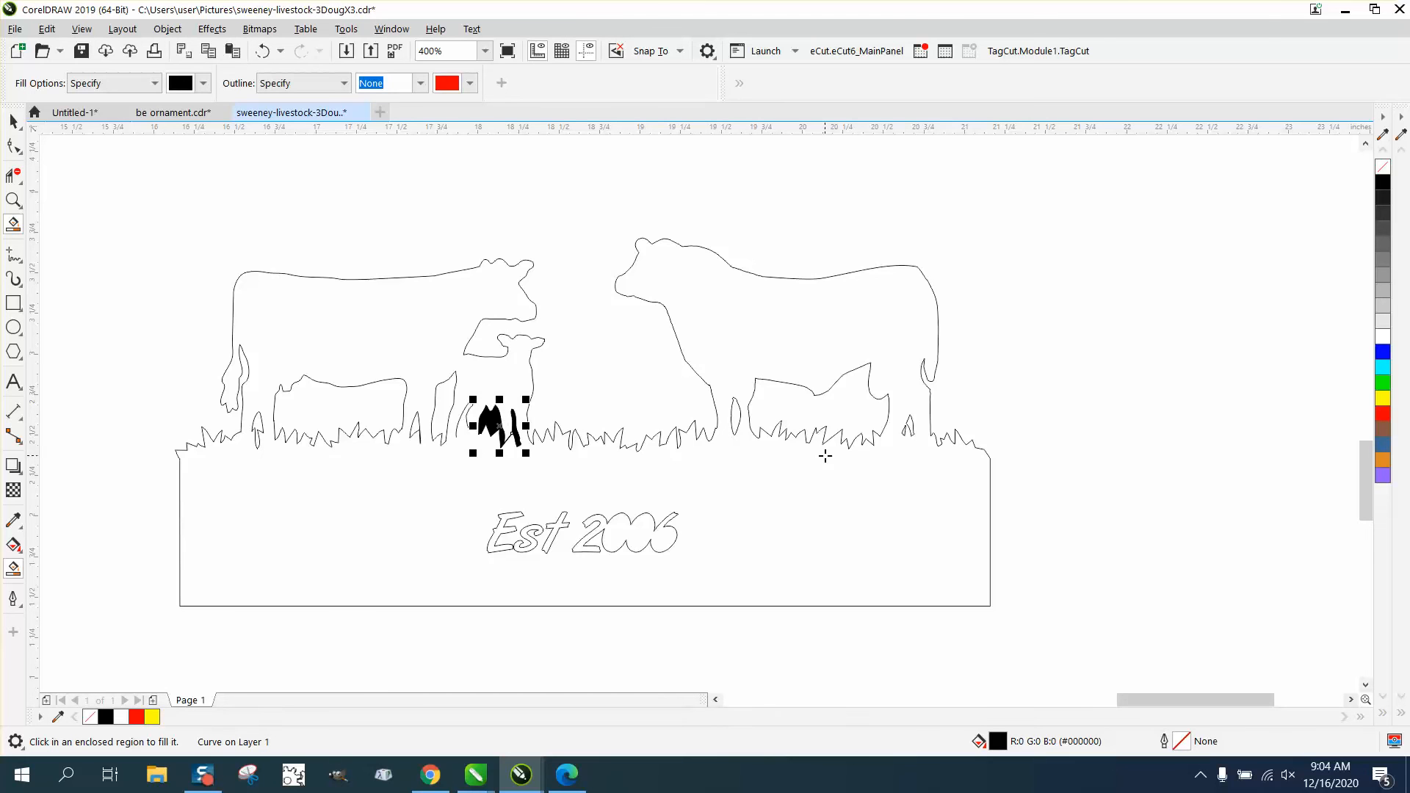
pyautogui.press('Right')
pyautogui.scroll(-1, 745, 459)
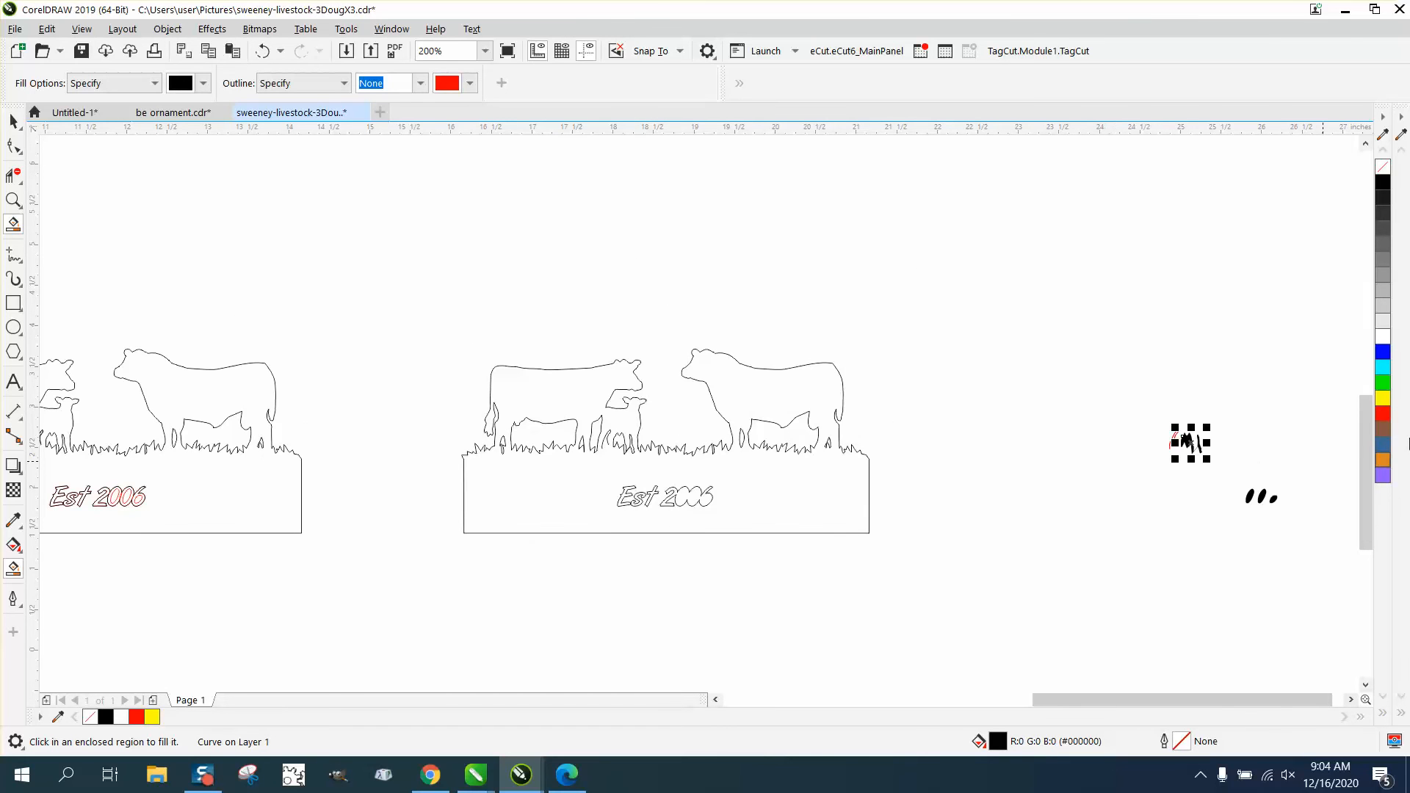
# Remove the fill from the moved leg shape and give it a red outline.
pyautogui.click(14, 200)
pyautogui.moveTo(1224, 464); pyautogui.dragTo(1153, 408)
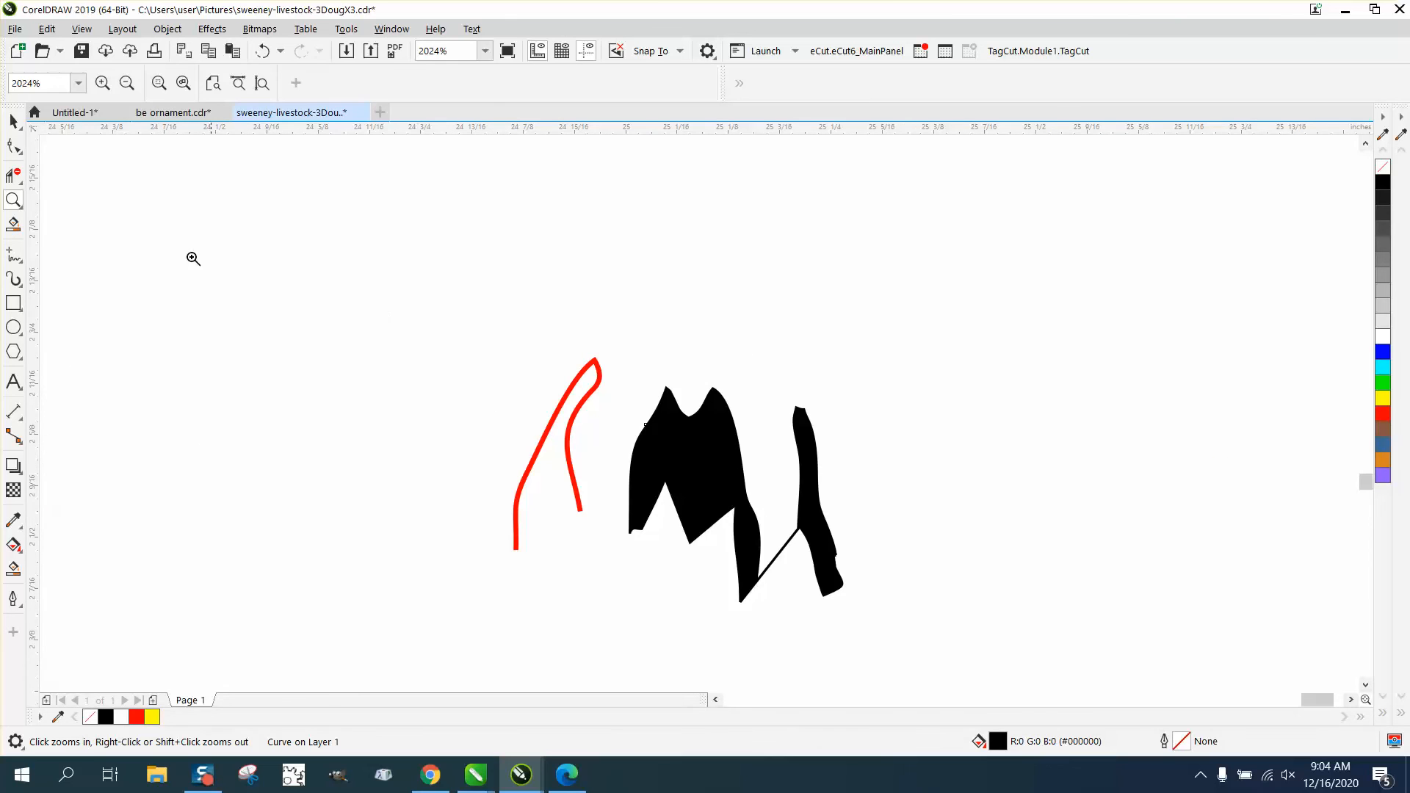
pyautogui.click(13, 121)
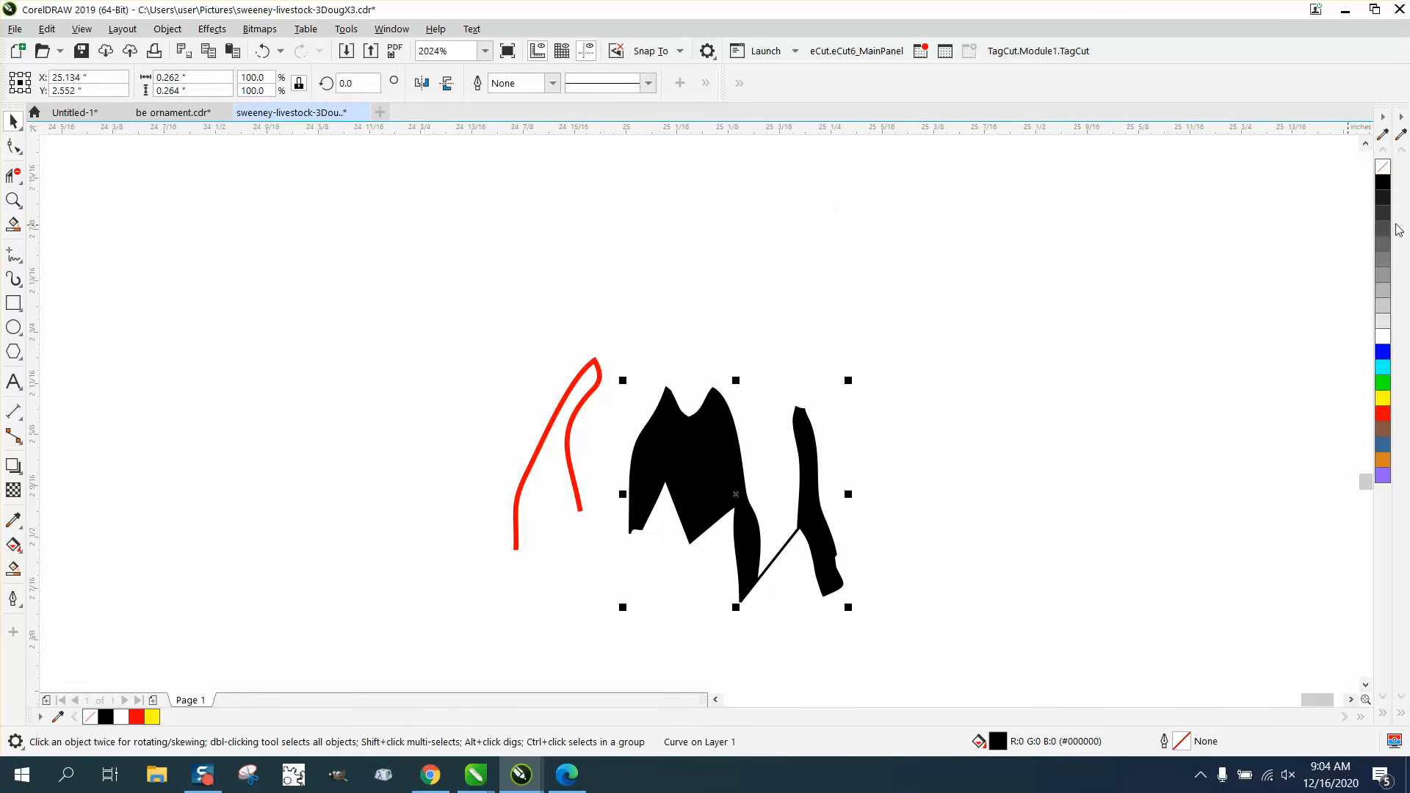
pyautogui.click(1383, 167)
pyautogui.rightClick(1383, 417)
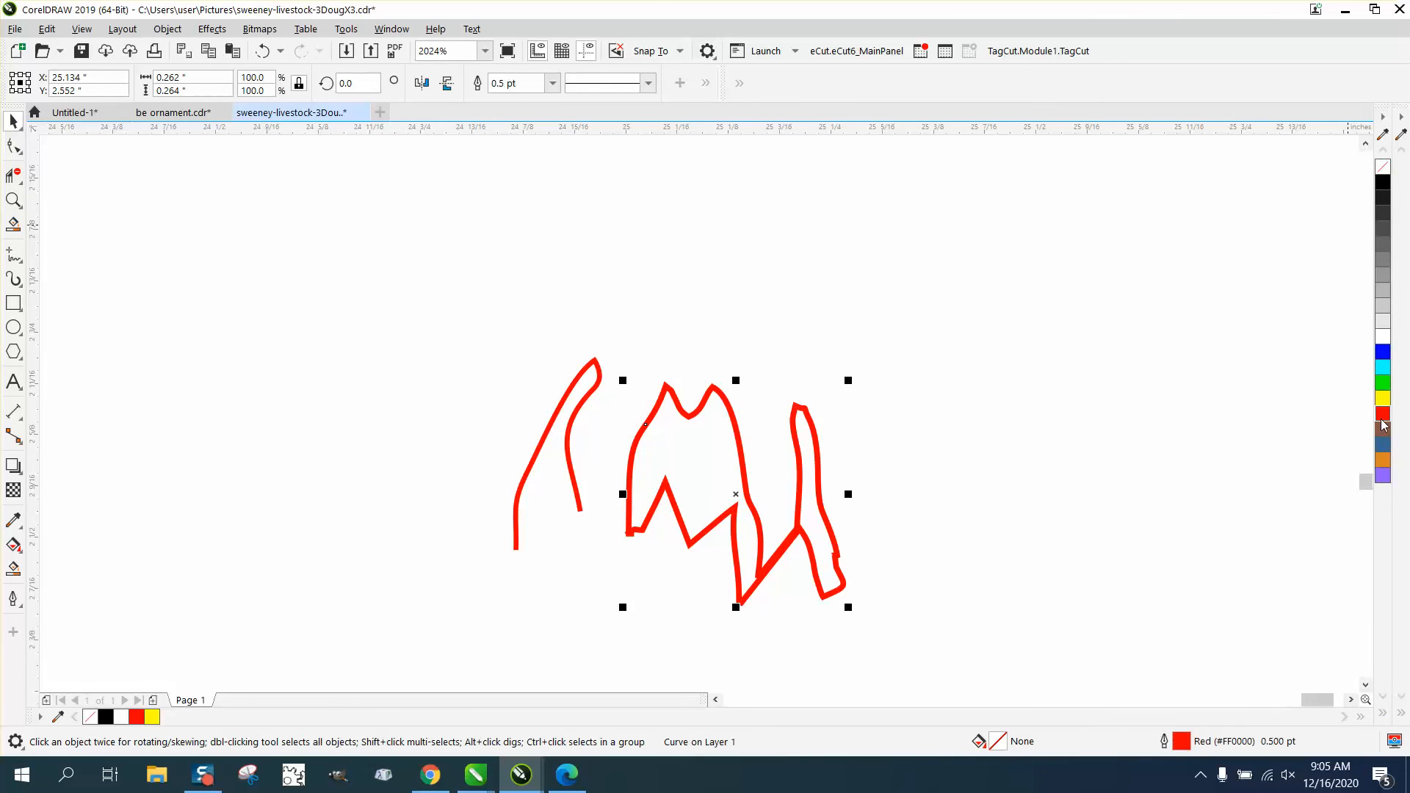
# Move the nodes at both ends of the doubled connector with the Shape tool so its two lines lie on top of each other.
pyautogui.click(15, 198)
pyautogui.moveTo(632, 465); pyautogui.dragTo(918, 626)
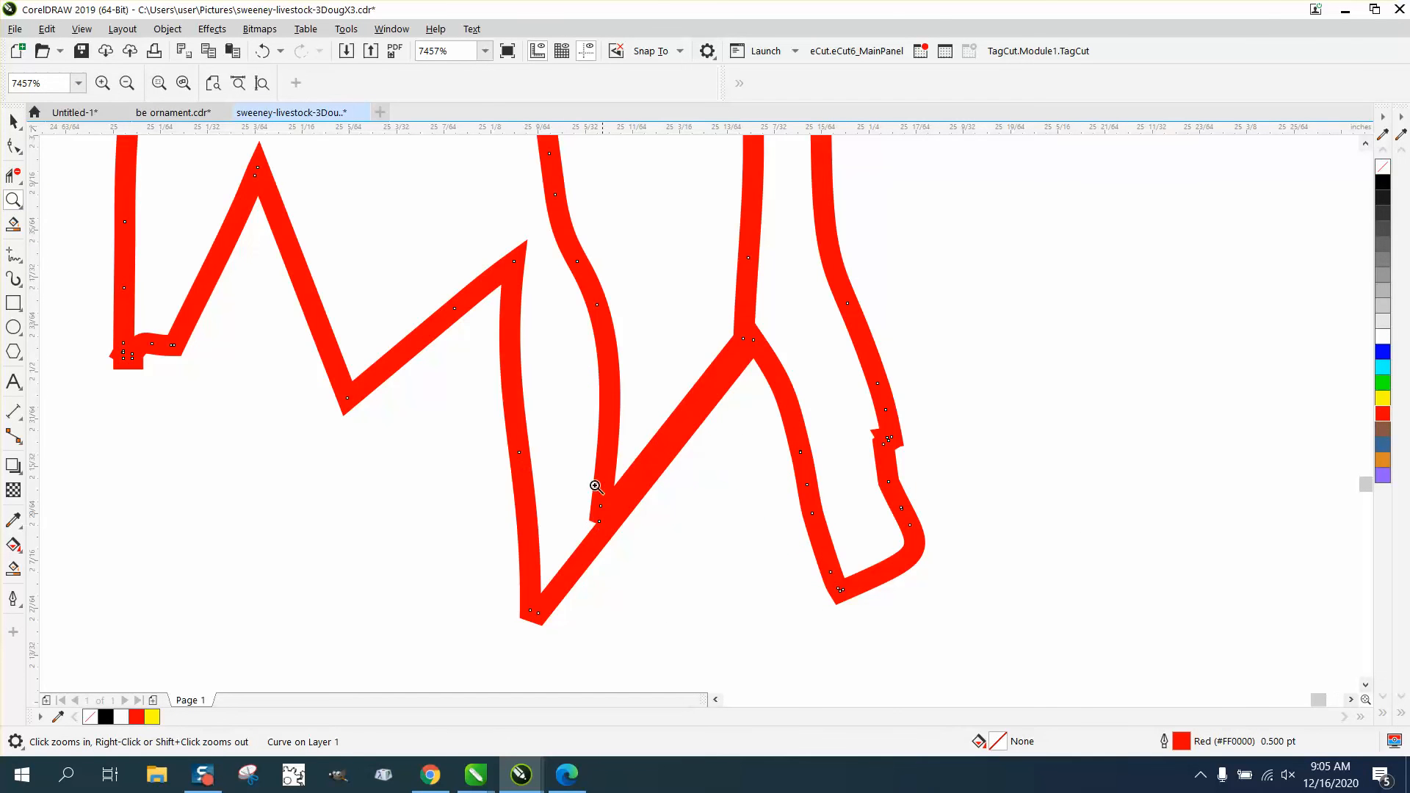
pyautogui.click(13, 145)
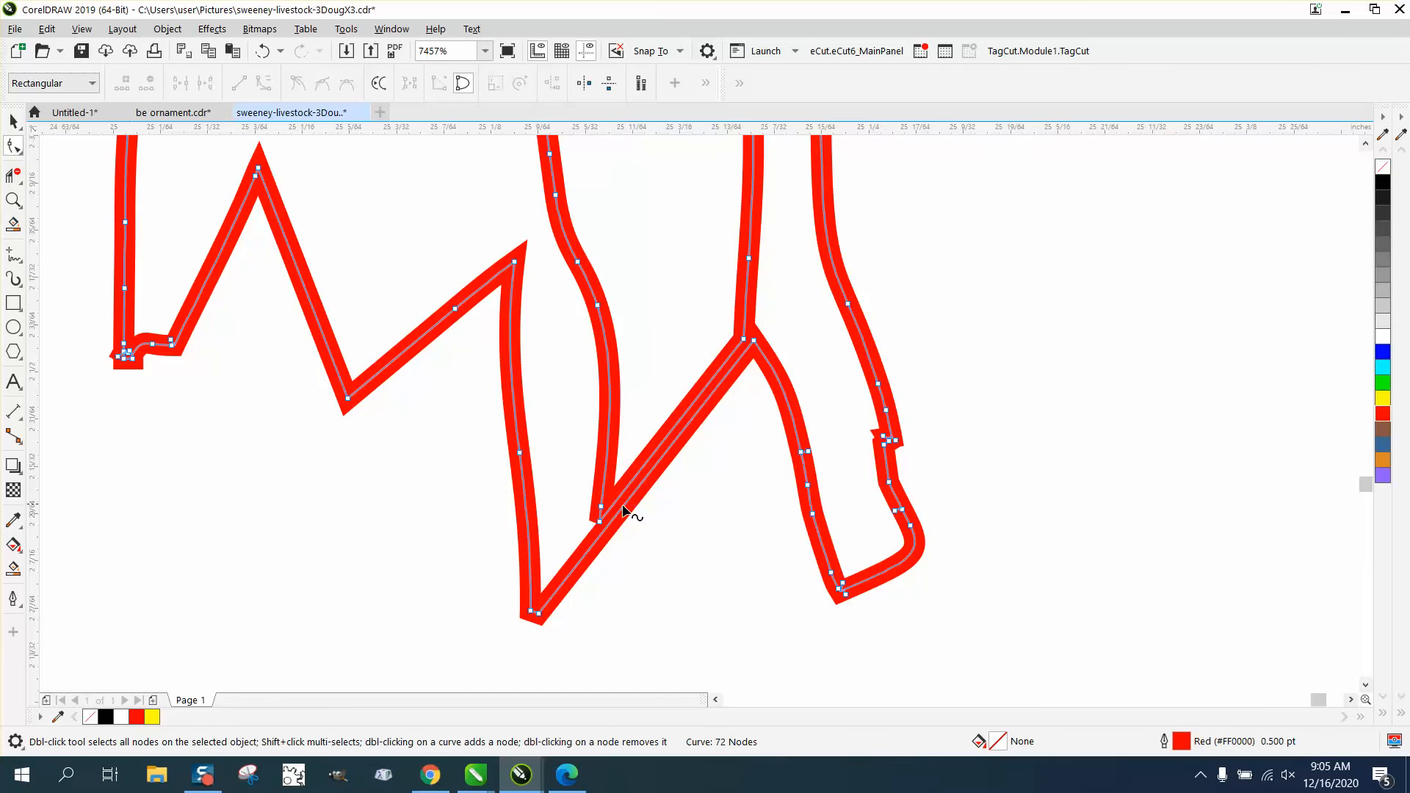
pyautogui.moveTo(600, 519); pyautogui.dragTo(601, 534)
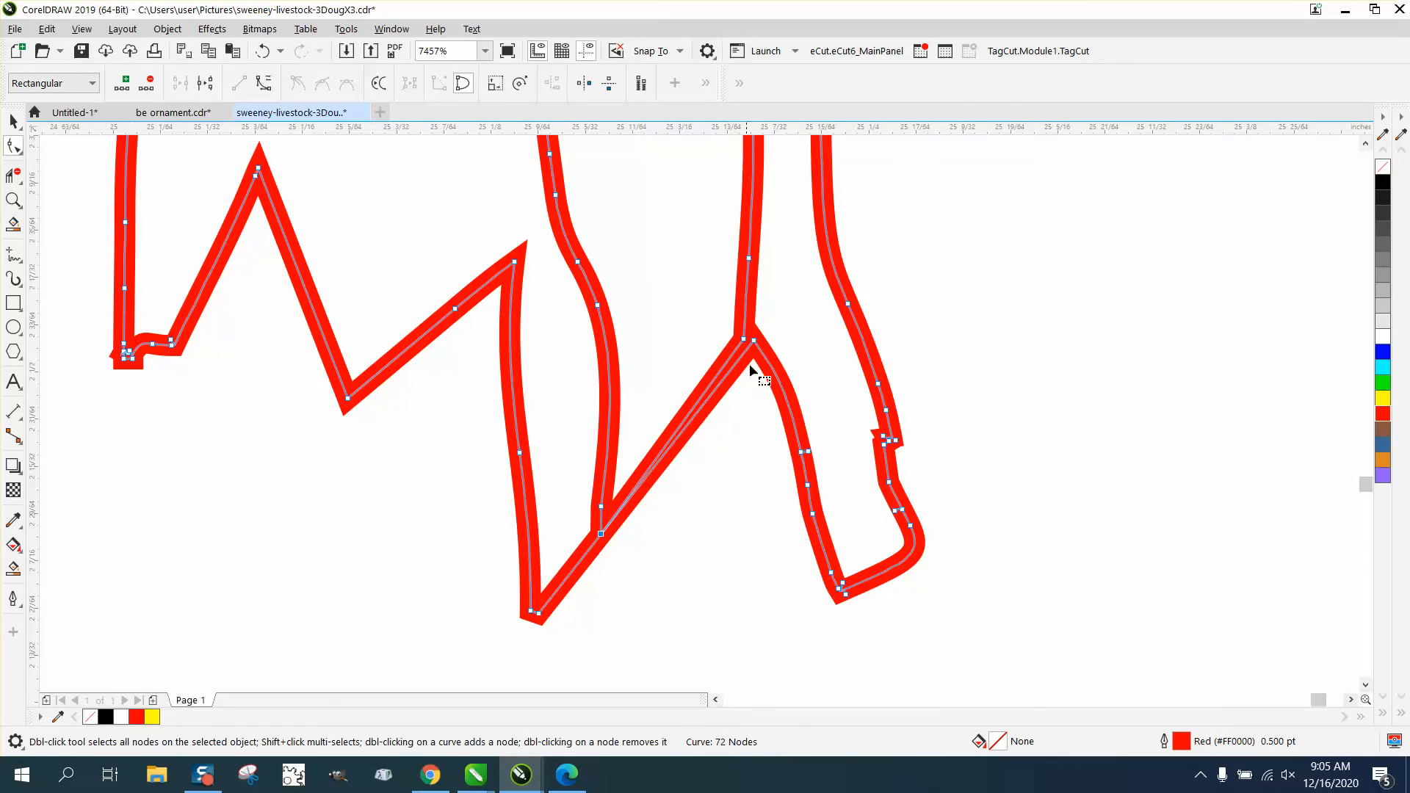
pyautogui.moveTo(744, 340); pyautogui.dragTo(754, 340)
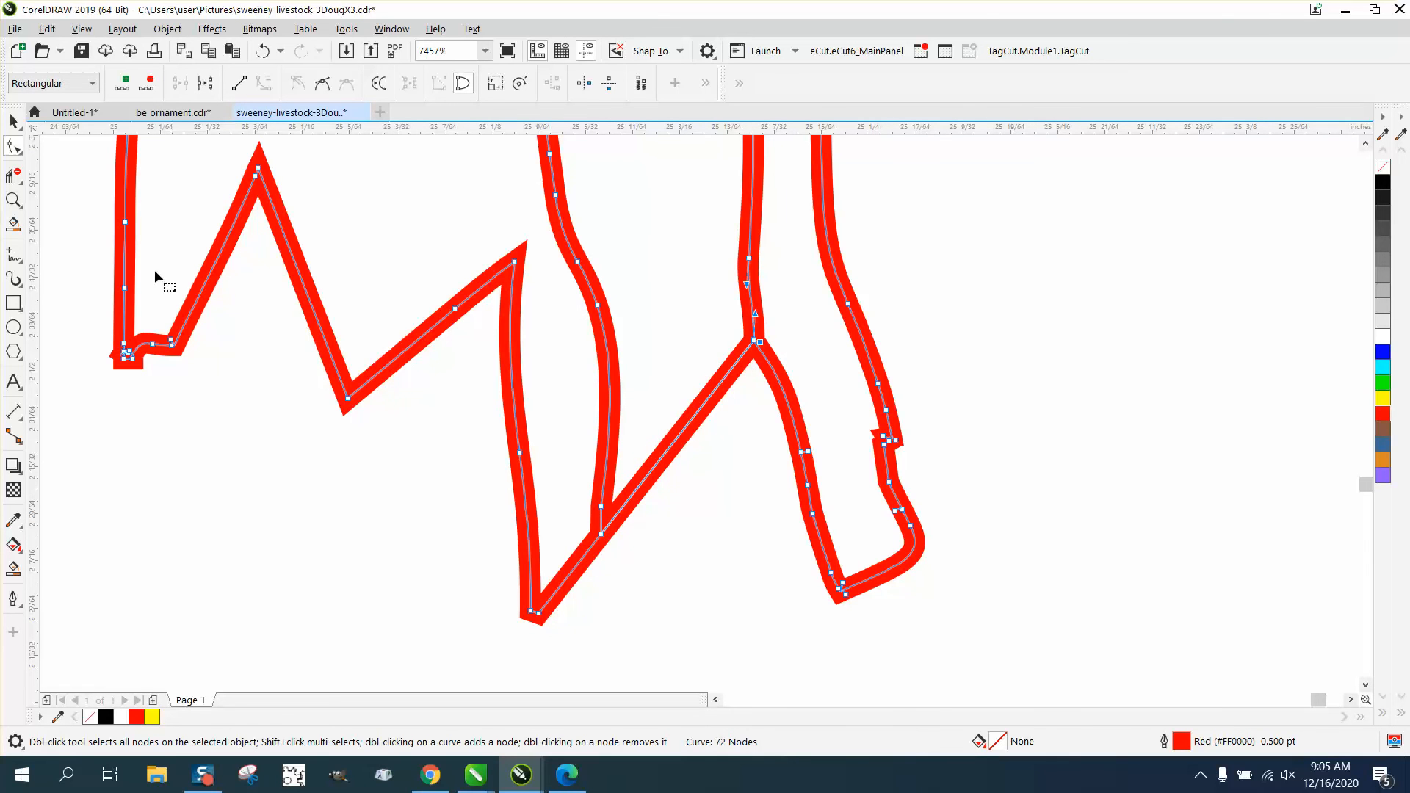
# Delete the connector between the M-shaped part and the narrow strip with the Virtual Segment Delete tool.
pyautogui.click(13, 174)
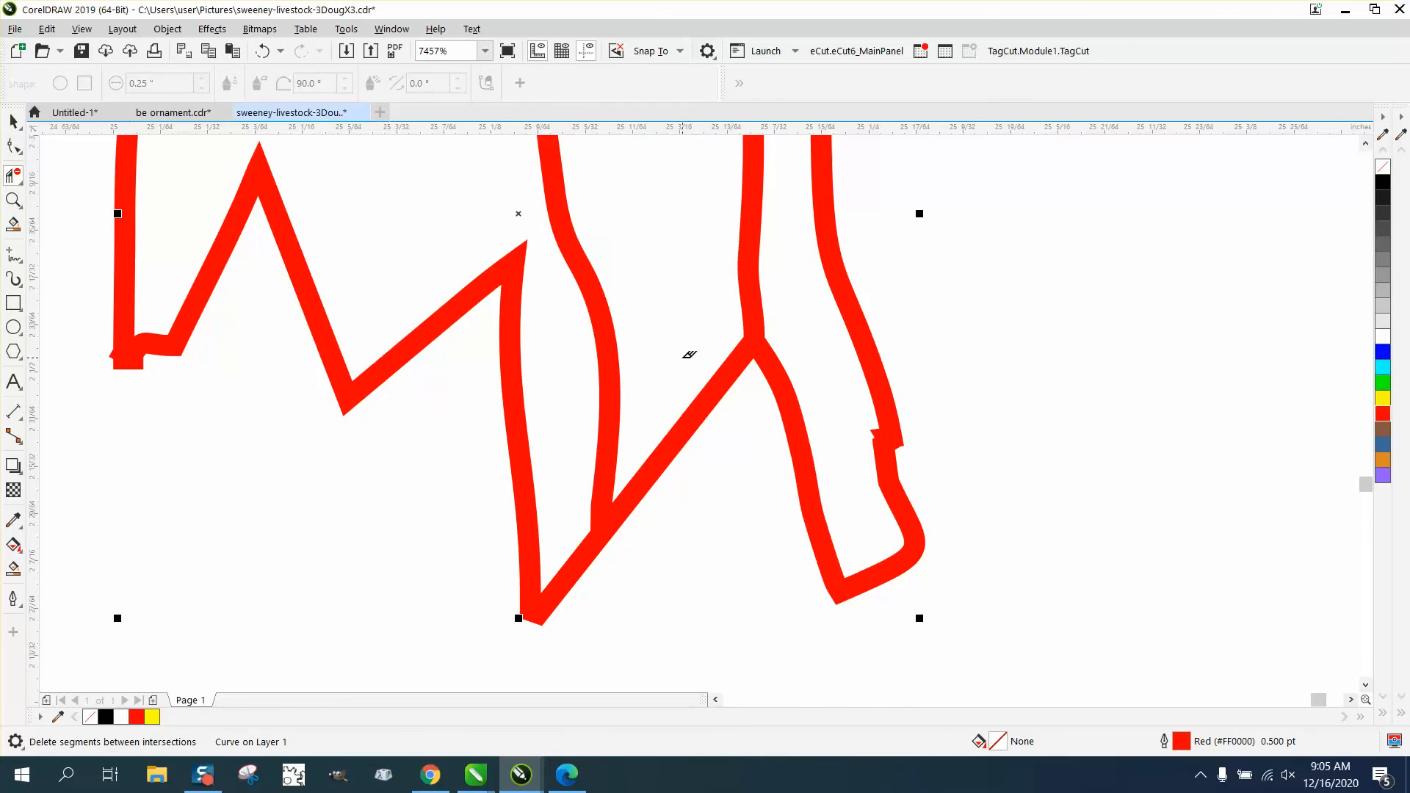
pyautogui.moveTo(685, 352); pyautogui.dragTo(708, 467)
pyautogui.scroll(-4, 702, 455)
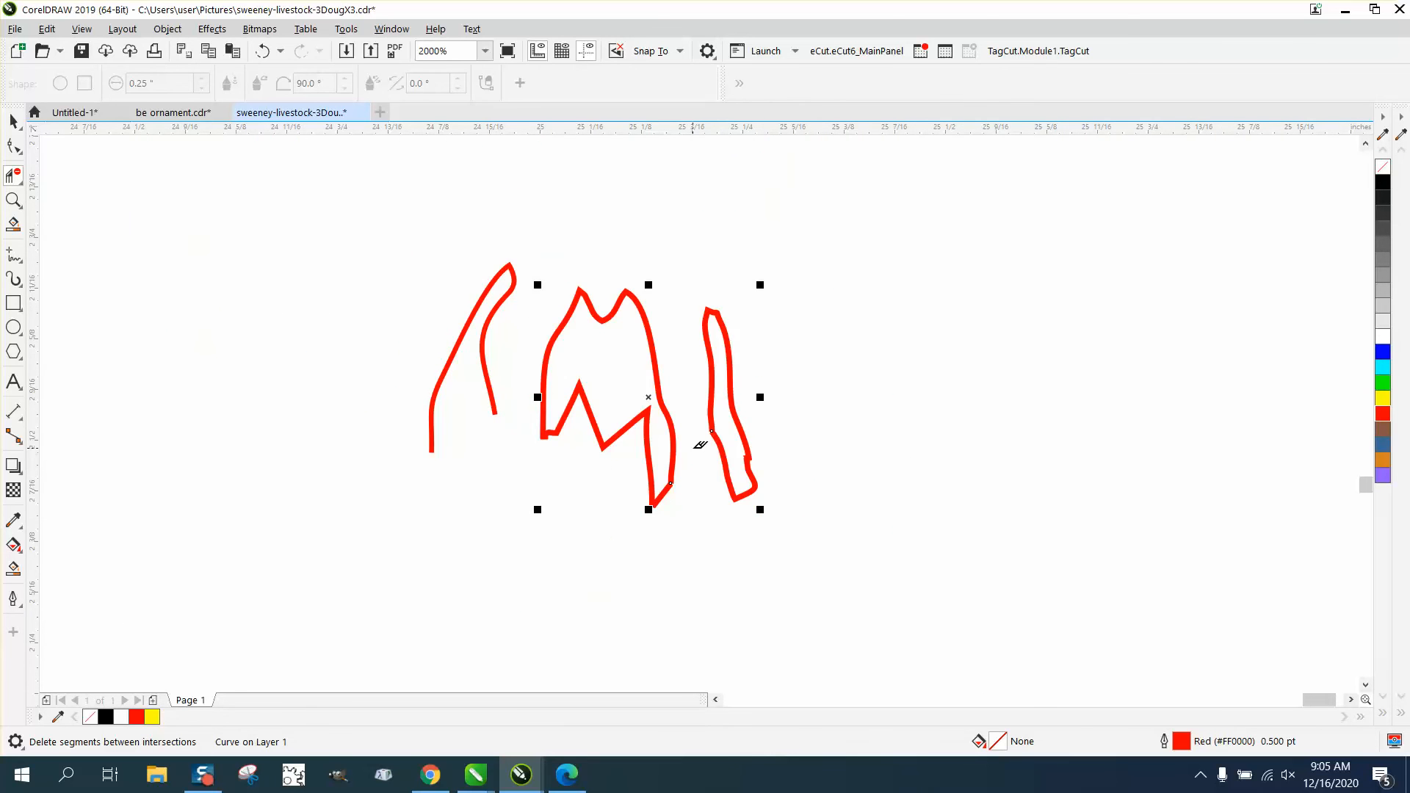
pyautogui.scroll(-2, 700, 445)
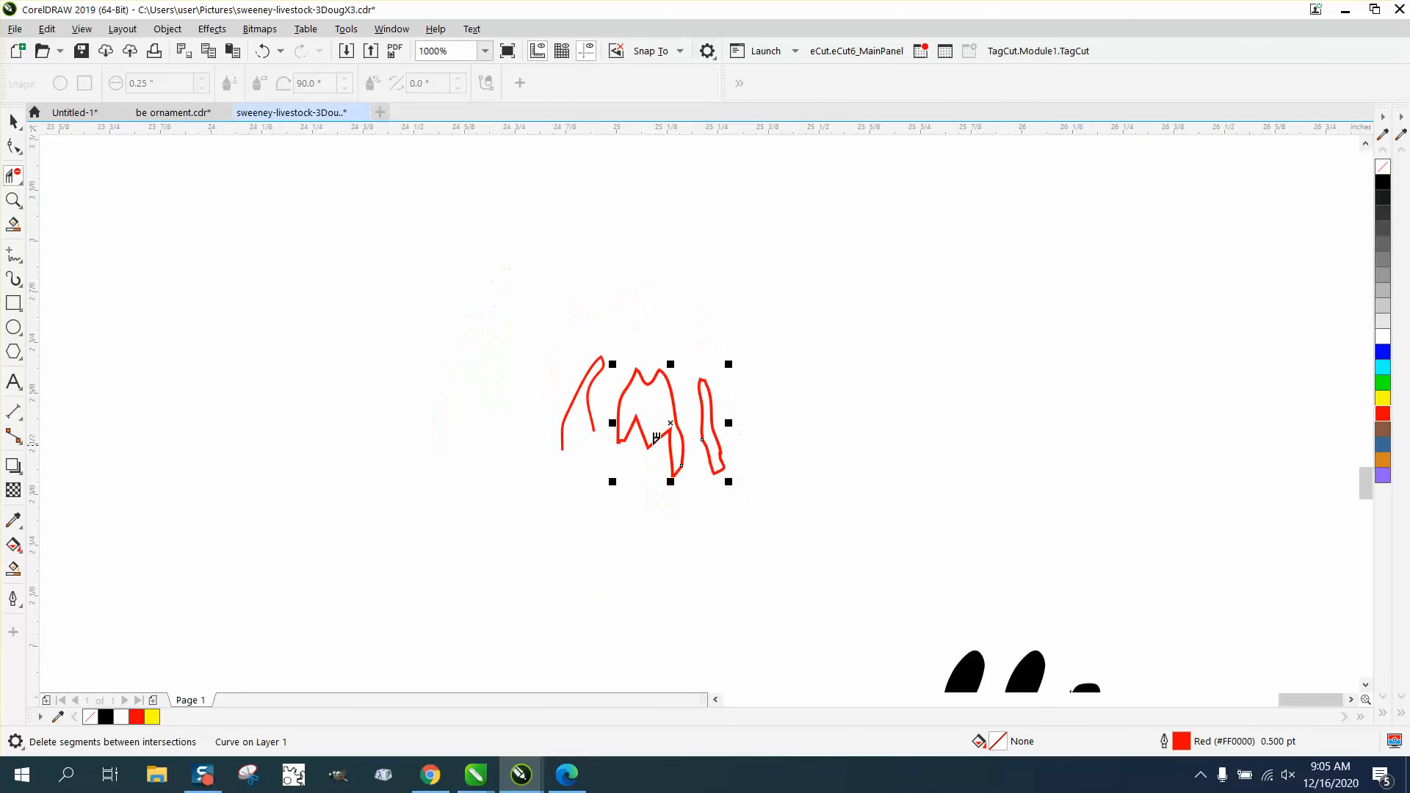
# Make black Smart Fill shapes from the separated M-shaped part and narrow strip, and move each back over the calf's original leg contour.
pyautogui.click(13, 568)
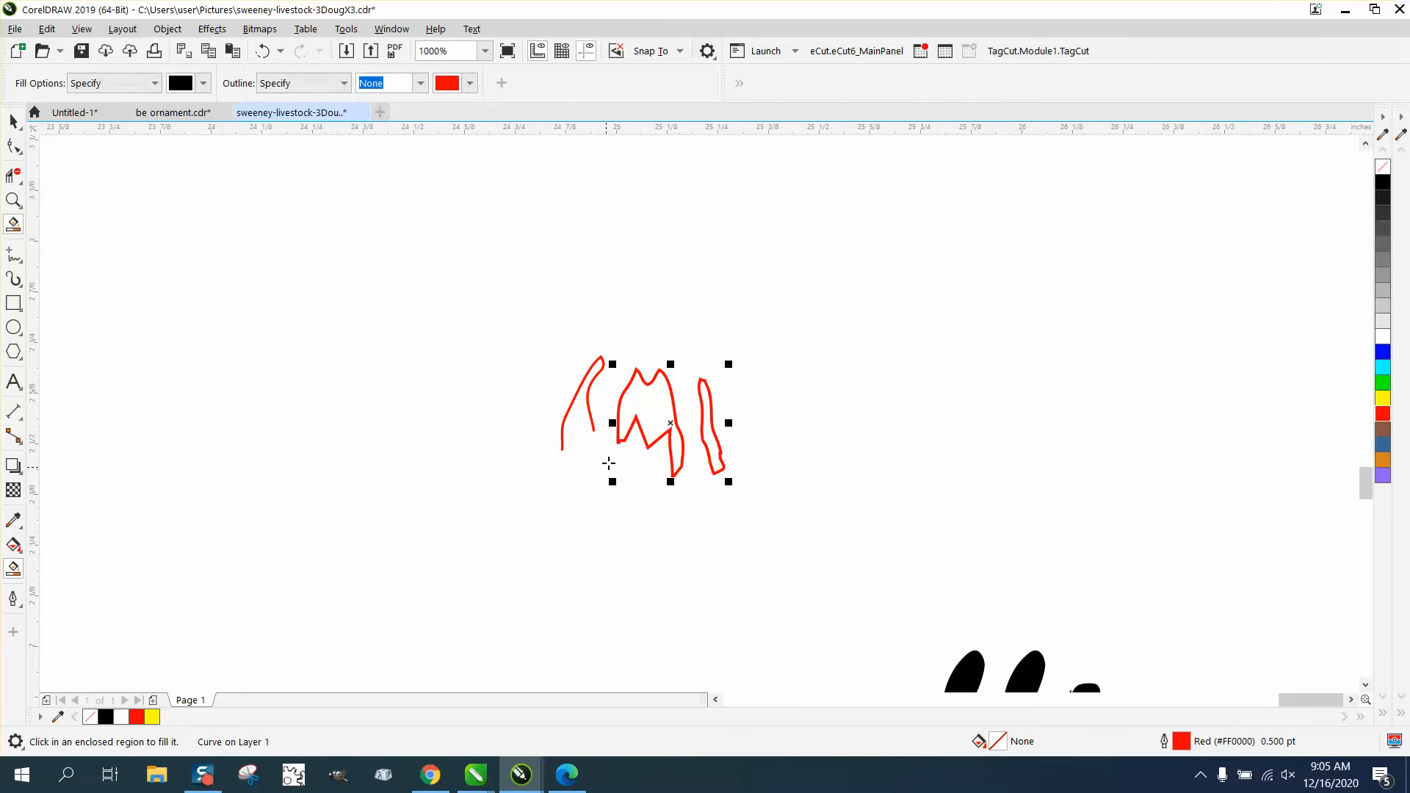
pyautogui.click(654, 396)
pyautogui.hotkey('ctrl', 'z')
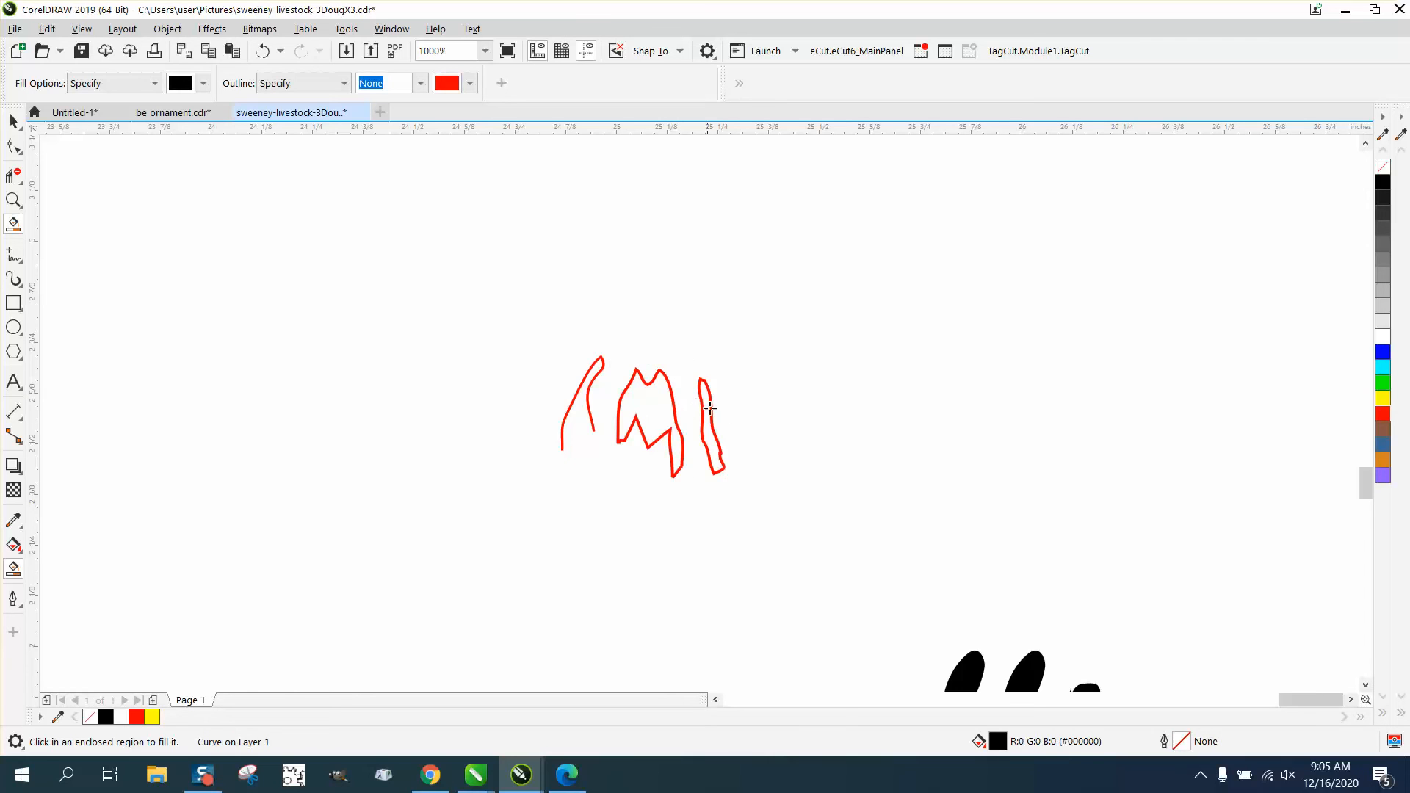
pyautogui.click(709, 411)
pyautogui.hotkey('ctrl', 'z')
pyautogui.scroll(-3, 756, 415)
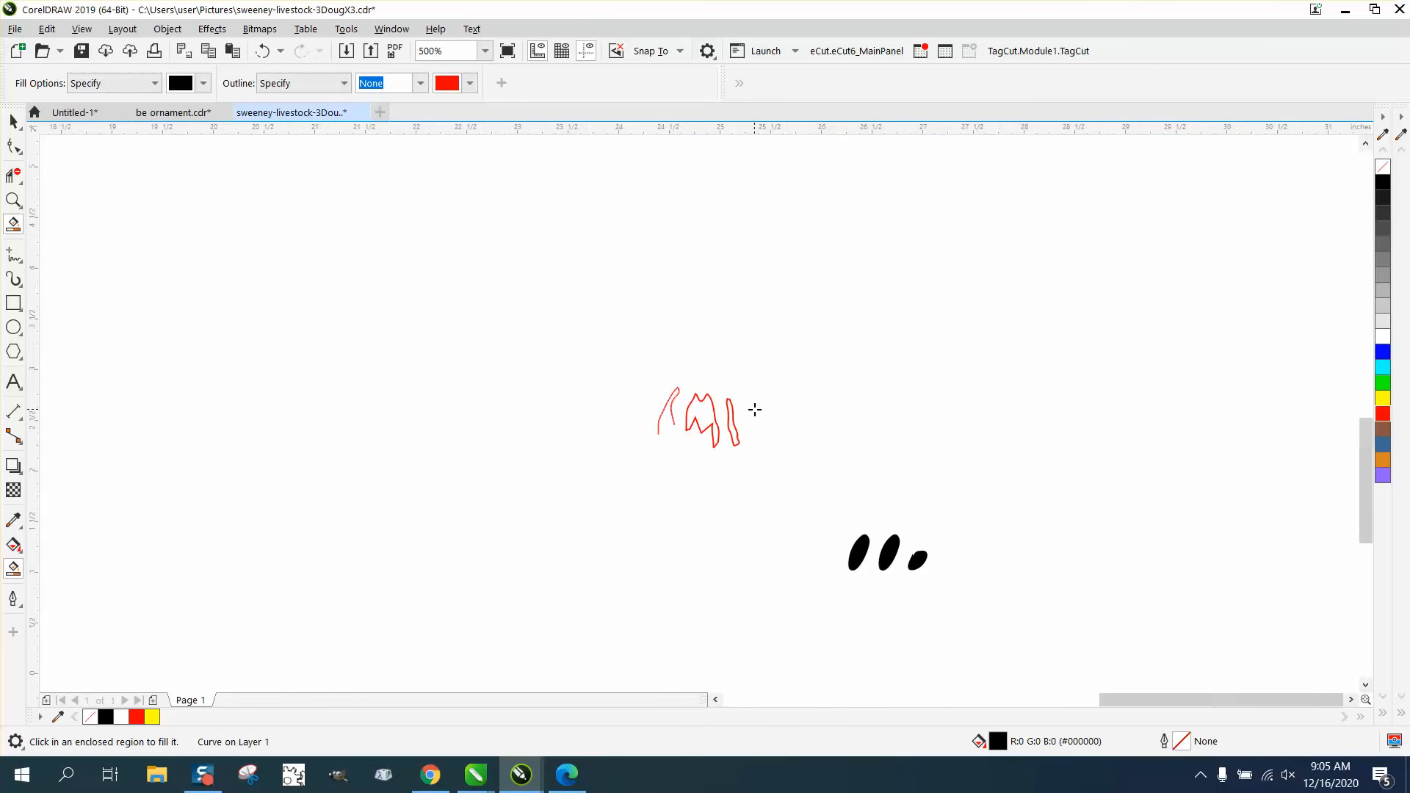
pyautogui.click(14, 200)
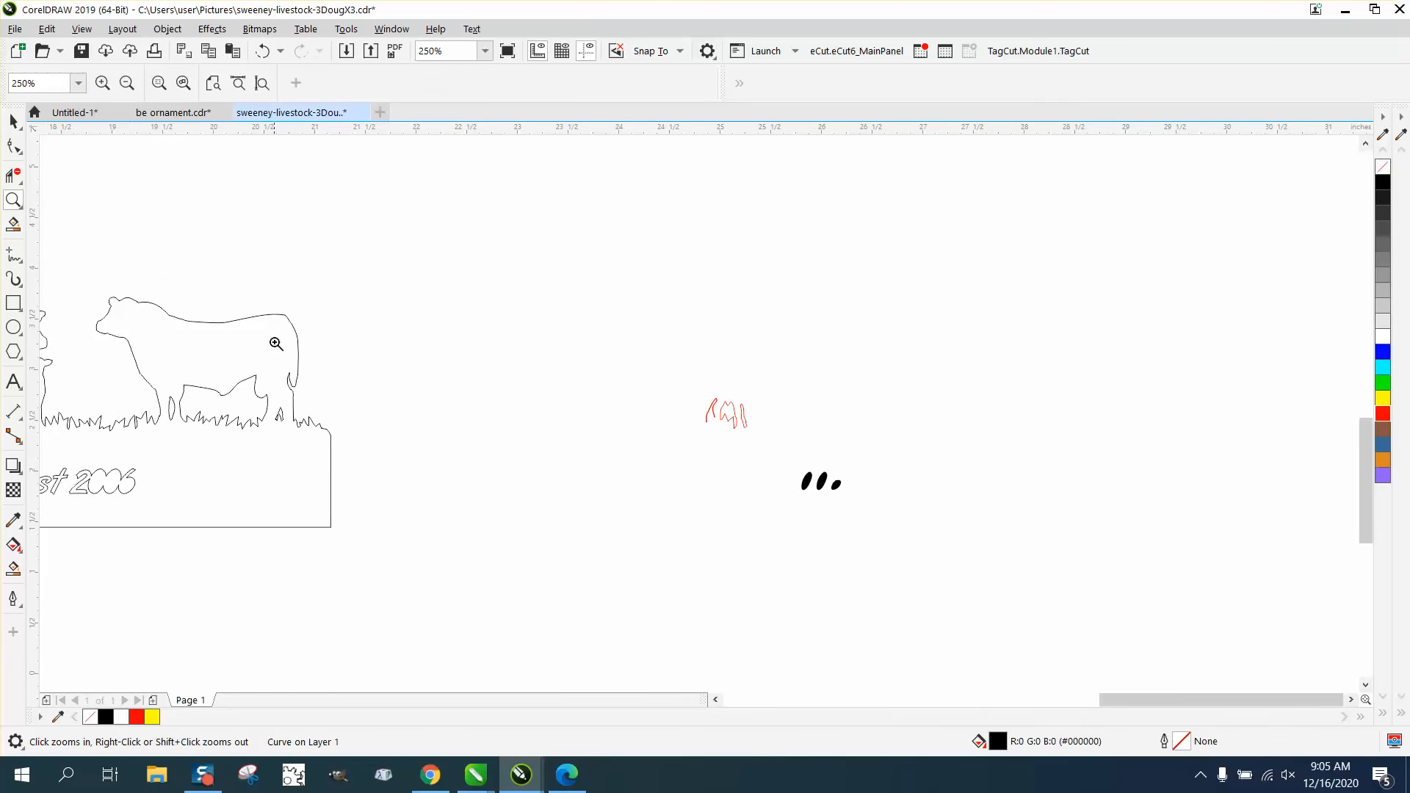
pyautogui.rightClick(276, 340)
pyautogui.moveTo(131, 362); pyautogui.dragTo(206, 406)
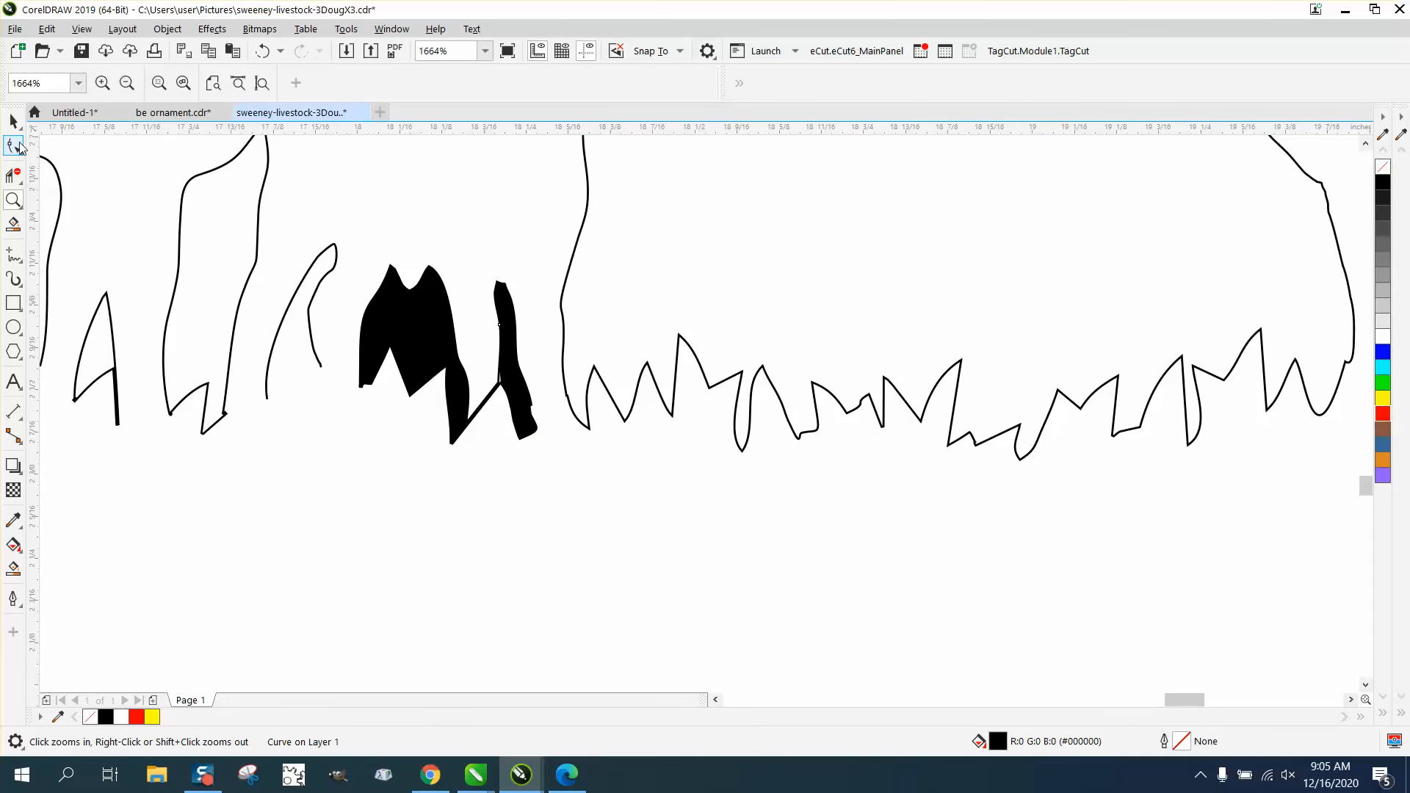
# Remove the black fill from the narrow strip and from the M-shaped part at the calf's legs.
pyautogui.click(13, 121)
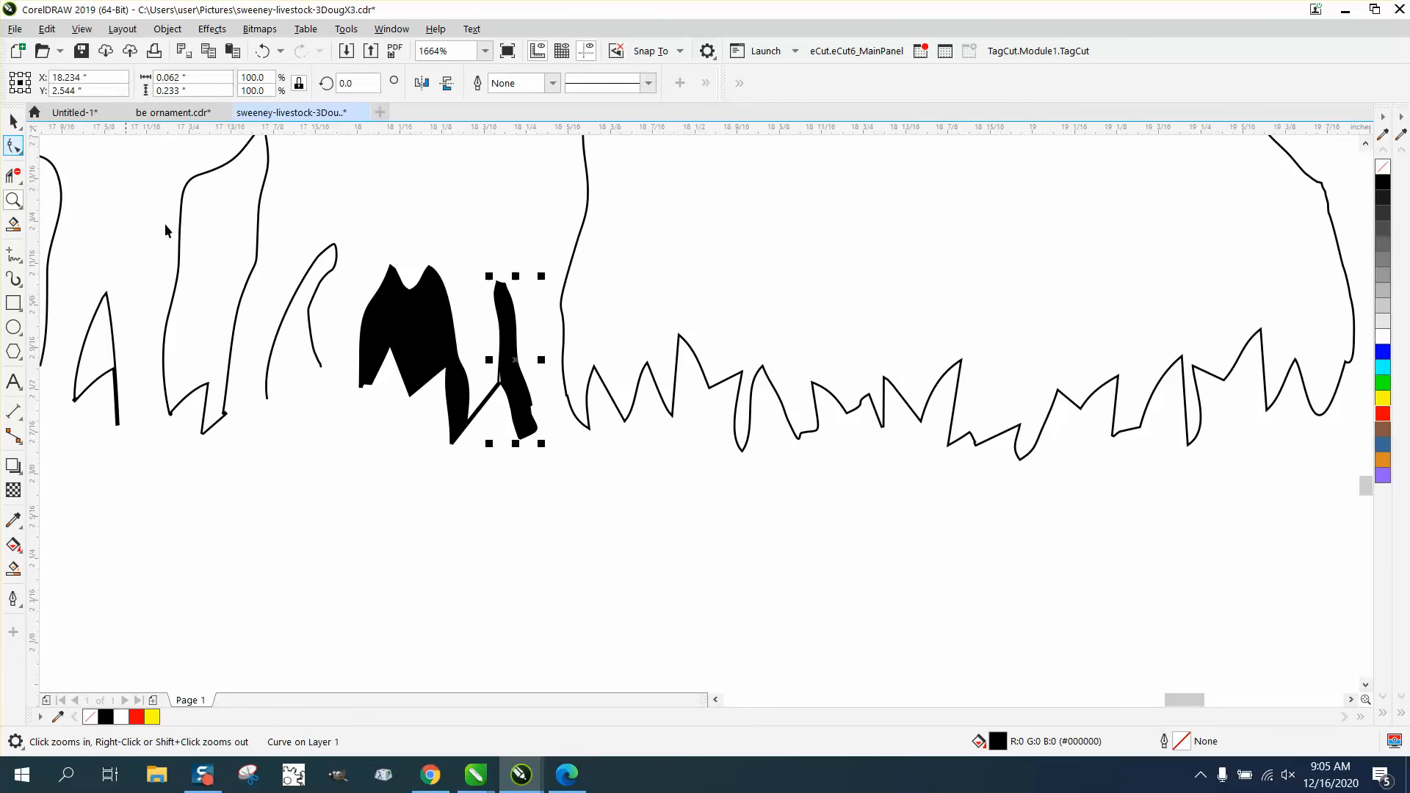
pyautogui.click(1383, 168)
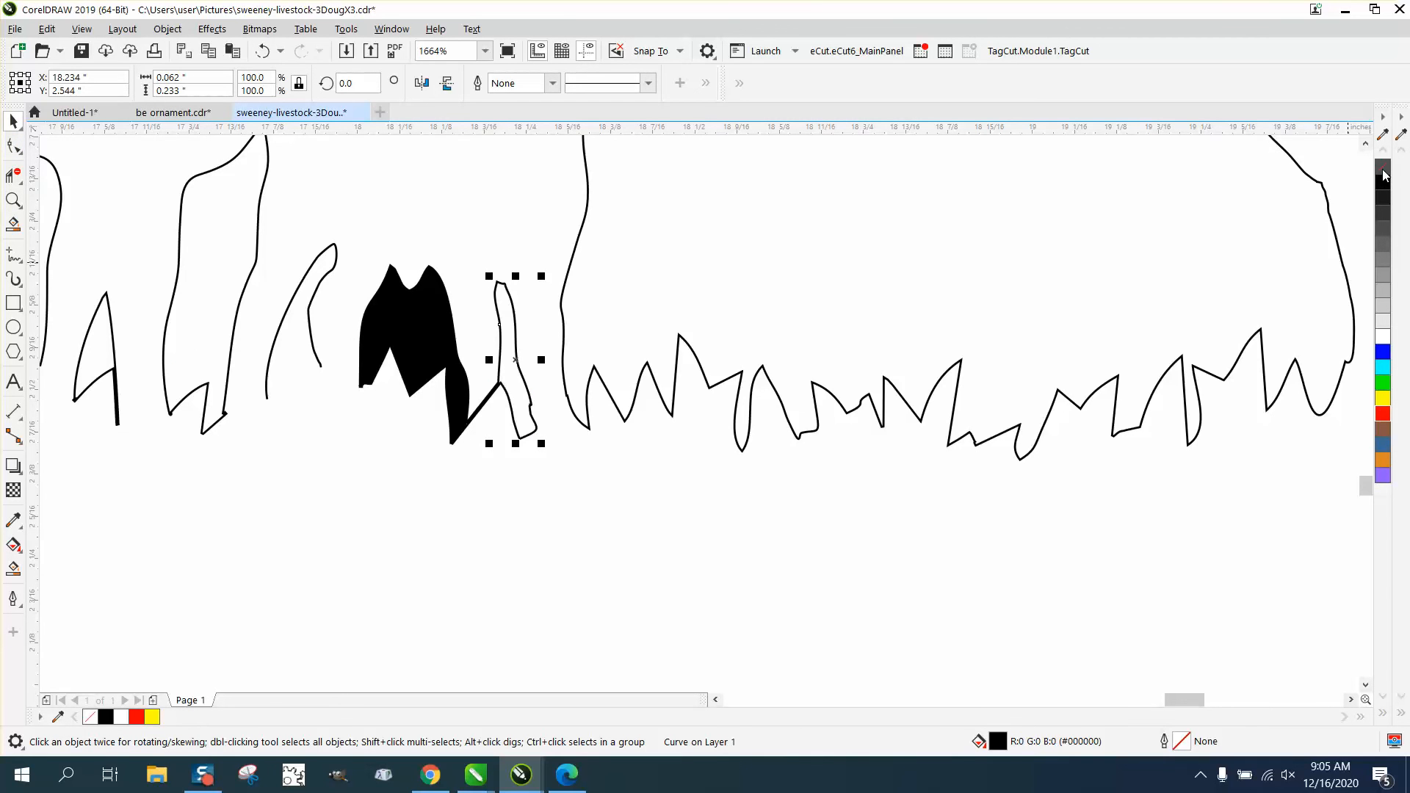
pyautogui.click(429, 321)
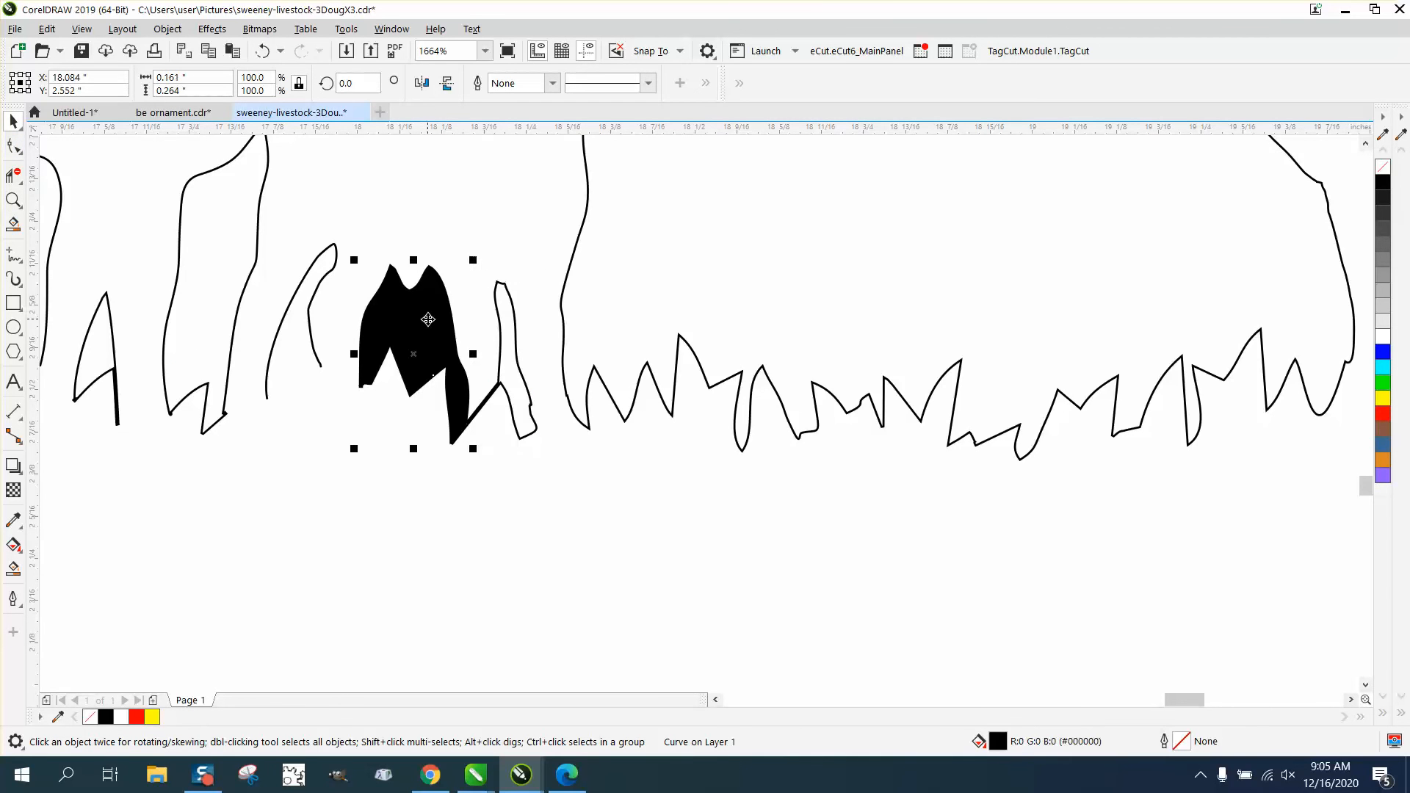
pyautogui.click(1383, 169)
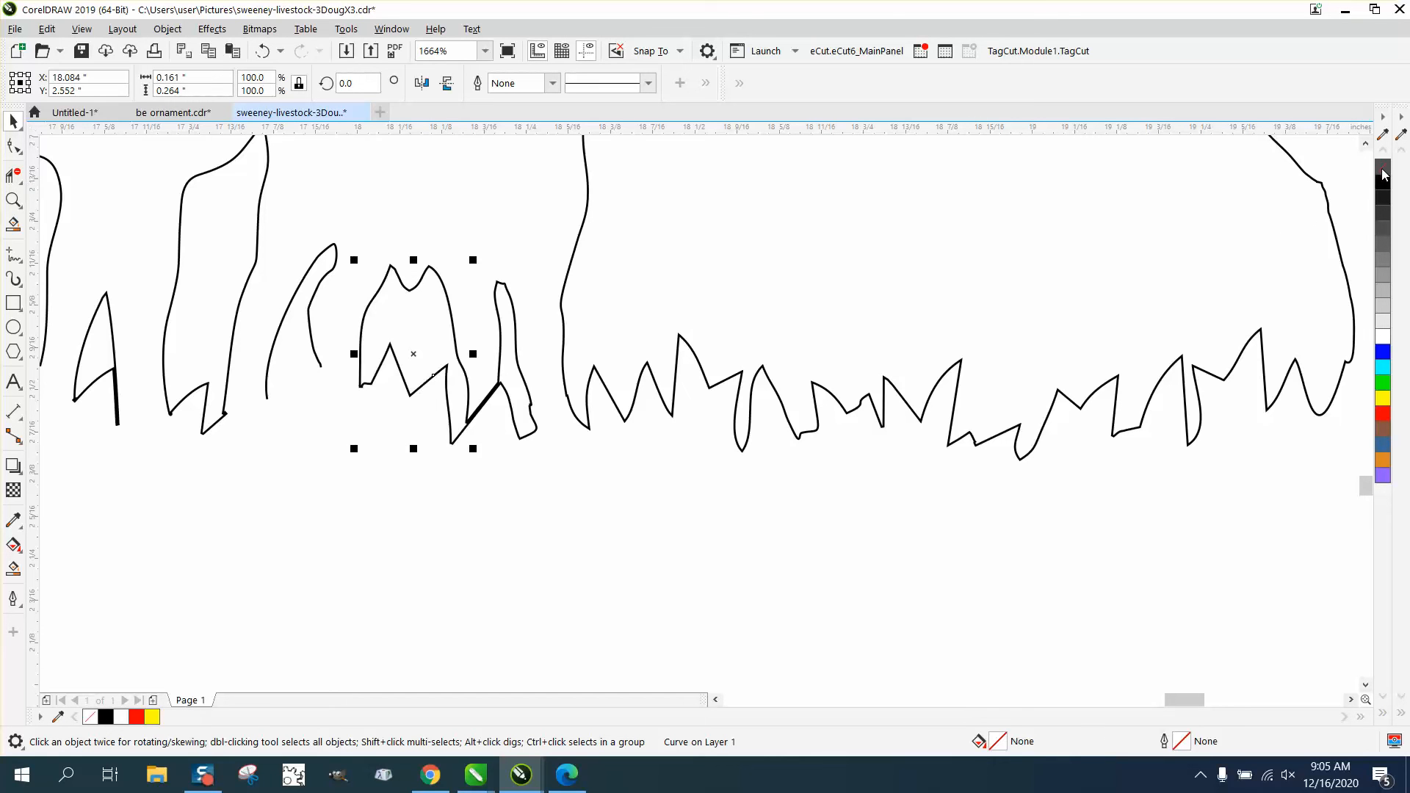
# Delete the doubled connector beside the narrow strip with the Virtual Segment Delete tool, and close the strip by joining its two open end nodes.
pyautogui.click(13, 177)
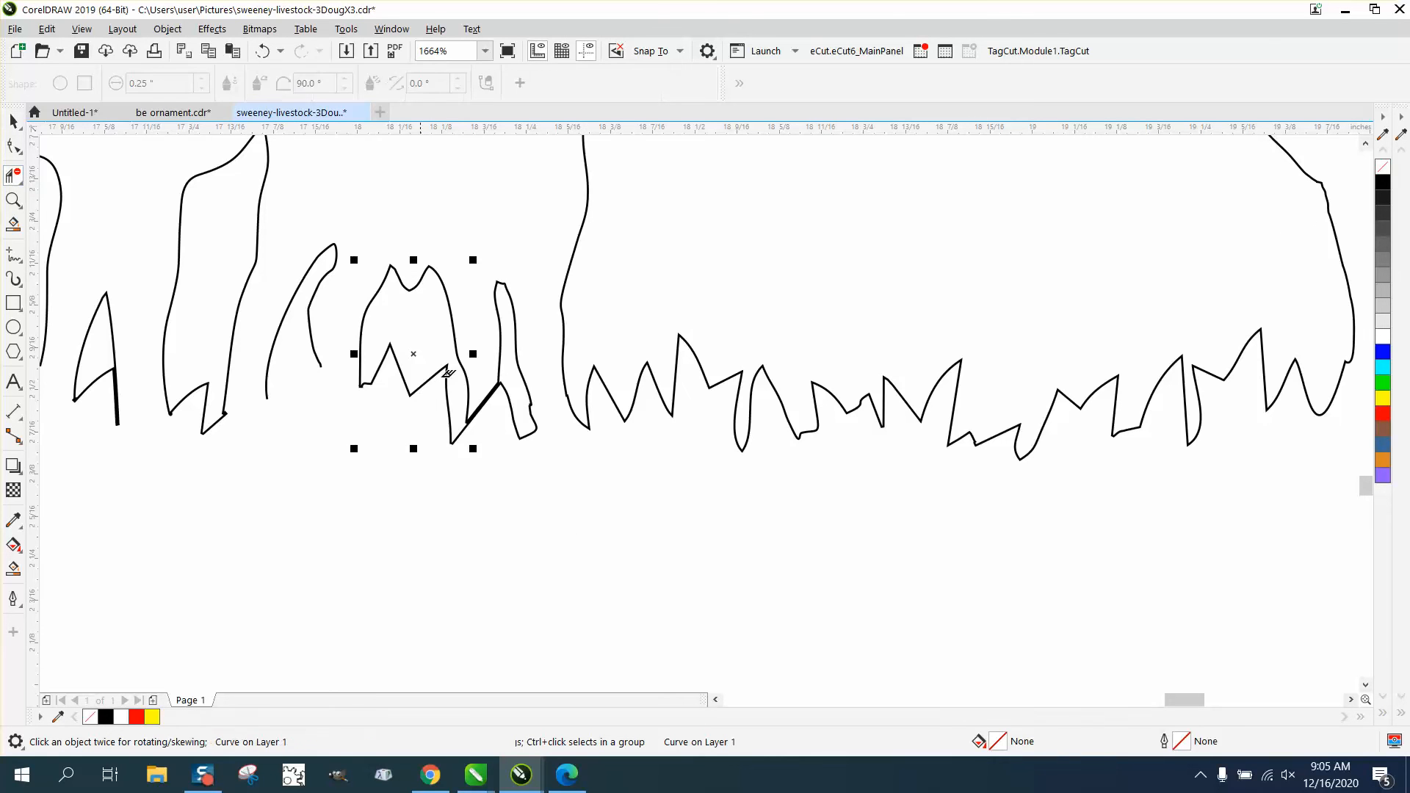
pyautogui.click(487, 389)
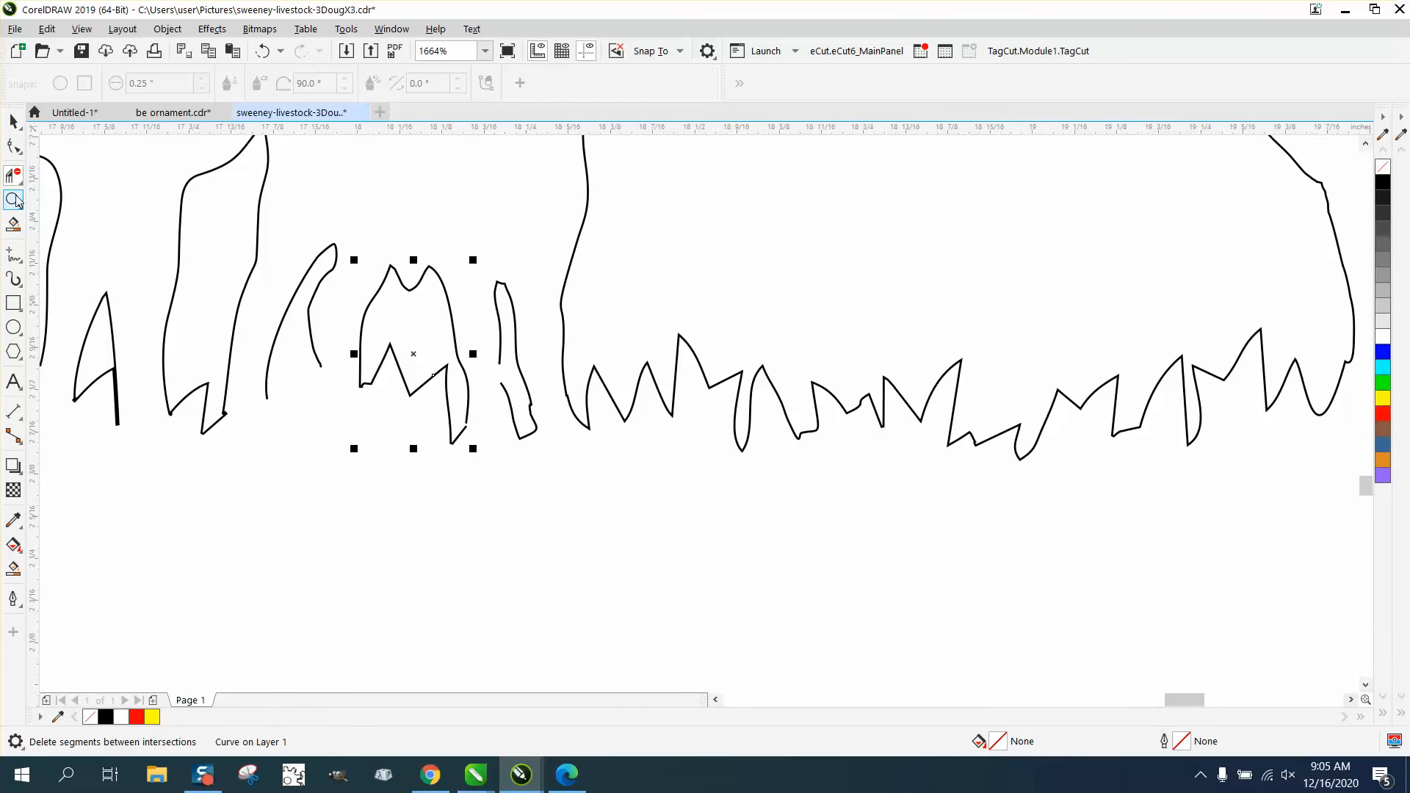
pyautogui.click(14, 200)
pyautogui.moveTo(358, 246); pyautogui.dragTo(652, 454)
pyautogui.click(13, 146)
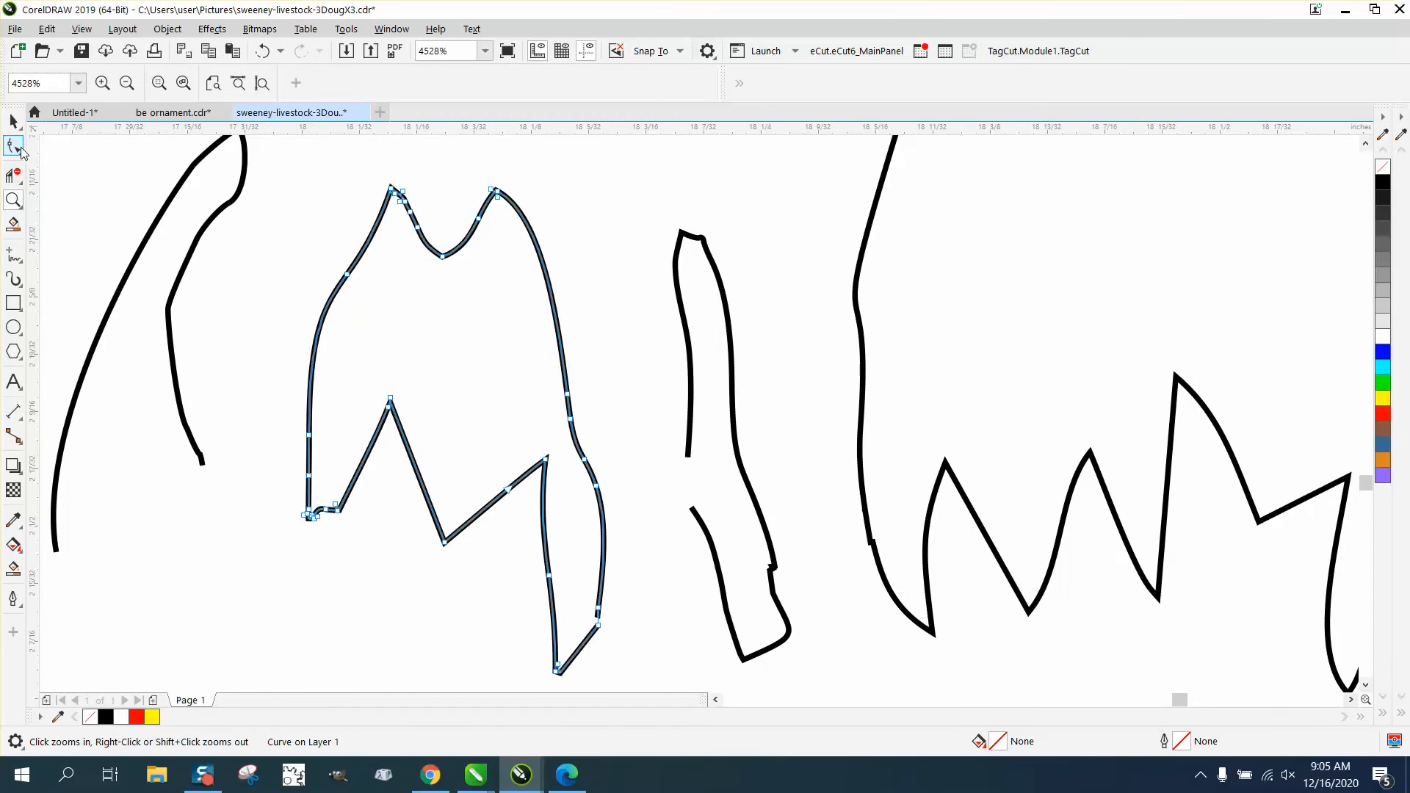
pyautogui.click(692, 514)
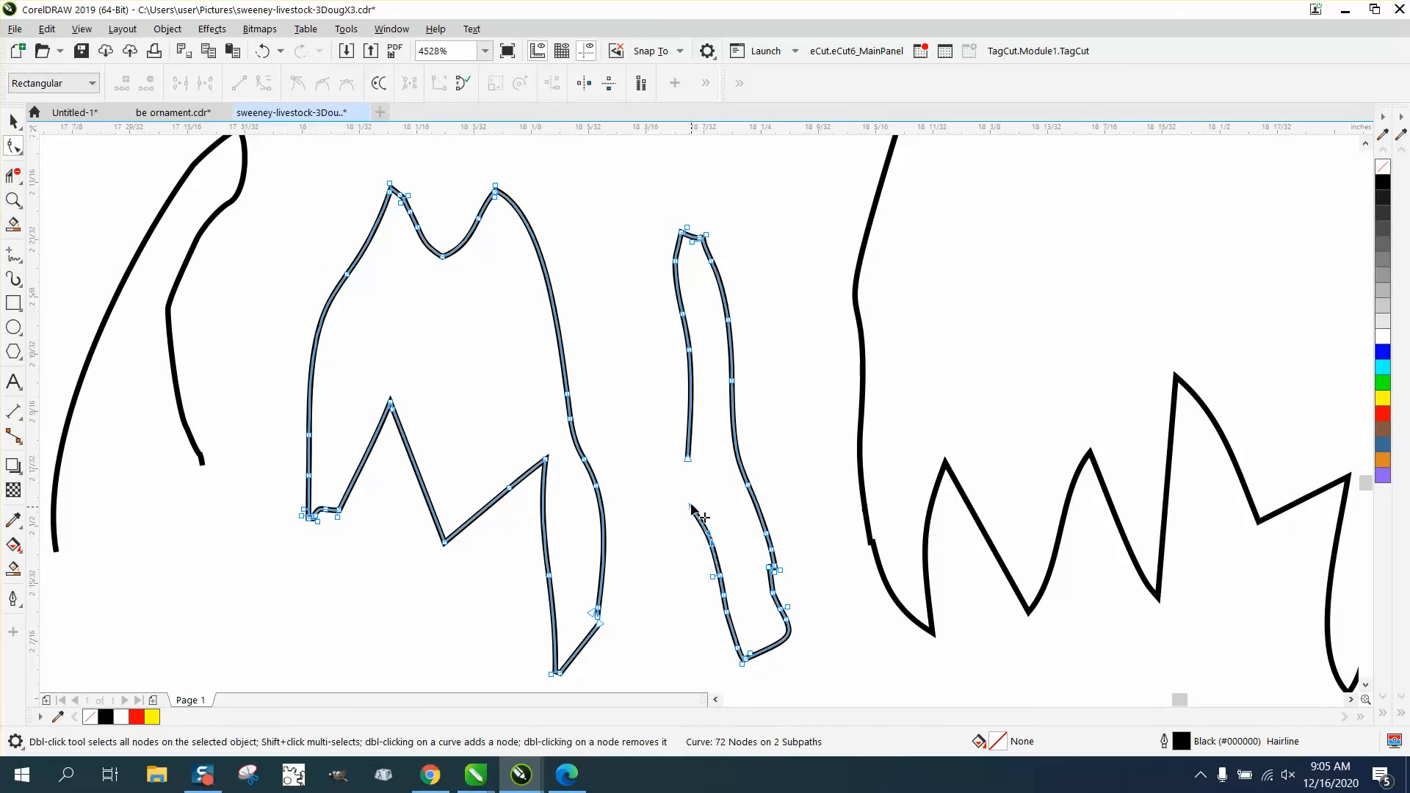
pyautogui.moveTo(692, 508); pyautogui.dragTo(689, 460)
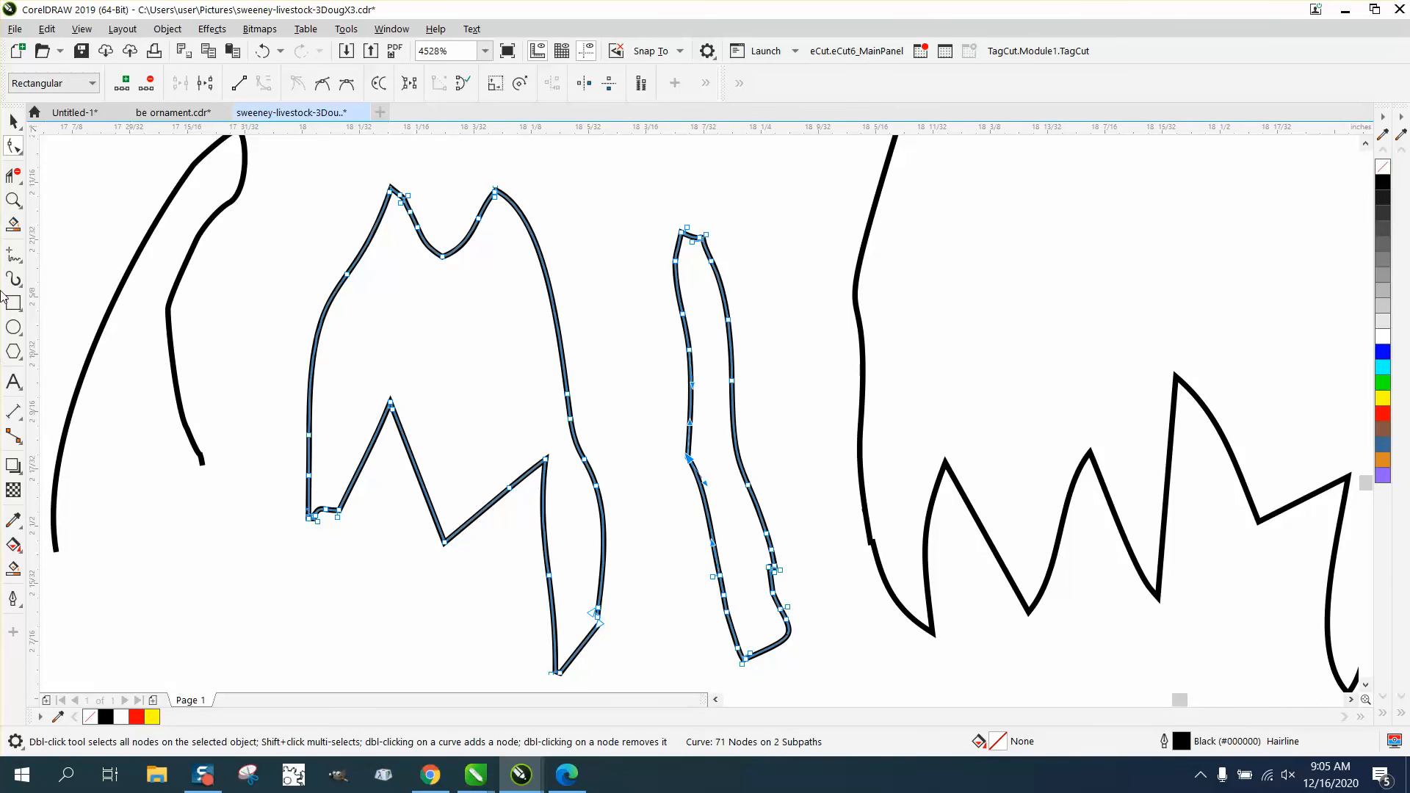
# Close the gap at the lower tip of the M-shaped part by moving one open end node onto the other.
pyautogui.click(13, 199)
pyautogui.moveTo(518, 581); pyautogui.dragTo(712, 663)
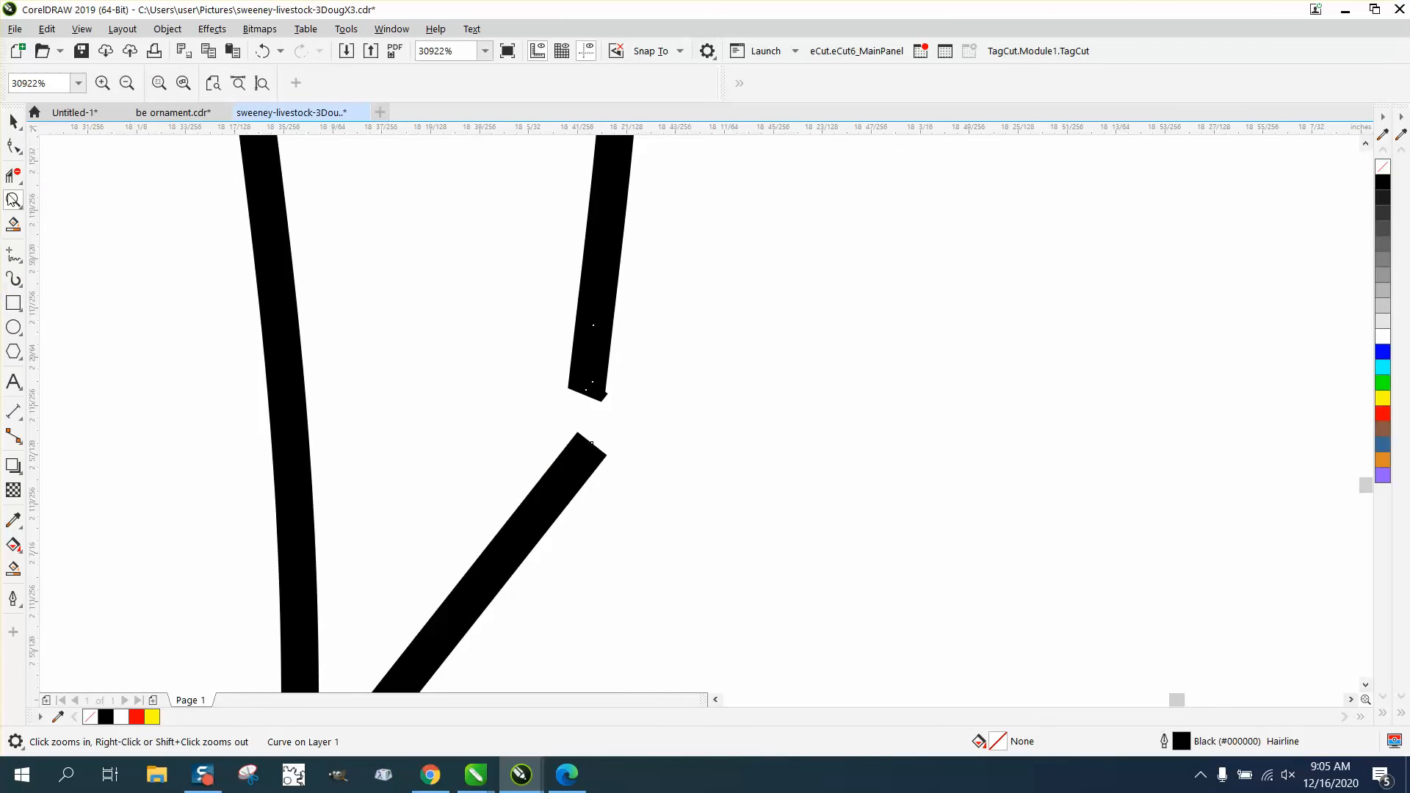
pyautogui.click(13, 145)
pyautogui.press('Escape')
pyautogui.press('F10')
pyautogui.moveTo(590, 435); pyautogui.dragTo(589, 388)
pyautogui.scroll(-4, 502, 396)
pyautogui.scroll(-6, 502, 396)
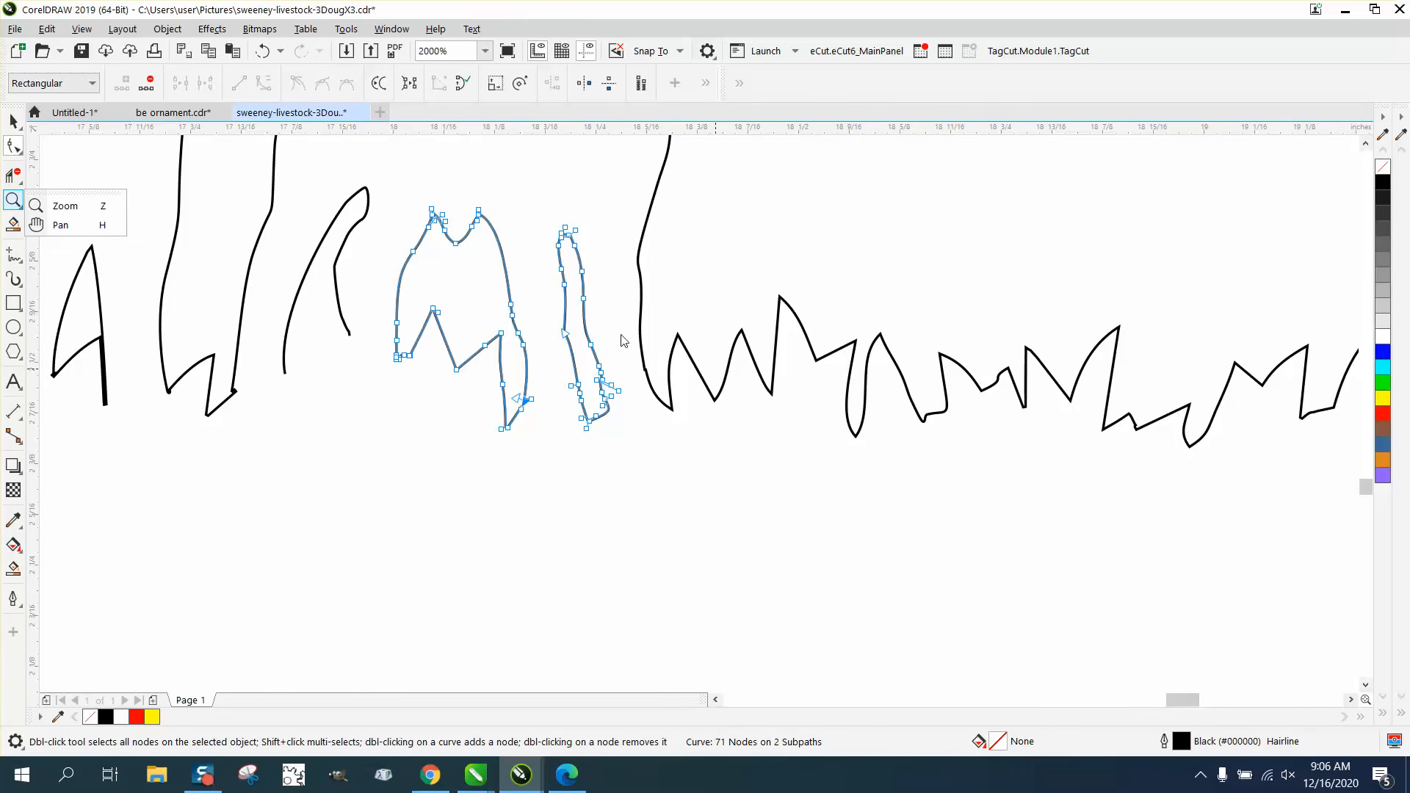
# Smooth the jagged kinks on the narrow strip and the neighbouring leg line using the Smooth tool with a 0.01 inch nib.
pyautogui.click(13, 199)
pyautogui.moveTo(584, 353); pyautogui.dragTo(775, 447)
pyautogui.click(22, 154)
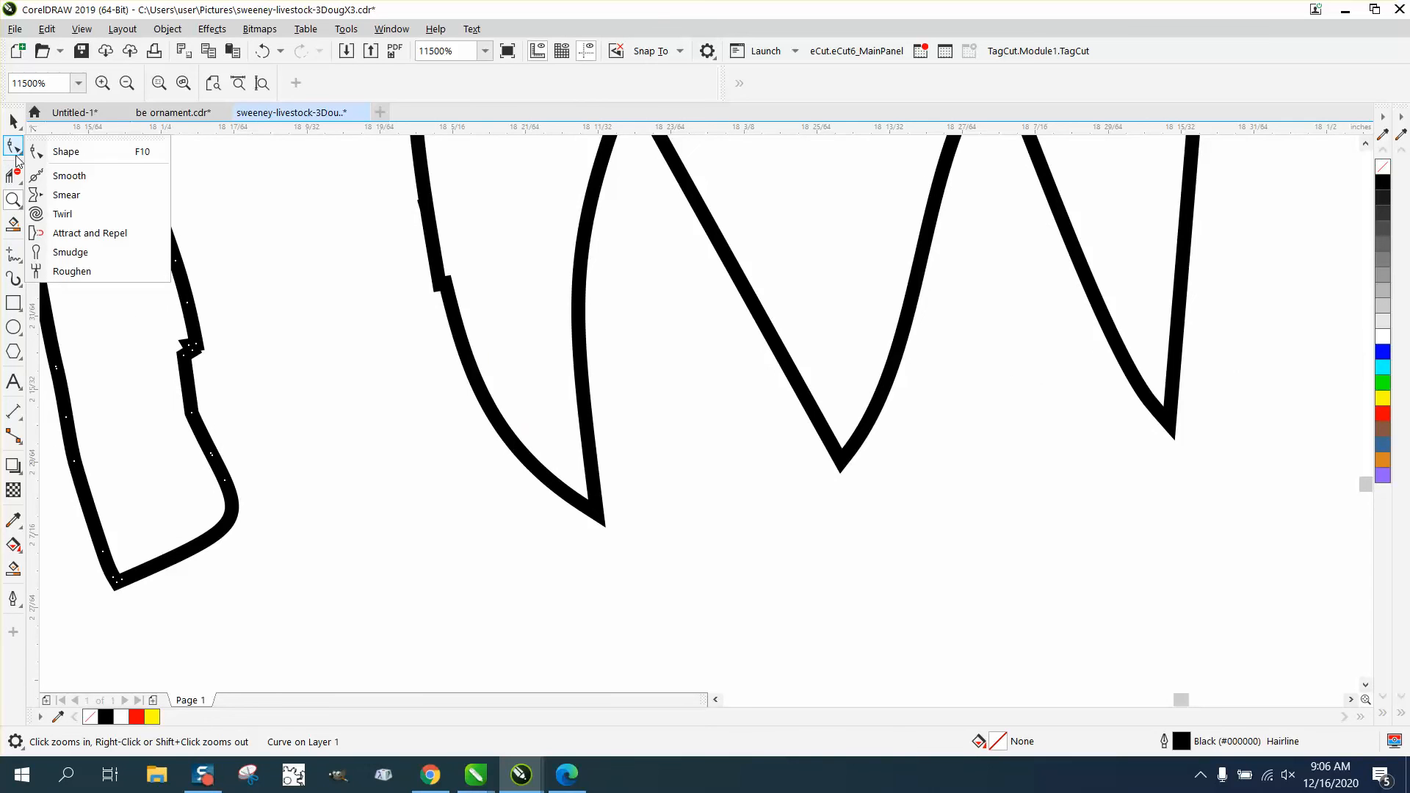
pyautogui.click(103, 177)
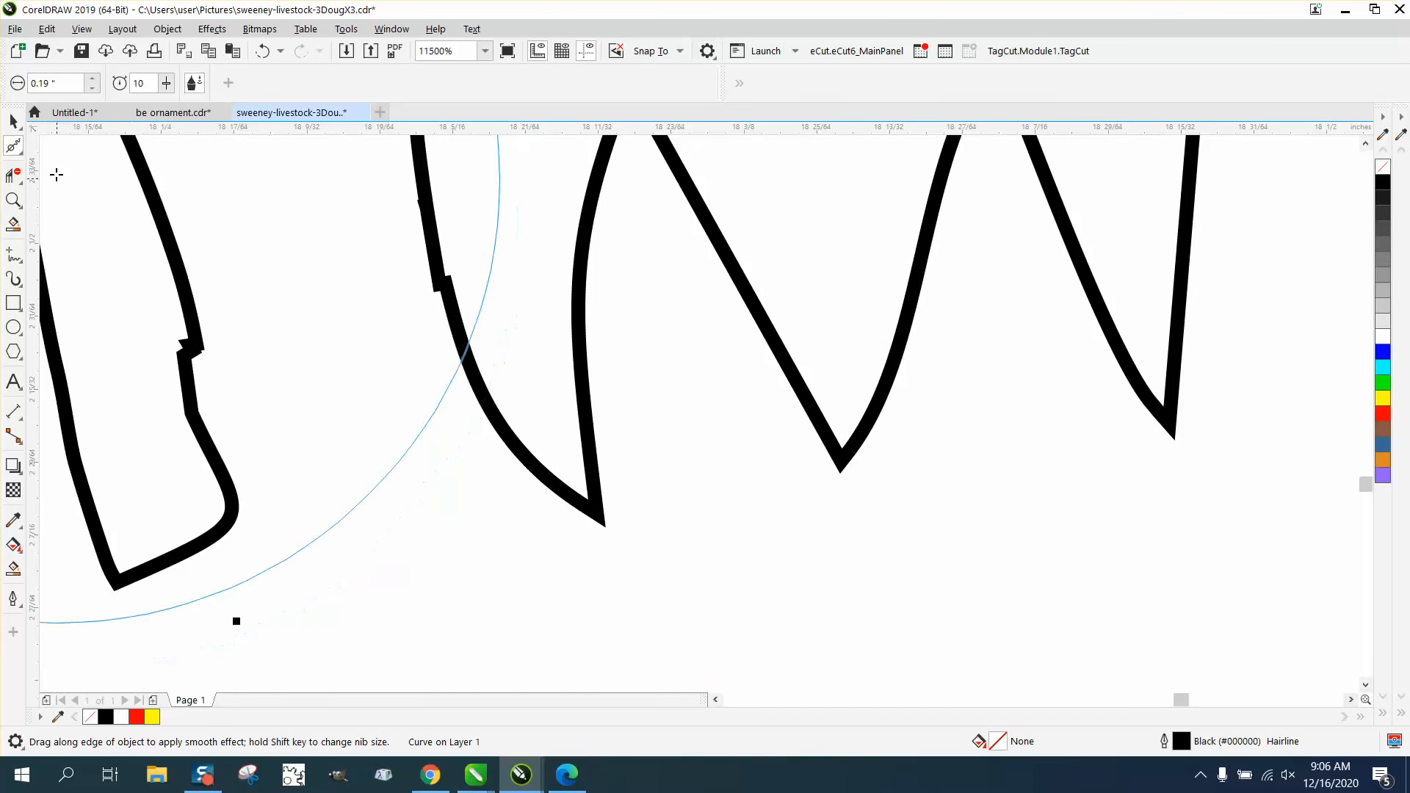
pyautogui.moveTo(66, 83); pyautogui.dragTo(25, 88)
pyautogui.write('.0')
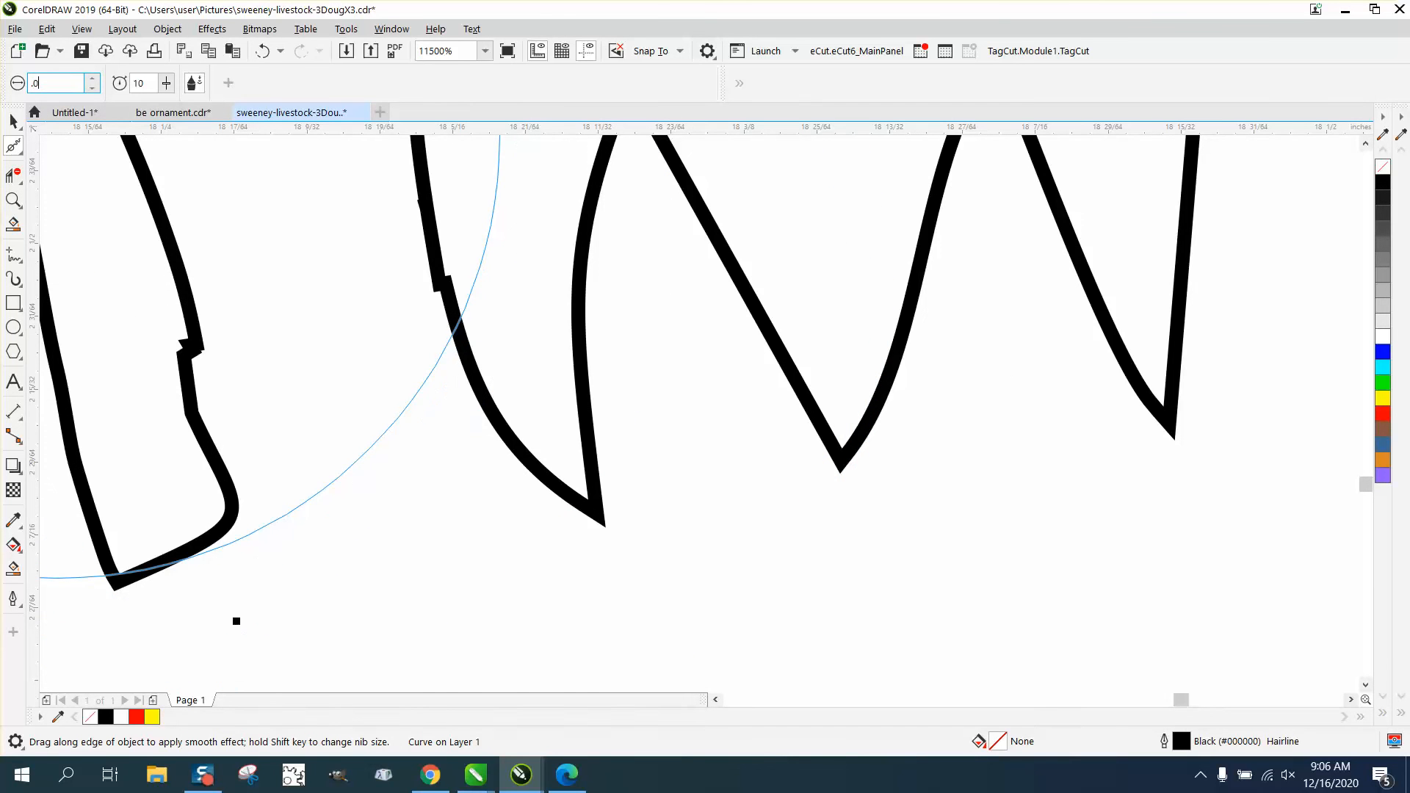
pyautogui.write('1')
pyautogui.press('Return')
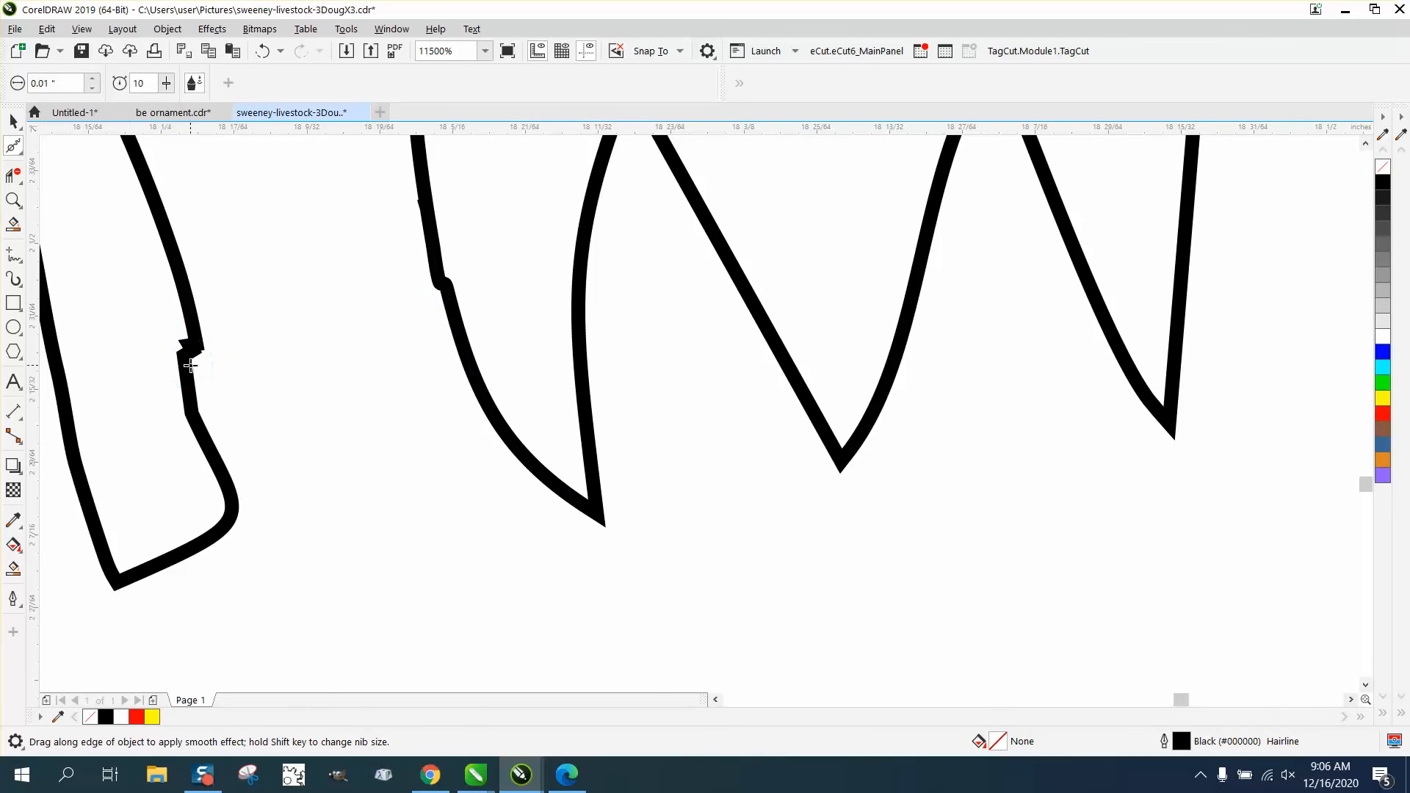
pyautogui.moveTo(188, 344)
pyautogui.mouseDown()
pyautogui.moveTo(186, 361)
pyautogui.moveTo(197, 342)
pyautogui.mouseUp()
pyautogui.scroll(-5, 400, 439)
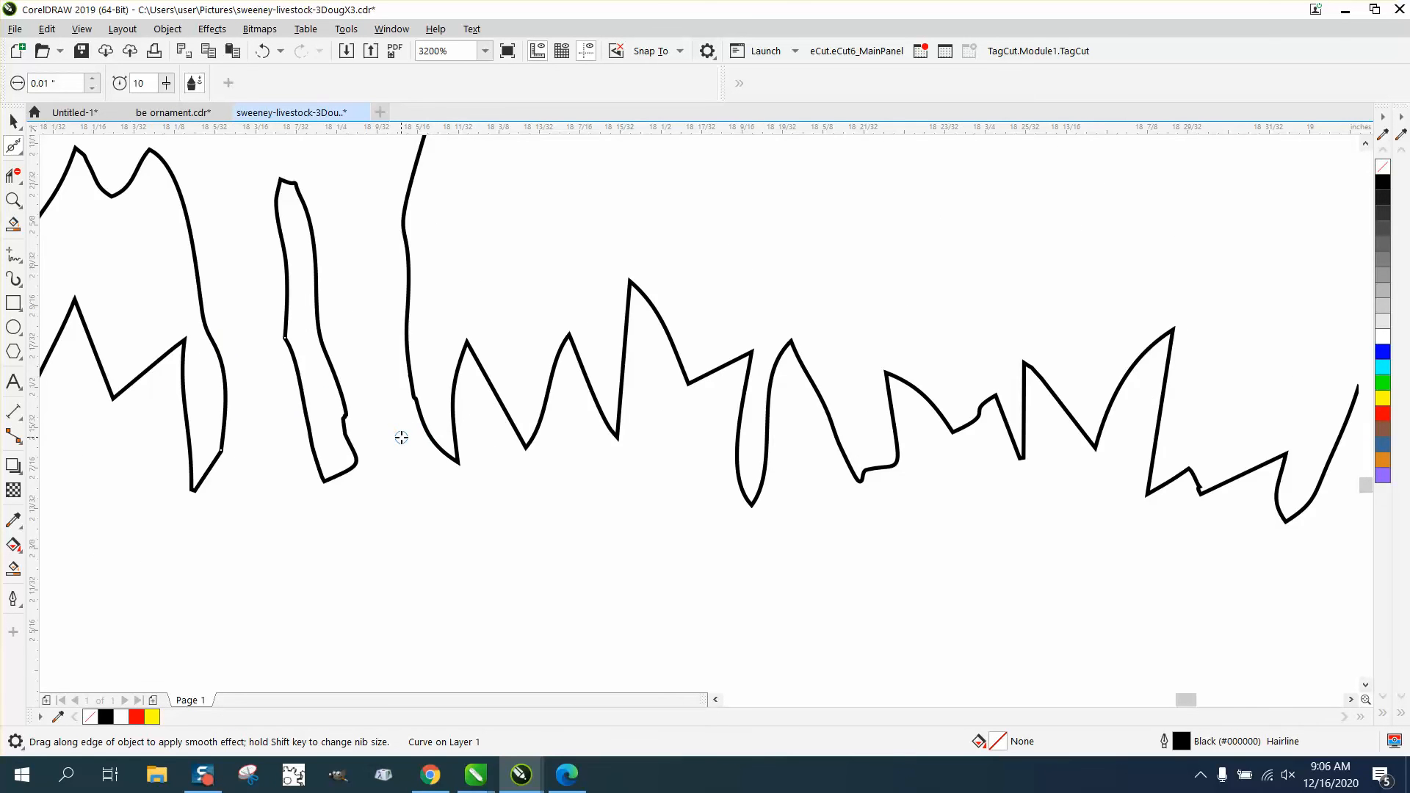
pyautogui.scroll(-3, 400, 436)
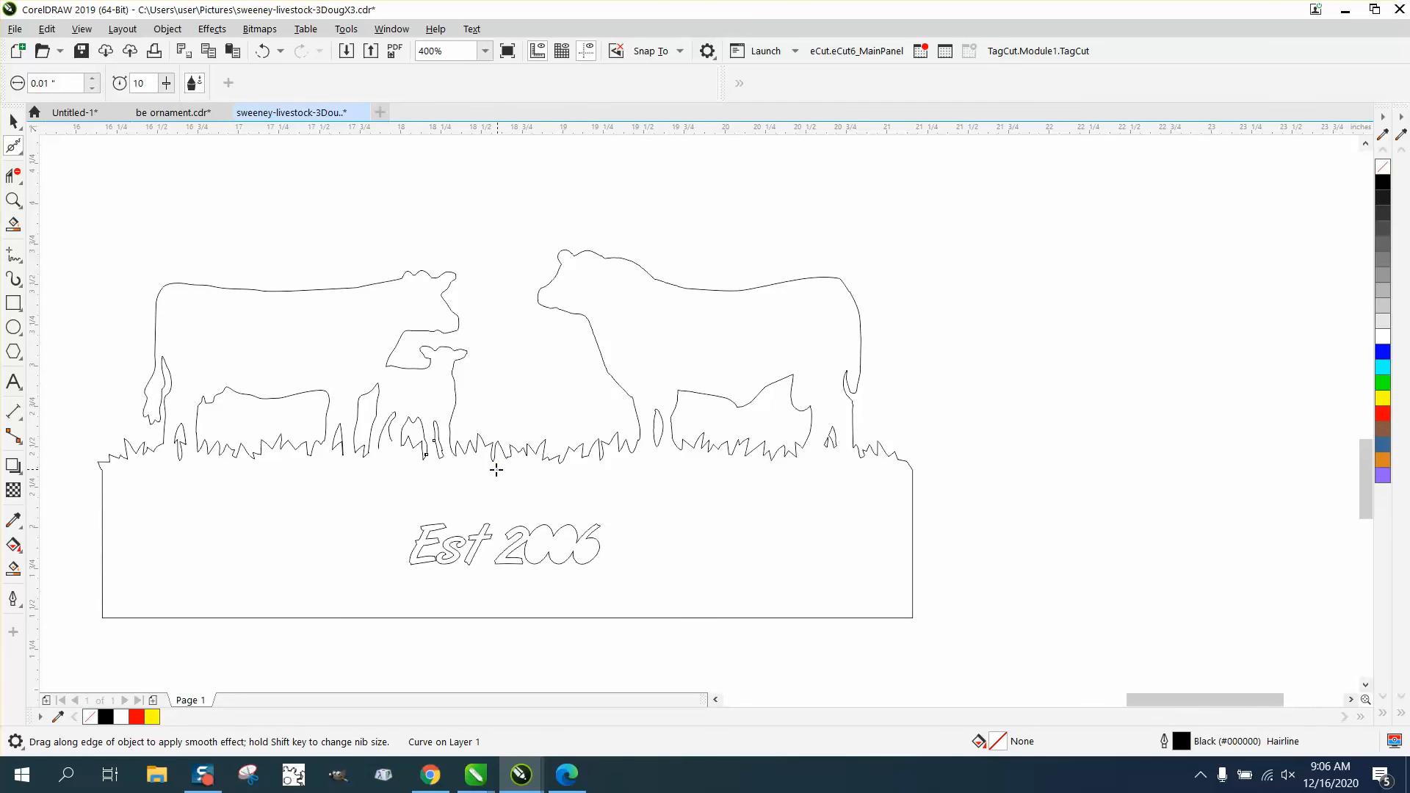
# Create a black Smart Fill shape from the base and animals of the cleaned livestock outline.
pyautogui.click(13, 121)
pyautogui.scroll(-2, 993, 493)
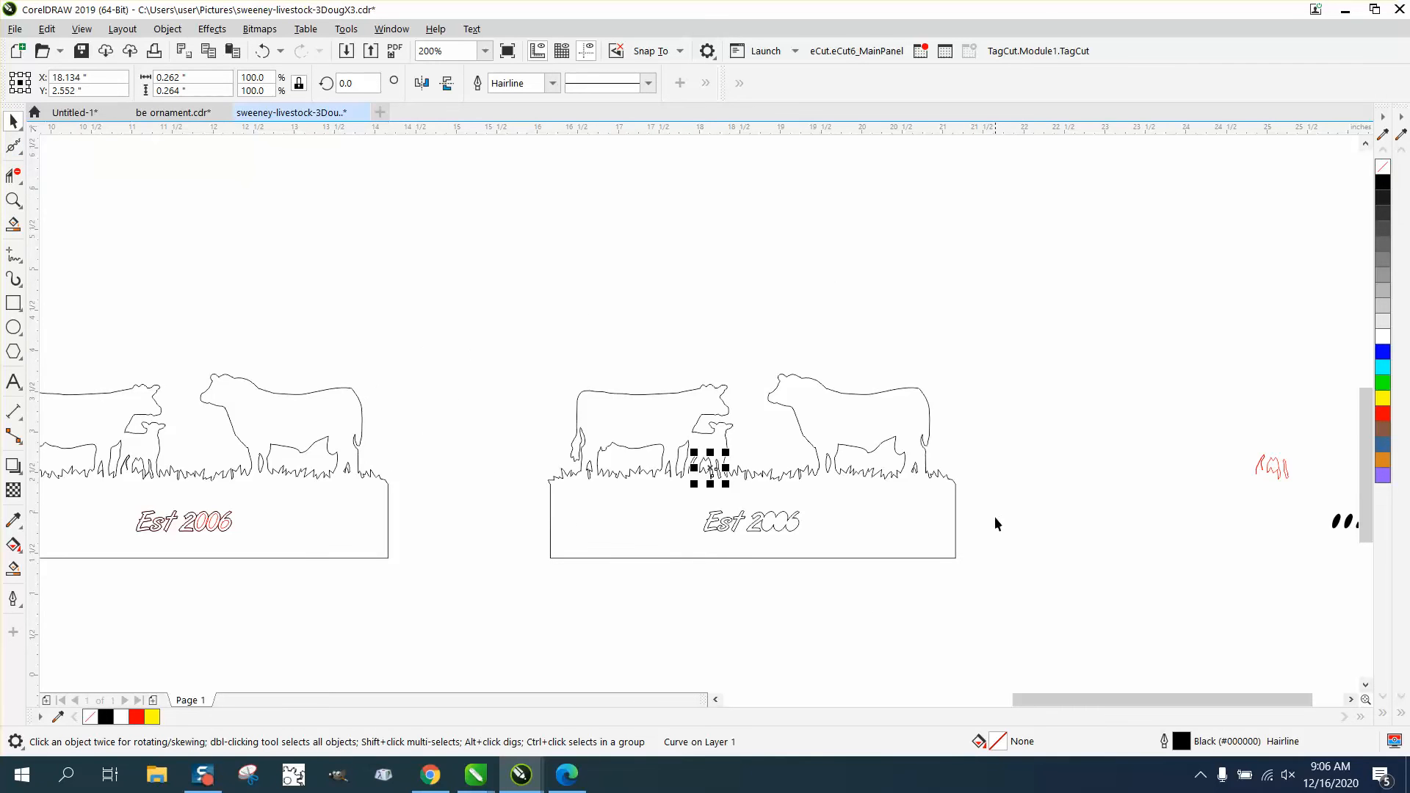
pyautogui.click(13, 568)
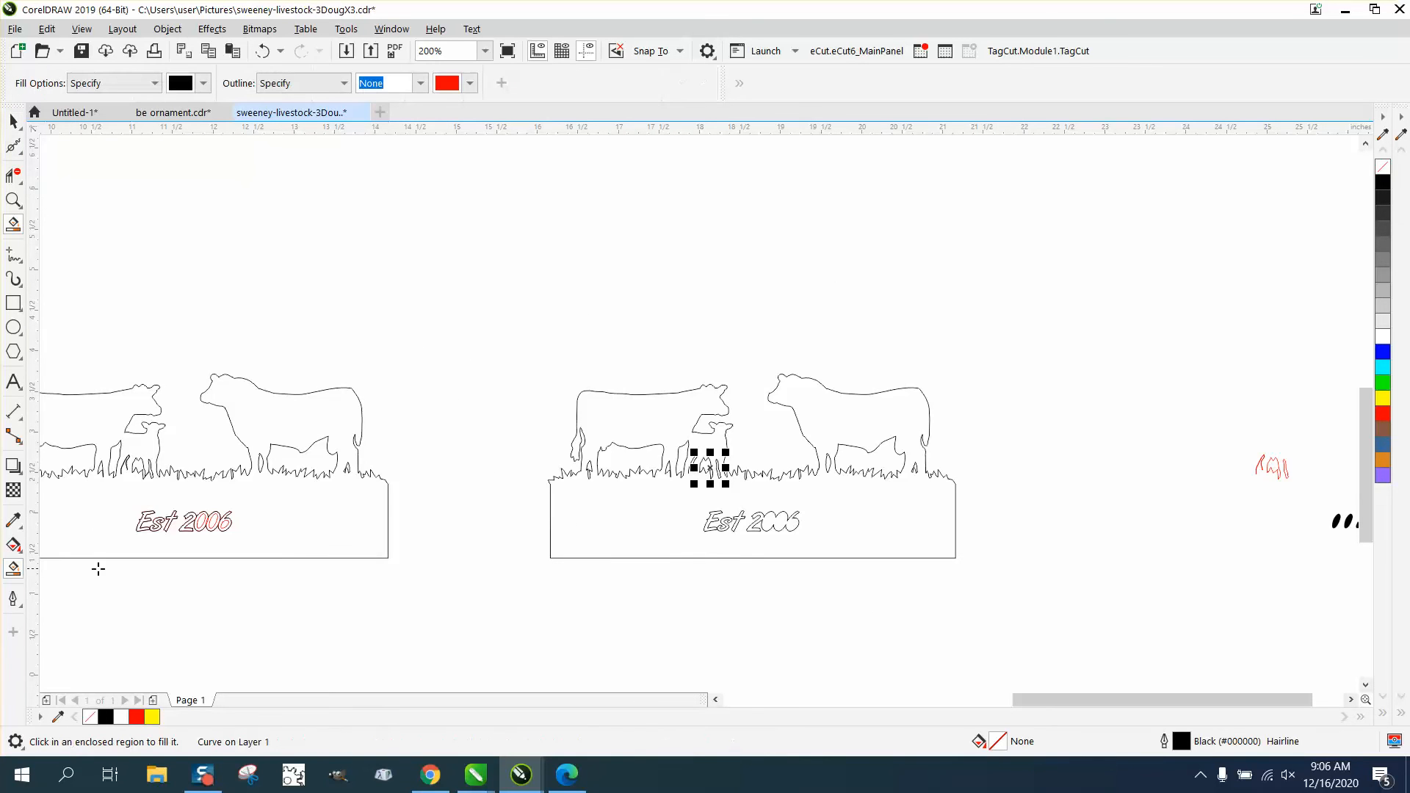
pyautogui.click(587, 536)
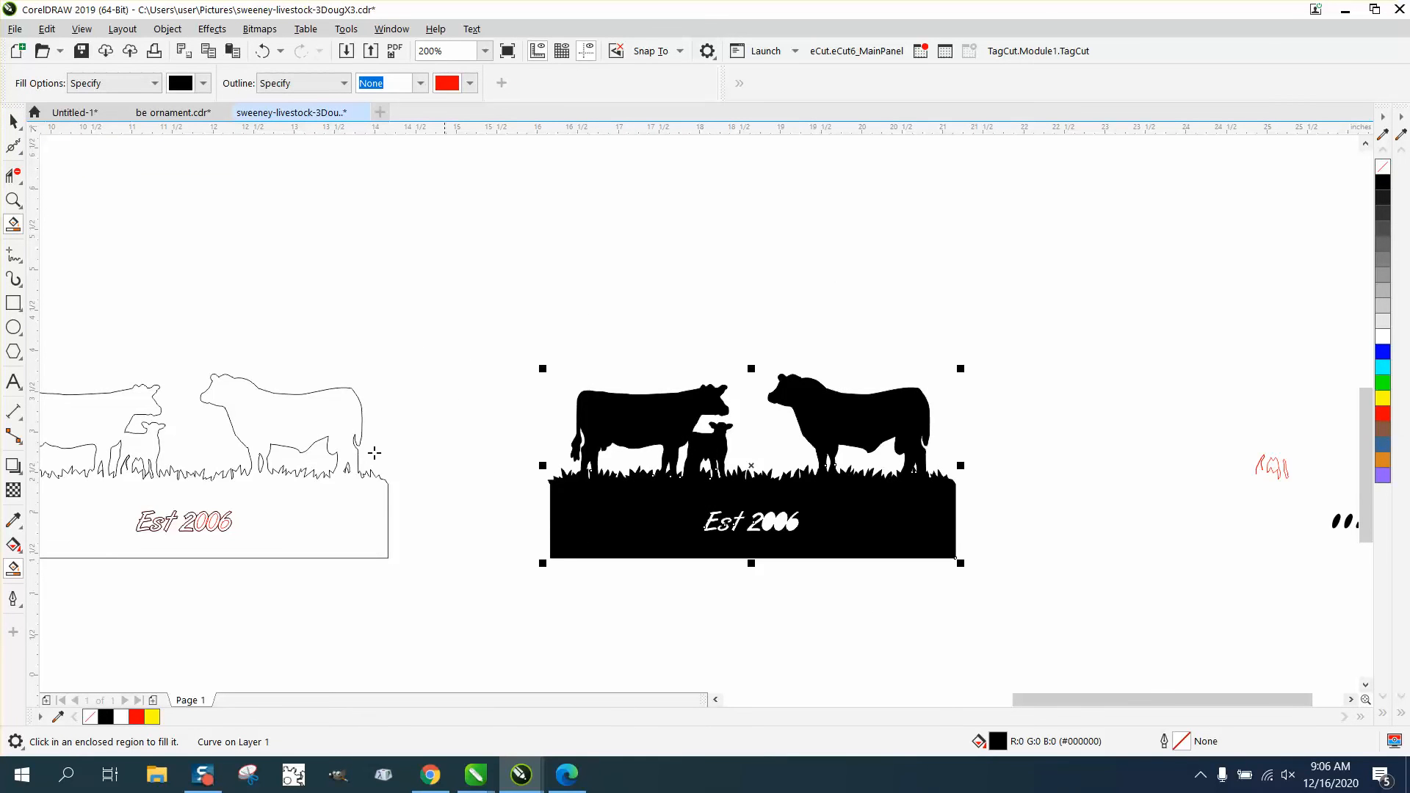
pyautogui.click(13, 200)
pyautogui.moveTo(630, 438); pyautogui.dragTo(770, 485)
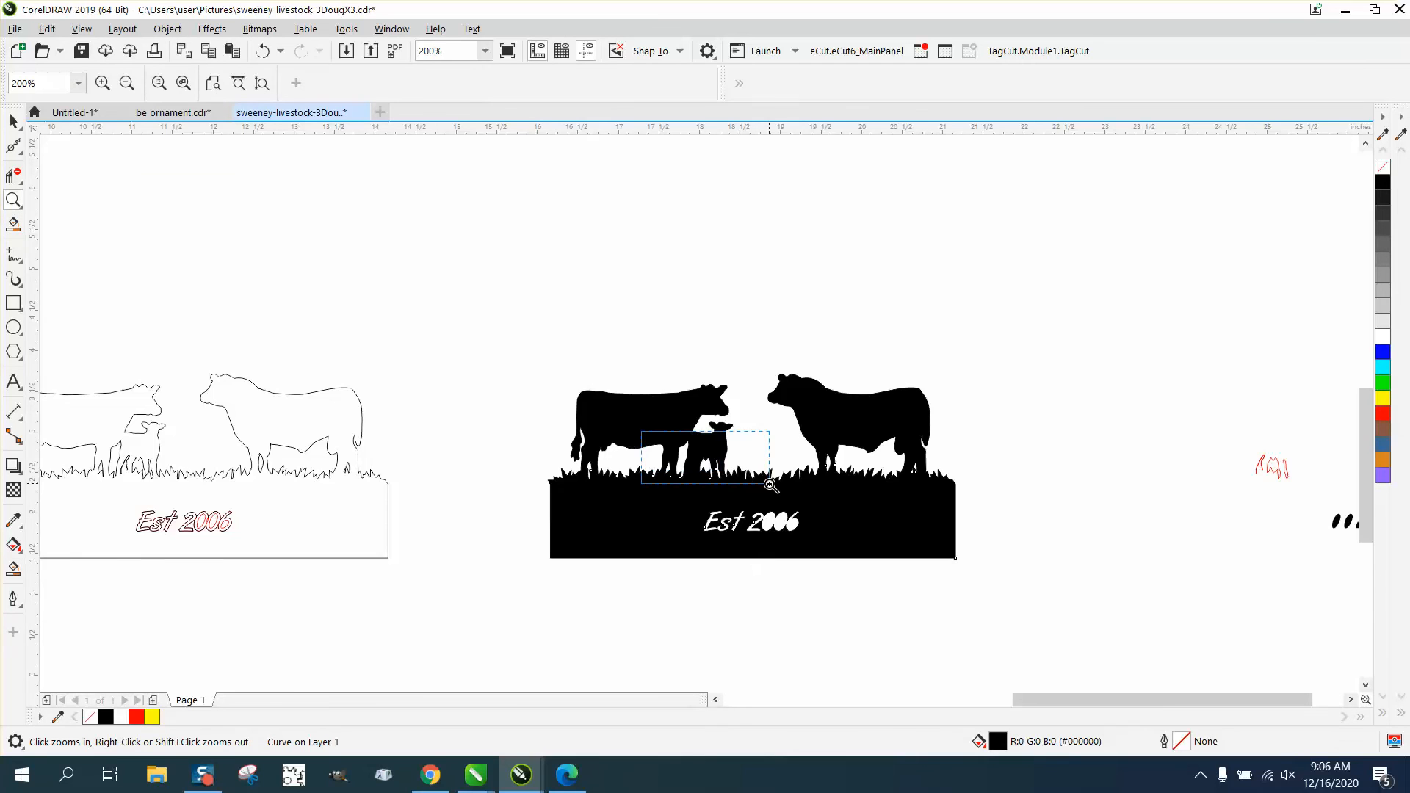
pyautogui.scroll(-3, 750, 515)
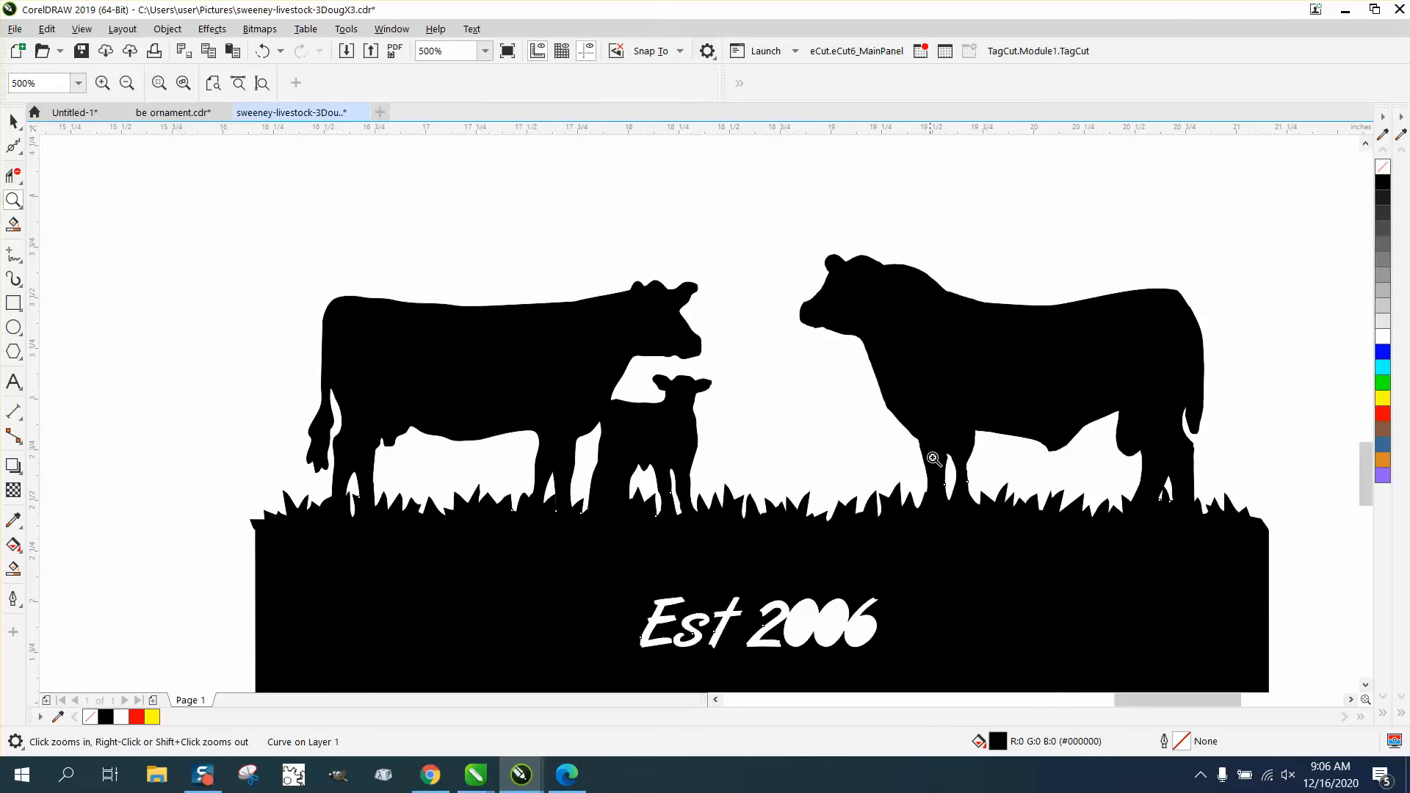
pyautogui.scroll(-1, 166, 294)
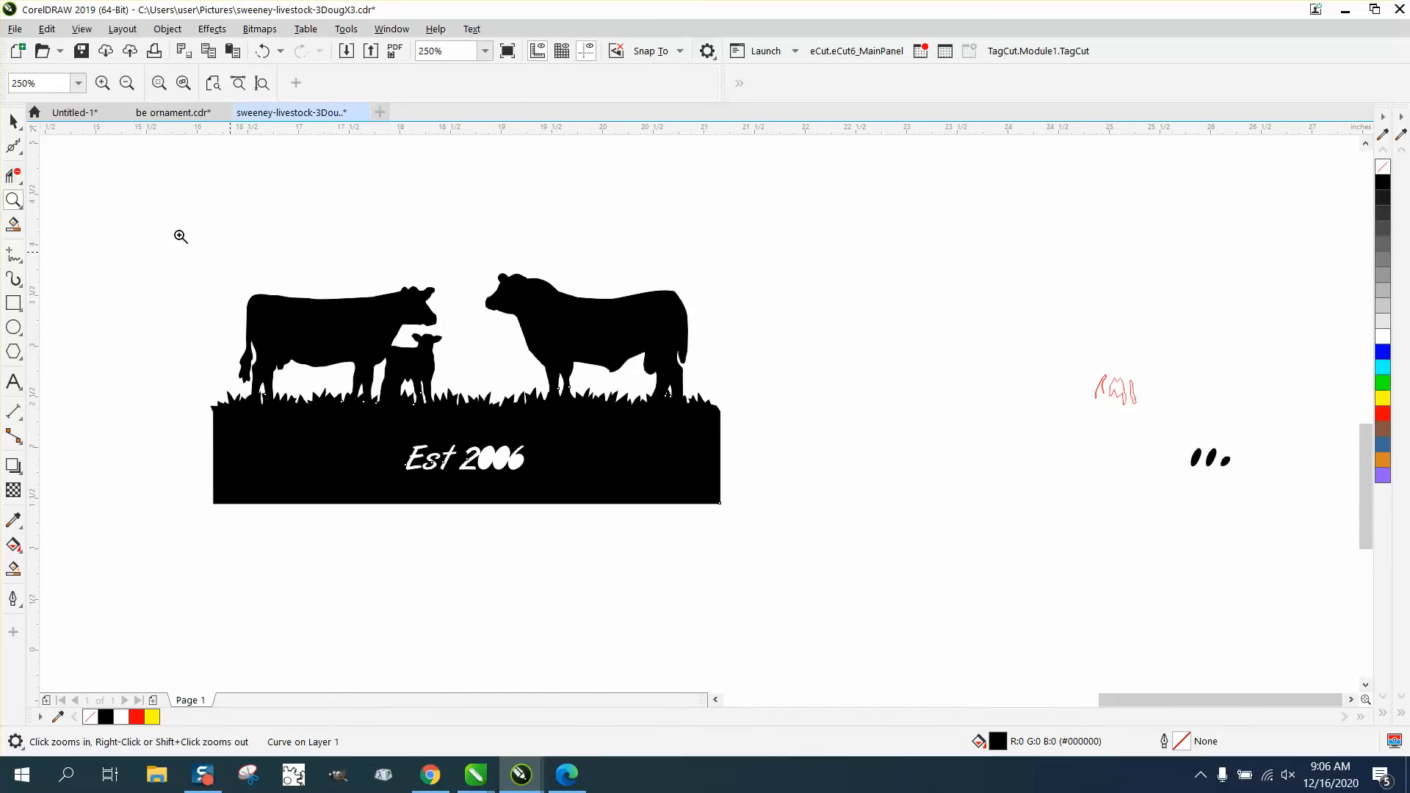
# Move the three black ovals 7 inches left, back into the openings of the last three digits in Est 2006.
pyautogui.click(13, 121)
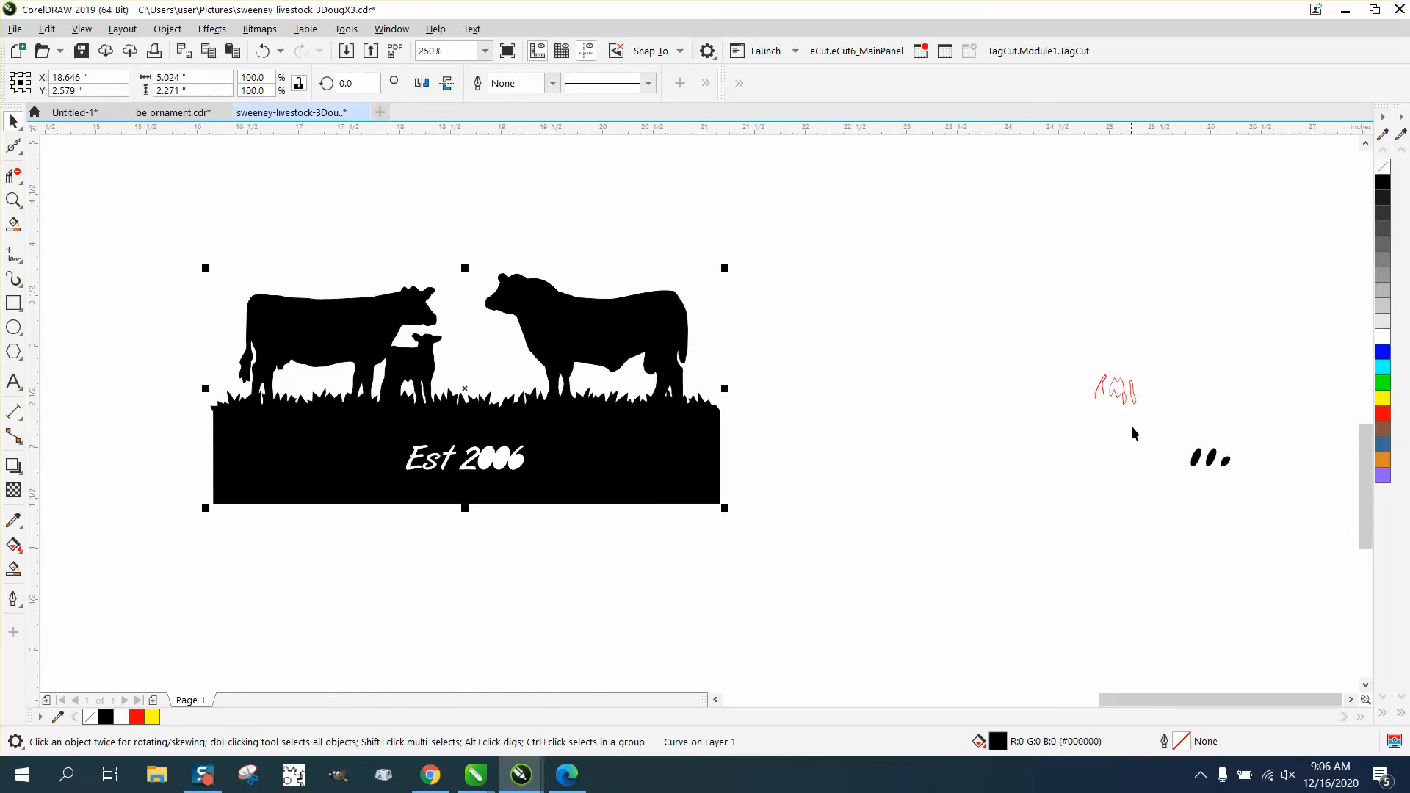
pyautogui.moveTo(1138, 431); pyautogui.dragTo(1249, 481)
pyautogui.hotkey('ctrl', 'z')
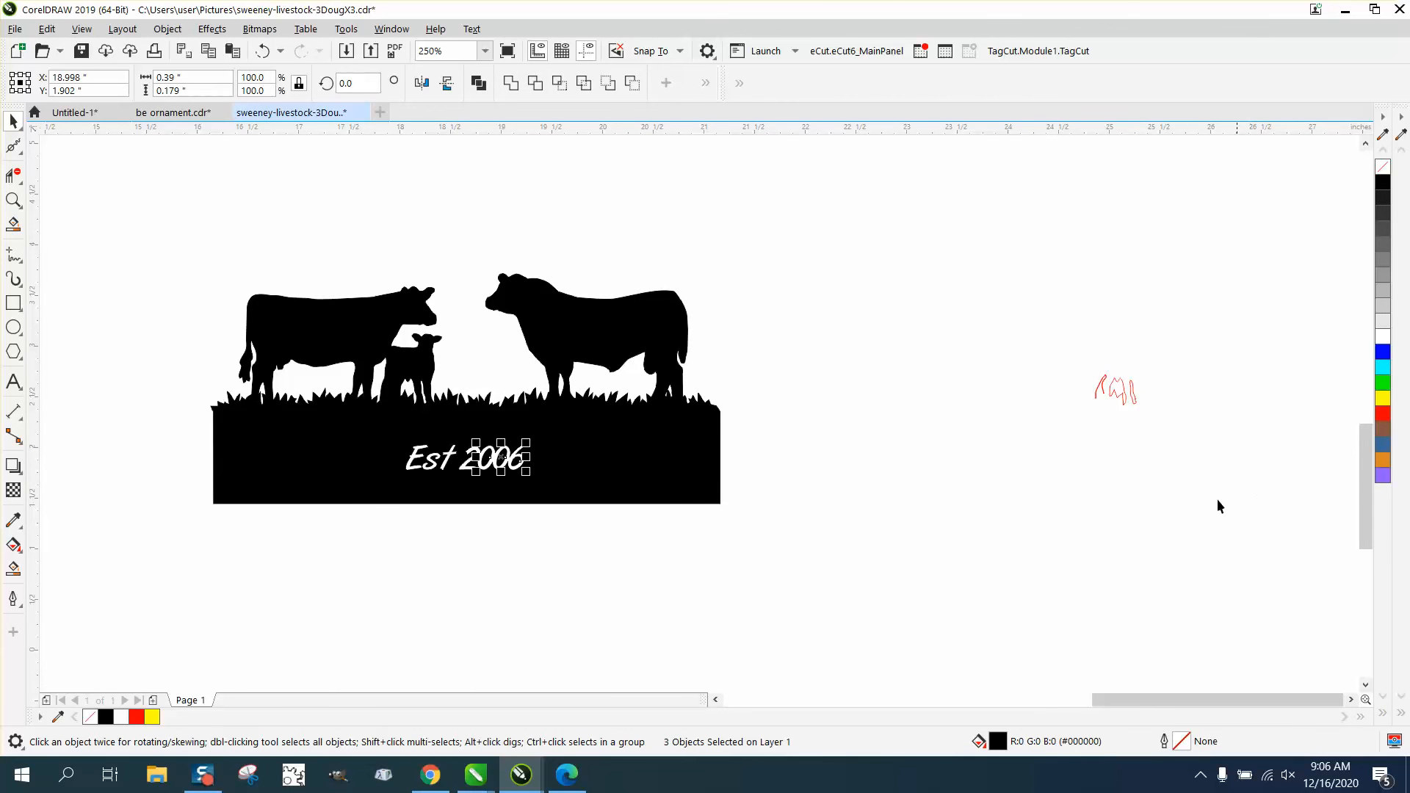
pyautogui.click(1218, 506)
pyautogui.click(257, 373)
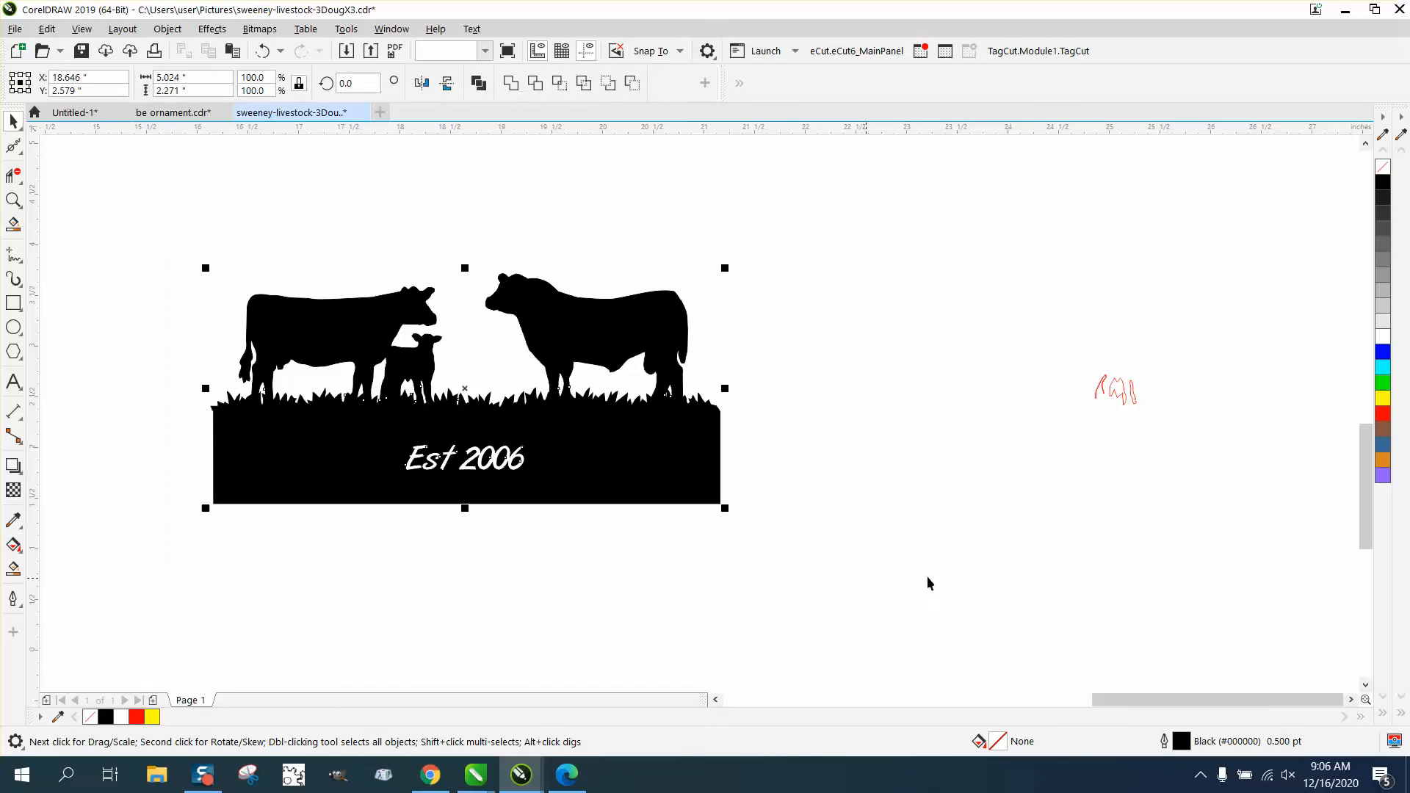
# Delete the leftover red leg outlines lying beside the livestock artwork.
pyautogui.moveTo(1073, 358); pyautogui.dragTo(1188, 442)
pyautogui.press('Delete')
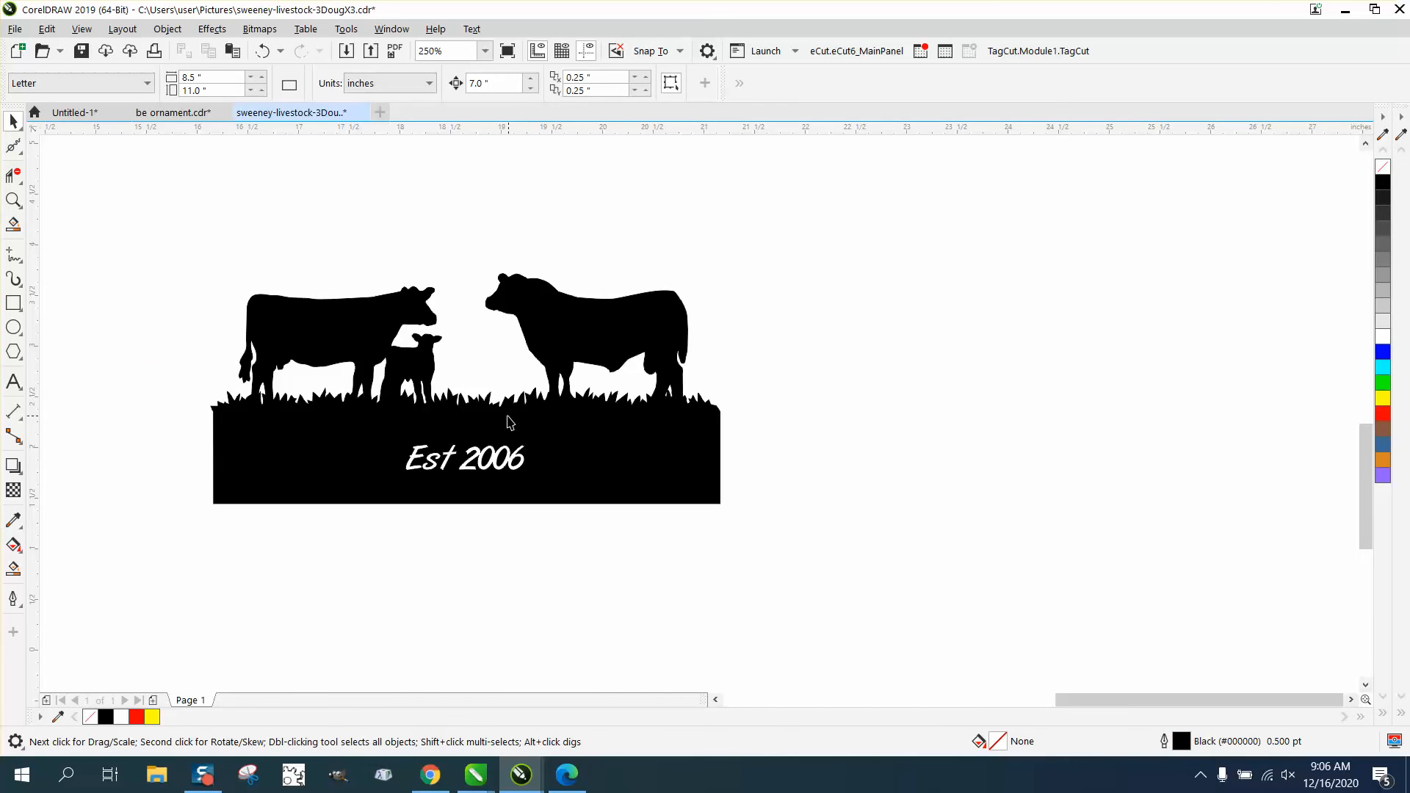
pyautogui.click(13, 200)
pyautogui.moveTo(191, 289); pyautogui.dragTo(832, 525)
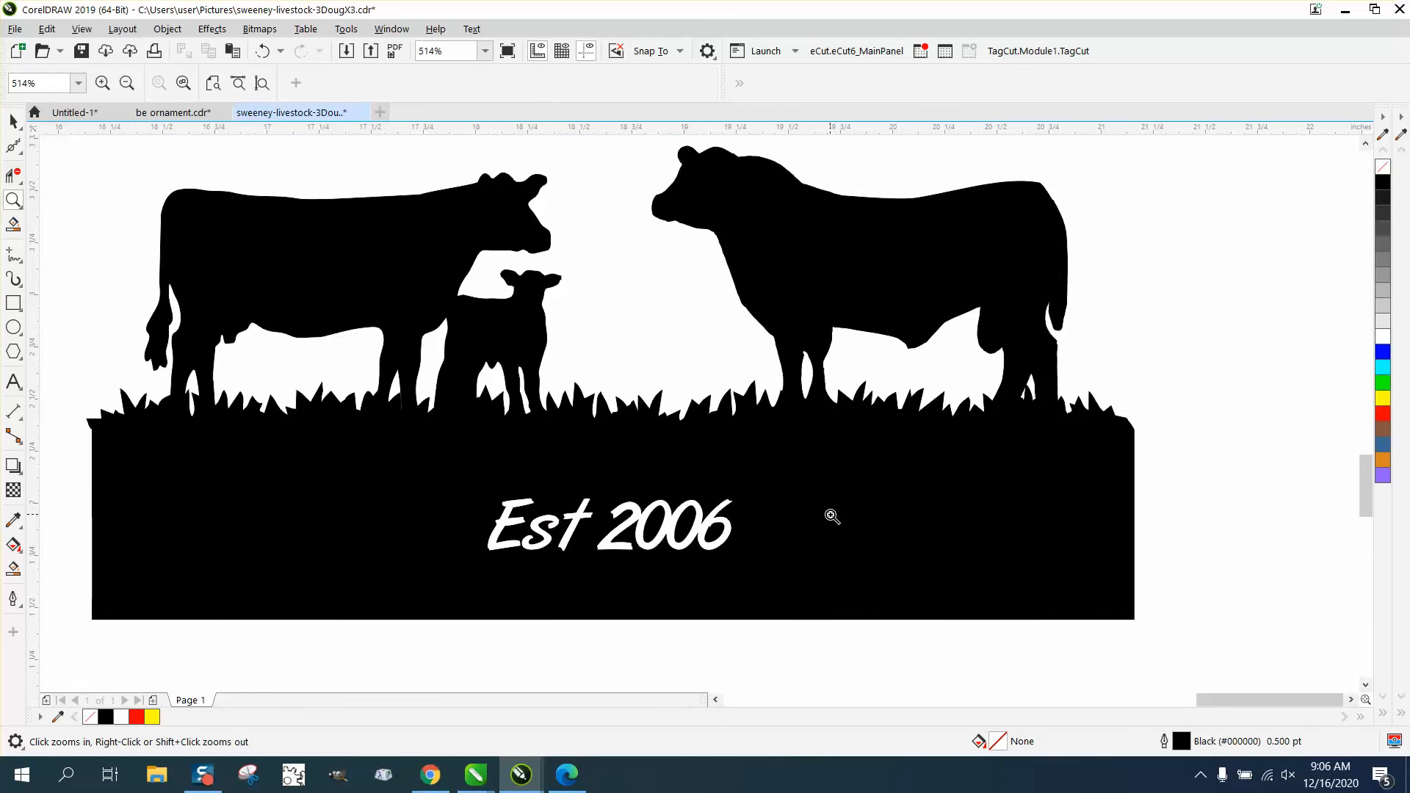